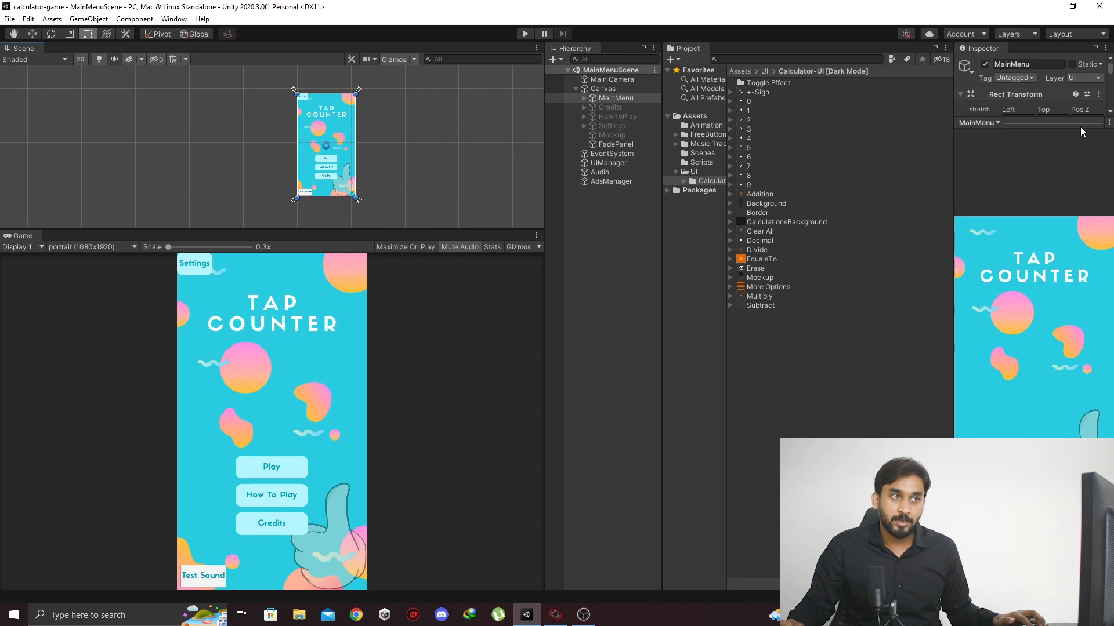
Step: Widen the Inspector and clear the tap-counter-main-bg source image from the MainMenu panel's Image component
drag(955, 343, 830, 351)
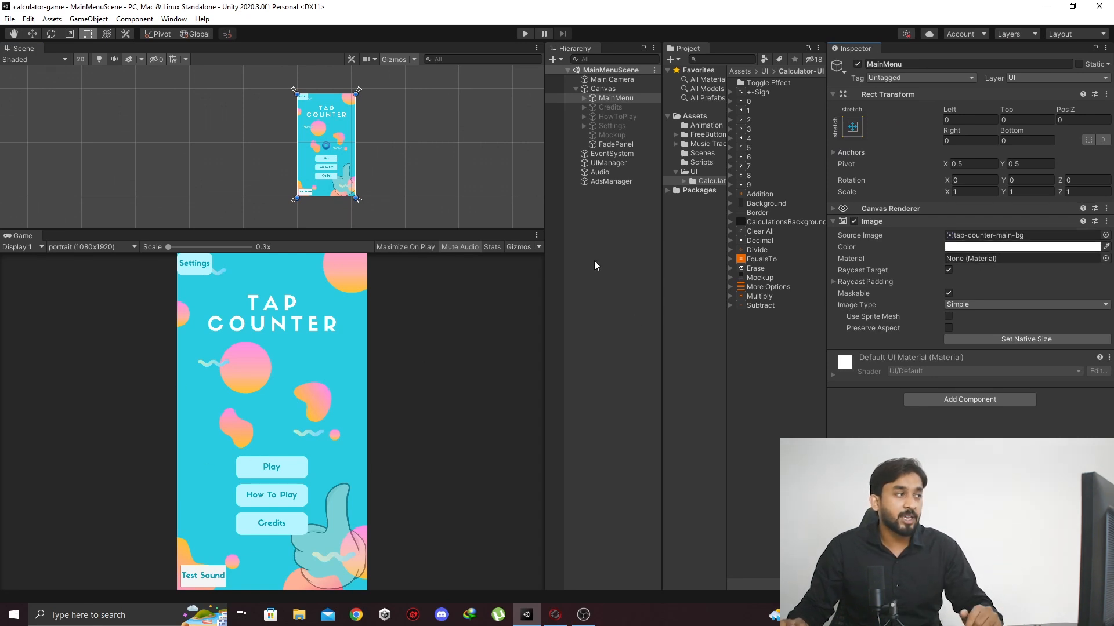
click(632, 96)
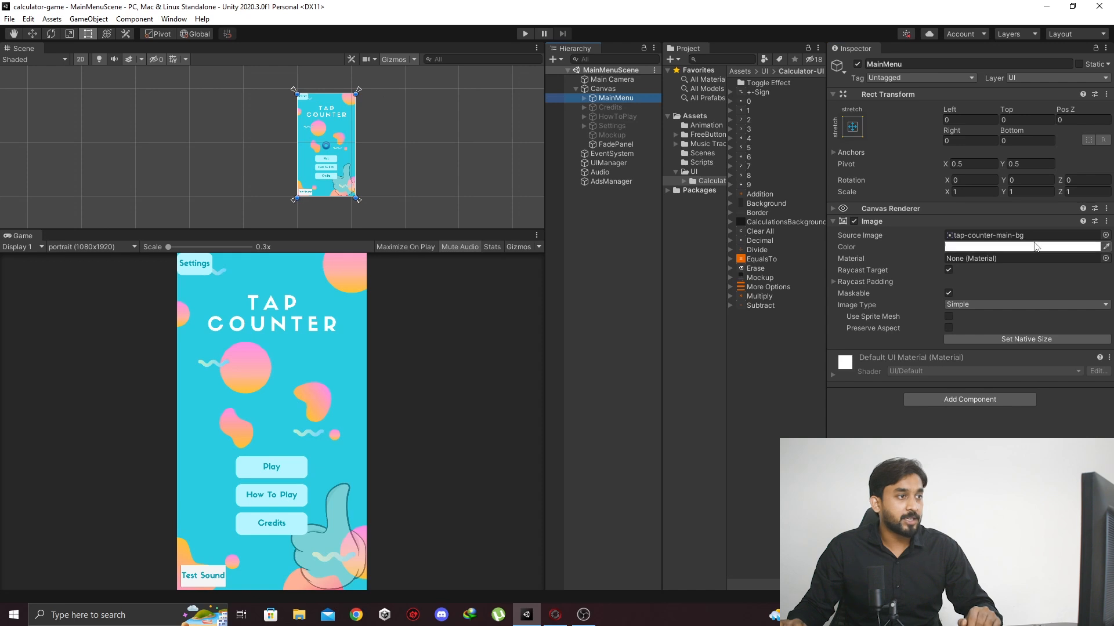
click(973, 238)
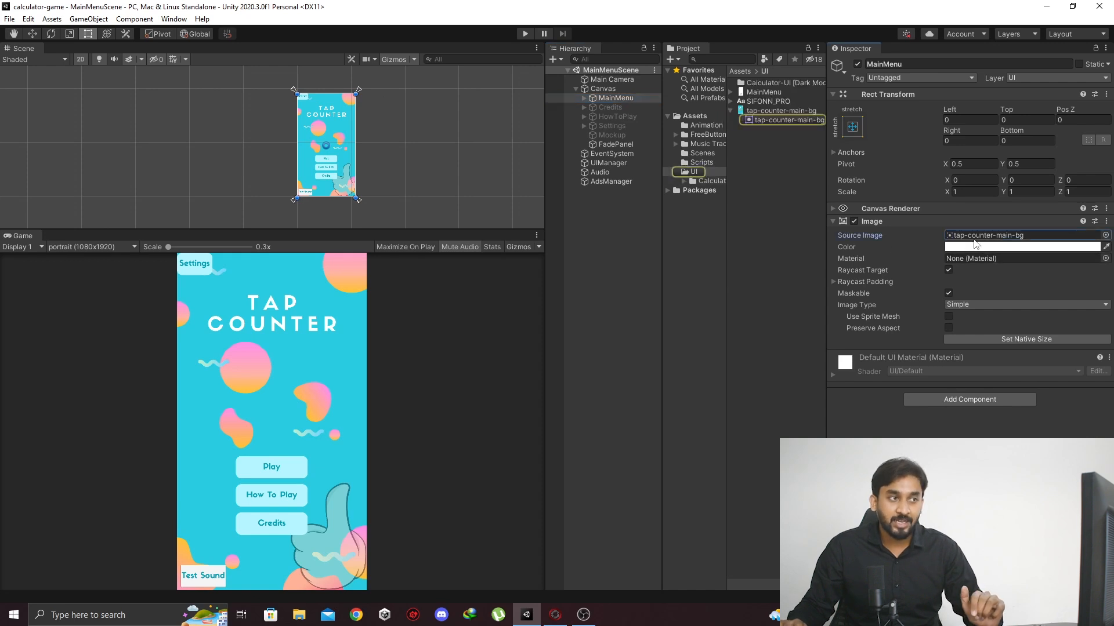
key(Delete)
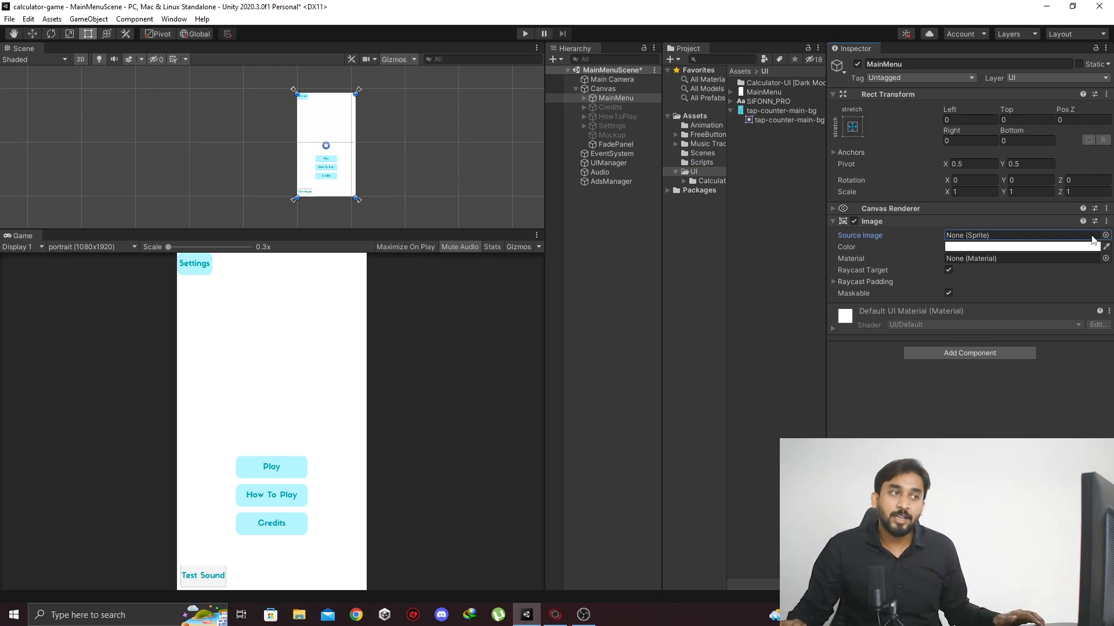
Step: Set the MainMenu panel's Image color to a medium grey and save the scene
click(999, 248)
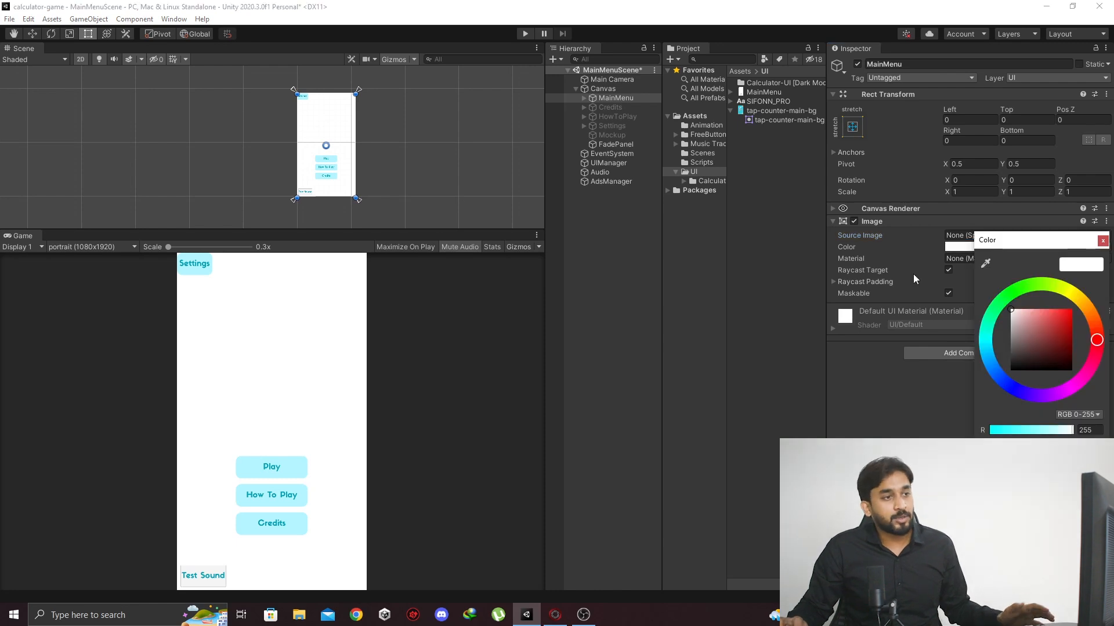
drag(1013, 313, 1004, 336)
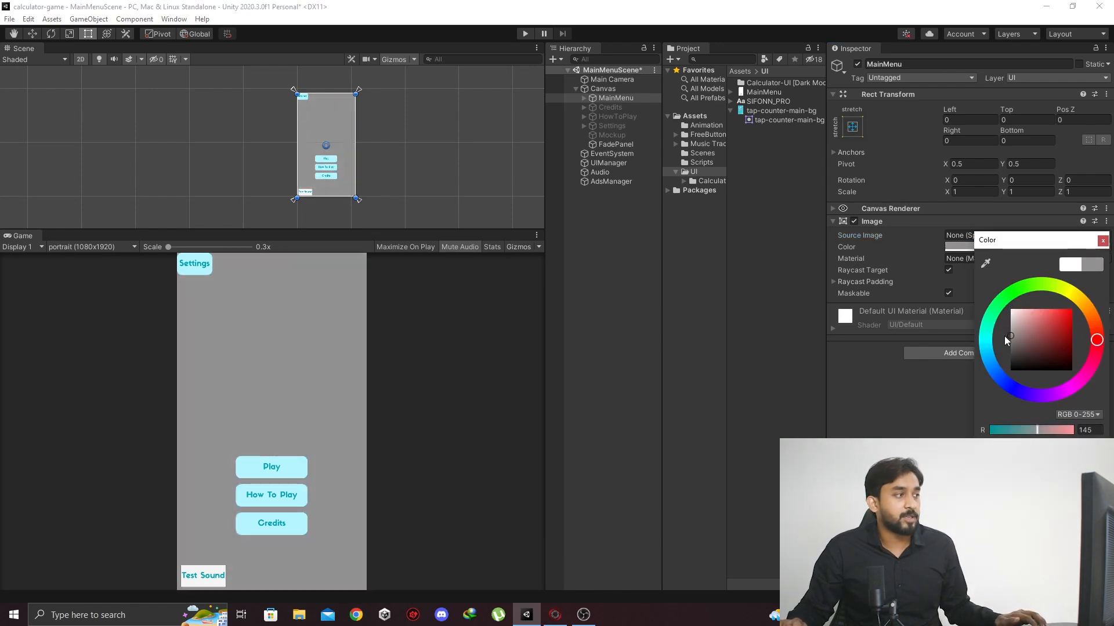
click(1102, 240)
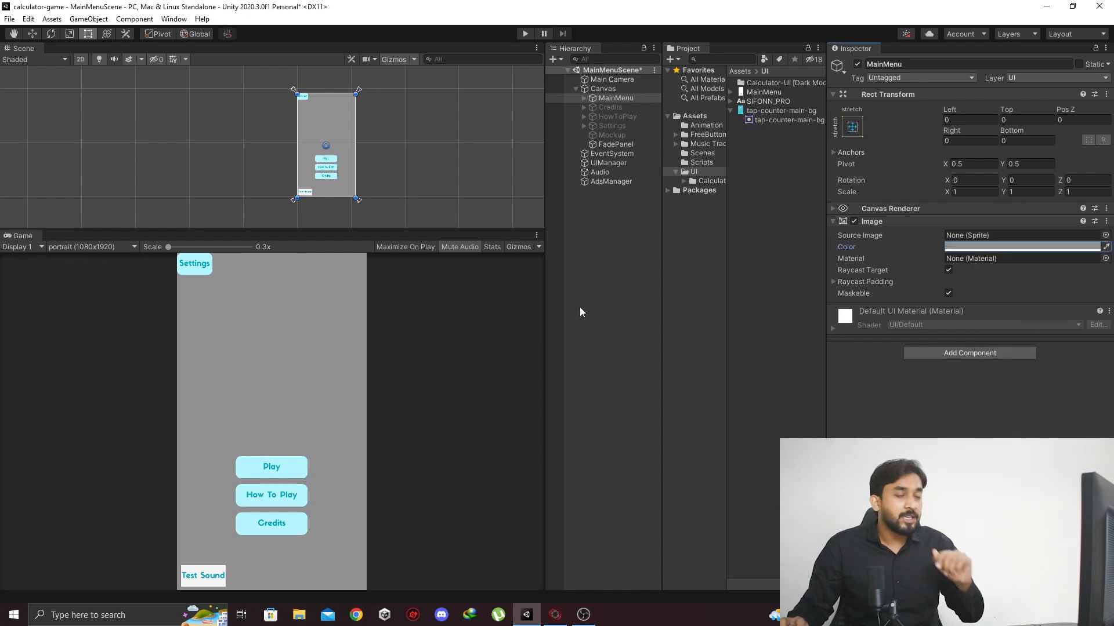
key(ctrl+s)
click(571, 323)
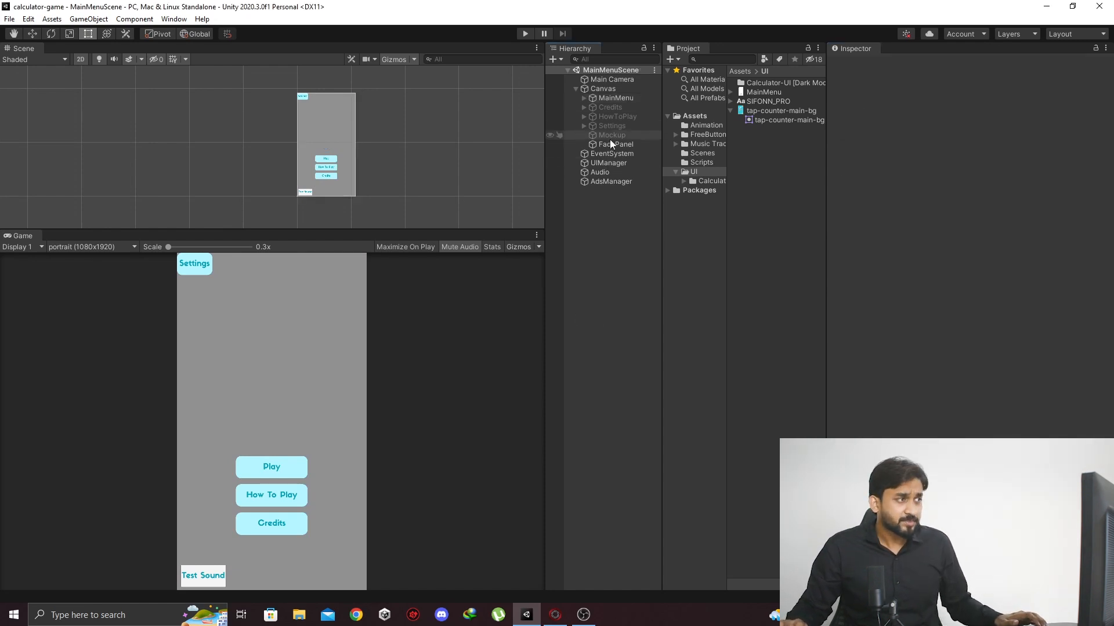
Step: Run the game and visit the How To Play, Credits and Settings screens to check their backgrounds
click(616, 99)
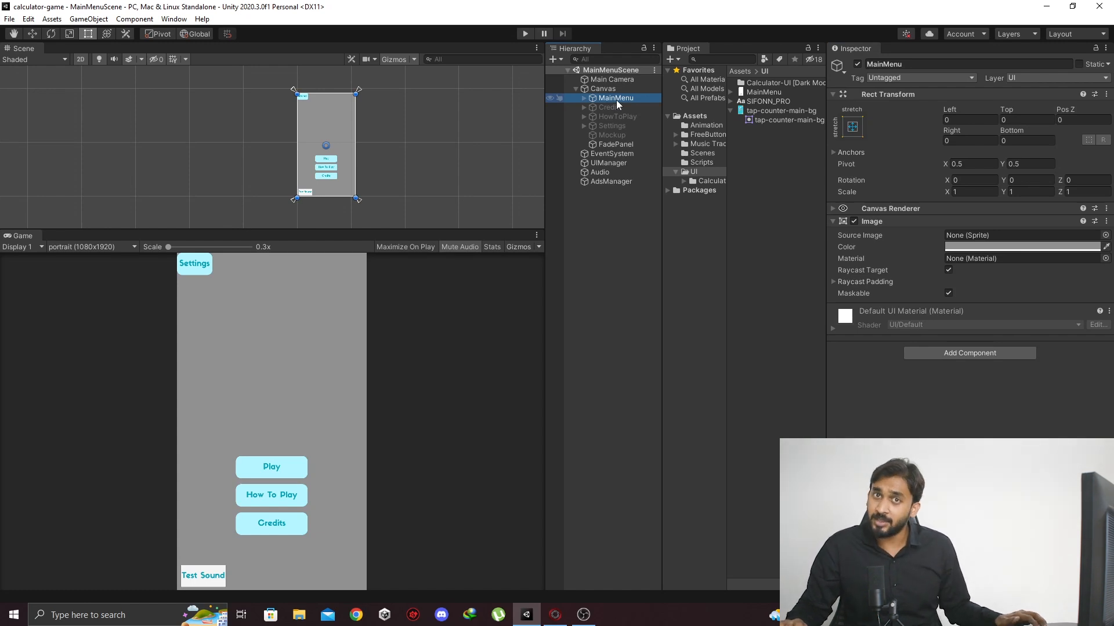
click(596, 273)
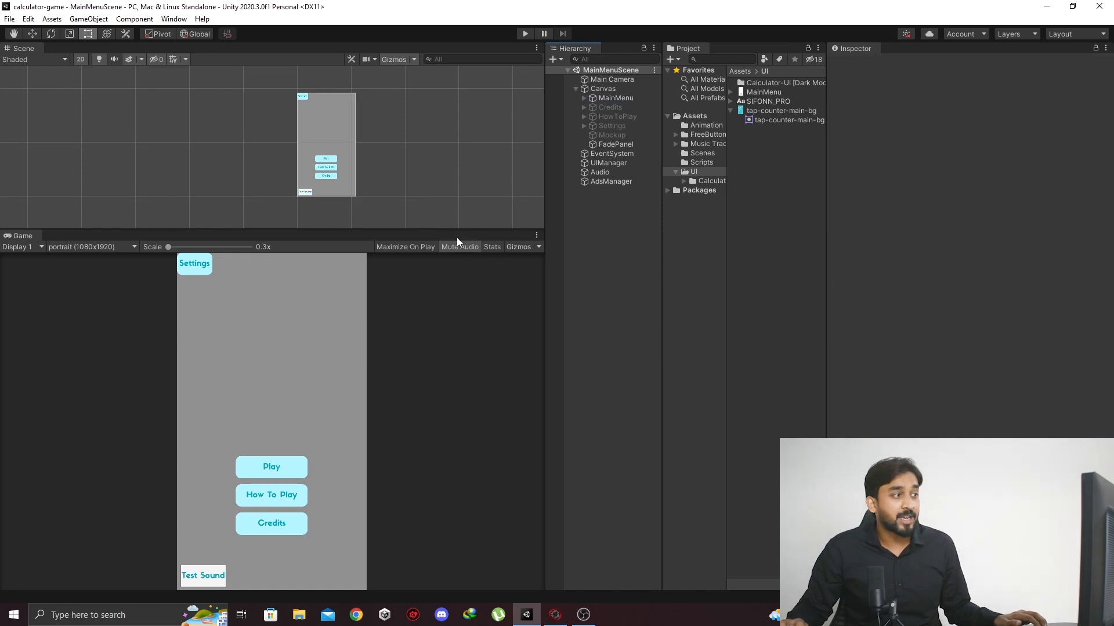
click(523, 34)
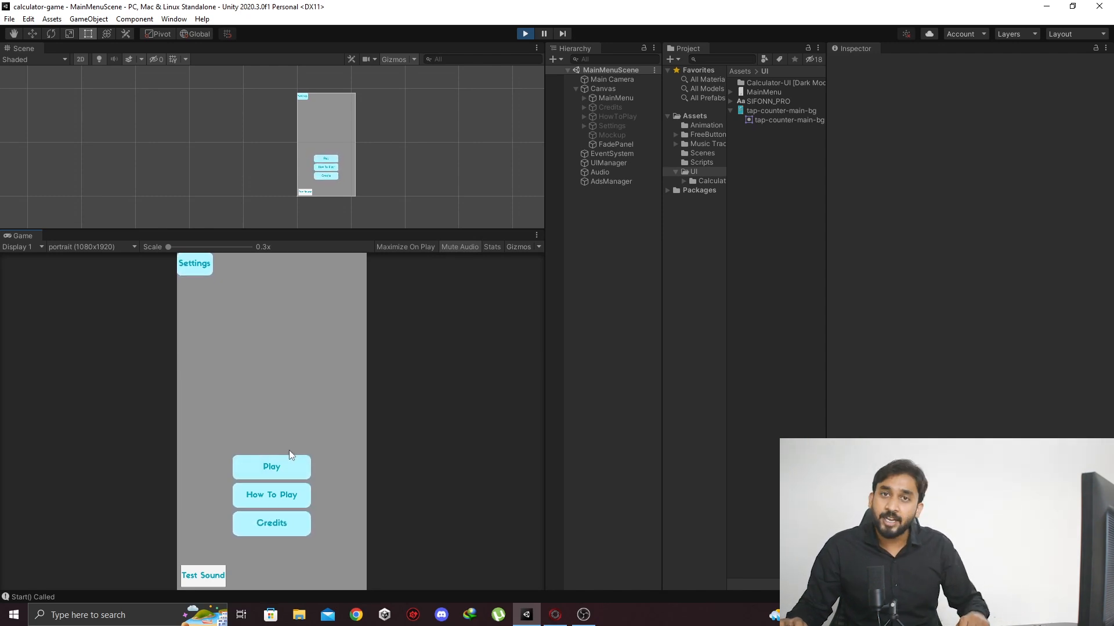
click(283, 498)
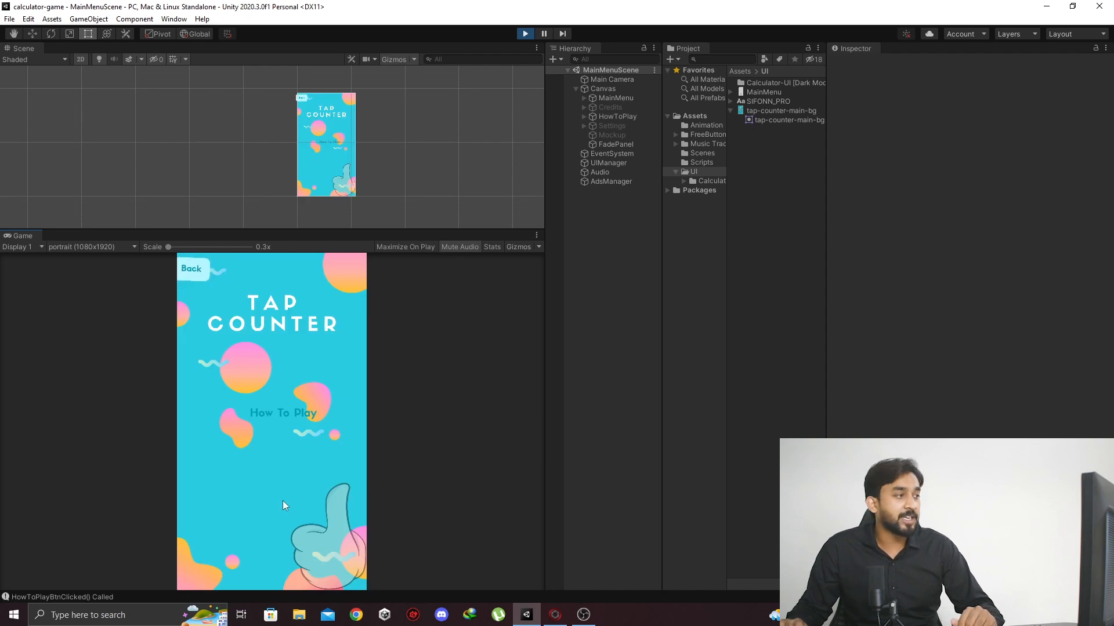
click(196, 272)
click(281, 526)
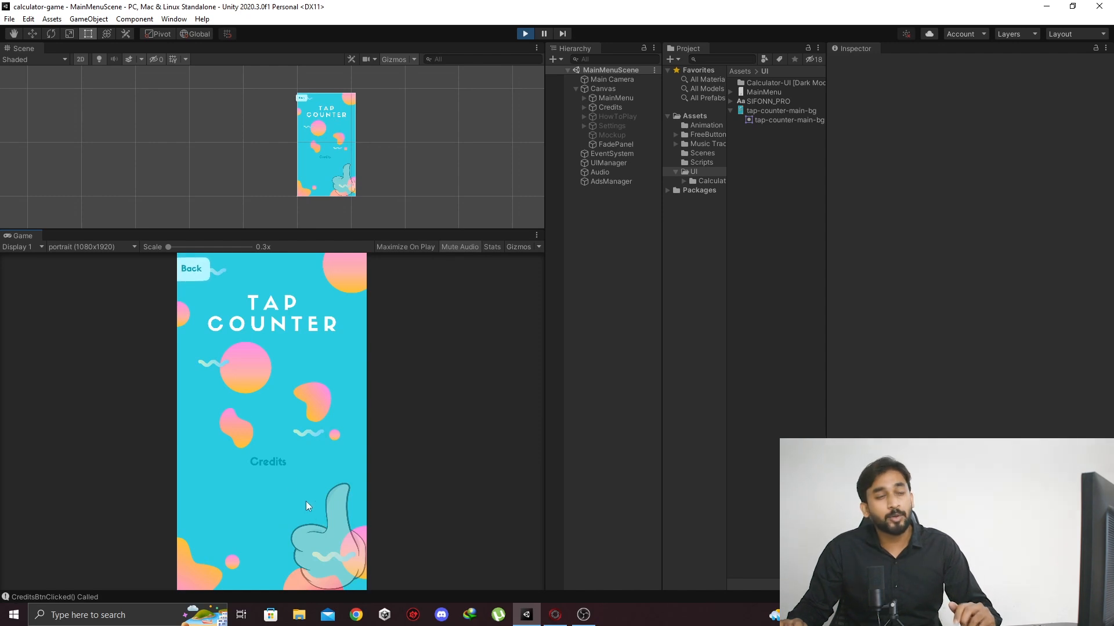
click(197, 272)
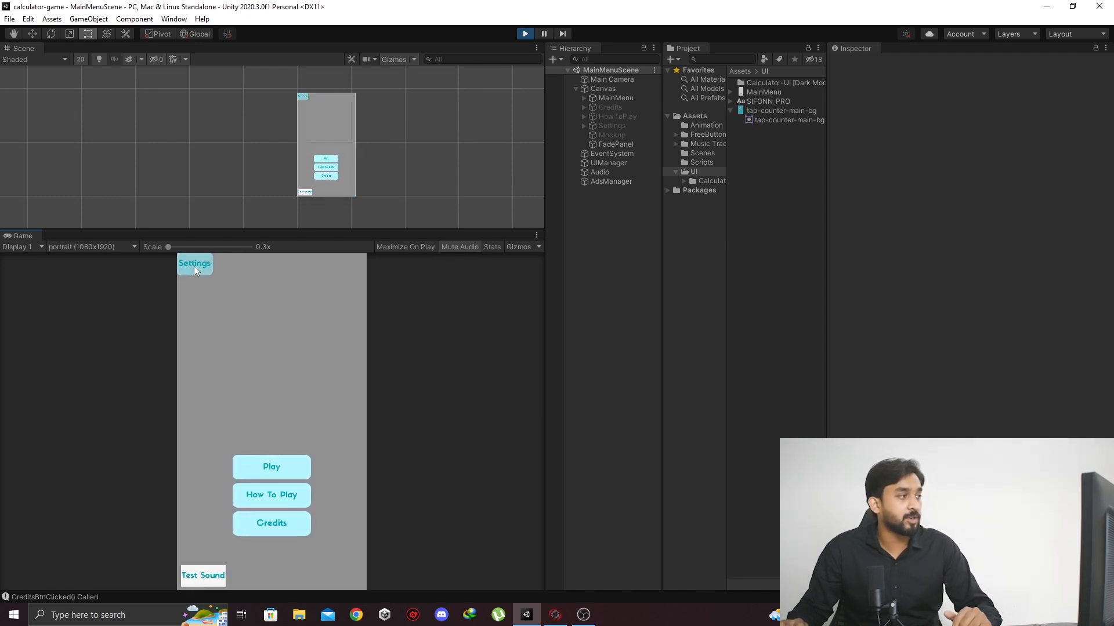
click(194, 267)
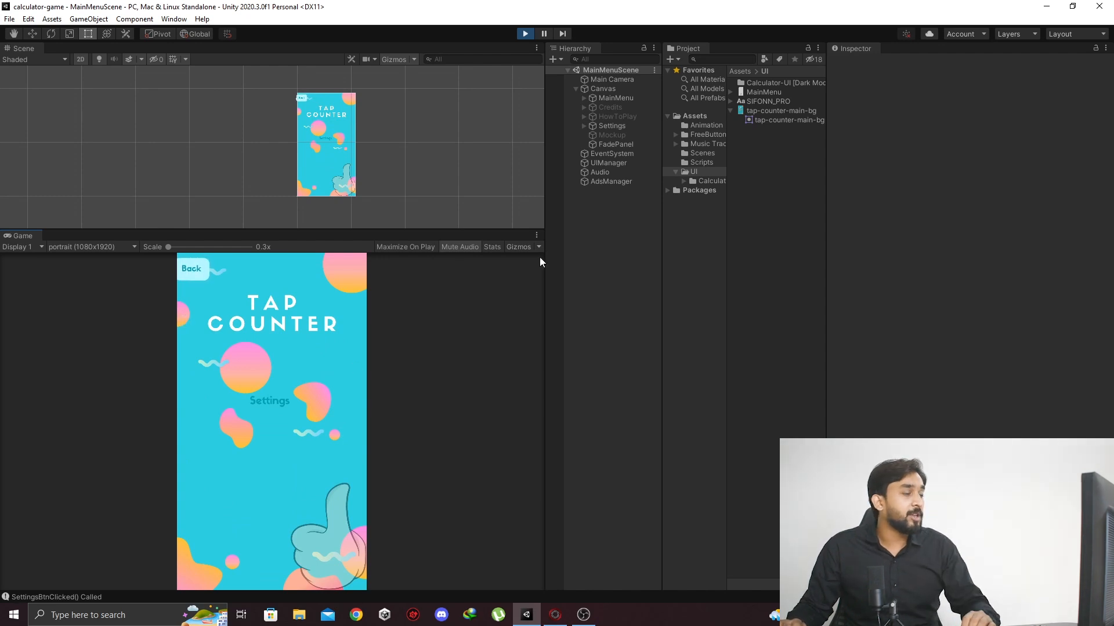
click(203, 273)
Step: Examine the source image and color of the Credits, HowToPlay, Settings and MainMenu panels
click(614, 107)
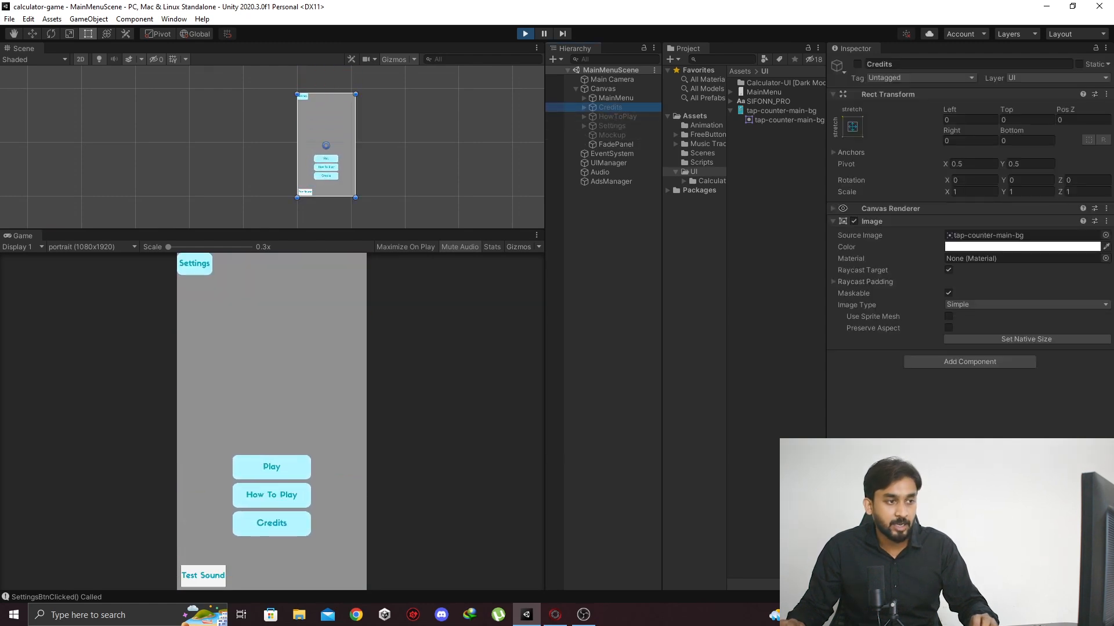
drag(1035, 430, 1036, 324)
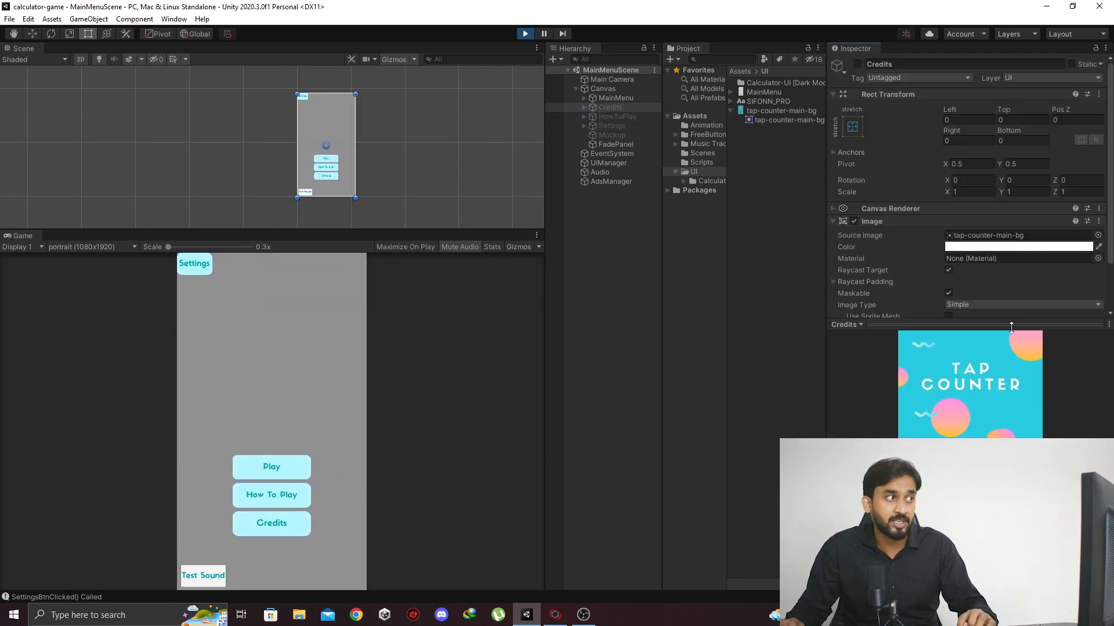
click(628, 116)
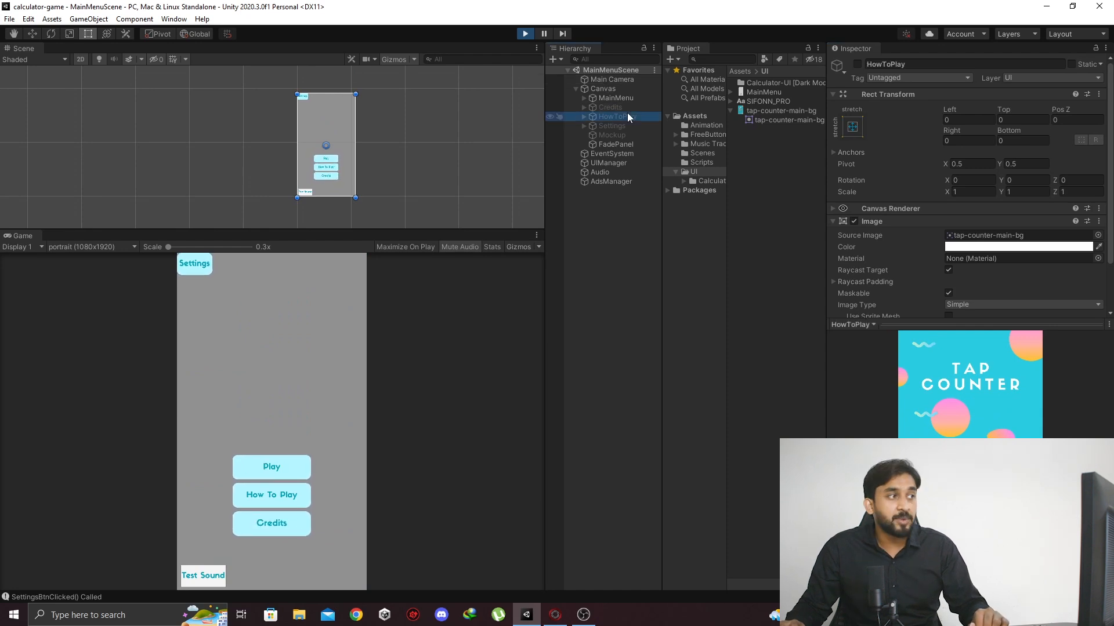
click(631, 127)
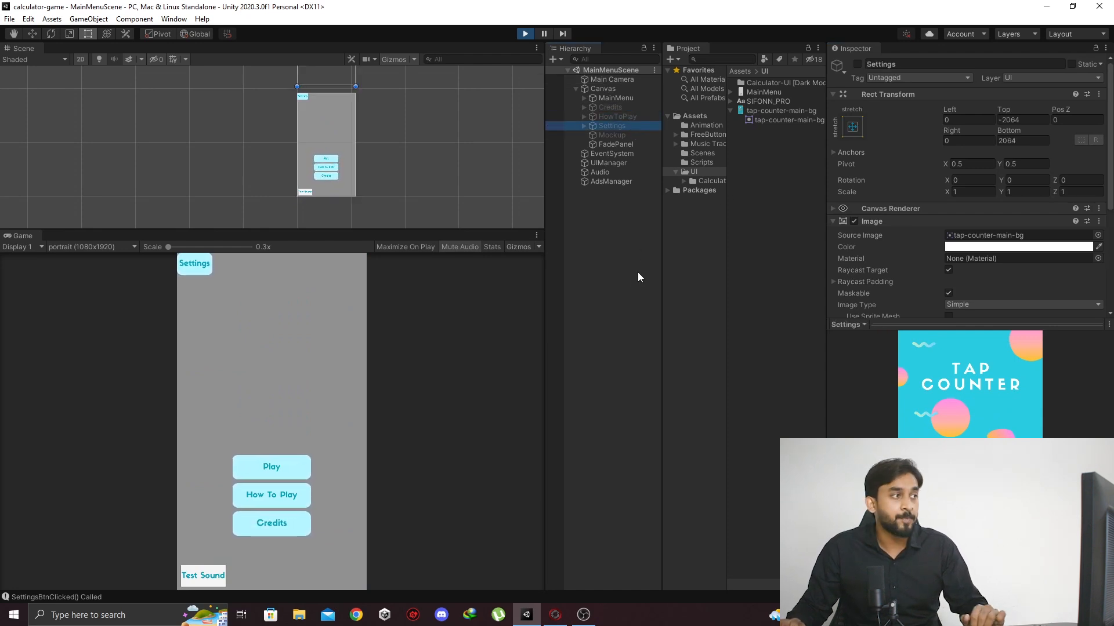
click(618, 100)
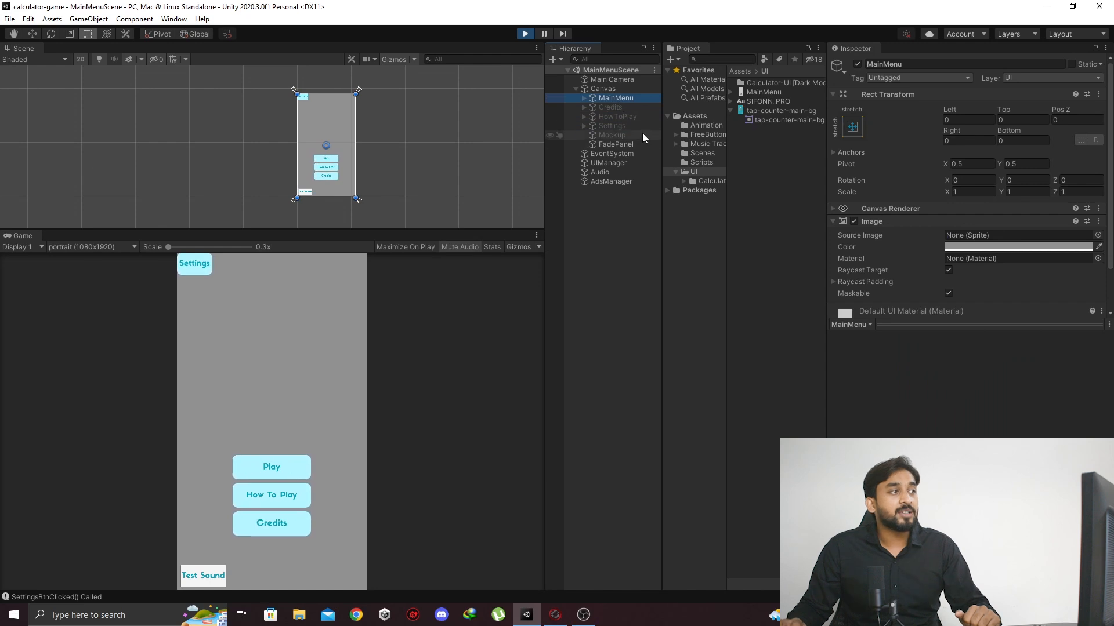
click(622, 109)
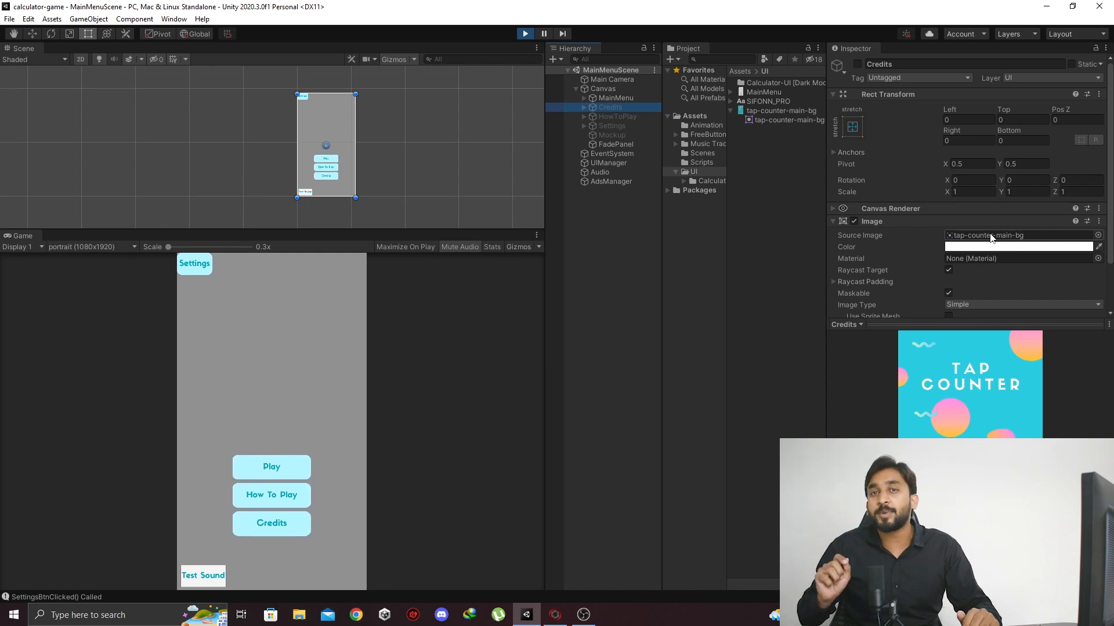
click(956, 246)
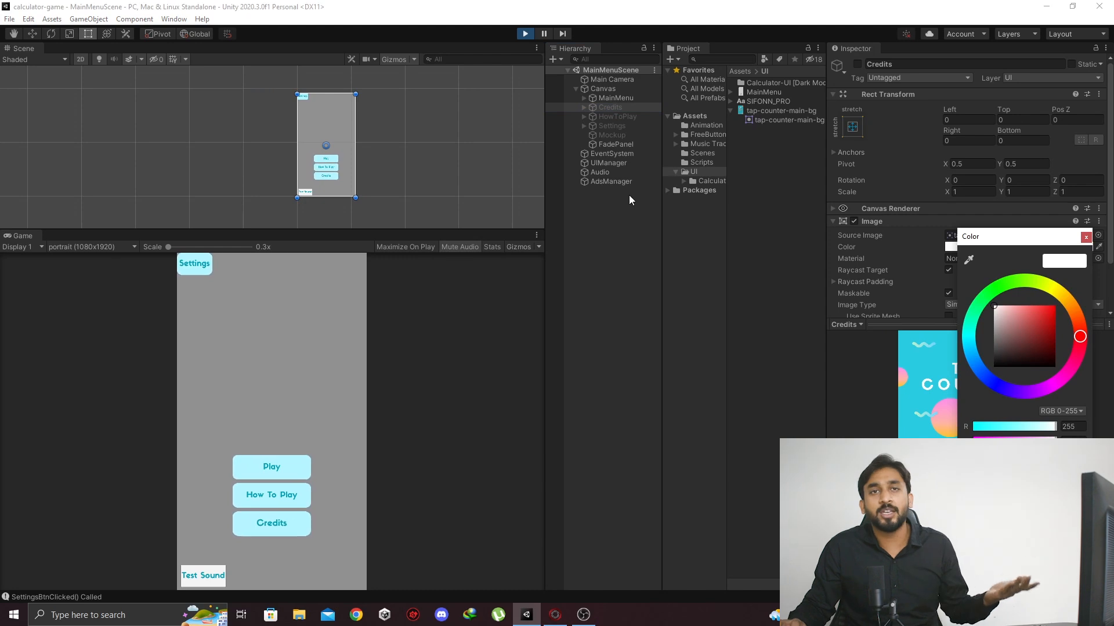
click(1085, 237)
scroll(1073, 247, down, 3)
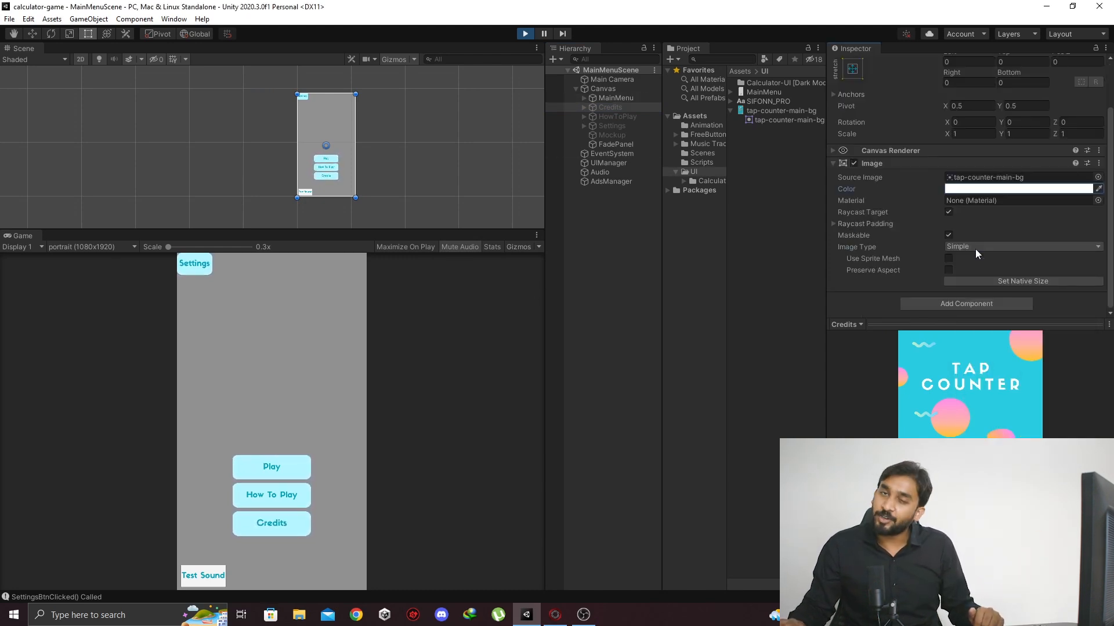
Step: Copy MainMenu's Image component and paste its values onto the Credits, HowToPlay and Settings panels together while the game is running
click(626, 98)
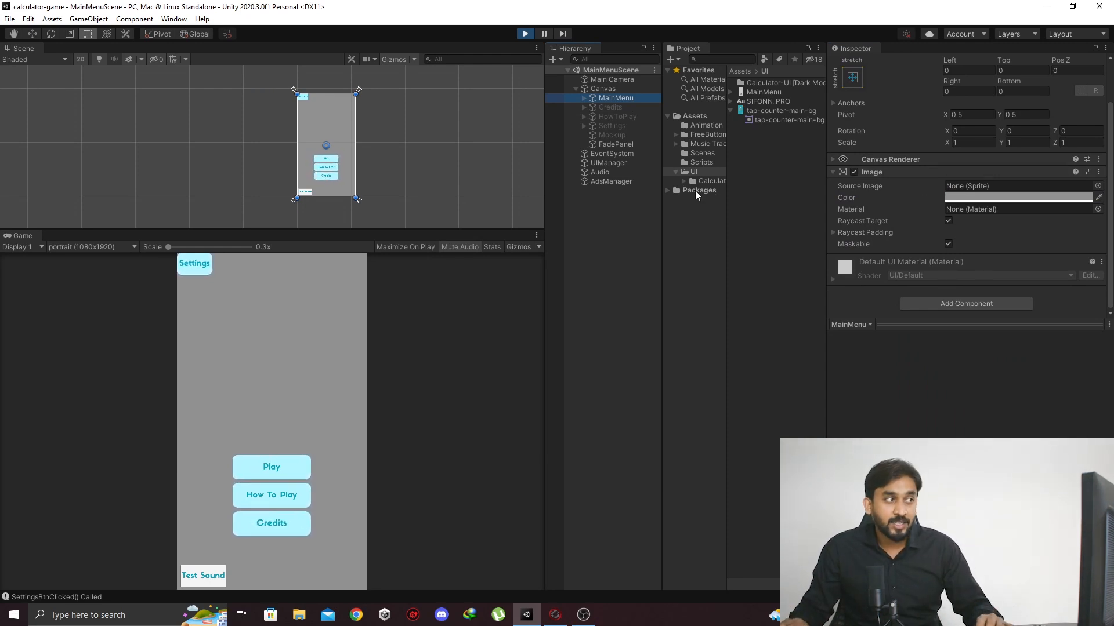
right_click(924, 172)
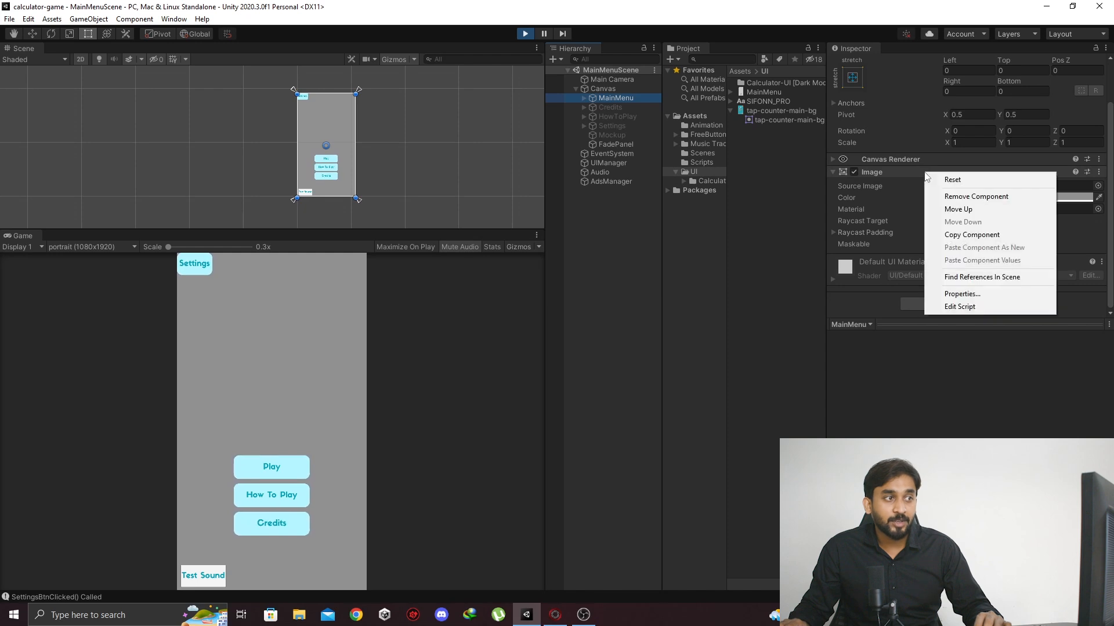
click(968, 235)
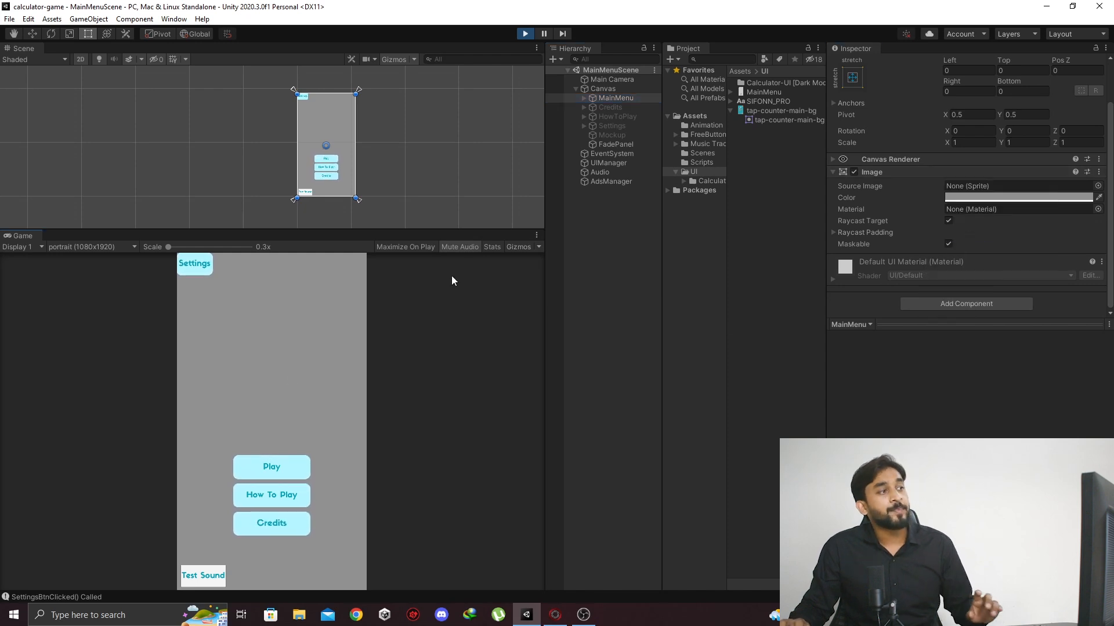
click(613, 109)
ctrl+click(625, 118)
ctrl+click(626, 124)
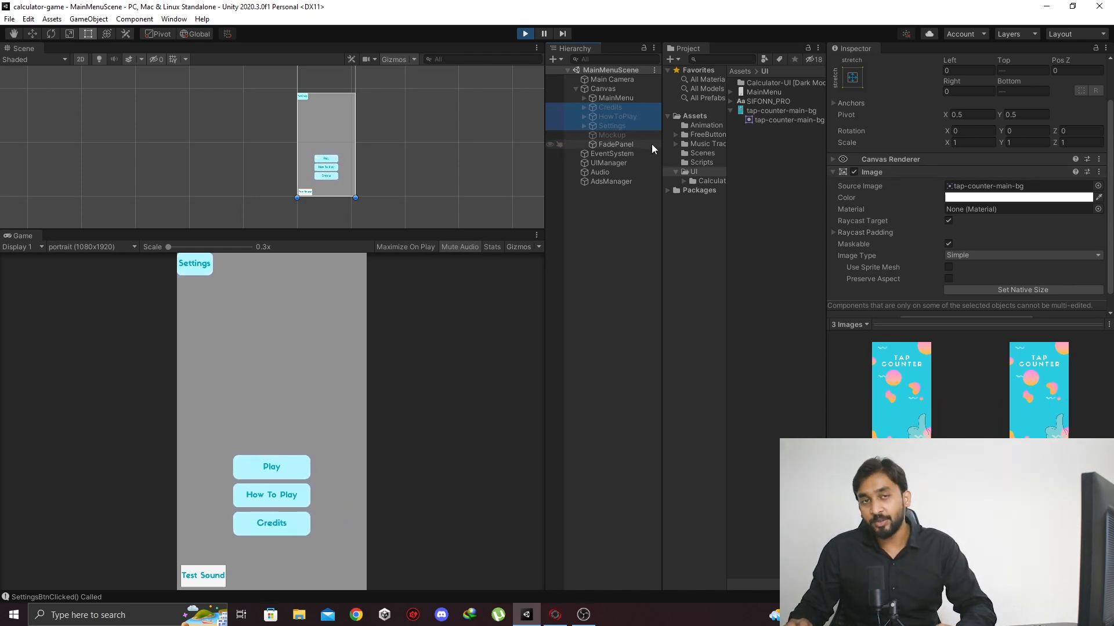
right_click(896, 172)
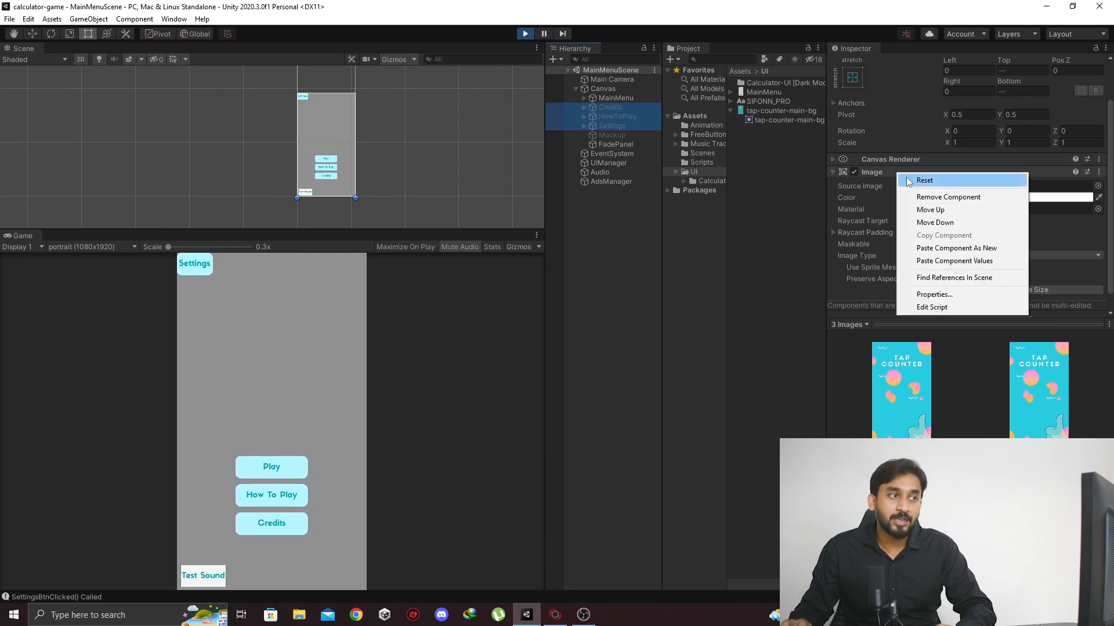
click(949, 261)
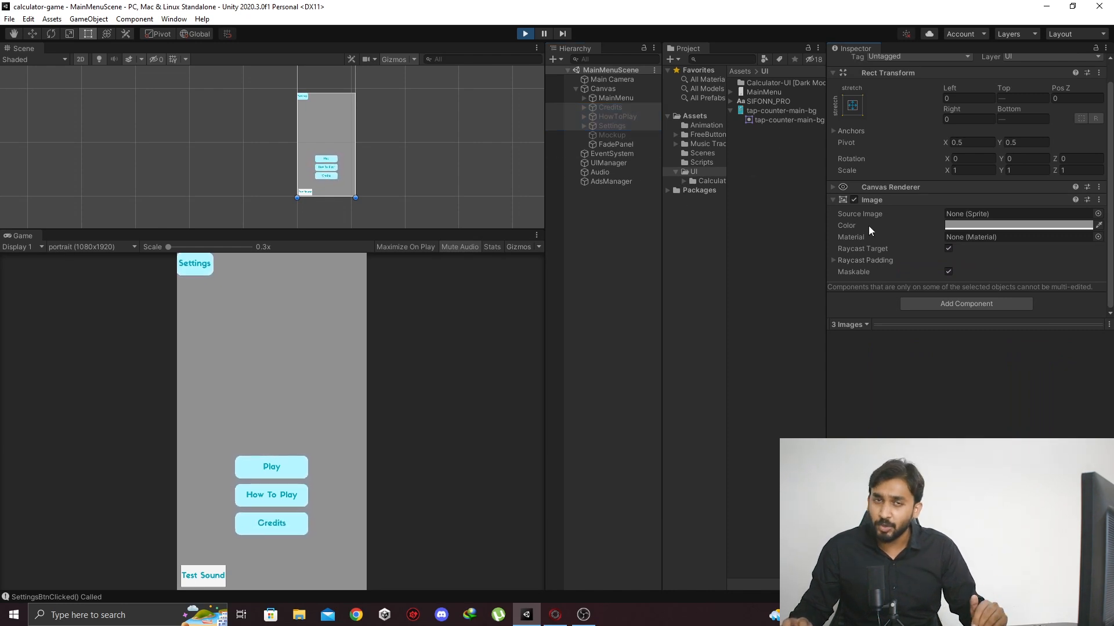
Step: Visit the How To Play, Credits and Settings screens to check their backgrounds in the running game, and stop play mode
click(612, 98)
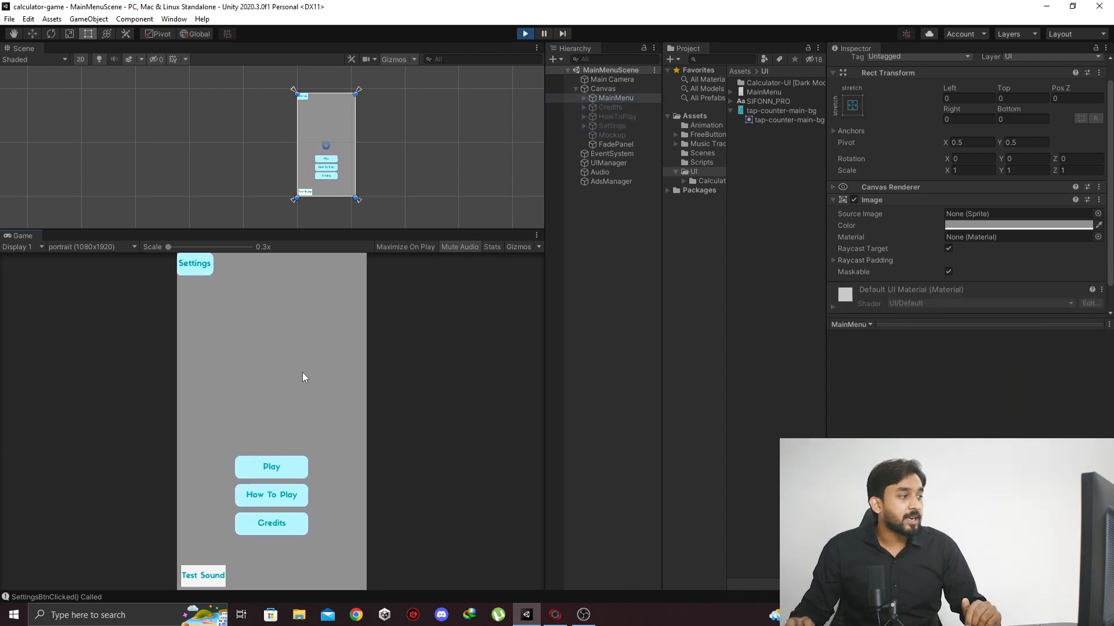
click(277, 493)
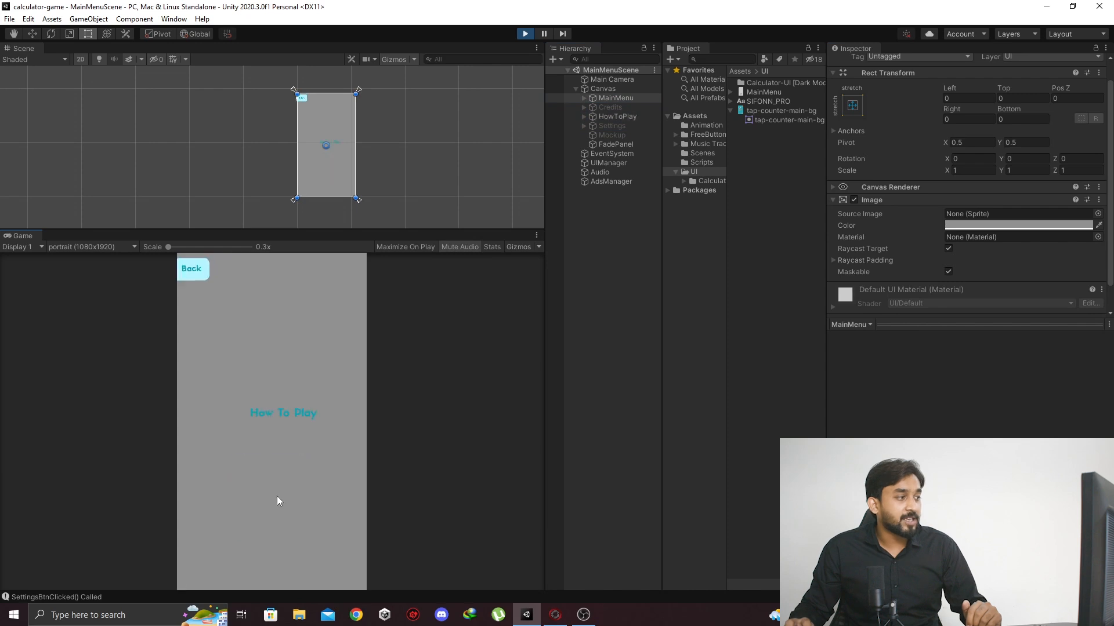
click(198, 274)
click(291, 527)
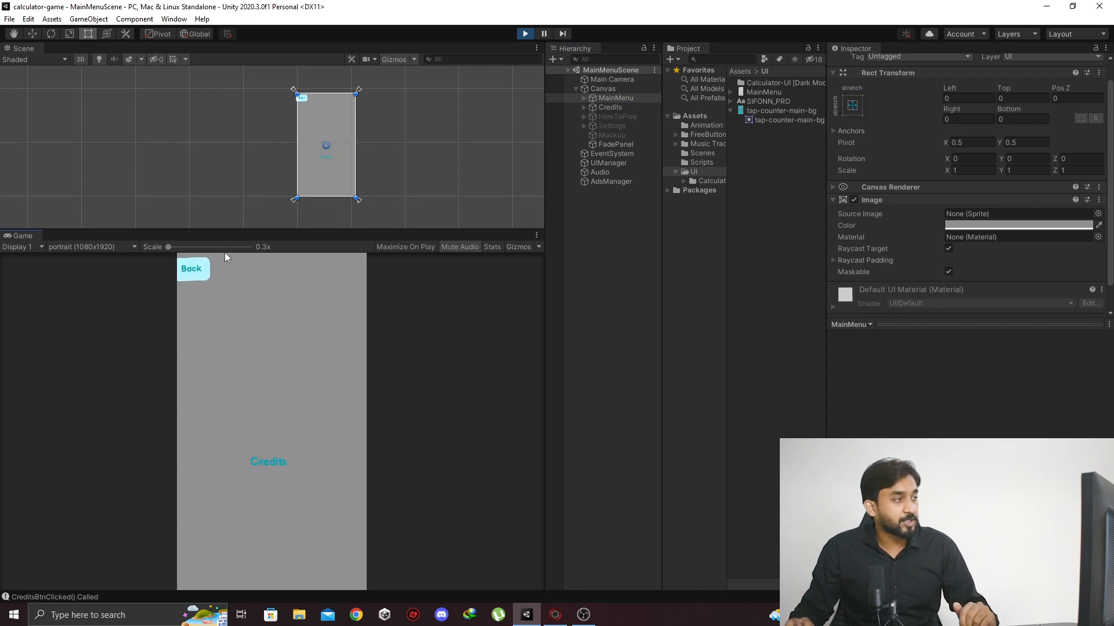
click(198, 273)
click(198, 270)
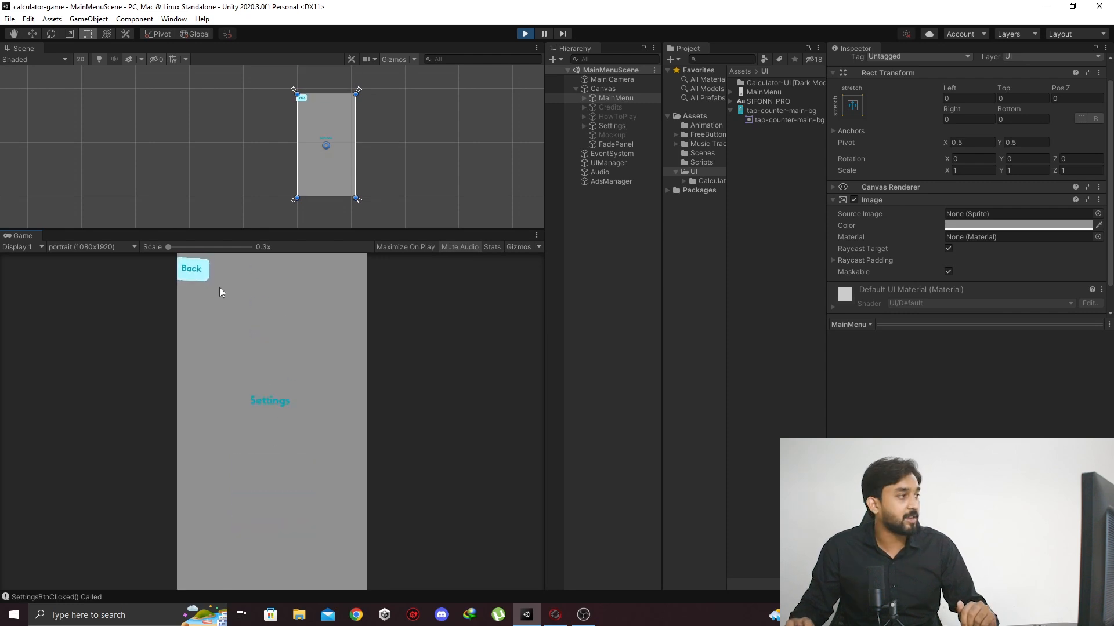
click(199, 272)
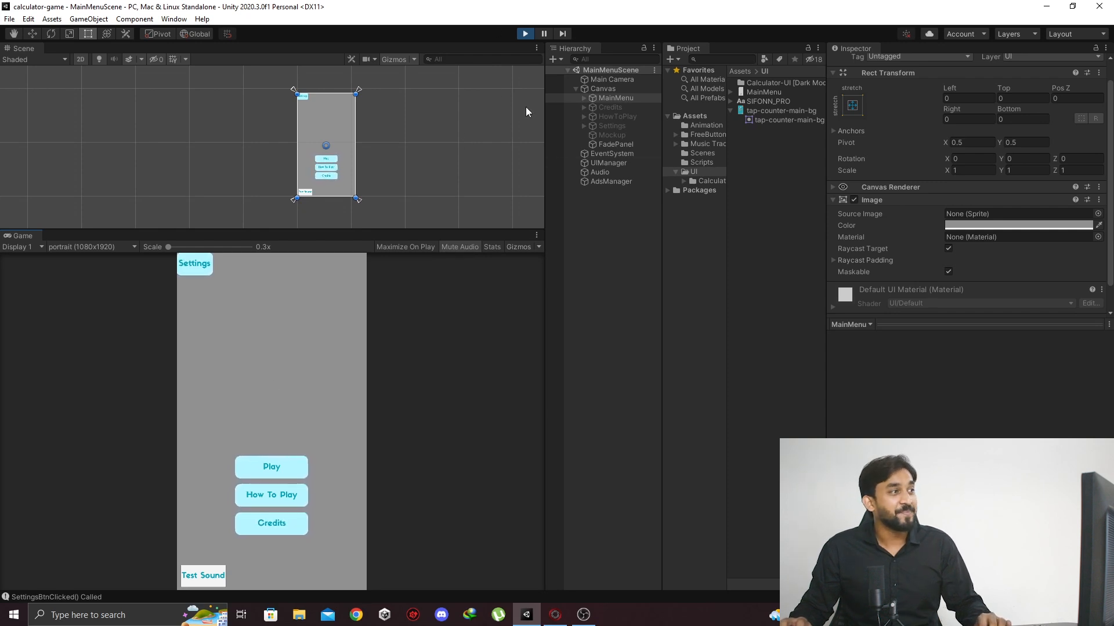
click(525, 34)
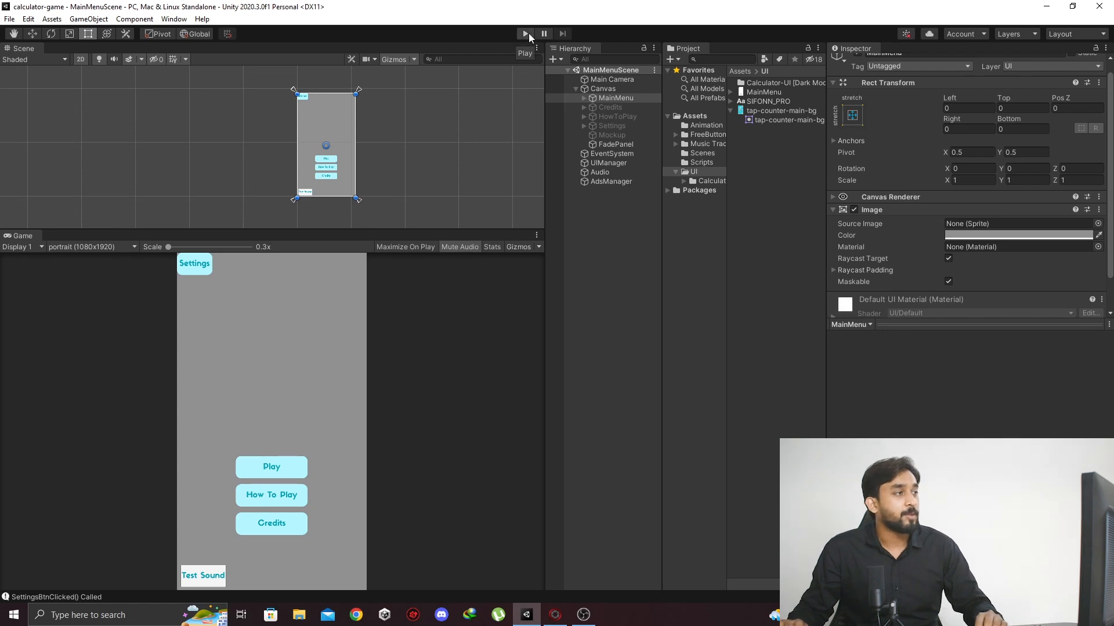
Step: Paste the copied Image component values onto the Credits, HowToPlay and Settings panels together and save the scene
click(607, 109)
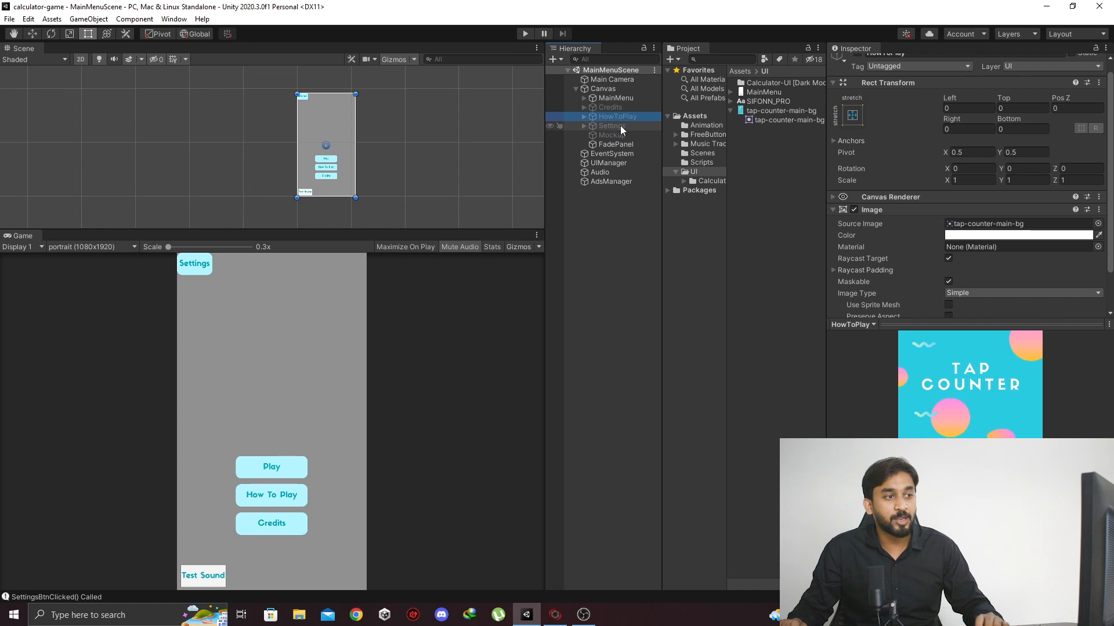
click(621, 125)
shift+click(623, 107)
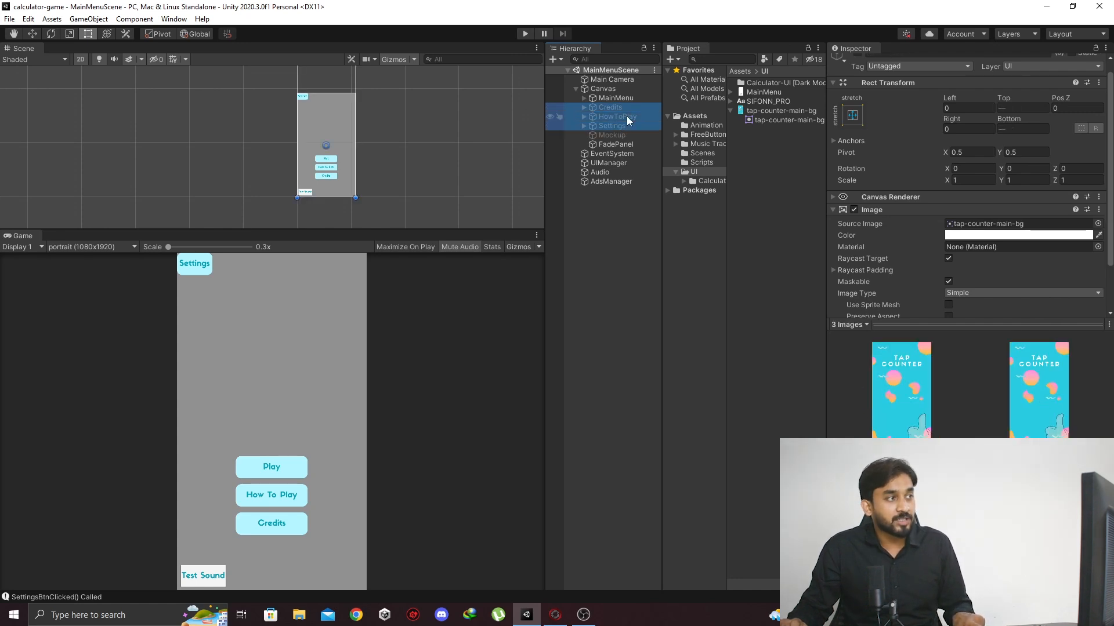
scroll(1018, 207, down, 2)
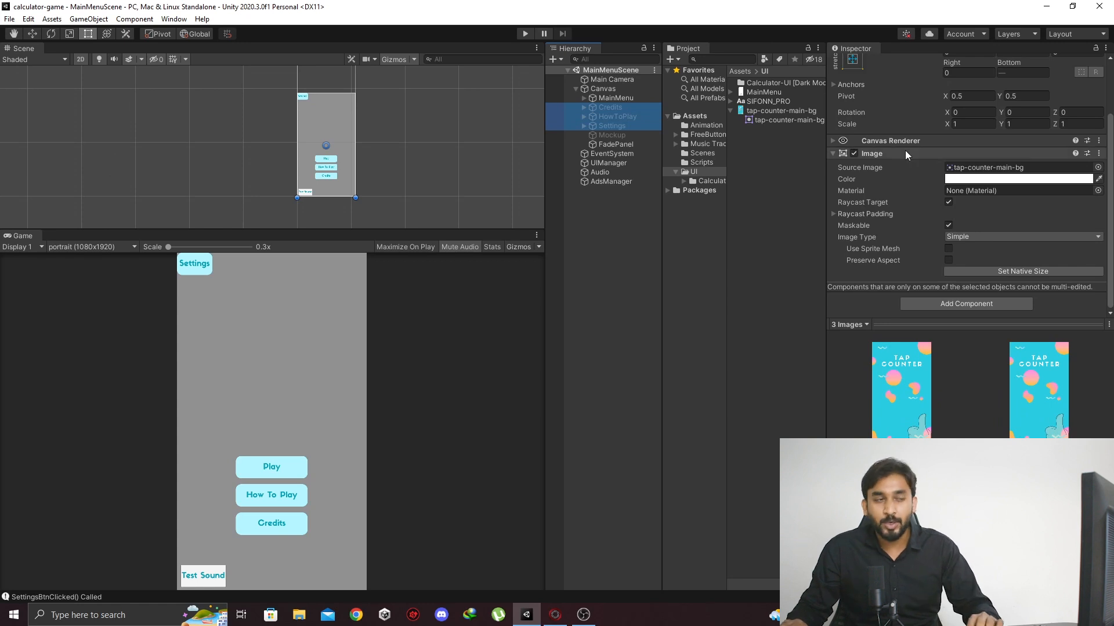
right_click(889, 152)
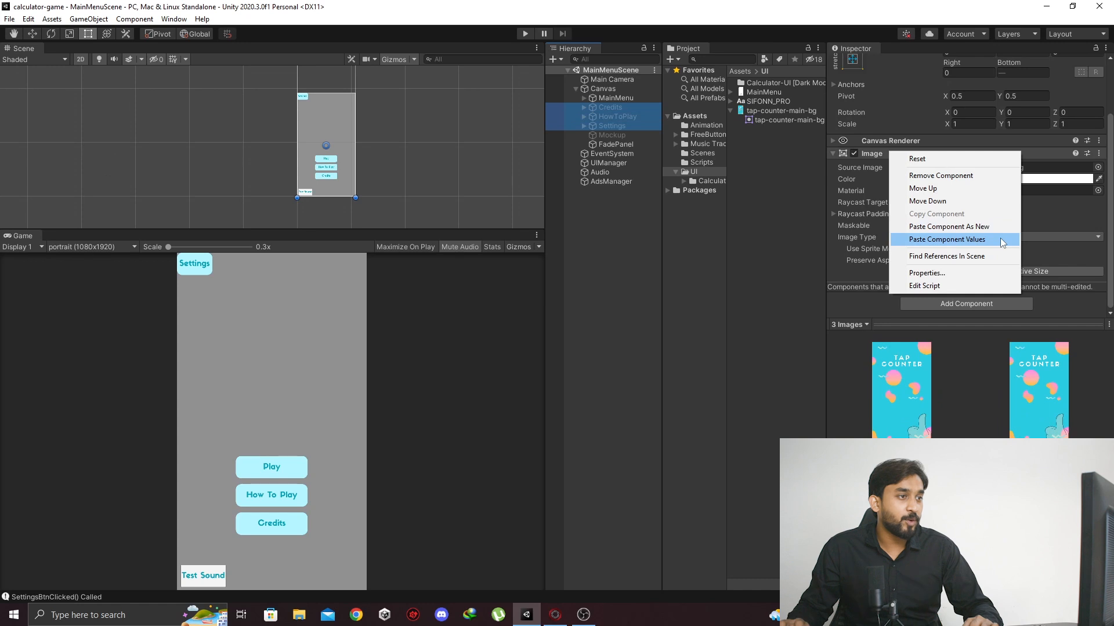
click(1002, 240)
key(ctrl+s)
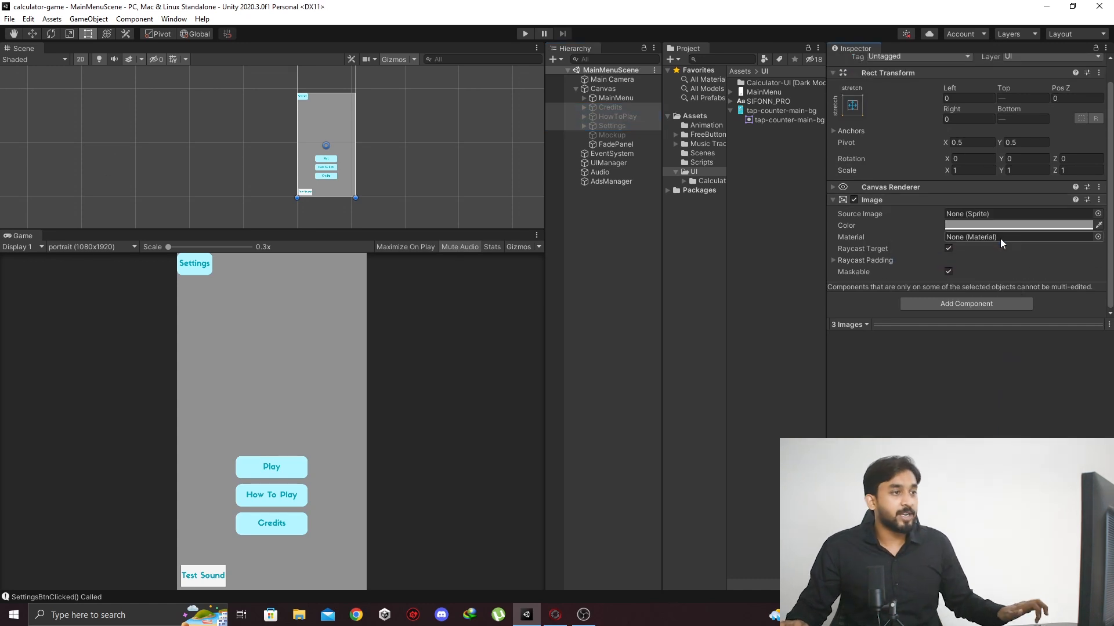
click(598, 273)
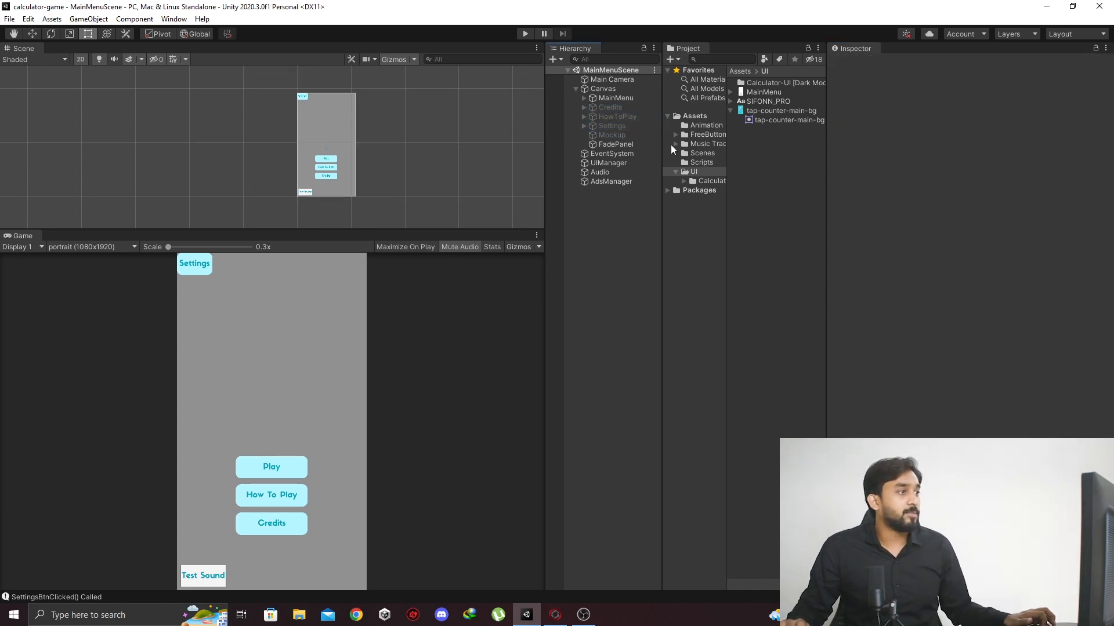
Step: Delete the AdsManager object from MainMenuScene and save the scene
click(576, 88)
click(607, 126)
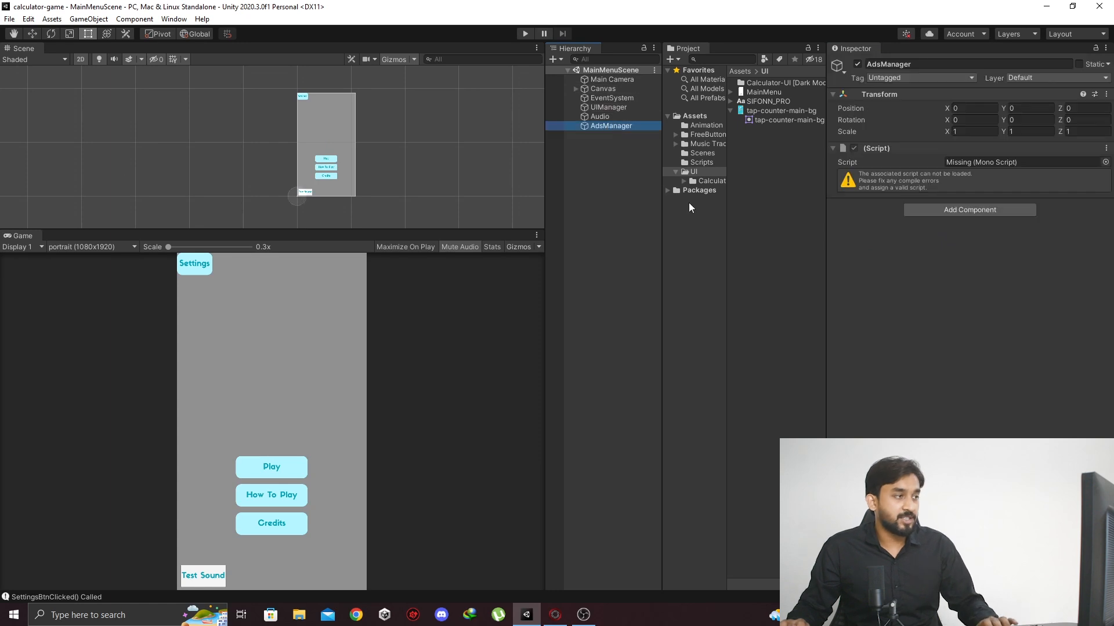
key(Delete)
click(604, 117)
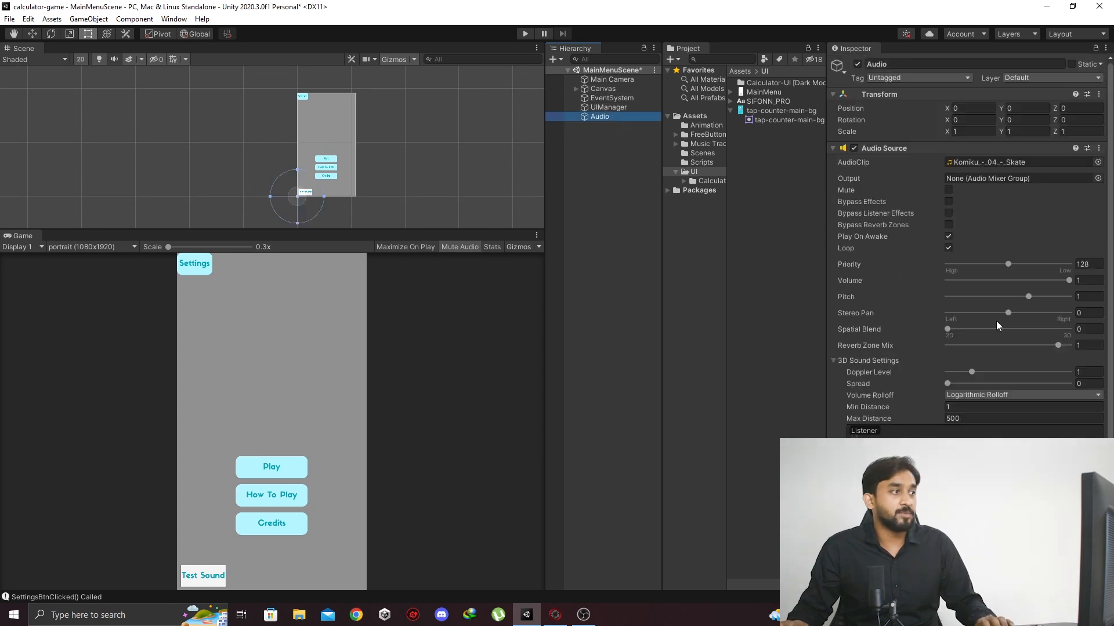
click(608, 107)
key(ctrl+s)
click(789, 164)
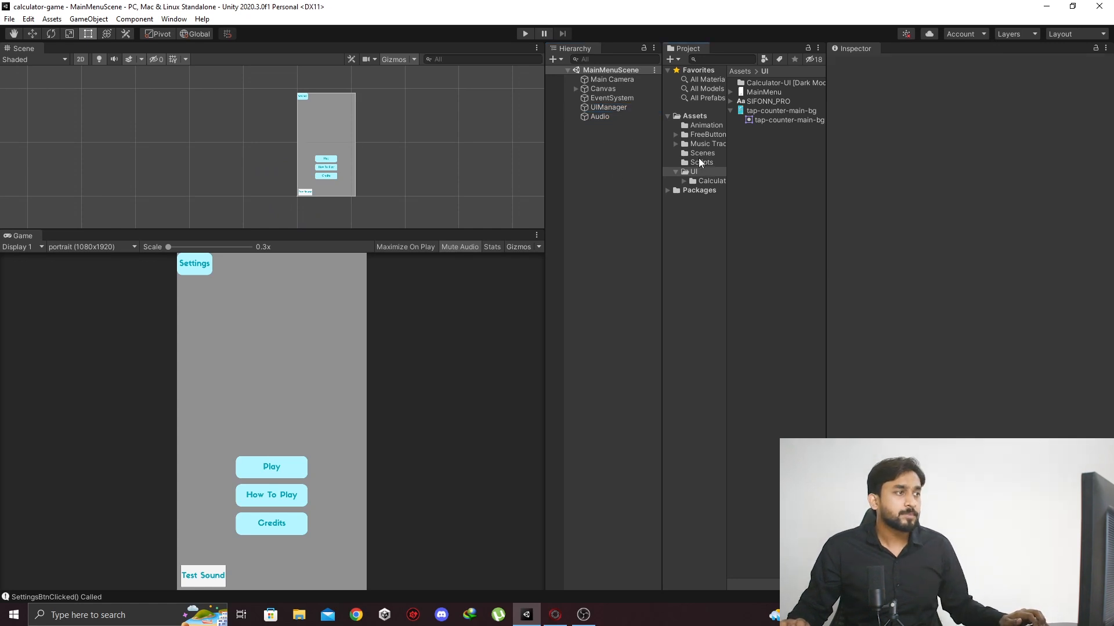
Step: Show the project's Scenes folder and create a new scene from the Basic 2D (Built-in) template
click(701, 154)
click(775, 112)
click(645, 164)
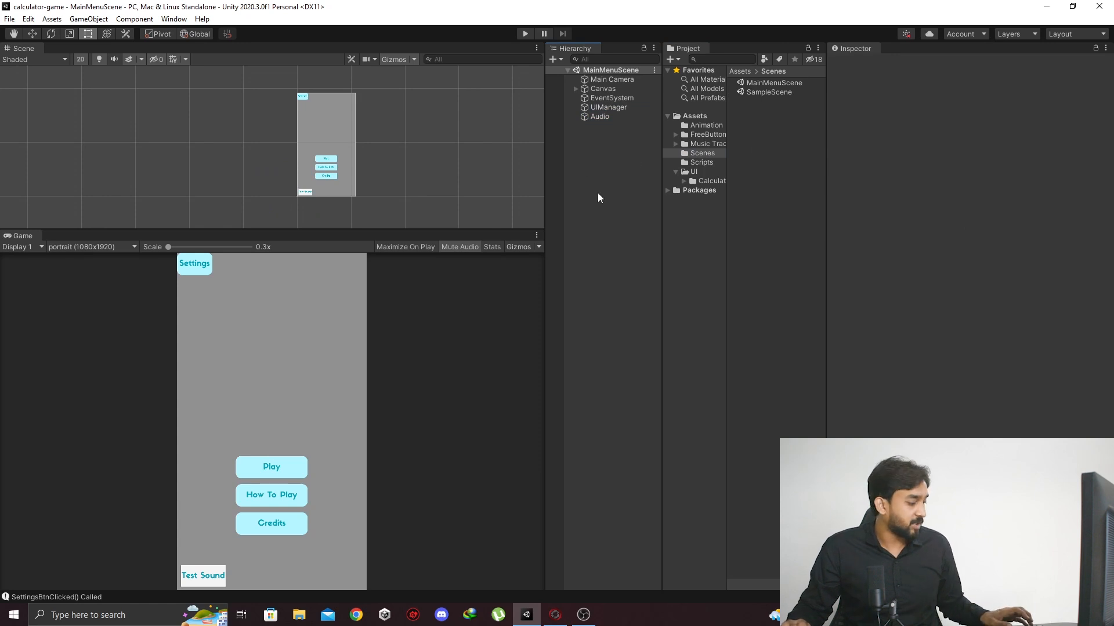
key(ctrl+n)
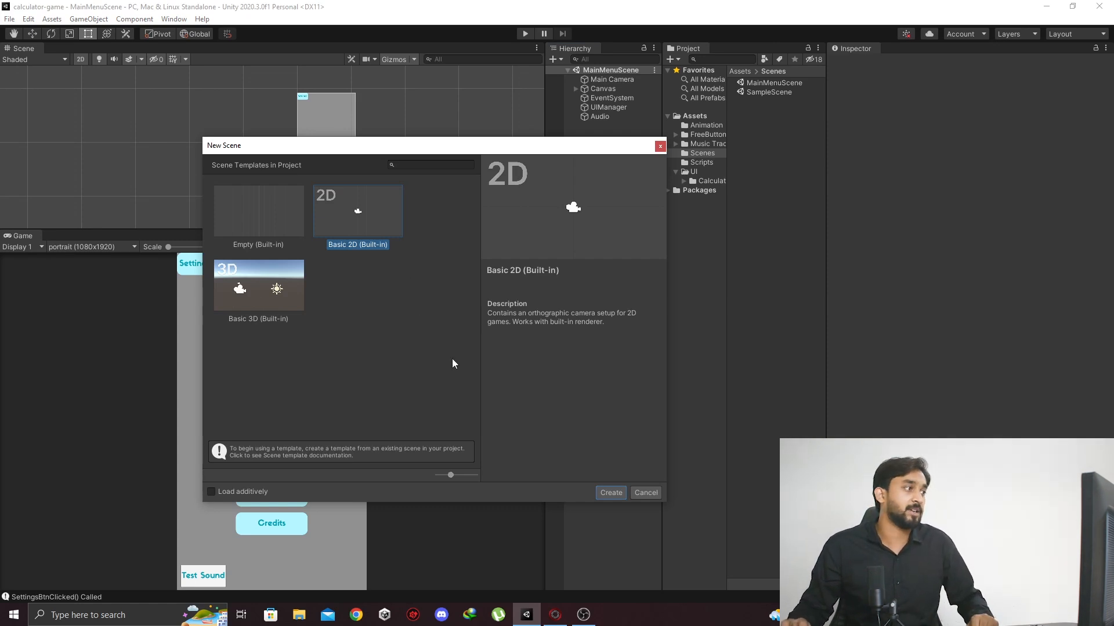
click(610, 493)
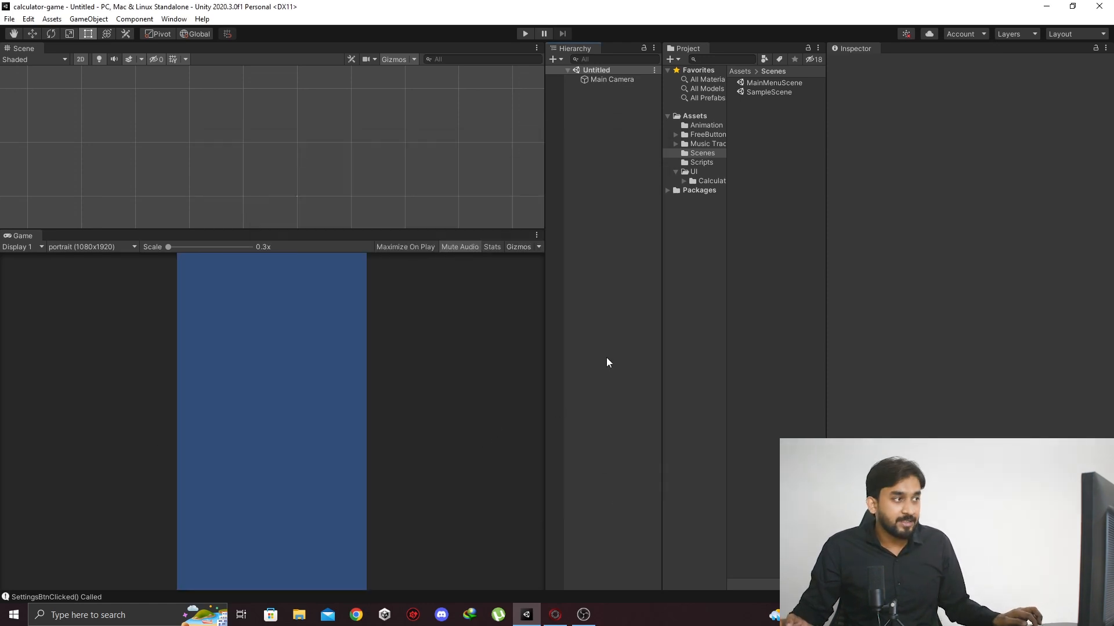
Step: Save the new scene as calculator-scene in the Scenes folder
key(ctrl+s)
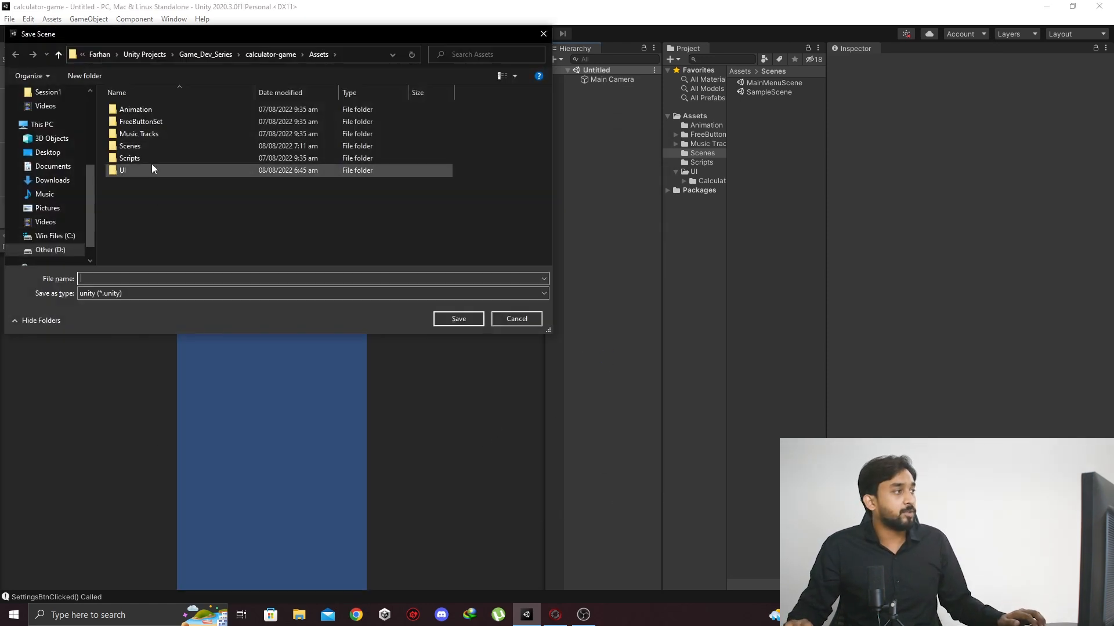
double_click(161, 149)
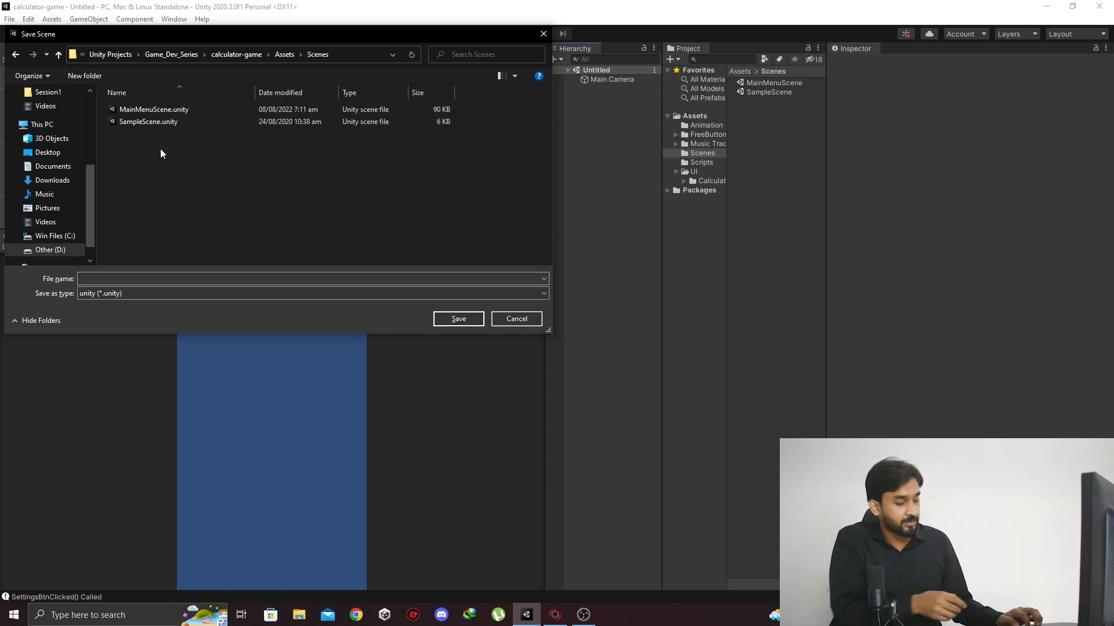
text(calculator-scene)
key(Return)
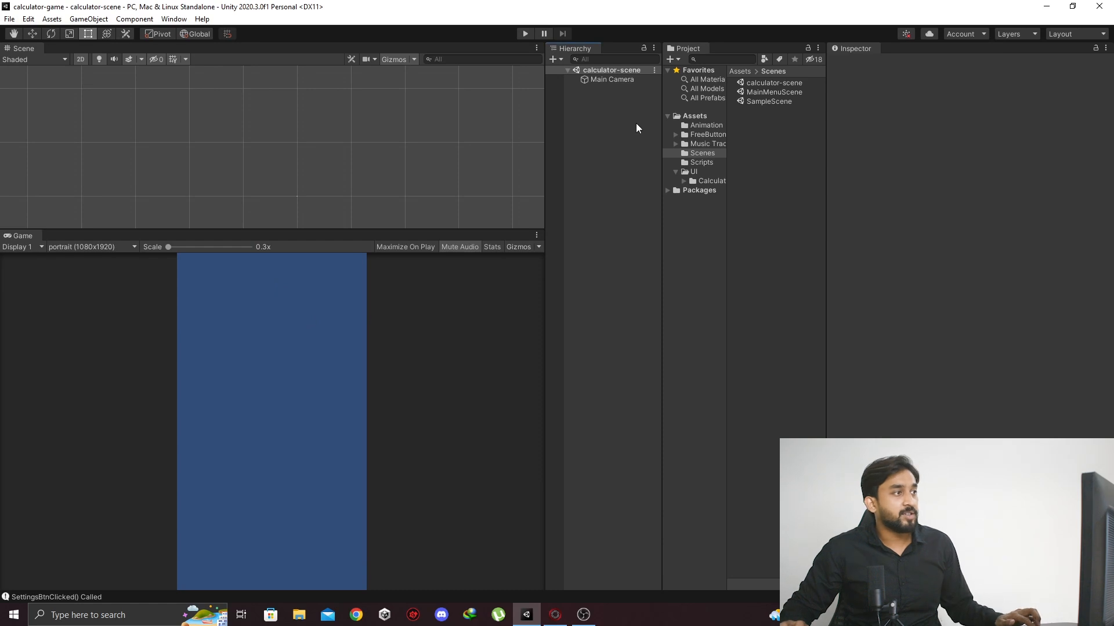
Step: Open the build settings and remove the deleted scene's entry from the scenes in build
click(8, 19)
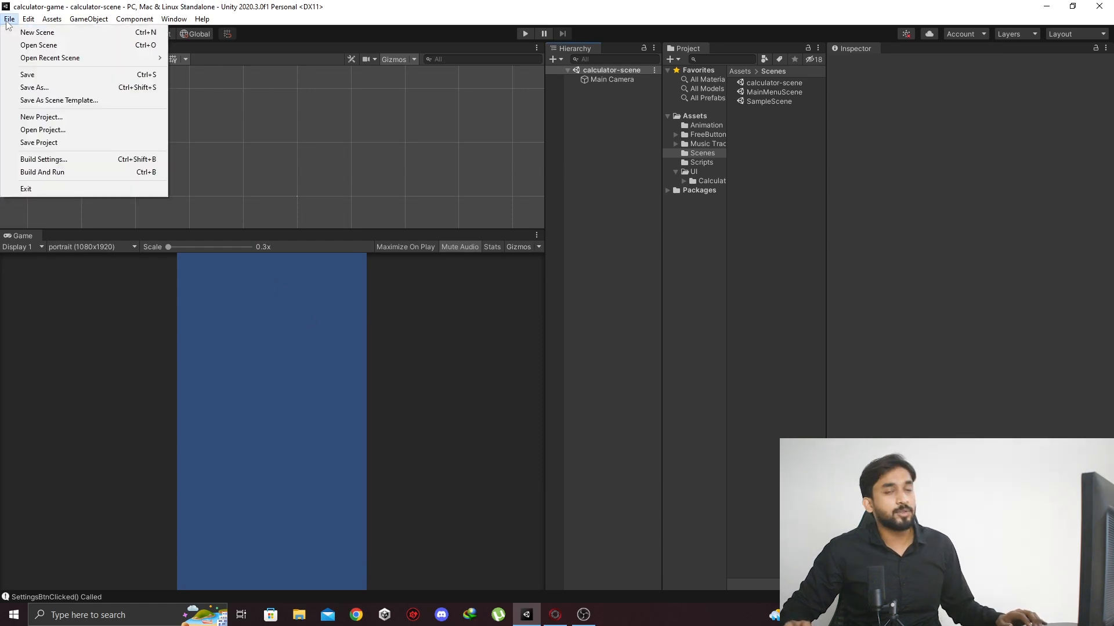
click(63, 157)
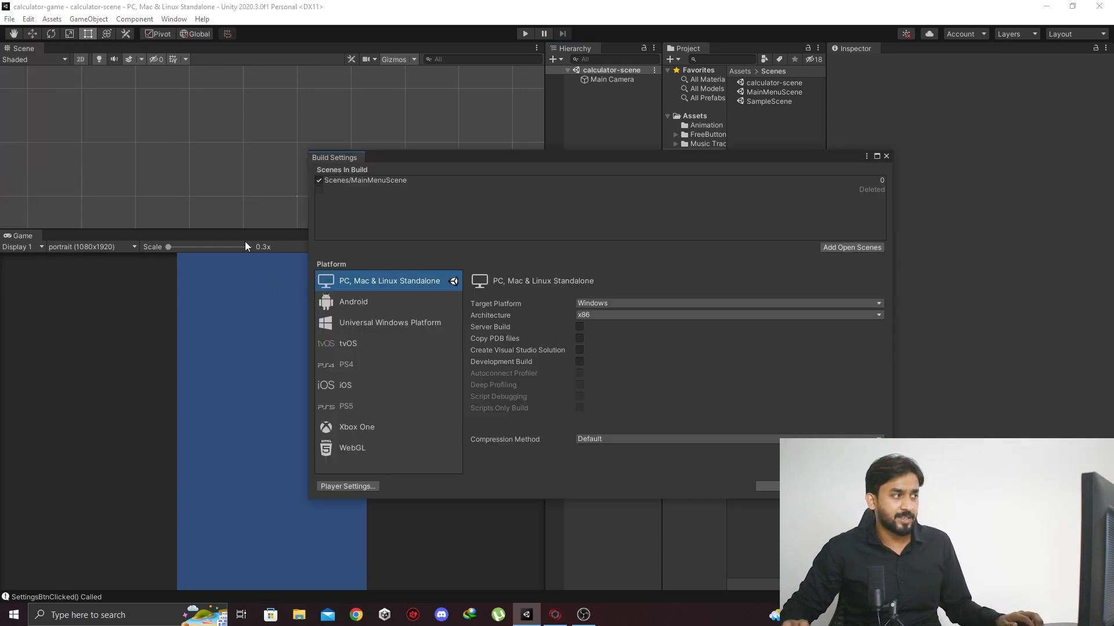
click(511, 194)
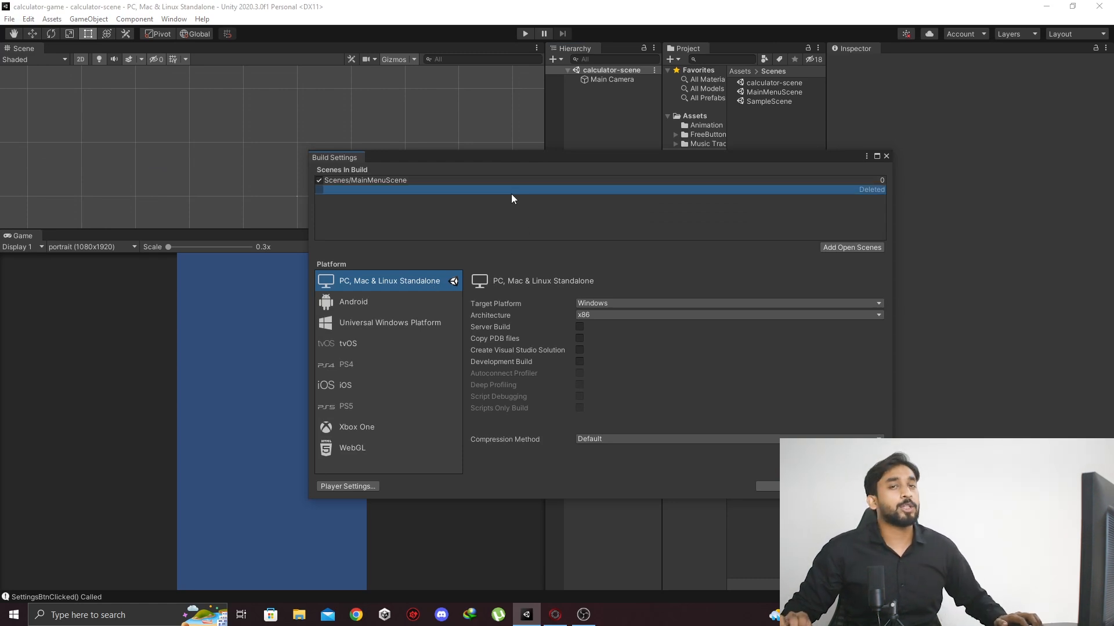
key(Delete)
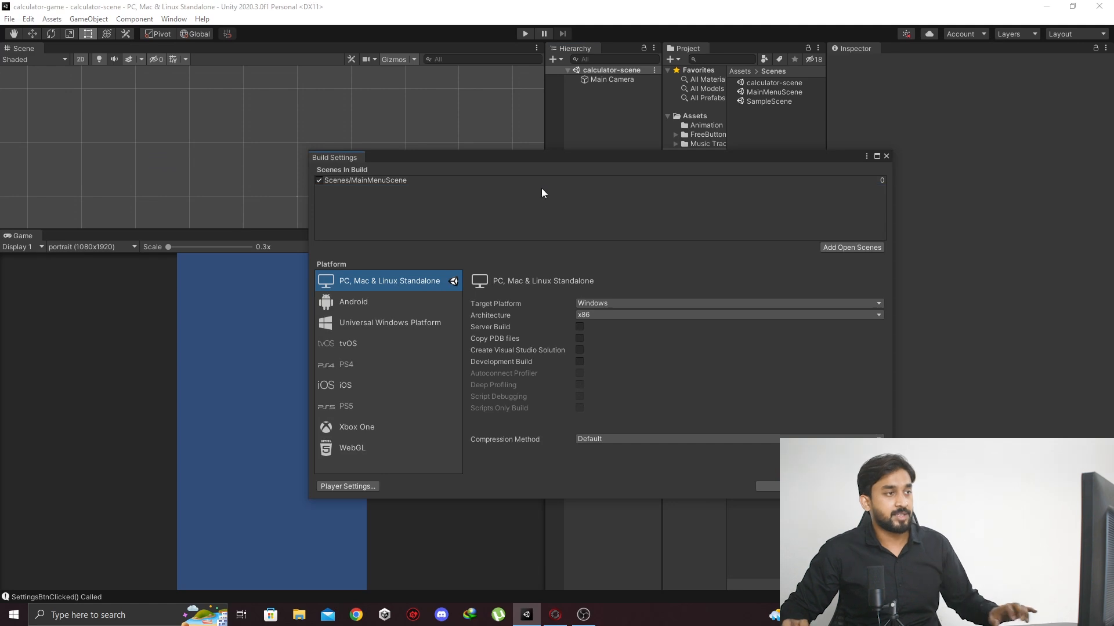
Step: Add calculator-scene to the scenes in build after MainMenuScene and close the build settings
drag(633, 157, 423, 213)
drag(774, 83, 591, 246)
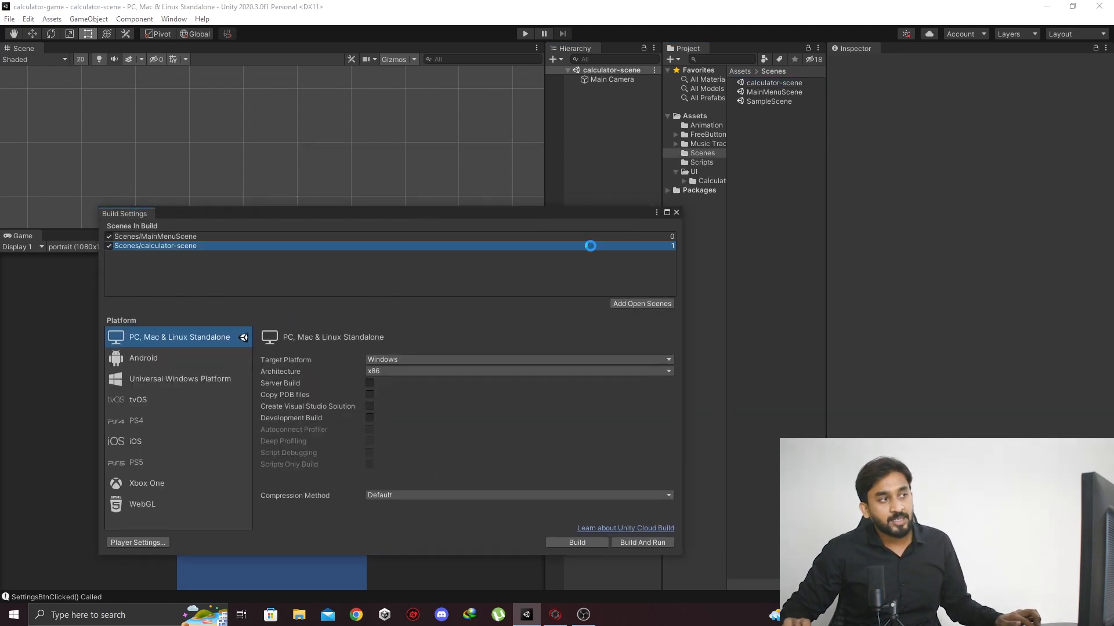
click(675, 213)
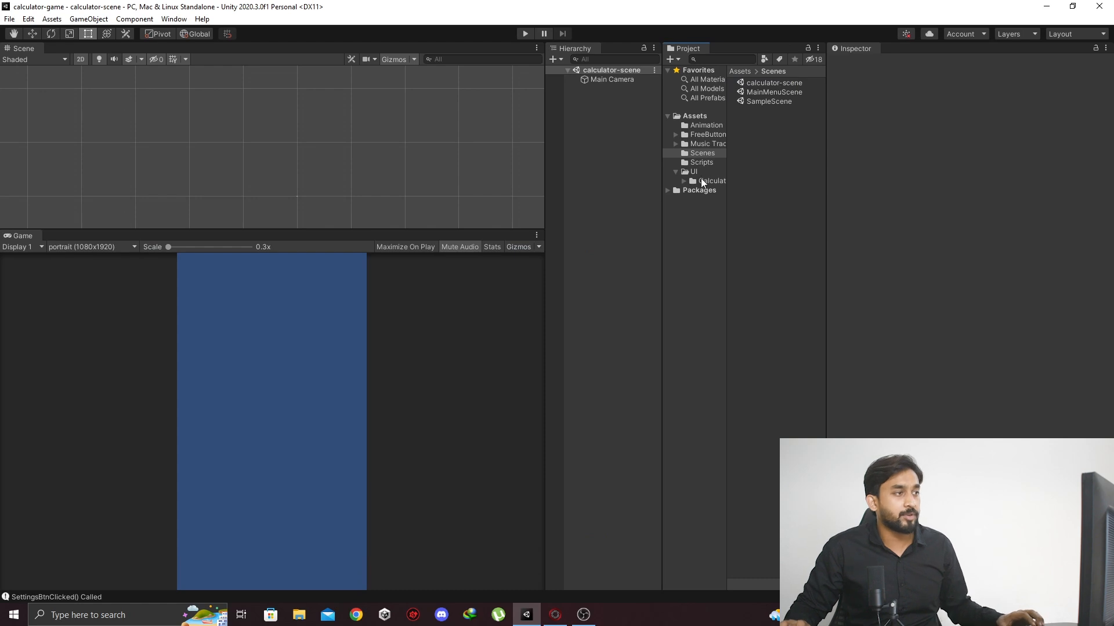
Step: Reopen MainMenuScene and open the UIManager object's MainMenuScript in Visual Studio
double_click(788, 93)
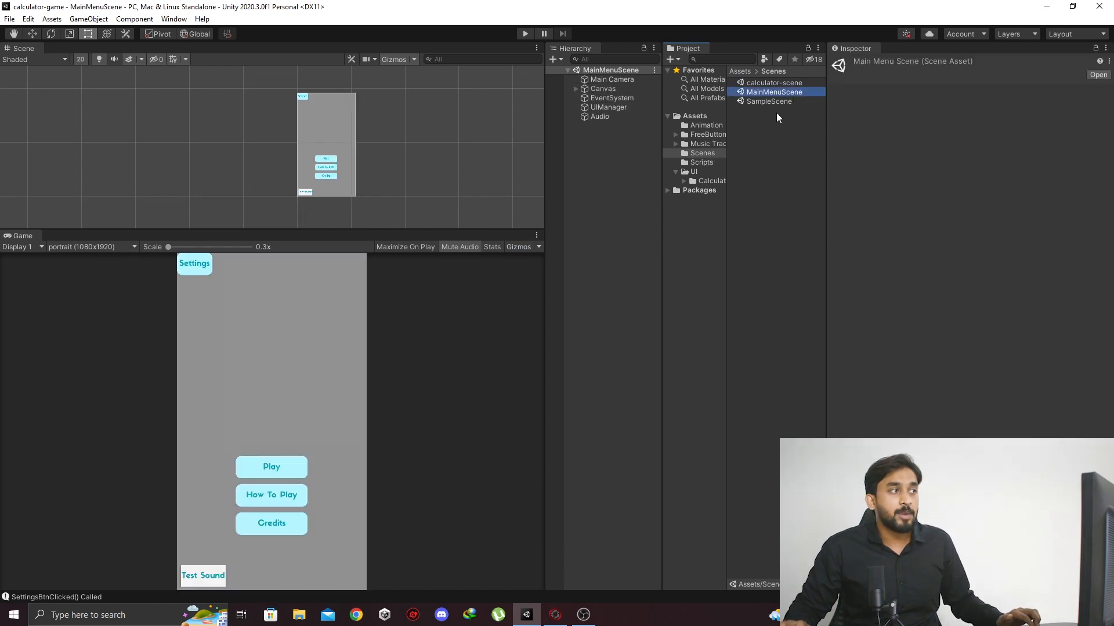
click(576, 90)
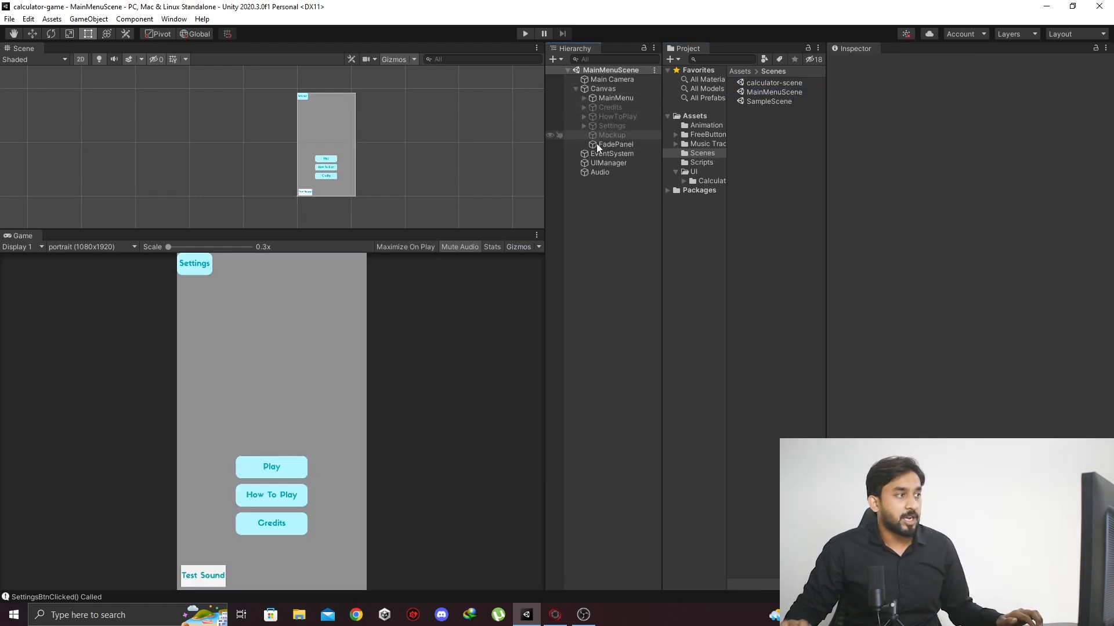
click(608, 155)
click(613, 162)
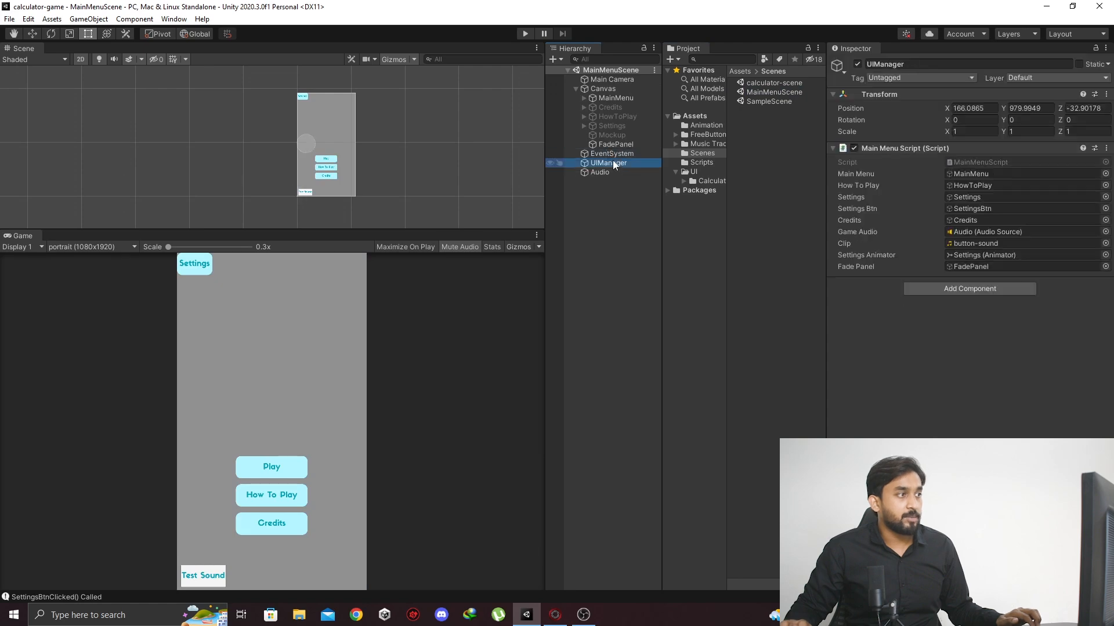
click(995, 163)
double_click(996, 162)
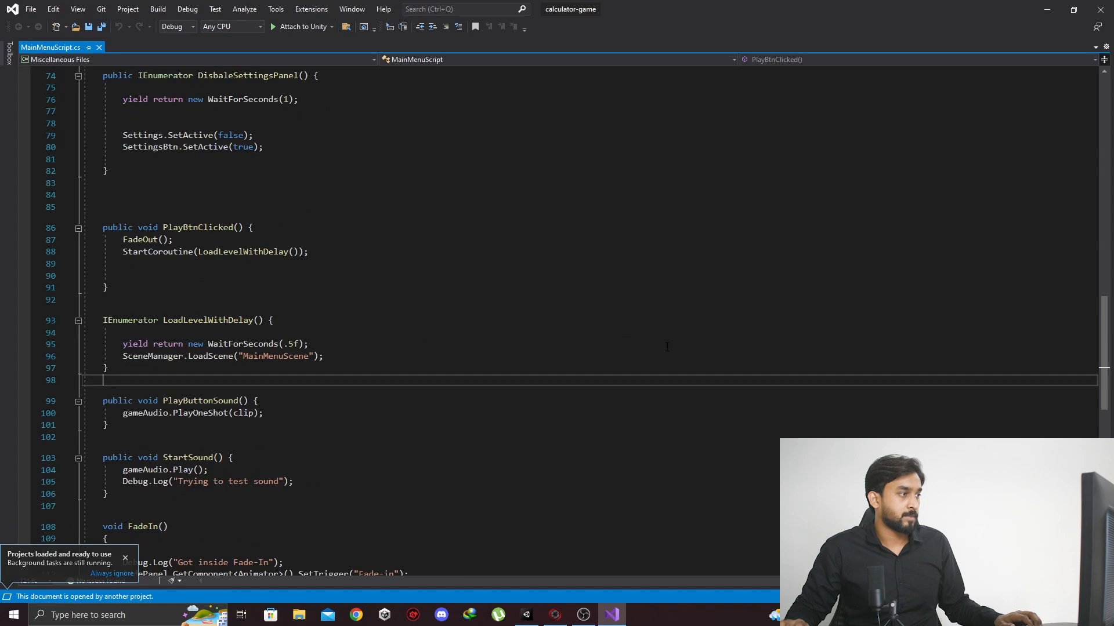
Step: Examine how PlayBtnClicked starts the LoadLevelWithDelay coroutine and which scene that coroutine loads in MainMenuScript
click(356, 348)
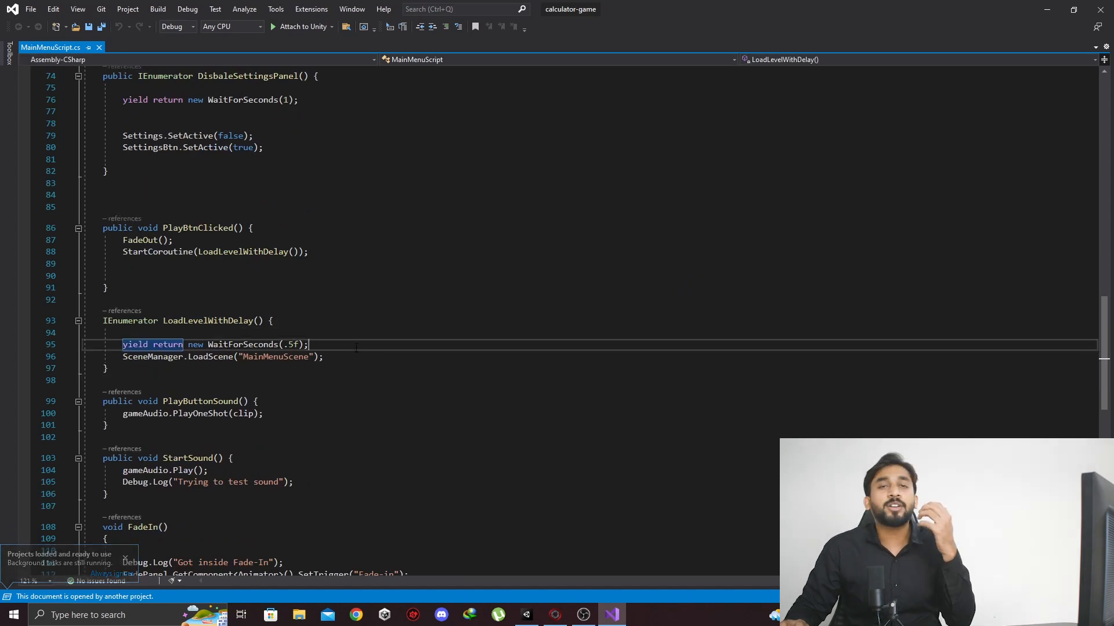
scroll(356, 348, up, 6)
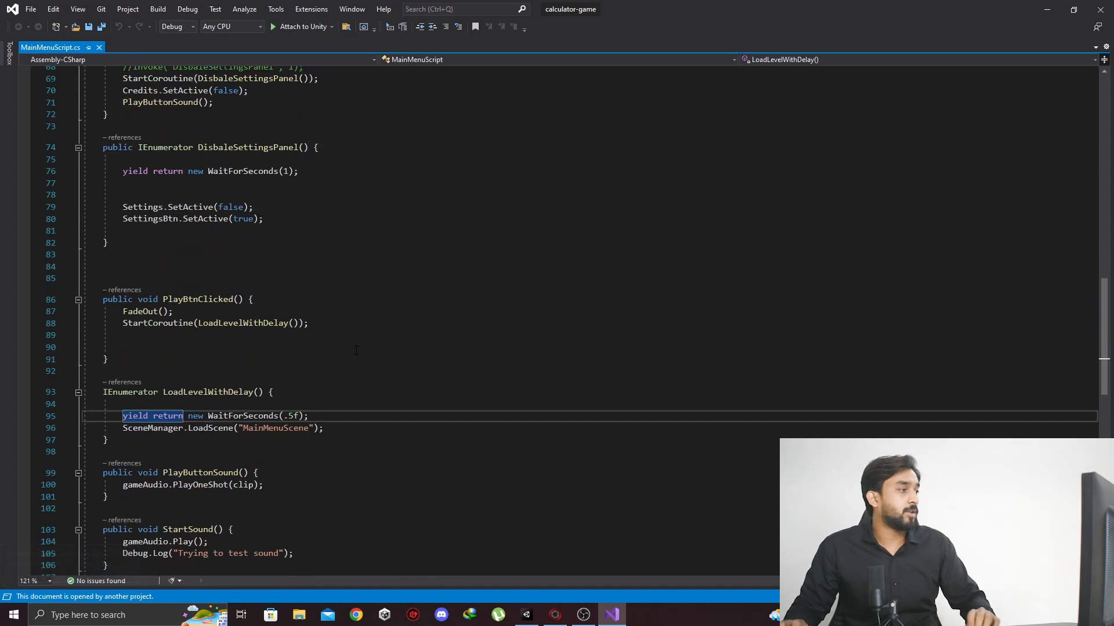
click(331, 429)
click(340, 469)
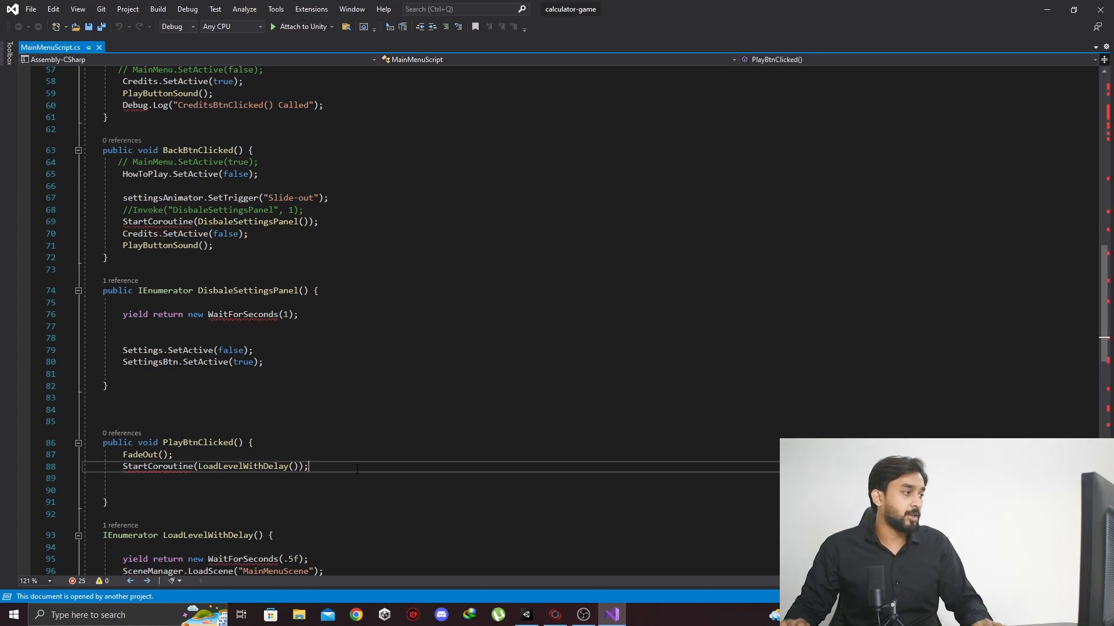
click(263, 466)
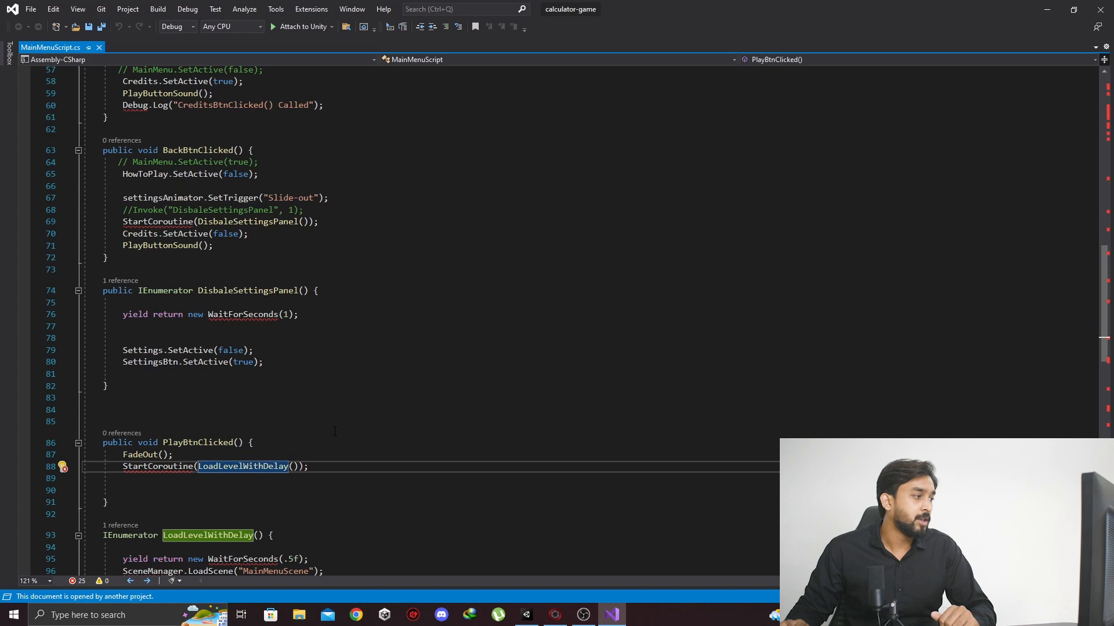
scroll(334, 434, down, 3)
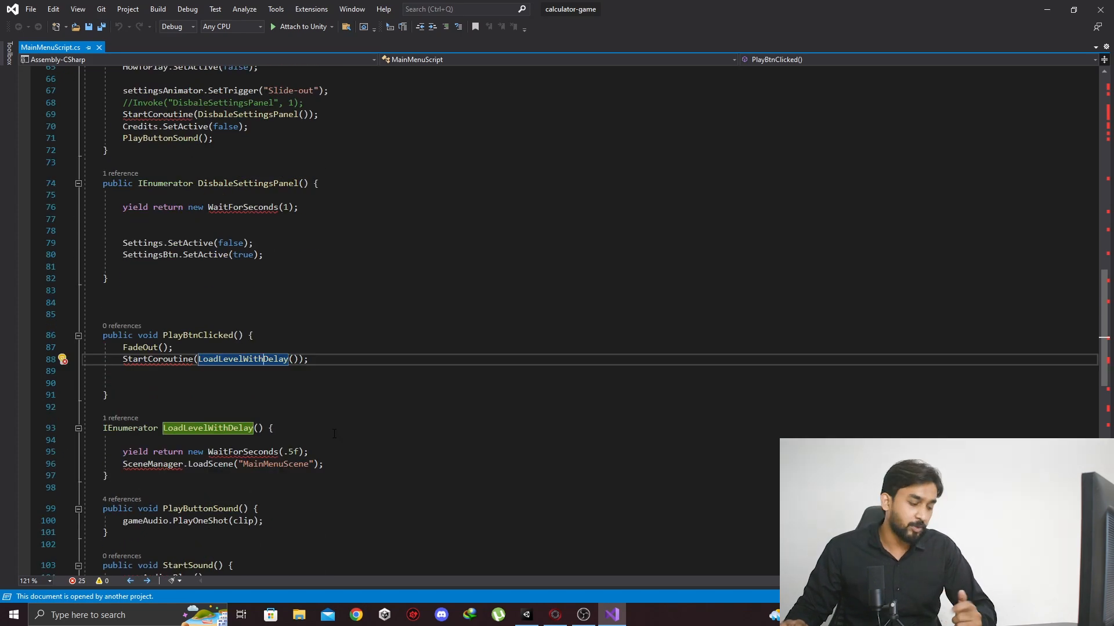
scroll(334, 434, down, 1)
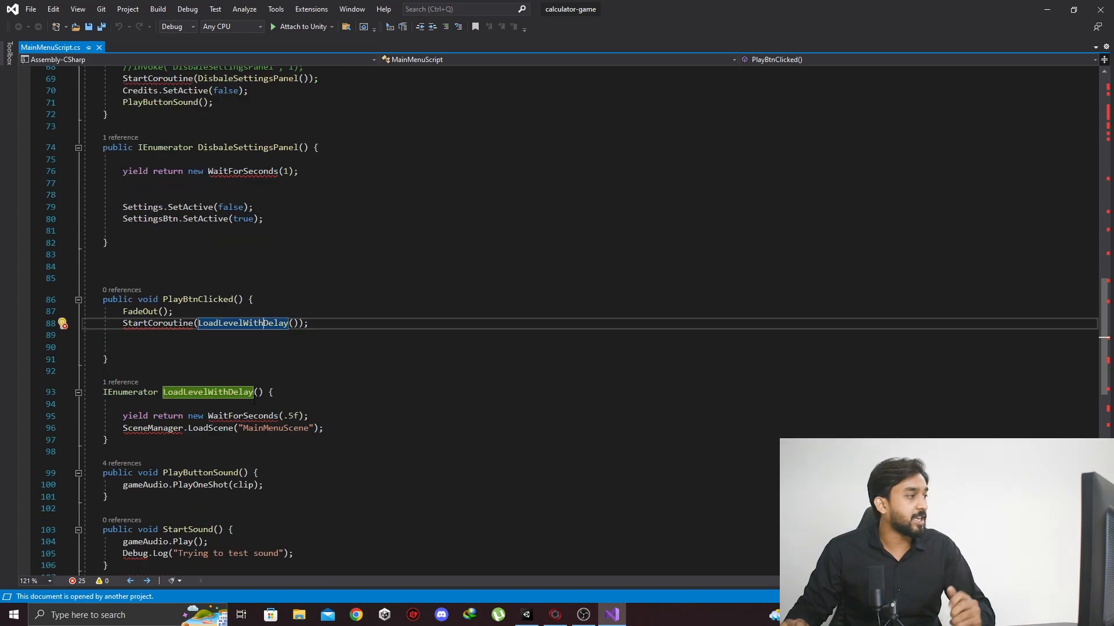
click(224, 394)
click(325, 347)
click(380, 277)
scroll(406, 342, up, 6)
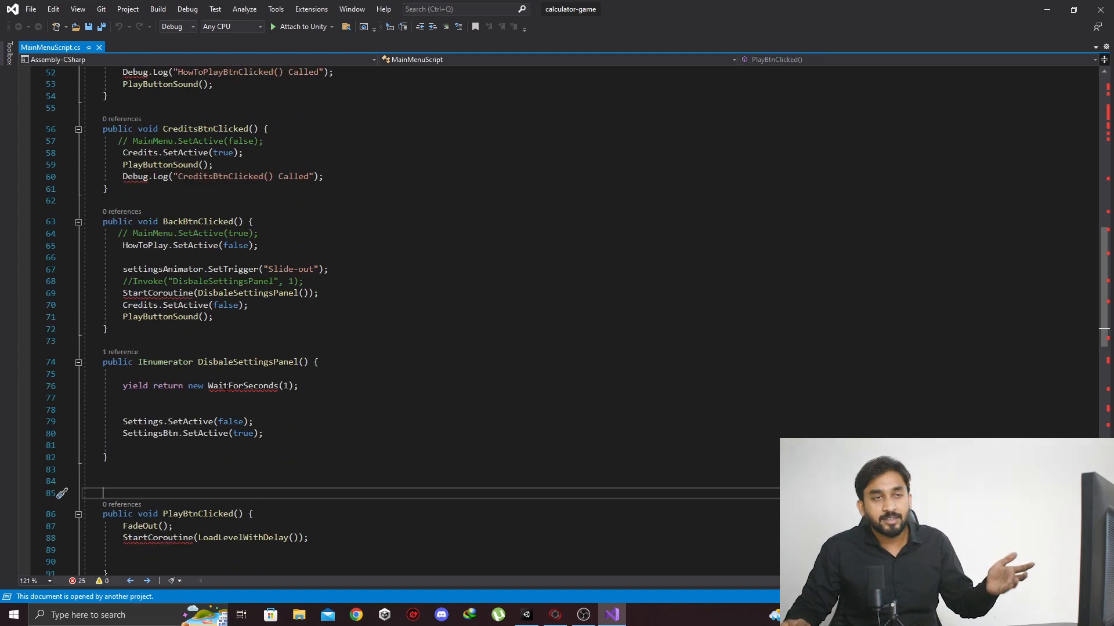
scroll(232, 328, down, 4)
scroll(356, 421, down, 4)
scroll(356, 420, down, 3)
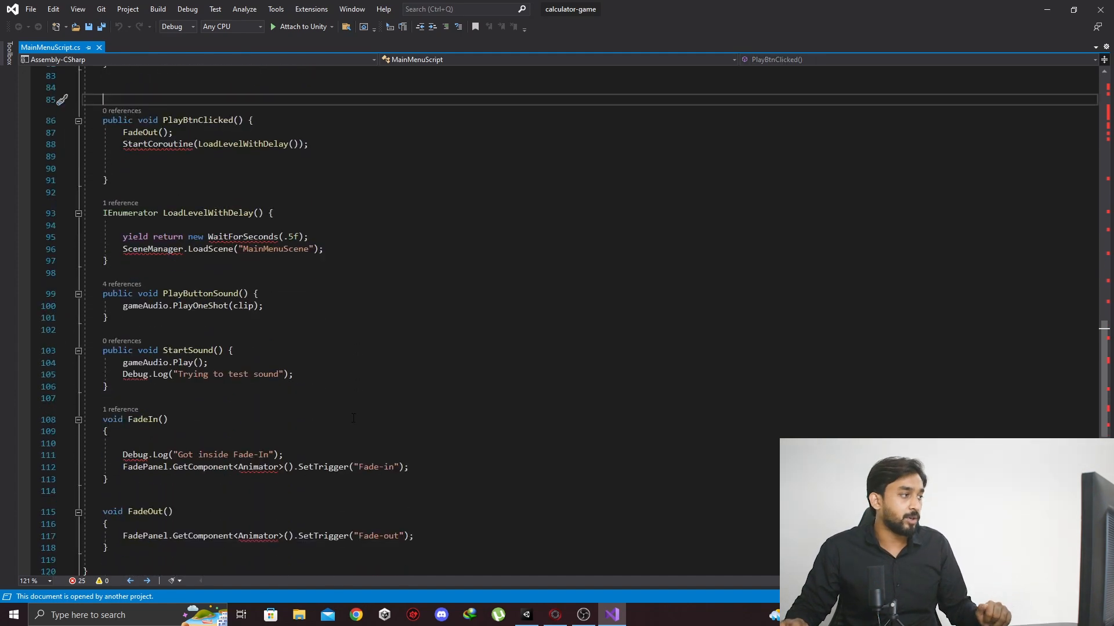
scroll(353, 355, up, 1)
click(424, 290)
click(406, 180)
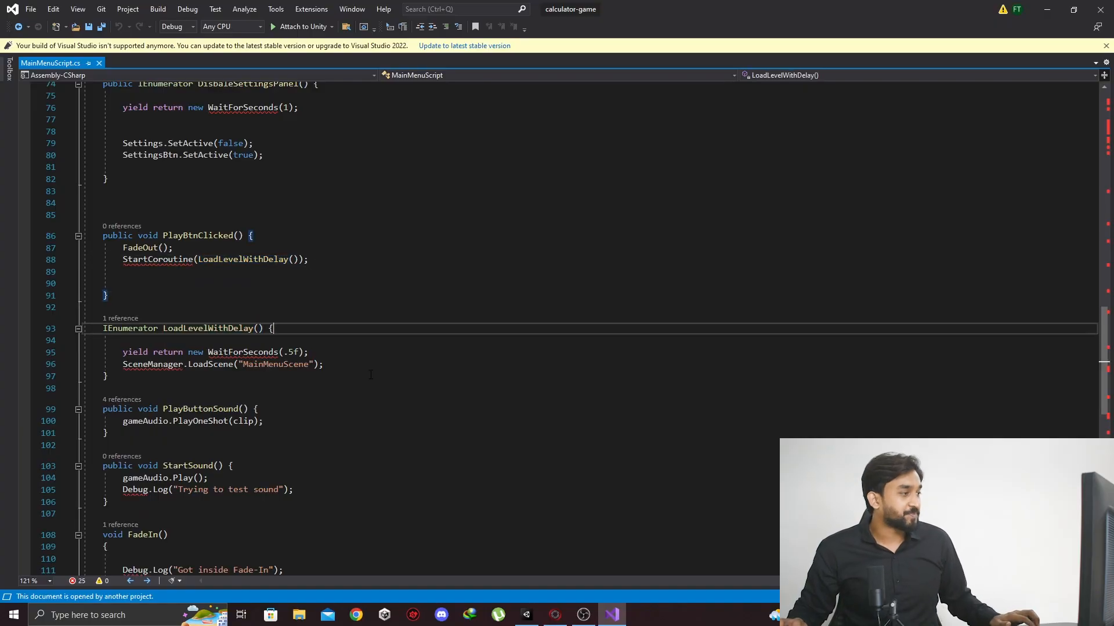
click(240, 260)
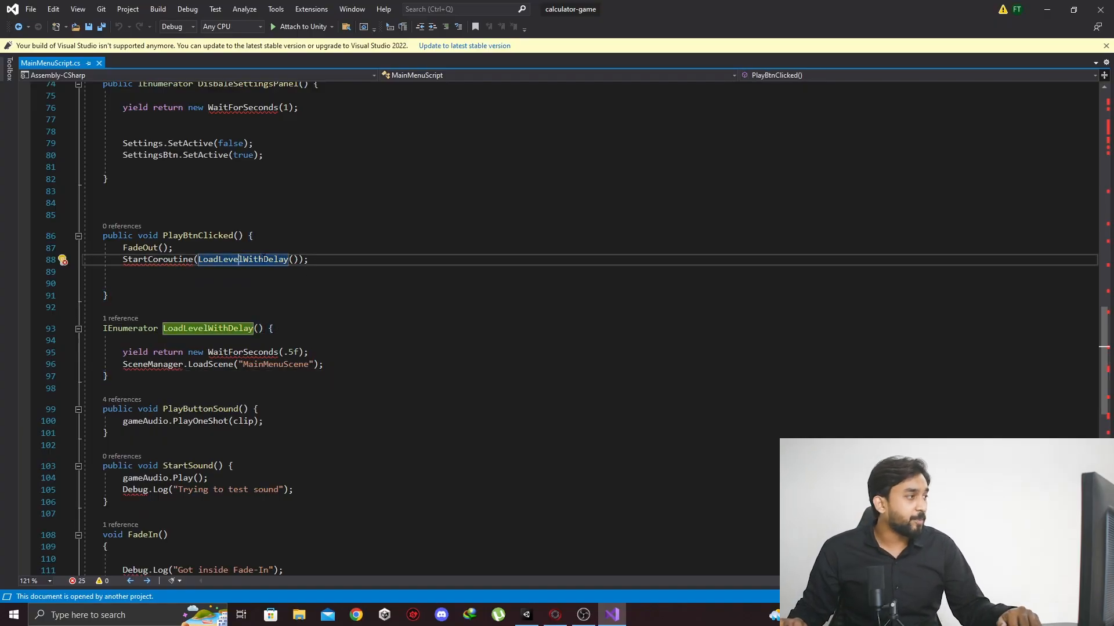
Step: Change the scene name loaded in the LoadLevelWithDelay coroutine to "calculator-scene" and save MainMenuScript
key(F12)
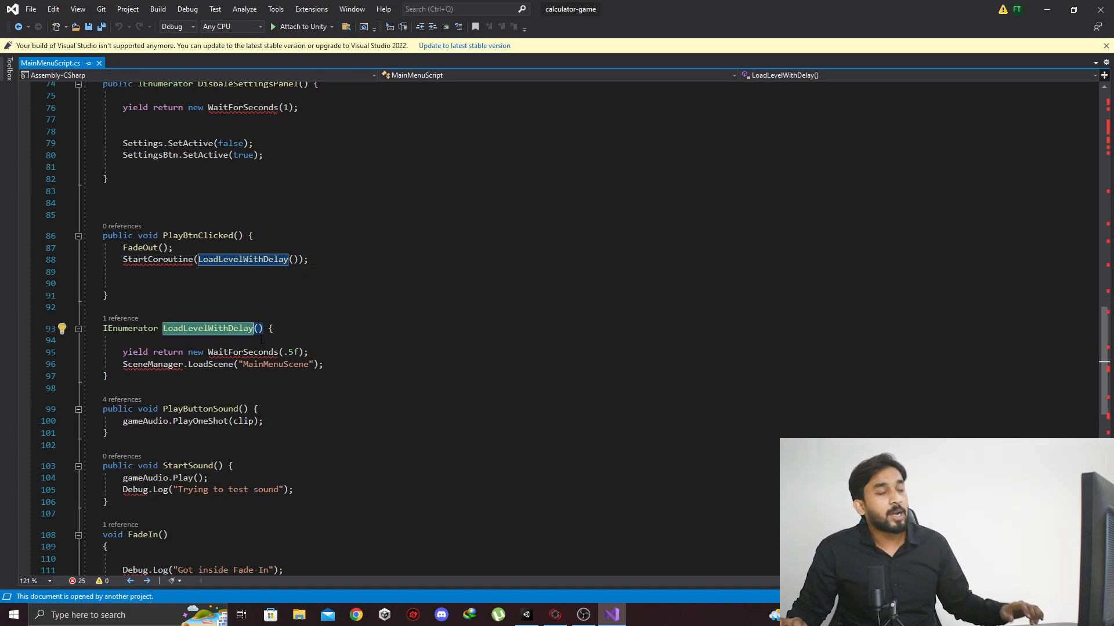
click(254, 260)
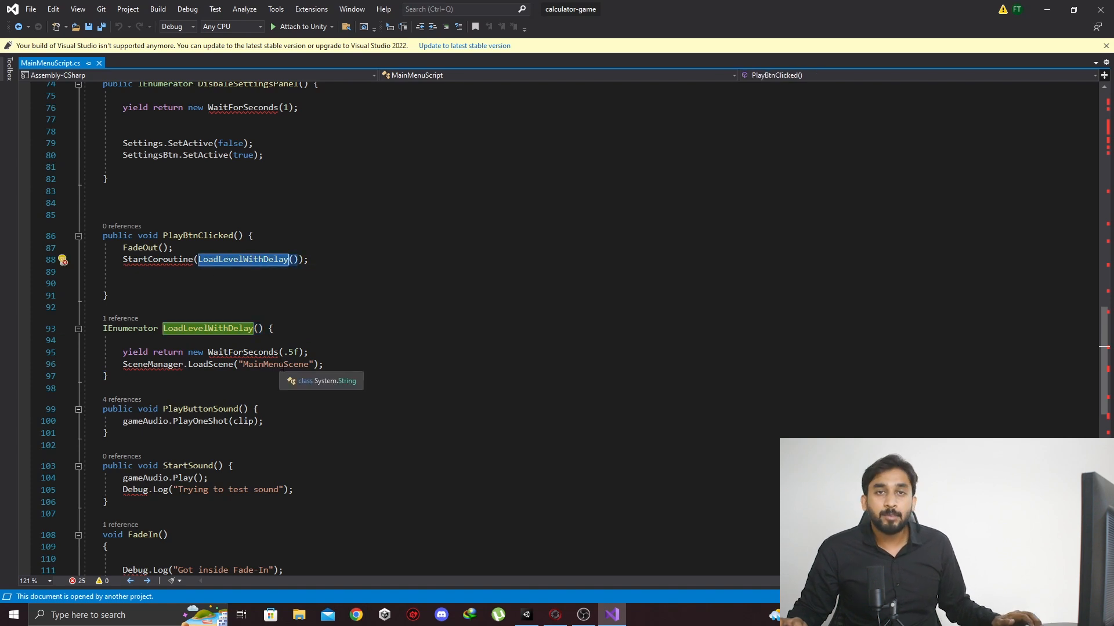
double_click(276, 365)
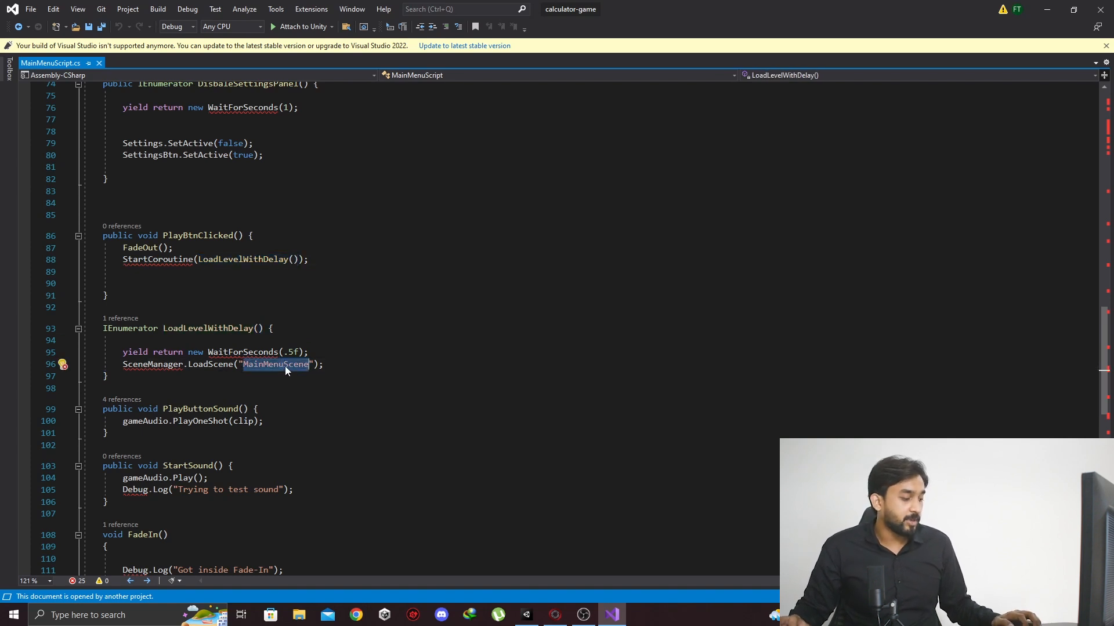
text(calc)
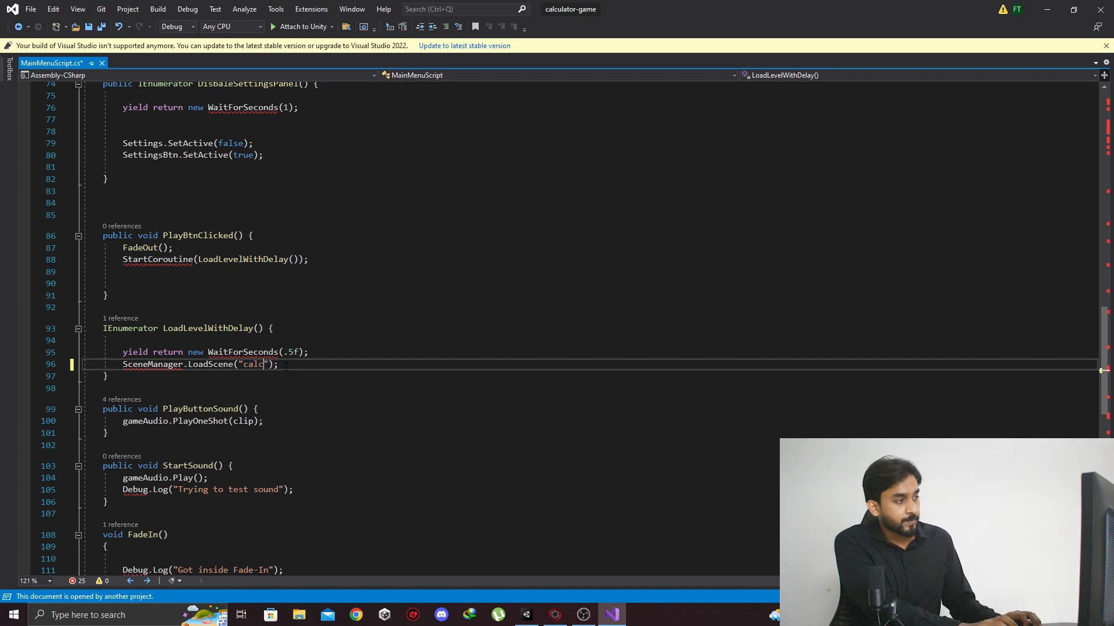
text(ulator-scene)
key(ctrl+s)
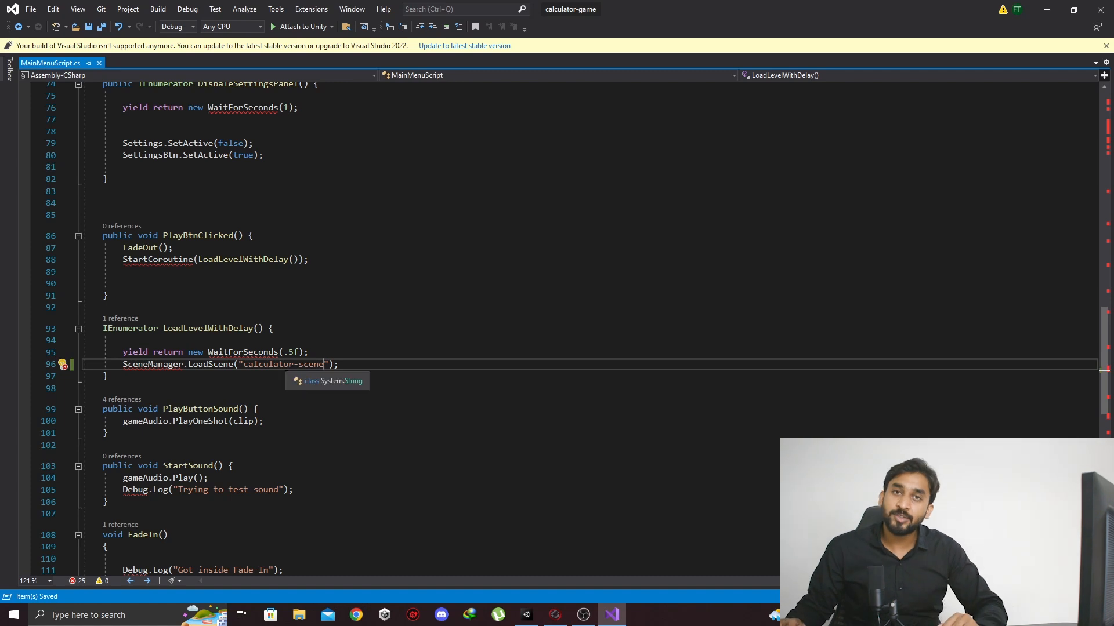
Step: Dismiss the unsupported-build update notice and close Visual Studio
click(385, 351)
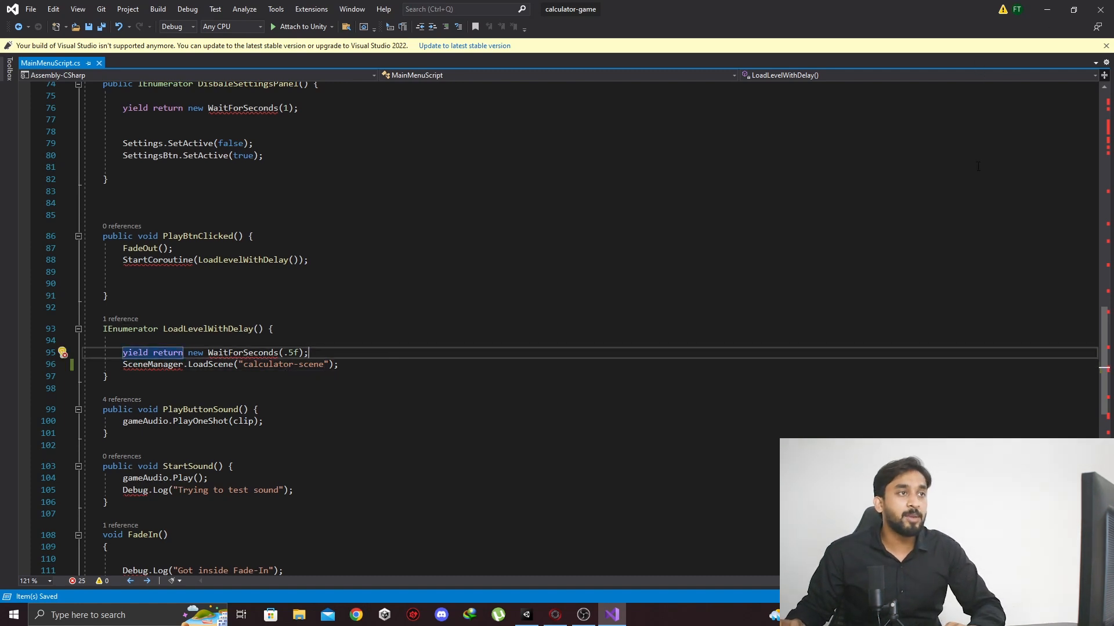
click(1106, 46)
key(Up)
key(Up)
key(Up)
key(Up)
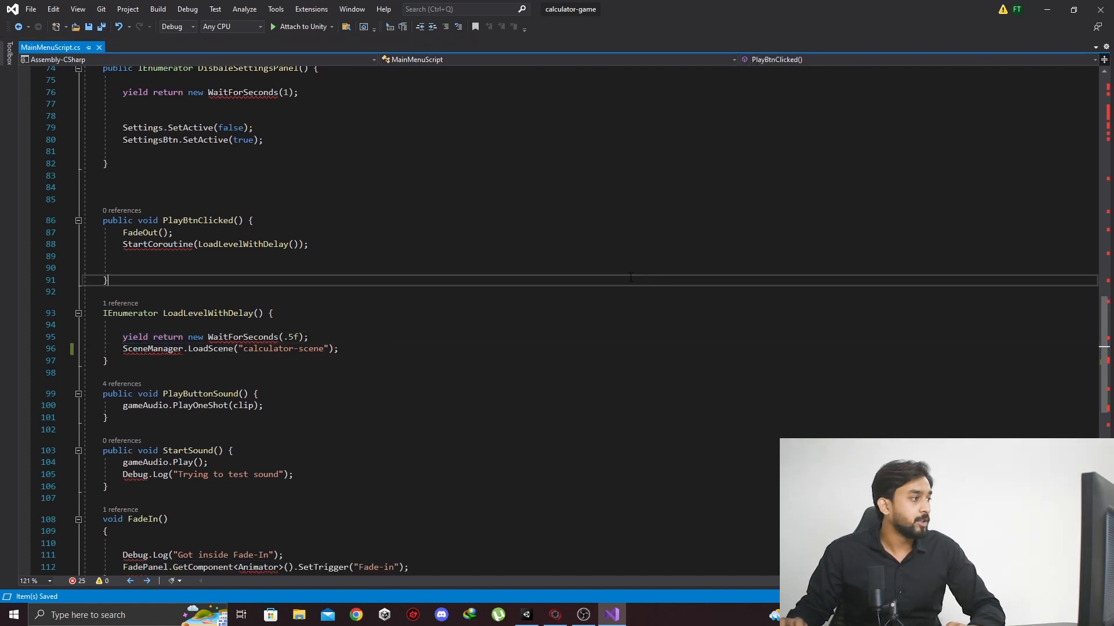
click(1101, 9)
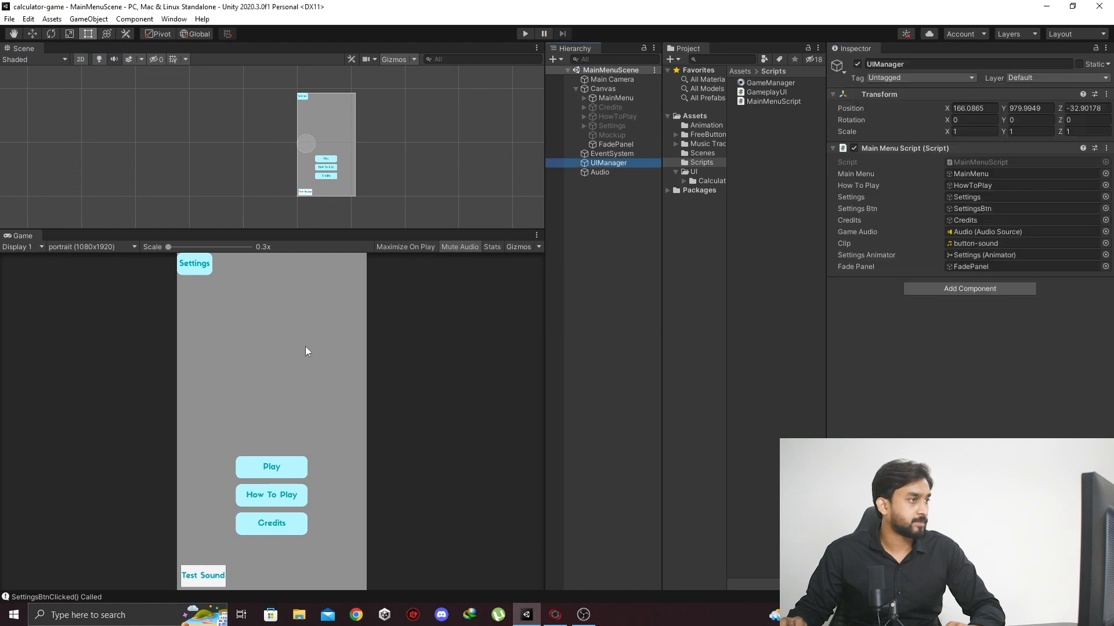
Step: Reopen MainMenuScript from the UIManager object's script component, examine the code for error underlines, and return to Unity
click(616, 155)
click(623, 163)
double_click(998, 162)
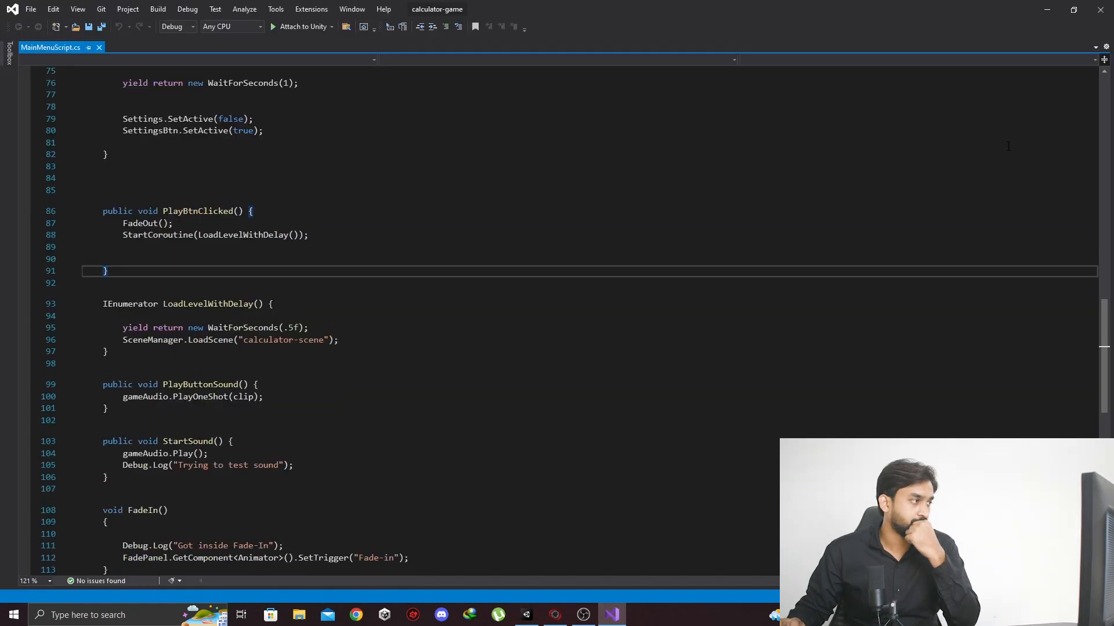
click(416, 327)
click(417, 316)
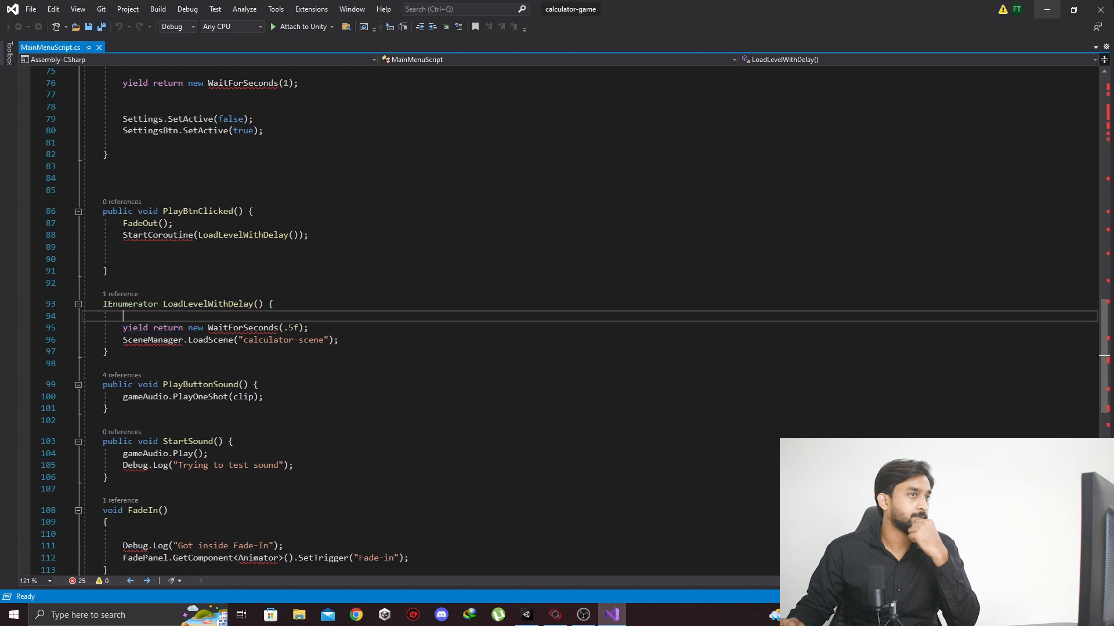
scroll(296, 363, up, 6)
scroll(348, 357, down, 9)
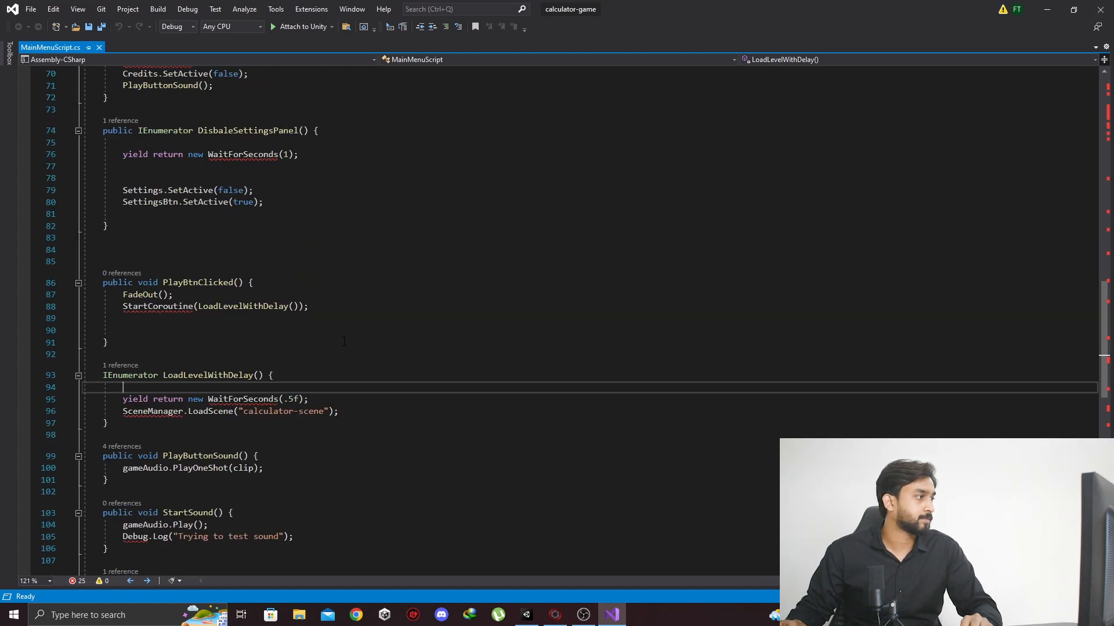
scroll(390, 361, up, 7)
scroll(496, 281, down, 3)
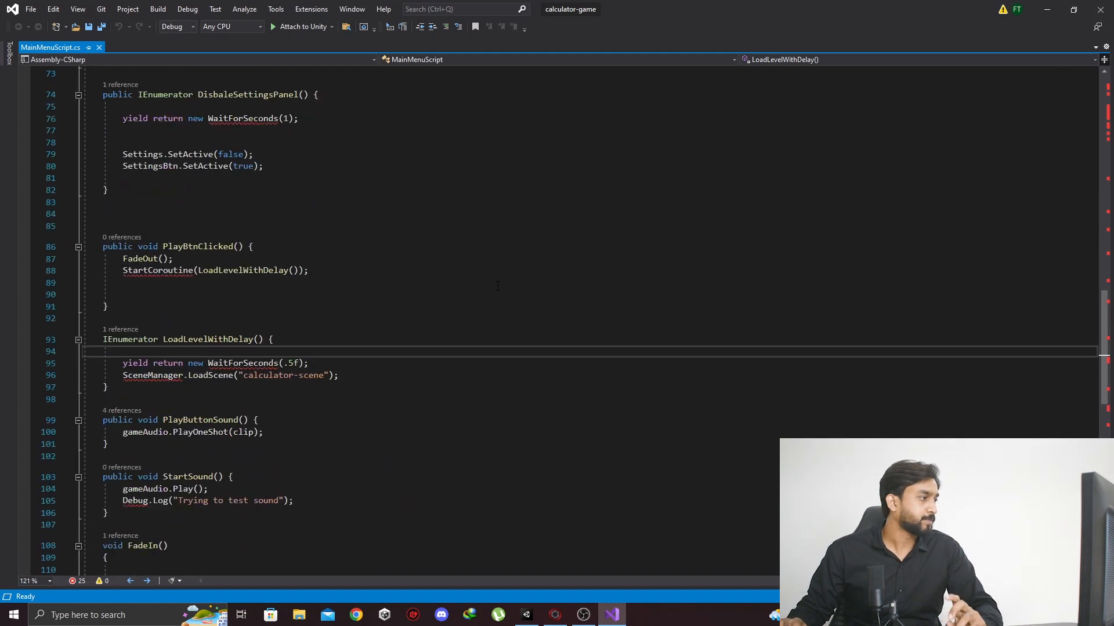
click(429, 342)
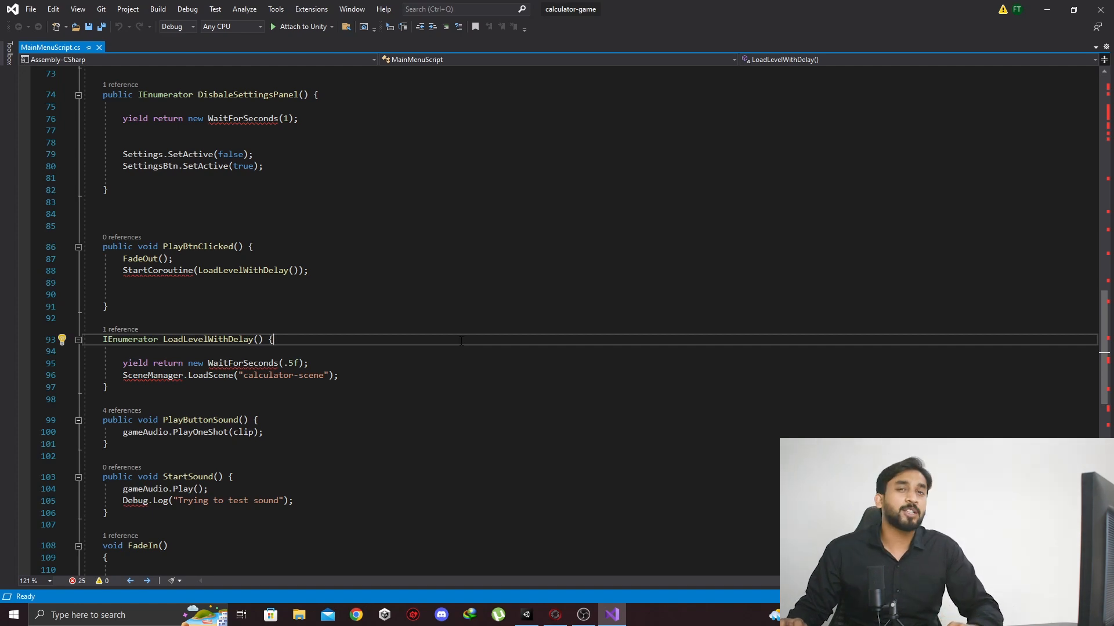
click(1047, 9)
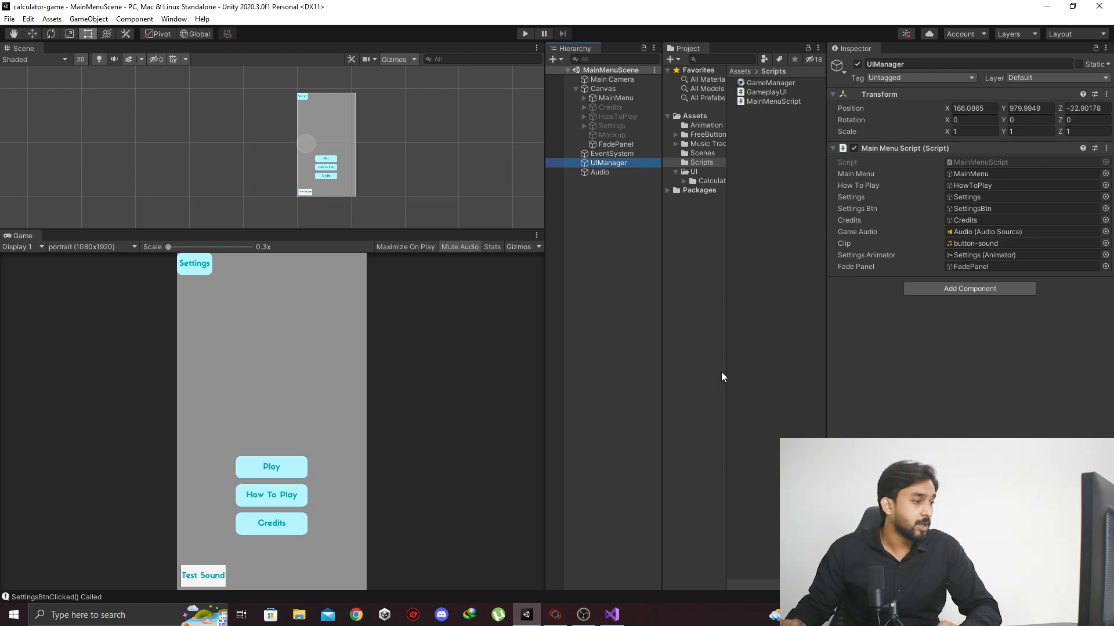
Step: Close Visual Studio and reopen the scripts from Unity's Scripts folder with Open C# Project
click(613, 615)
click(174, 226)
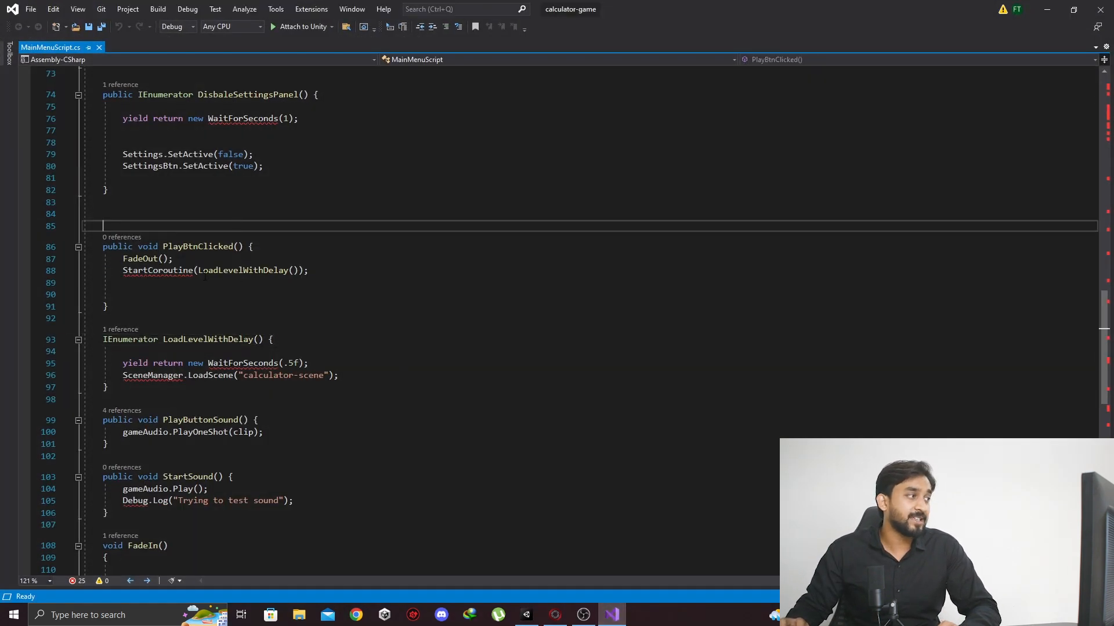
click(435, 260)
click(1101, 11)
click(764, 284)
right_click(766, 286)
click(812, 573)
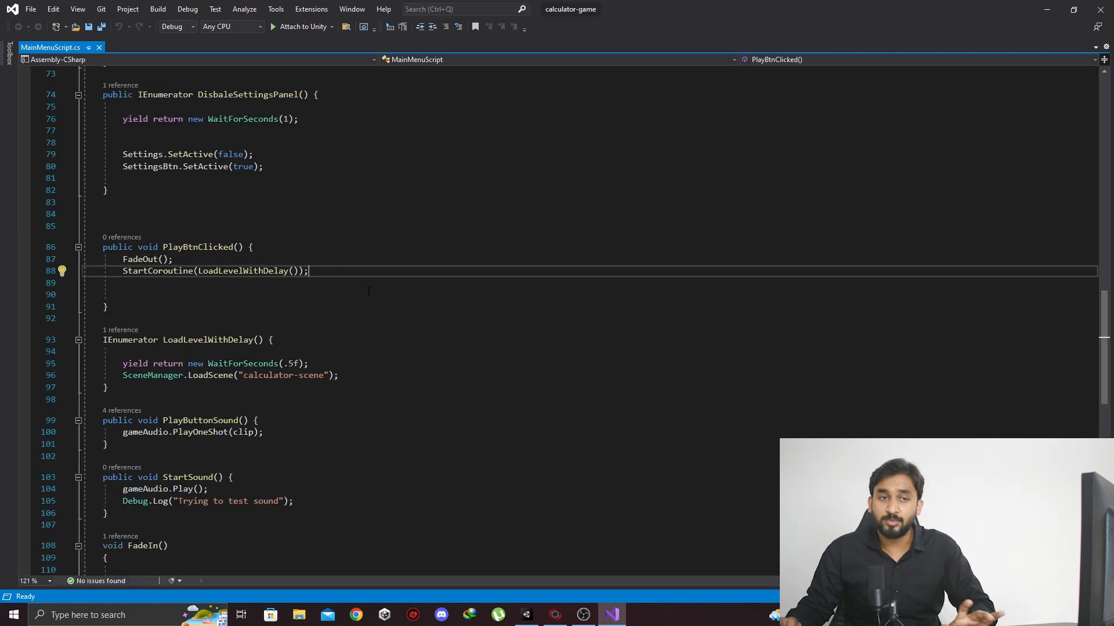
Step: Remove the empty lines after the StartCoroutine call in PlayBtnClicked, save the script and return to Unity
key(Delete)
key(Delete)
key(ctrl+s)
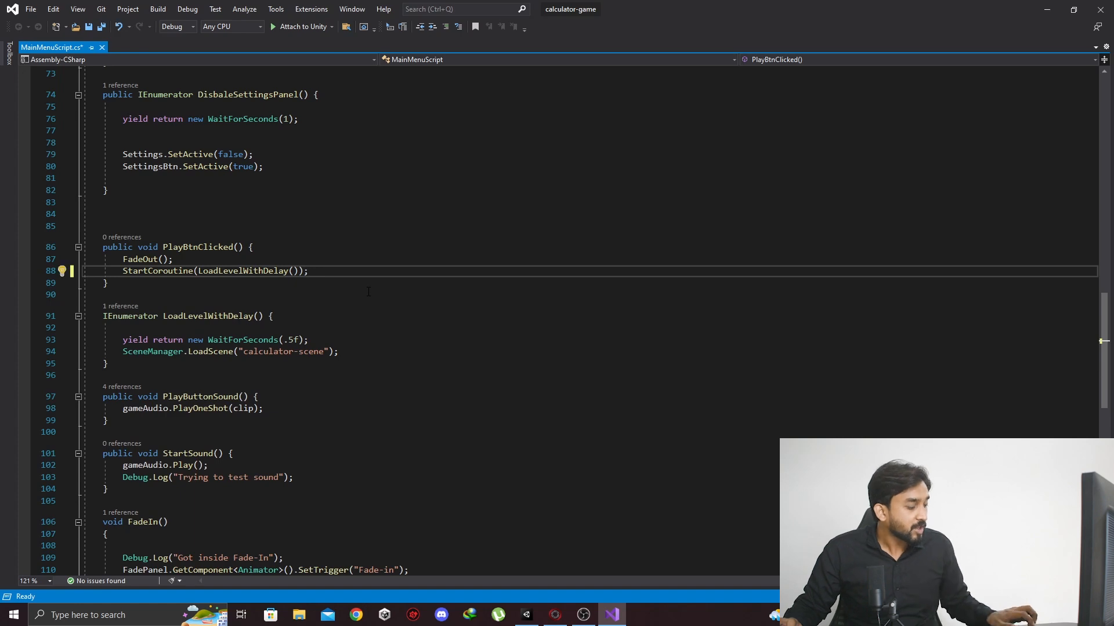
click(464, 256)
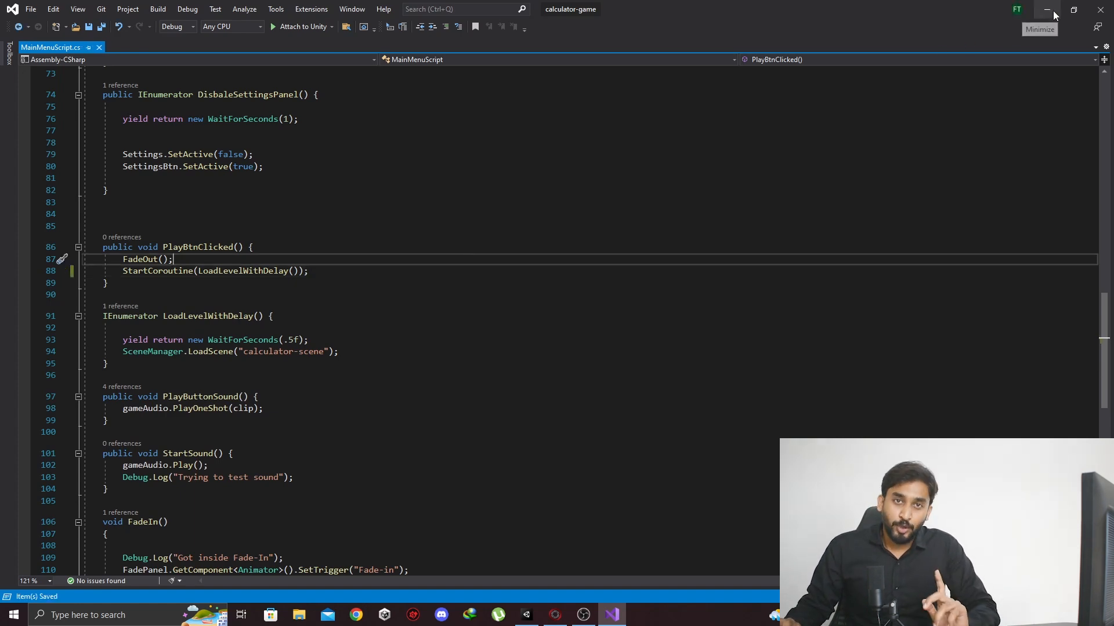
click(1048, 10)
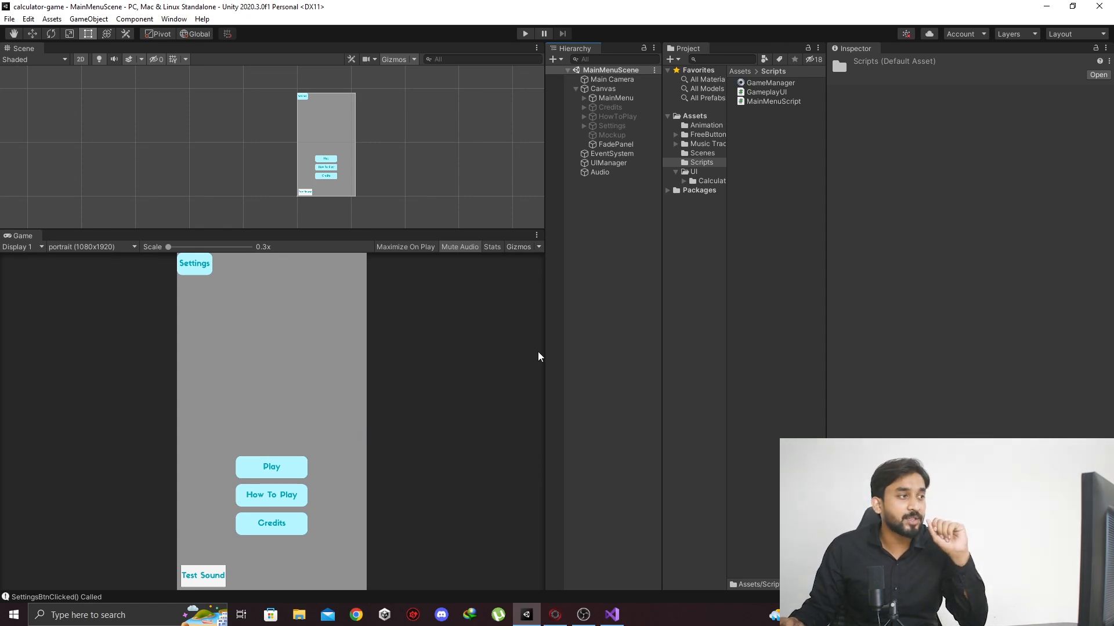
right_click(741, 427)
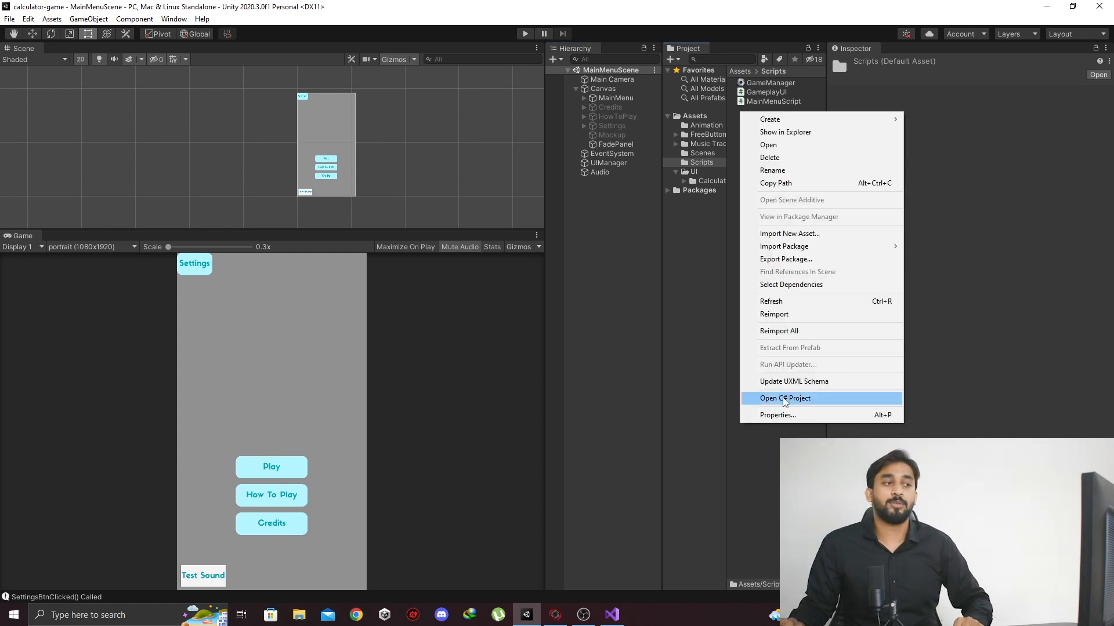
click(210, 463)
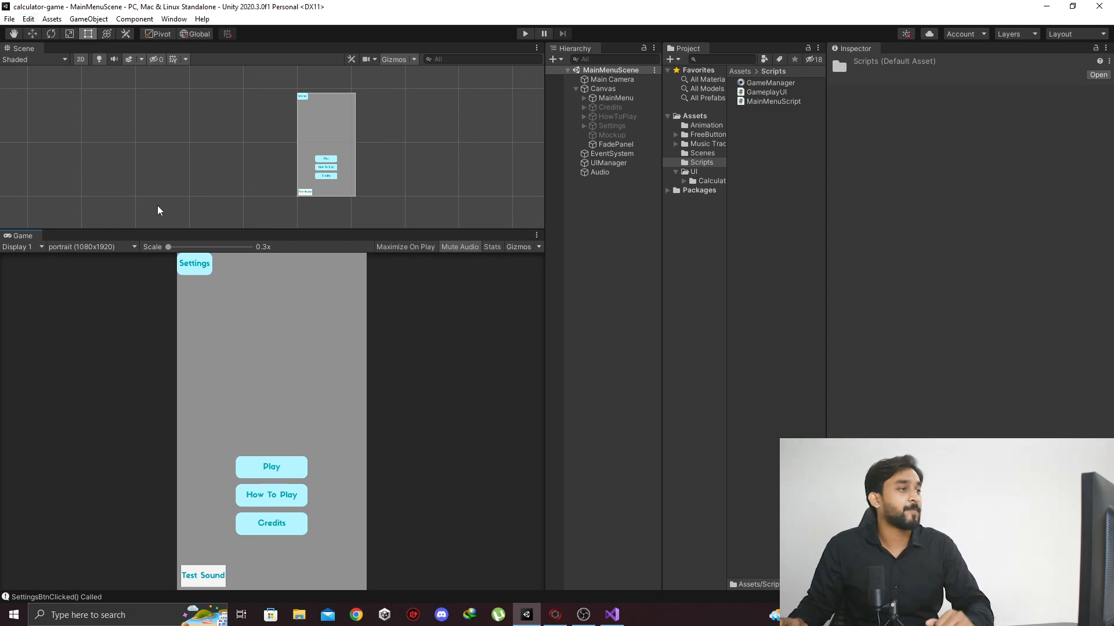
Step: Open calculator-scene from the project's Scenes folder
click(729, 310)
click(703, 153)
double_click(771, 83)
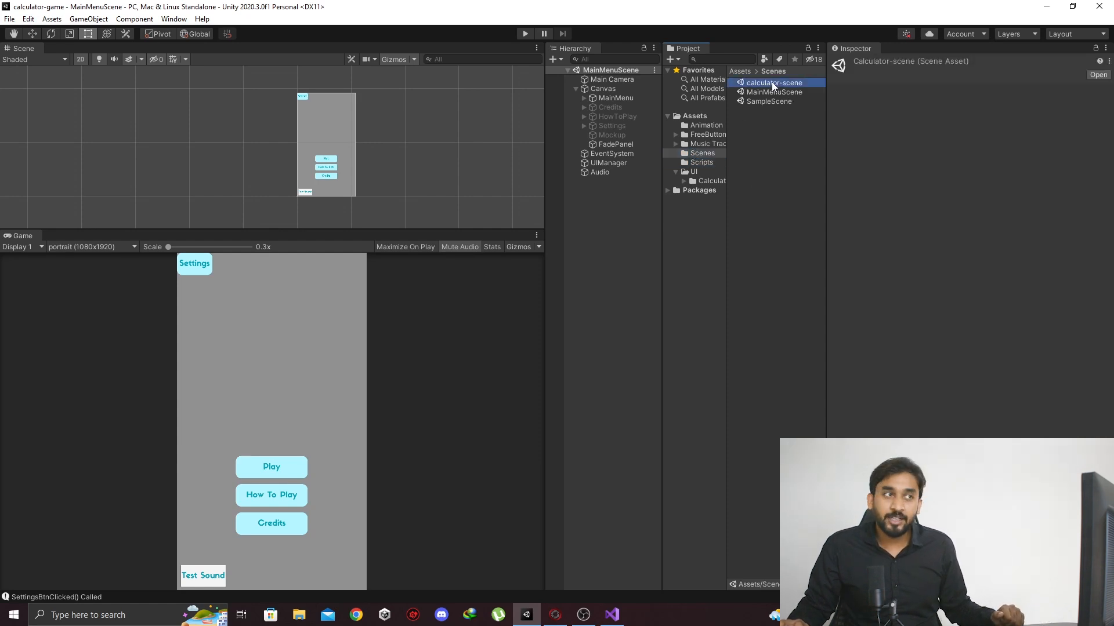
Step: Add a UI panel to calculator-scene and rename it Mockup
right_click(601, 180)
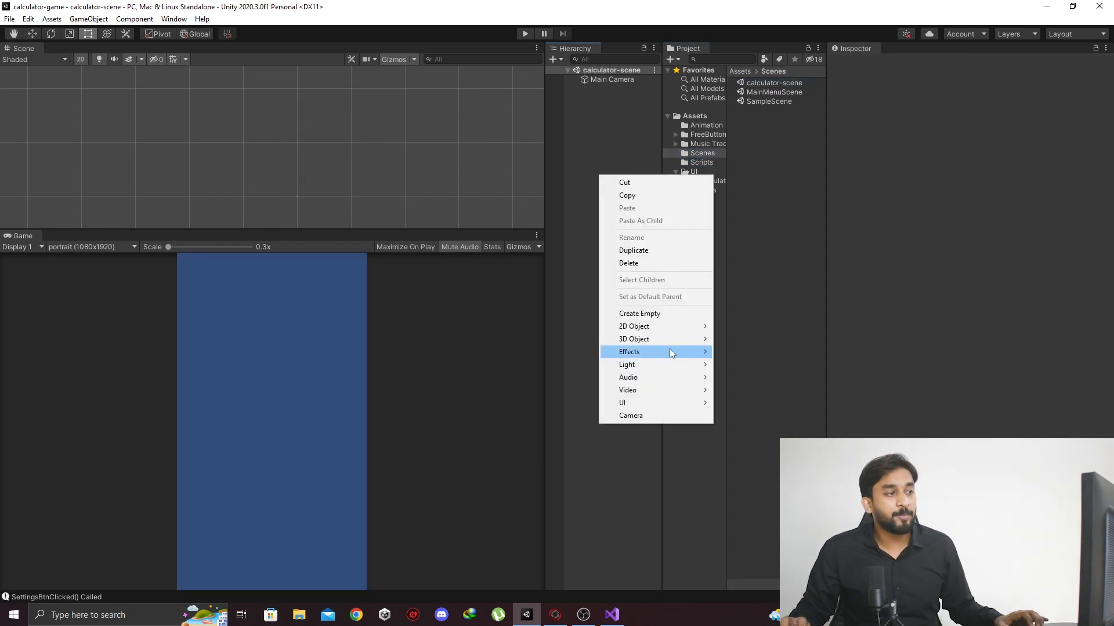
mouse_move(648, 401)
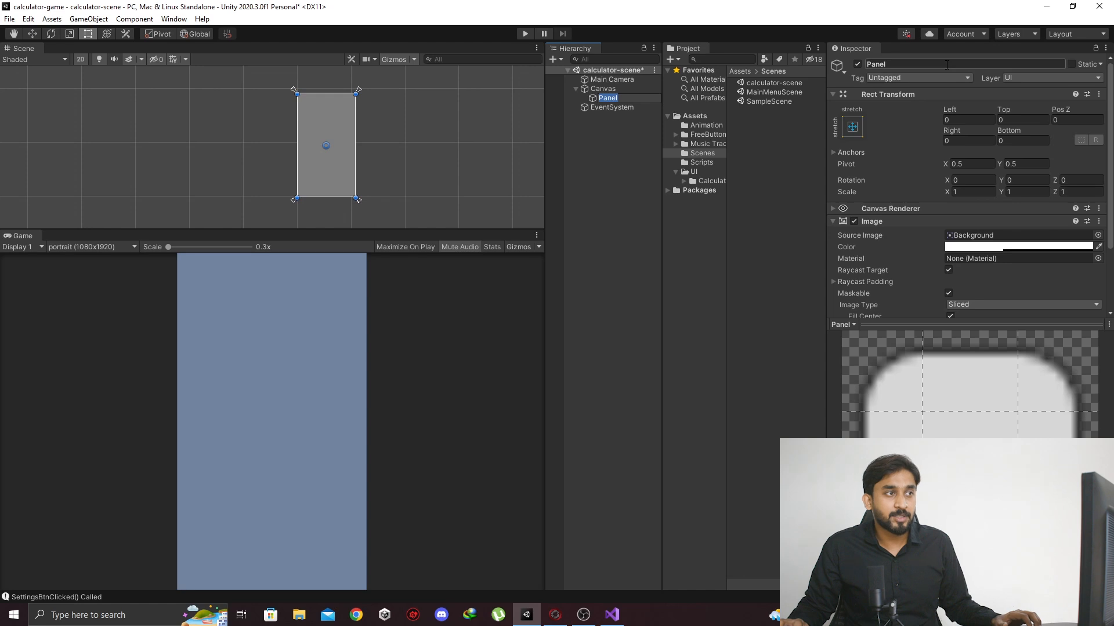
click(946, 65)
text(Mockup)
key(Return)
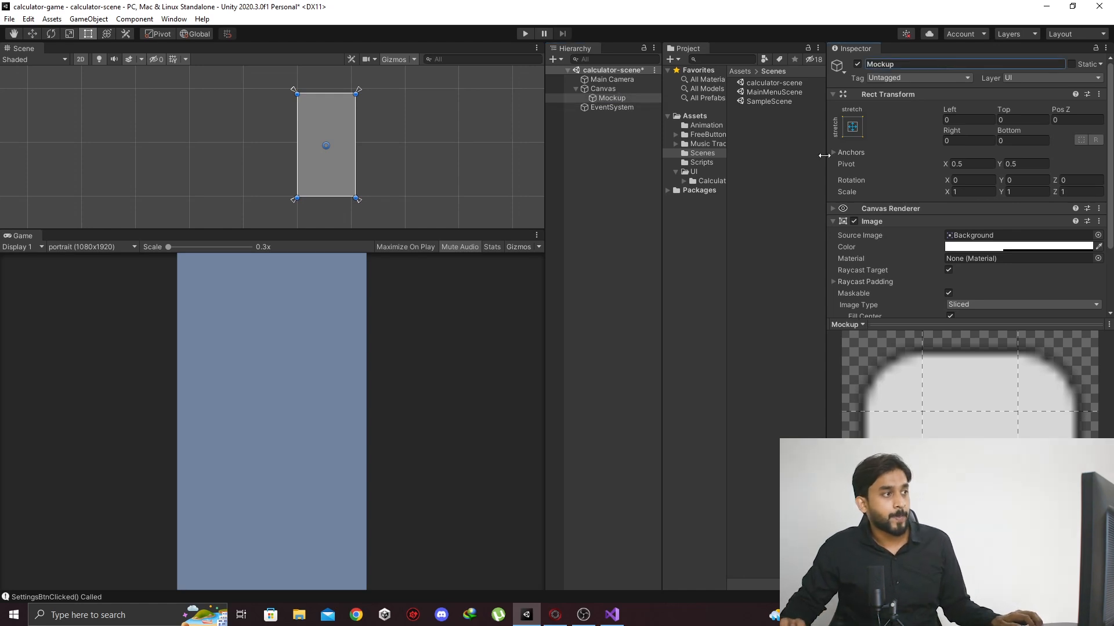
Step: Assign the Mockup sprite from the Calculator-UI folder as the Mockup panel's source image and save the scene
click(709, 180)
drag(903, 321, 904, 452)
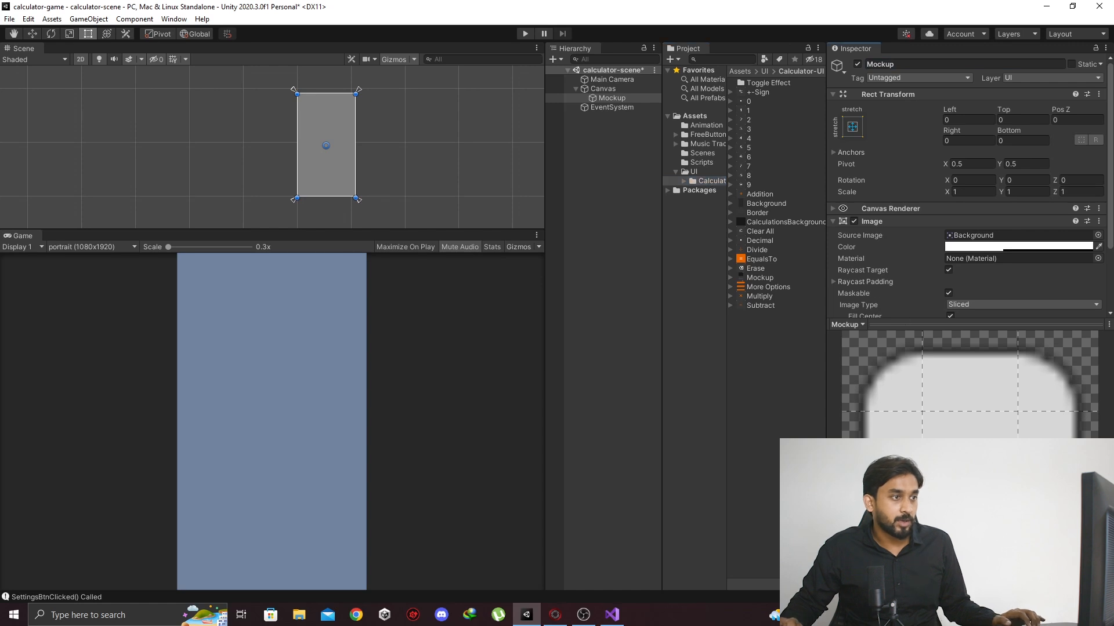
click(964, 322)
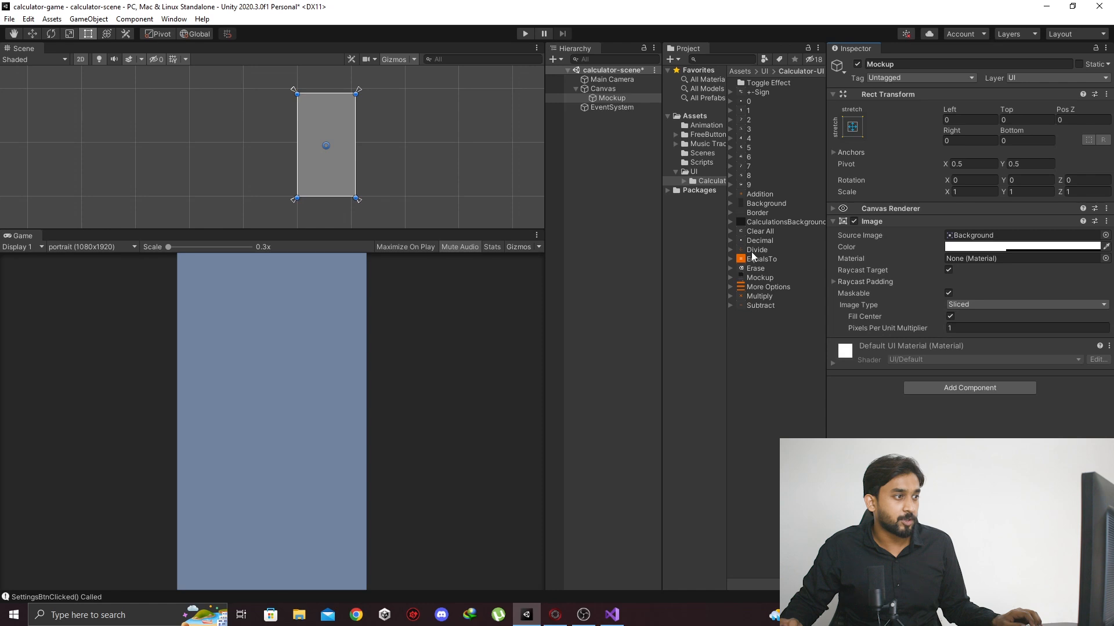
drag(757, 277, 981, 237)
key(ctrl+s)
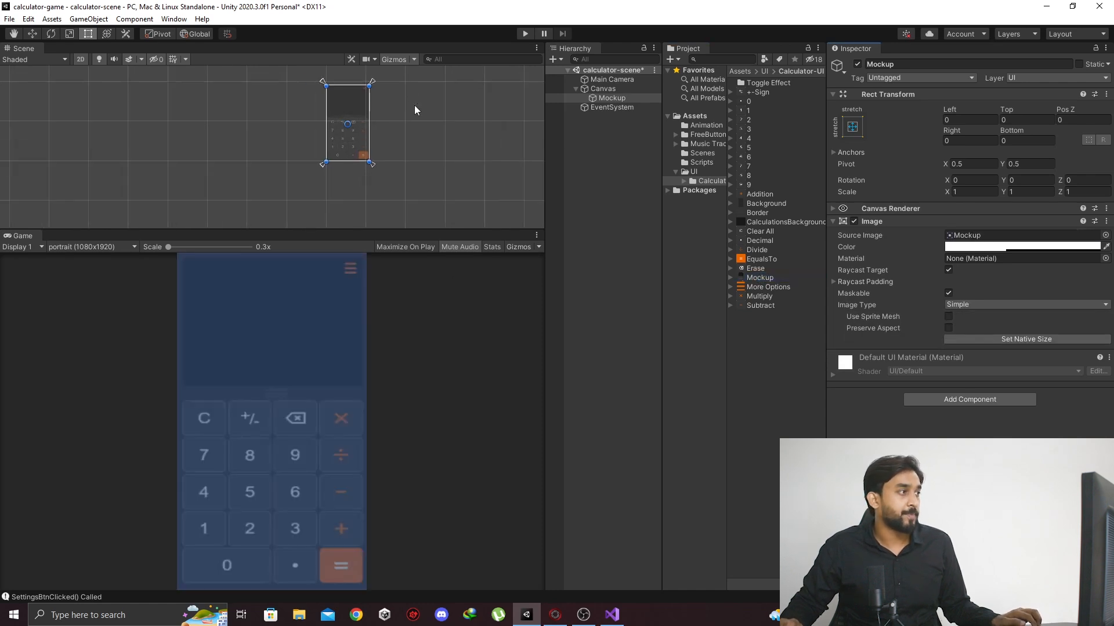
scroll(430, 120, up, 2)
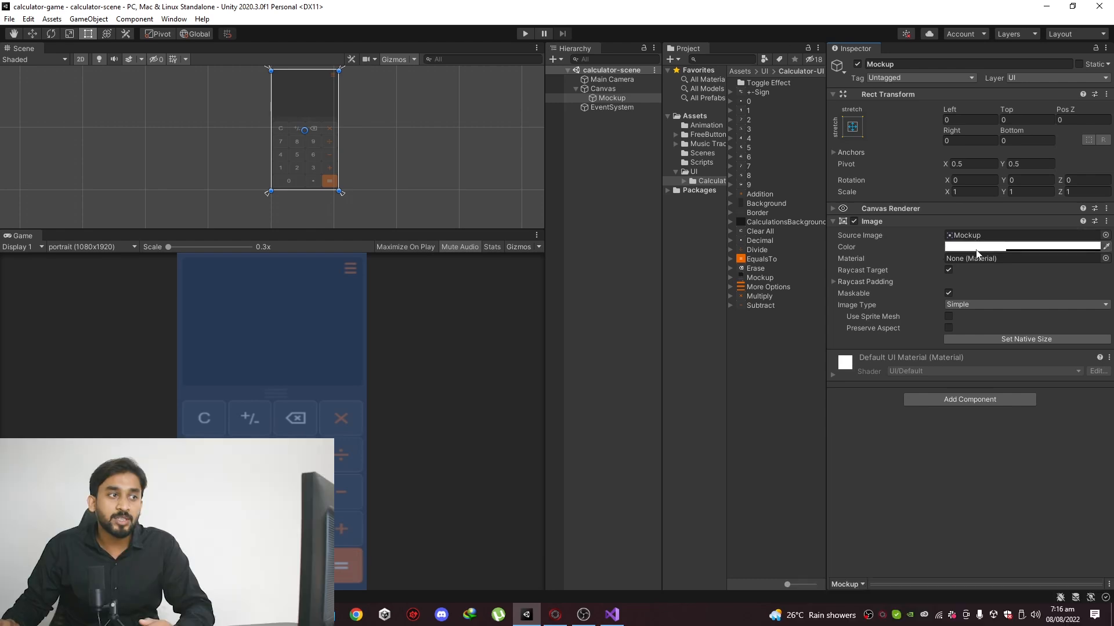
Step: Set the alpha of the Mockup panel's image colour to 85 and save the scene
click(986, 247)
click(1003, 476)
drag(1003, 480, 1019, 481)
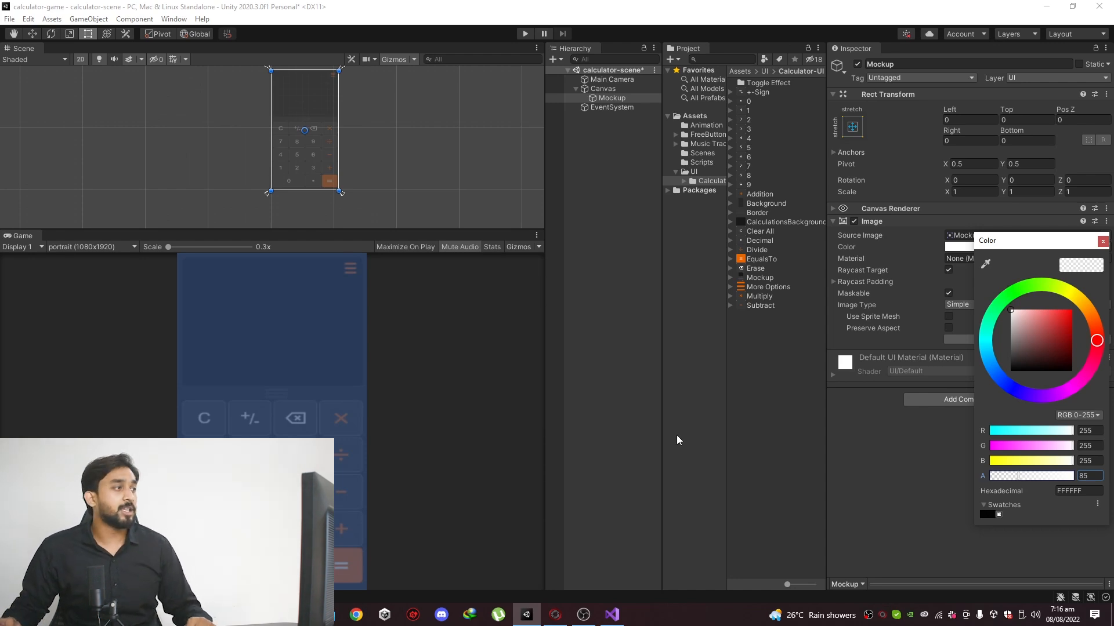
click(555, 427)
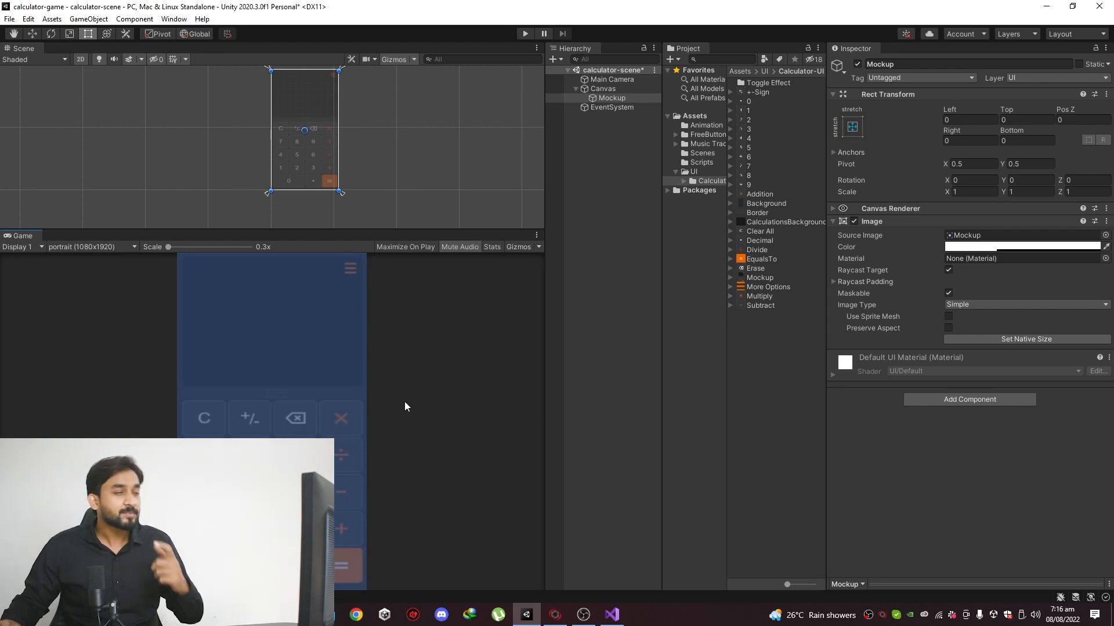
key(ctrl+s)
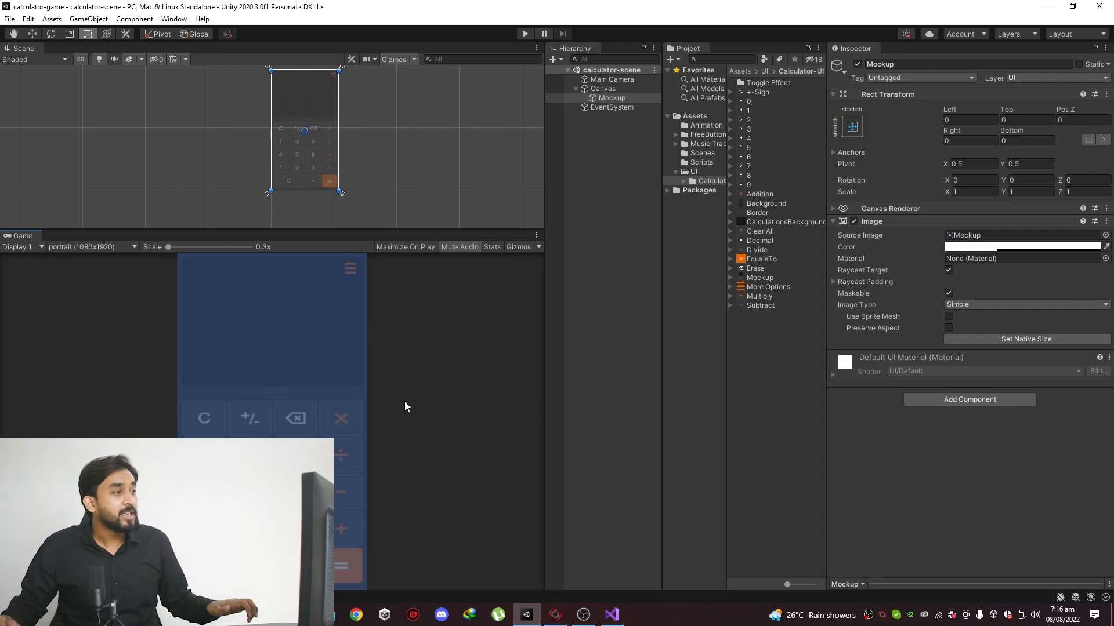
click(604, 169)
click(612, 98)
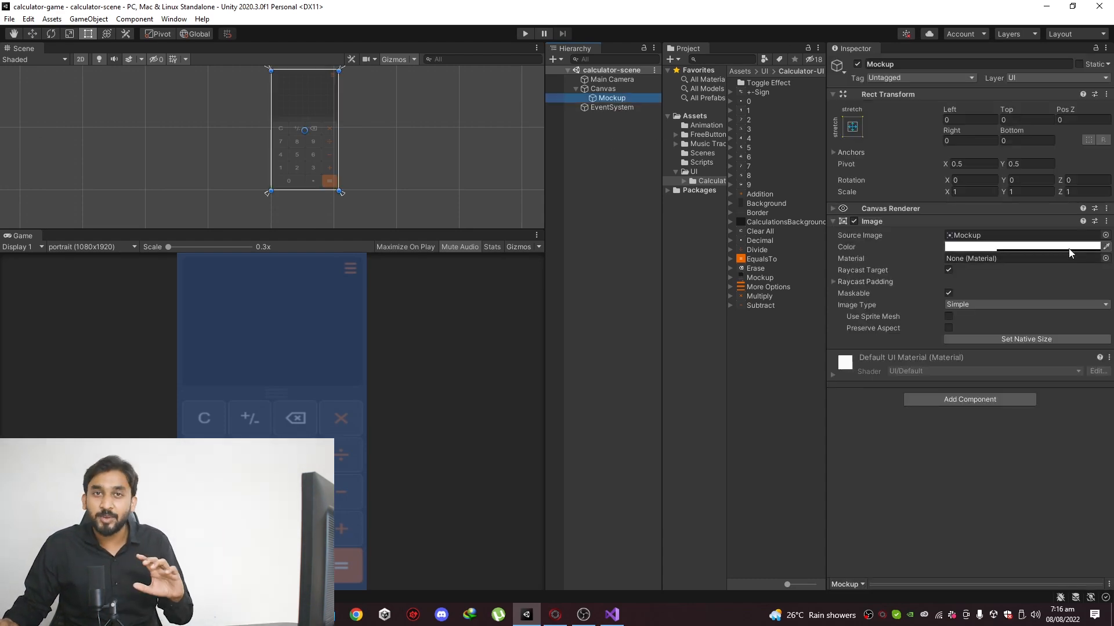
click(200, 418)
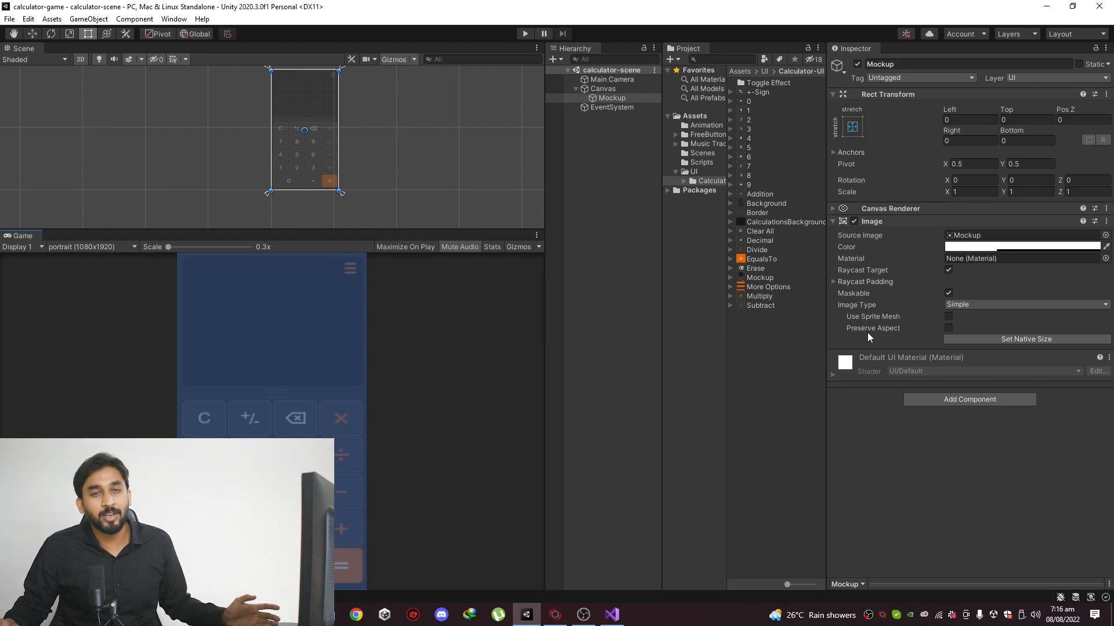
click(610, 191)
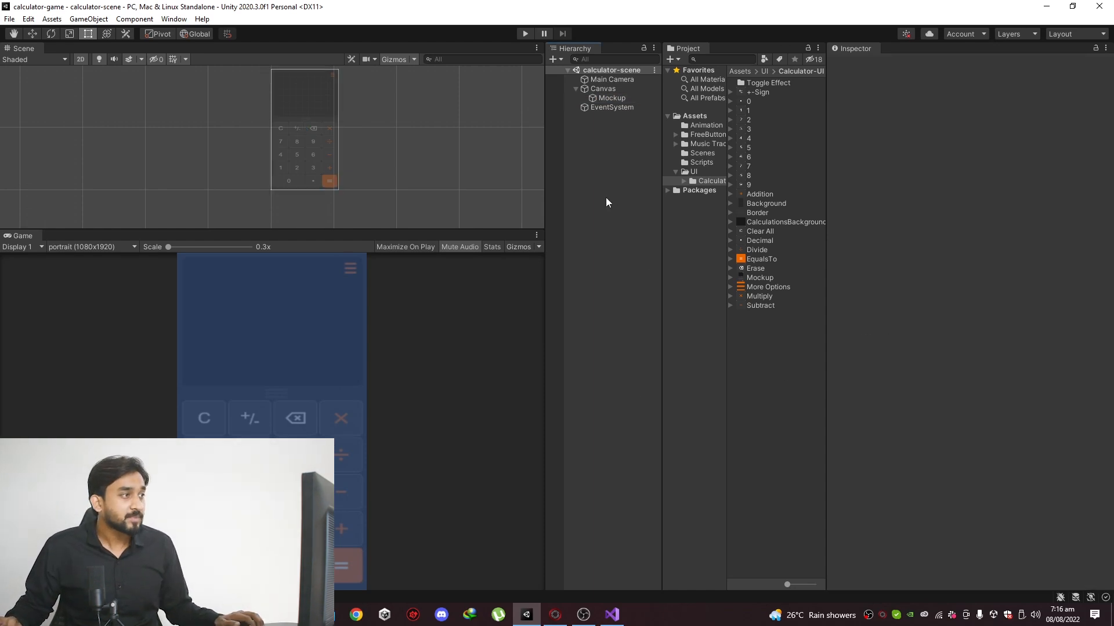
double_click(619, 100)
scroll(334, 145, up, 3)
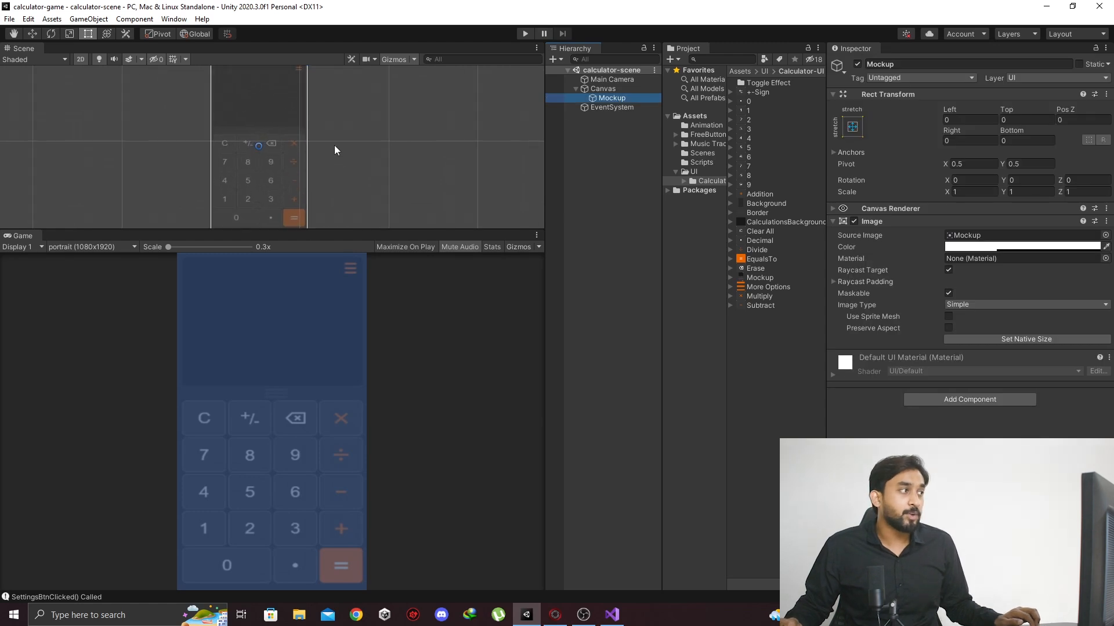
drag(412, 229, 411, 243)
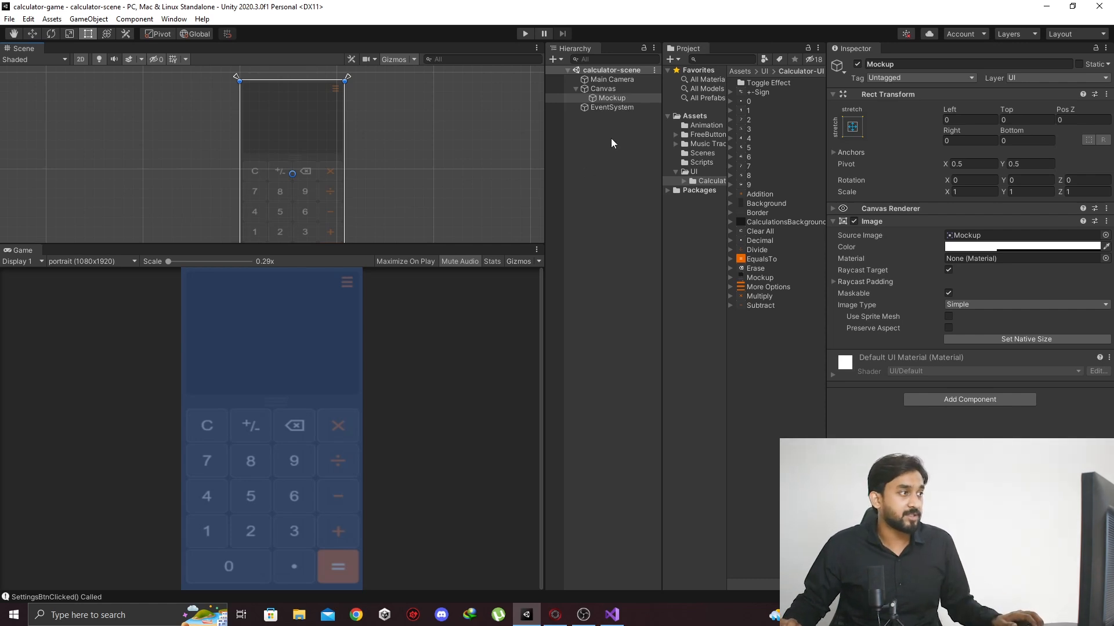
right_click(604, 90)
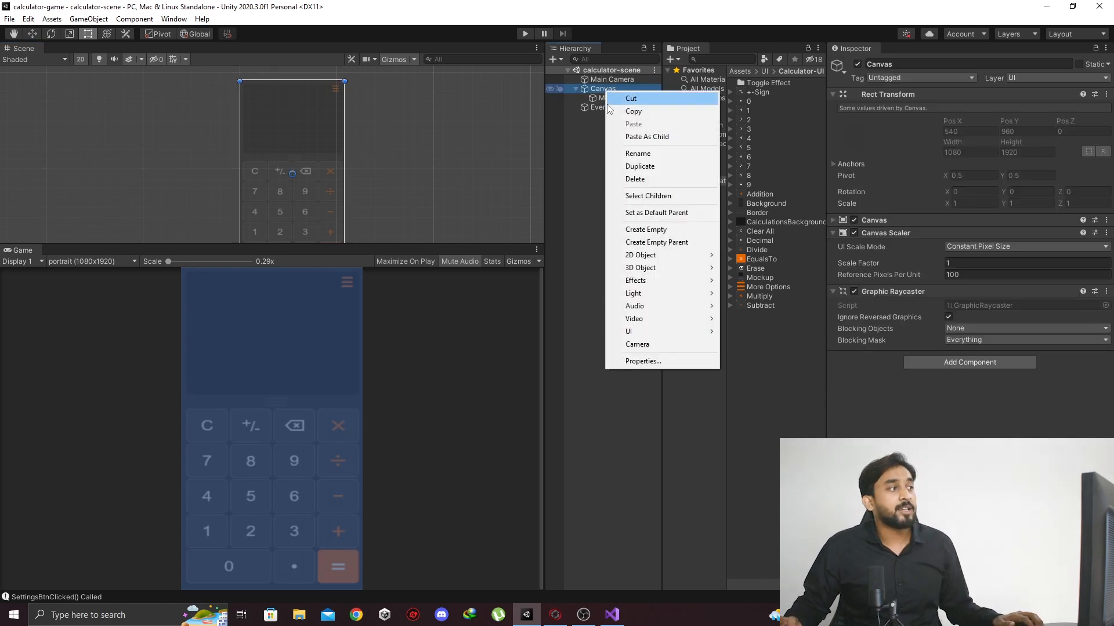
click(579, 257)
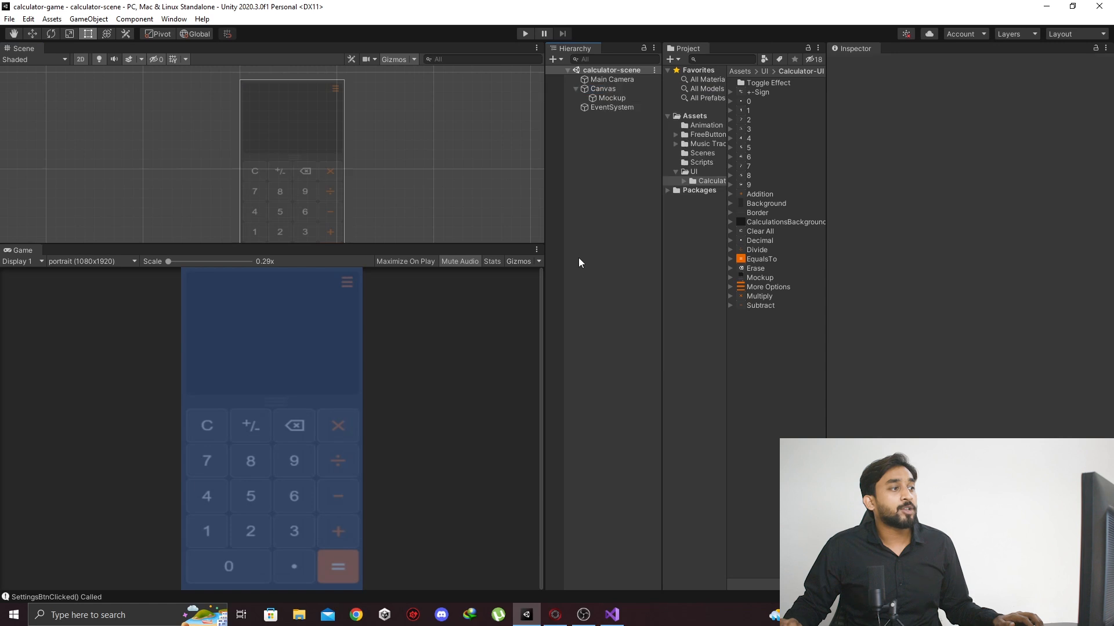
Step: Add two UI panels as children of the Canvas alongside Mockup
click(612, 88)
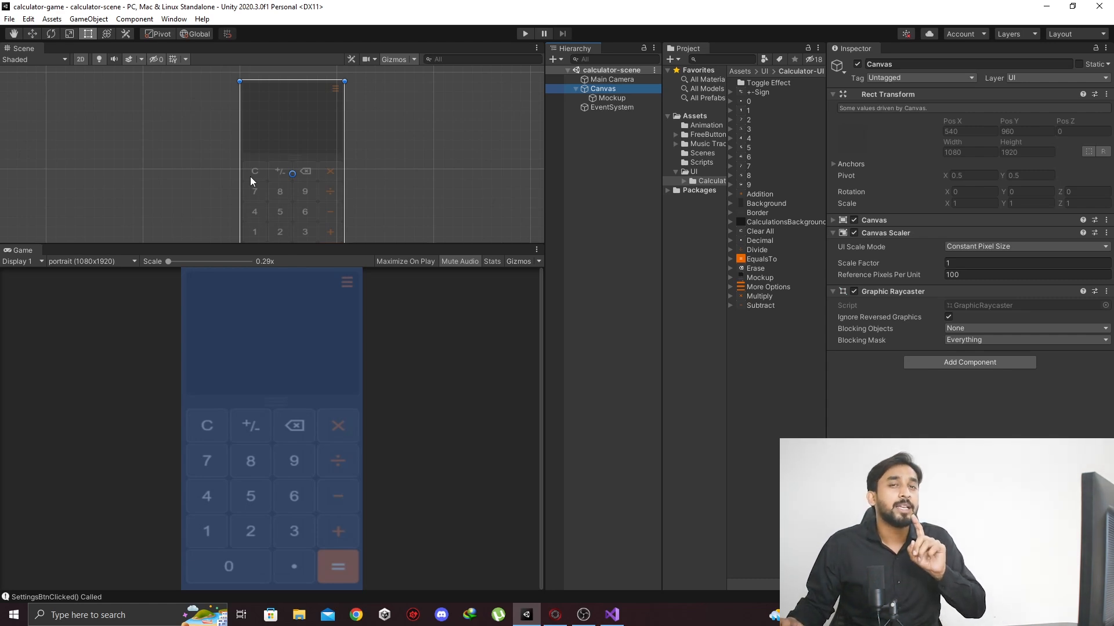
right_click(597, 89)
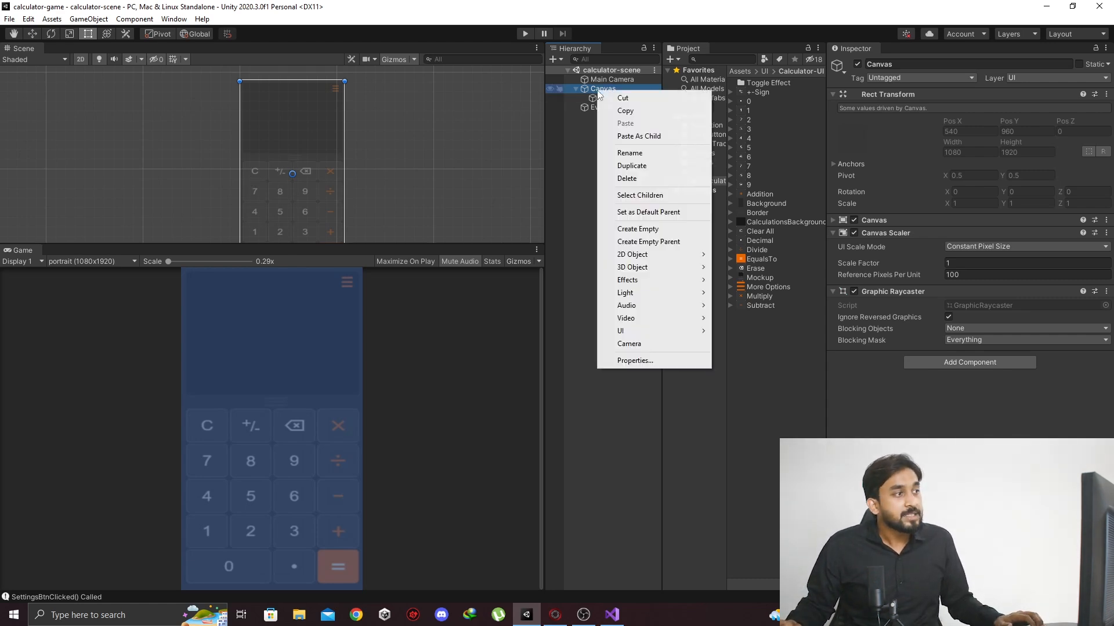
mouse_move(631, 331)
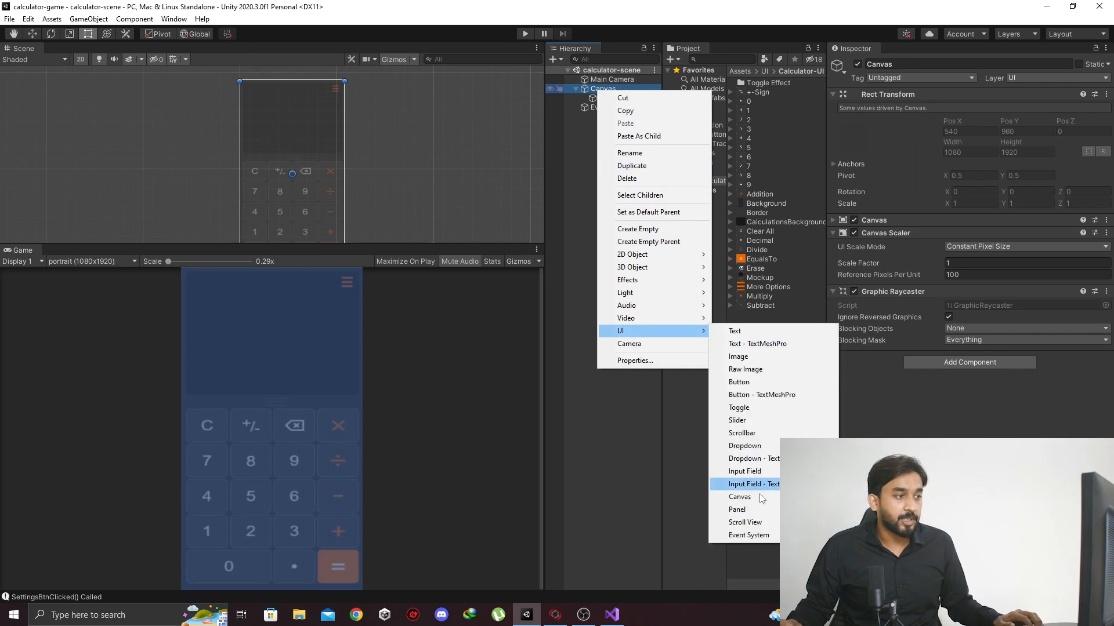
click(749, 509)
click(605, 90)
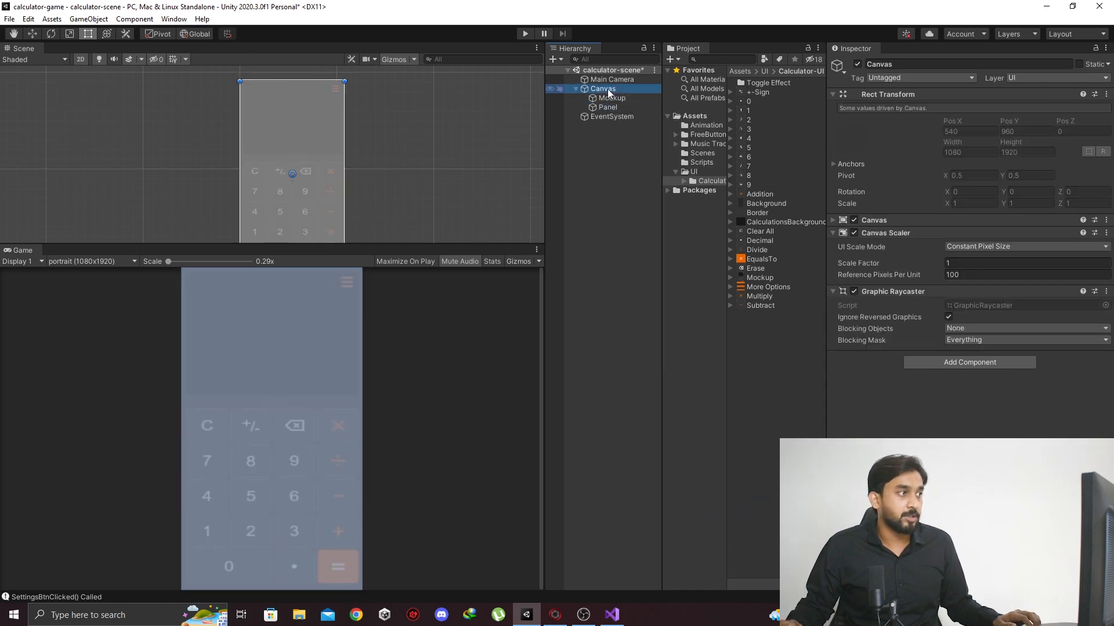
right_click(607, 90)
mouse_move(631, 330)
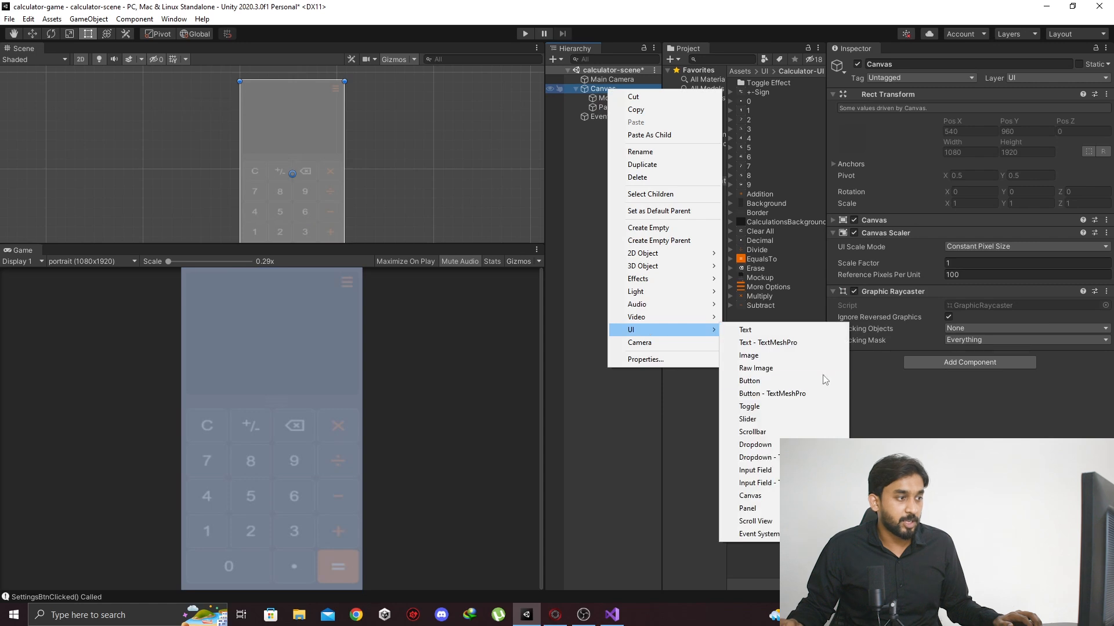
click(748, 510)
Step: Rename the first new panel TopView and the second one BottomView
click(609, 106)
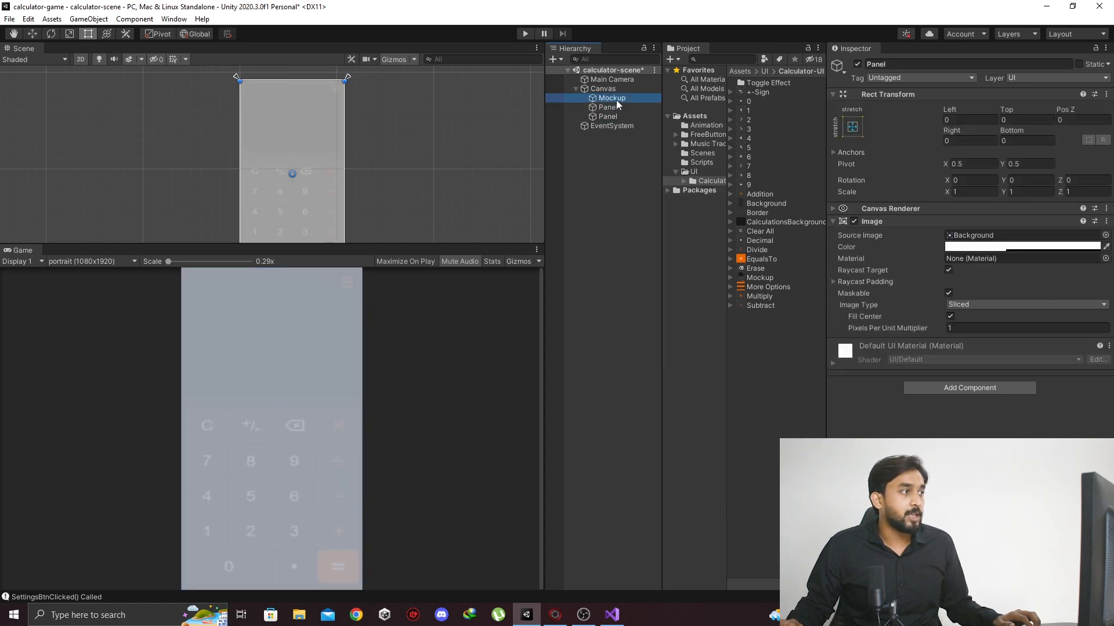
click(969, 64)
text(TopView)
key(Return)
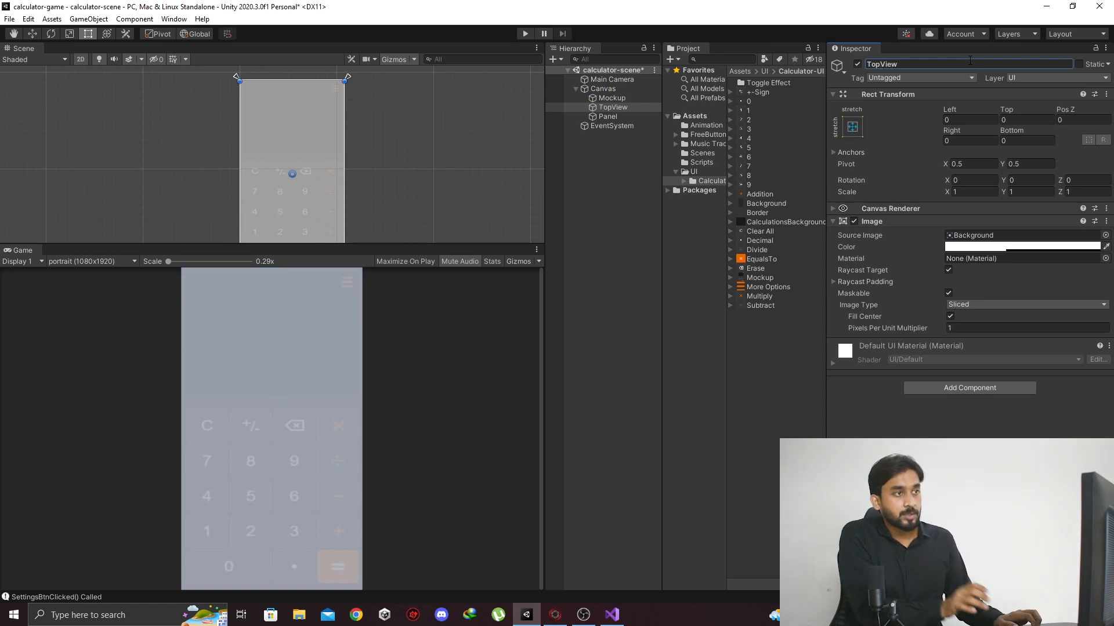
click(609, 116)
click(1032, 65)
text(BottomView)
key(Return)
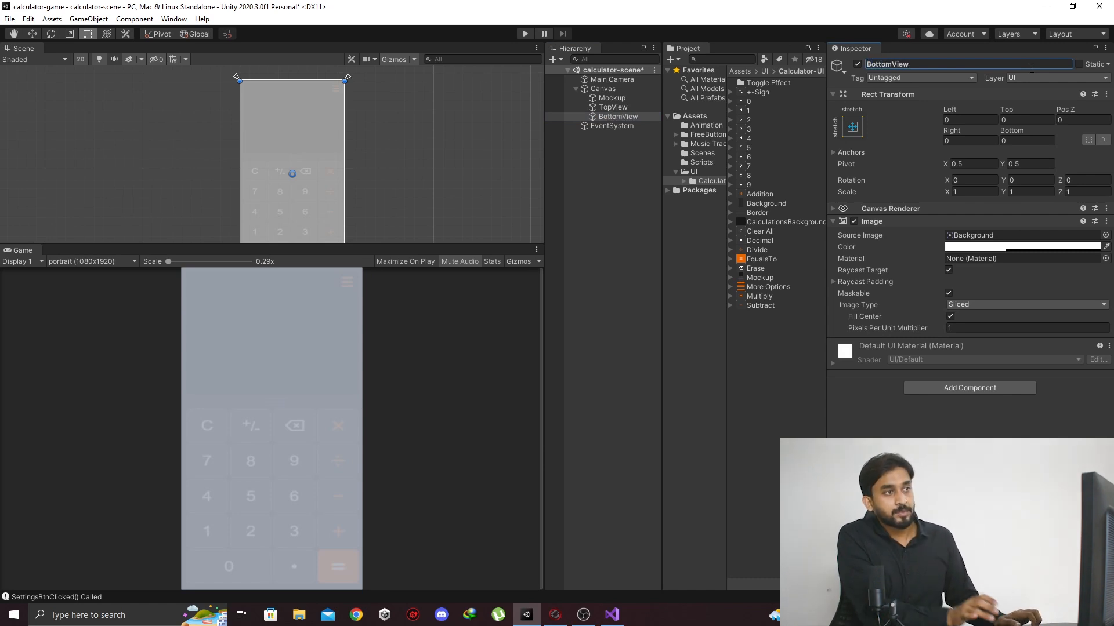
Step: Shrink TopView from its lower edge to cover only the mockup's display area, with a bottom offset of about 1096
click(633, 108)
drag(411, 245, 429, 429)
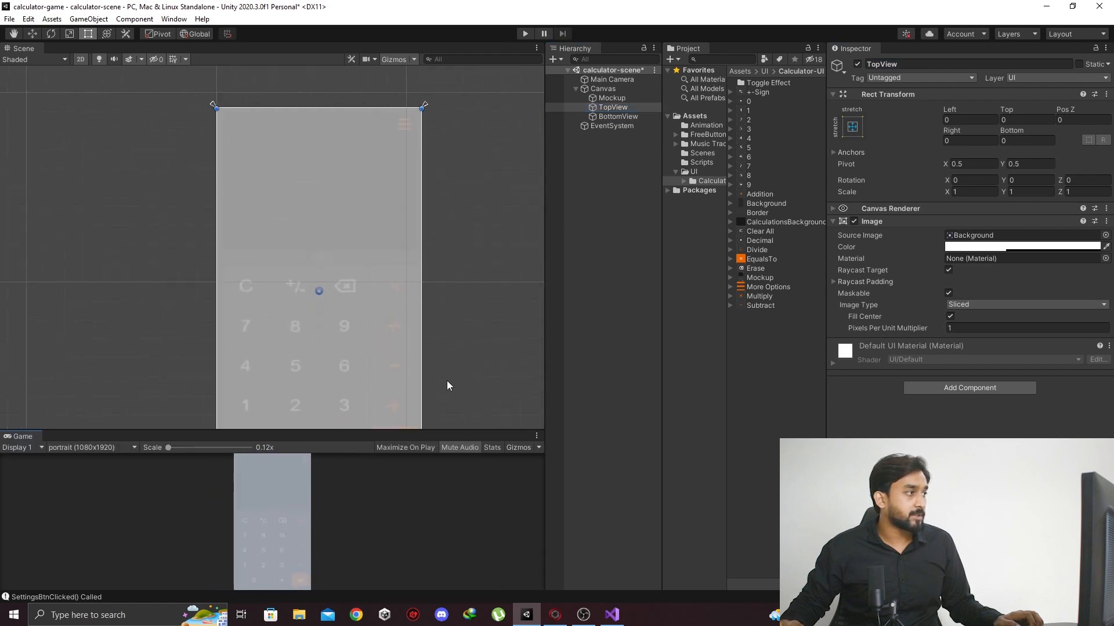
scroll(447, 371, down, 2)
middle_drag(448, 361, 442, 273)
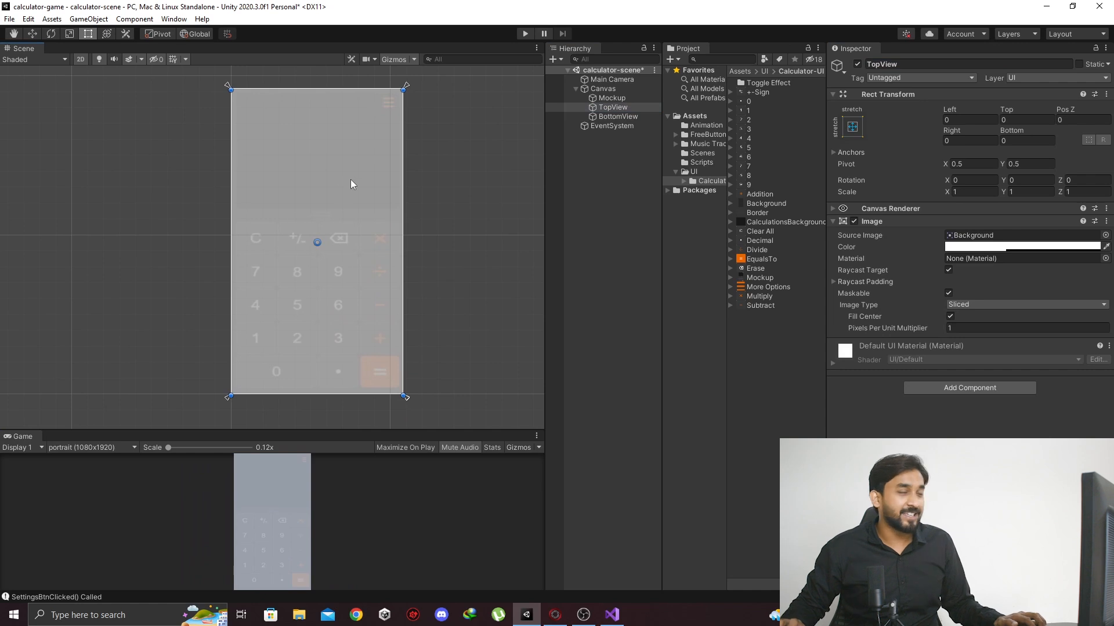
key(w)
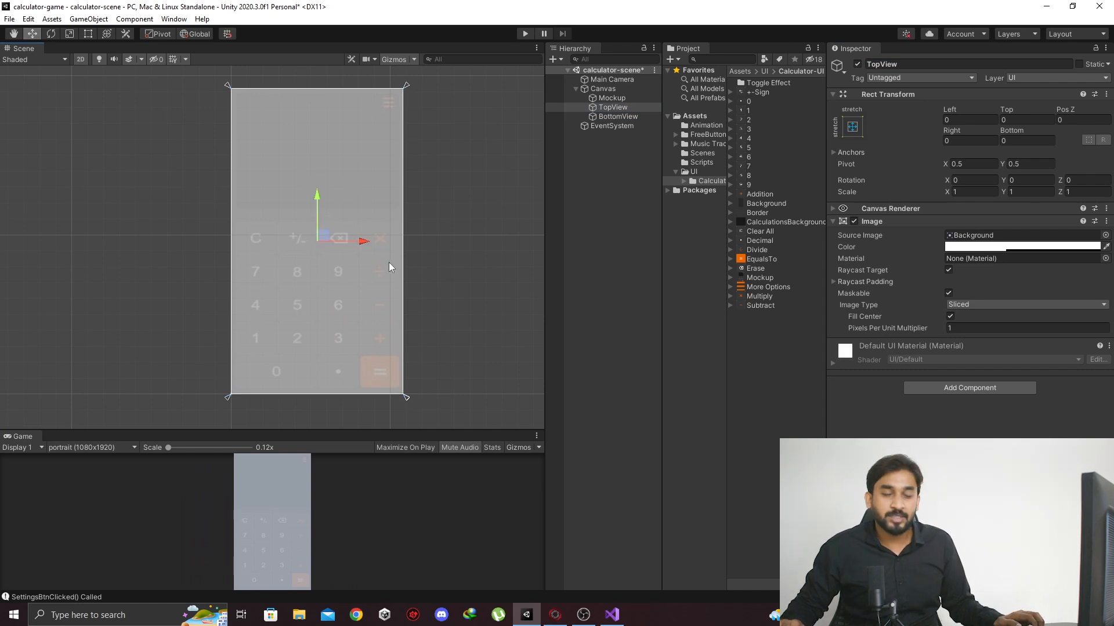
key(t)
drag(356, 396, 383, 222)
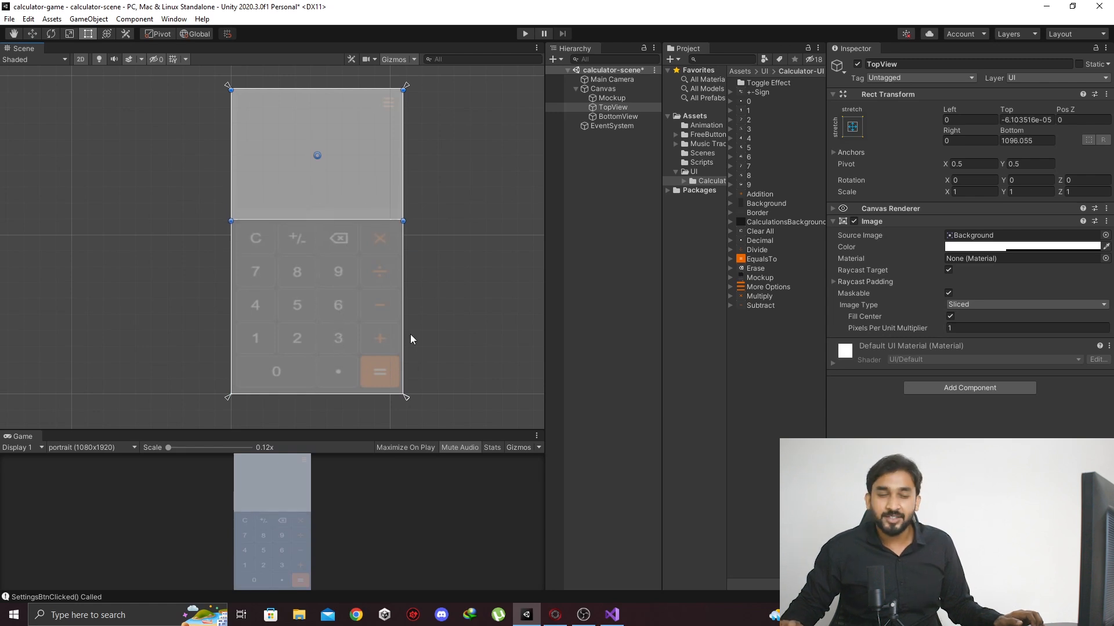
Step: Shrink BottomView from its upper edge to cover the mockup's keypad, with a top offset of about 824, and save the scene
click(614, 117)
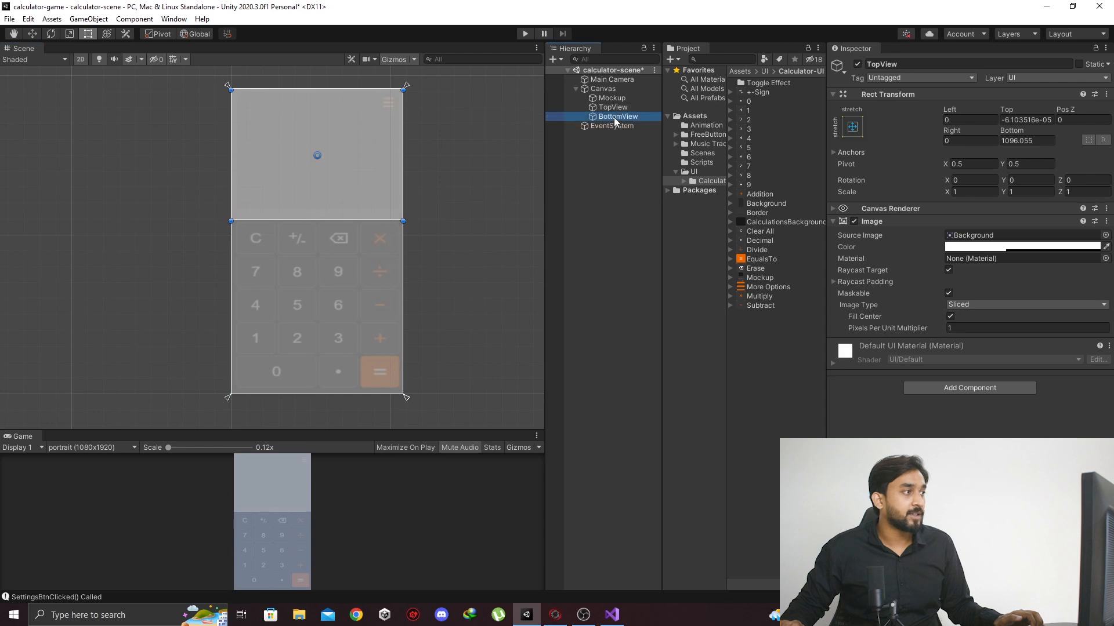
drag(356, 90, 365, 223)
key(ctrl+s)
middle_drag(350, 252, 363, 254)
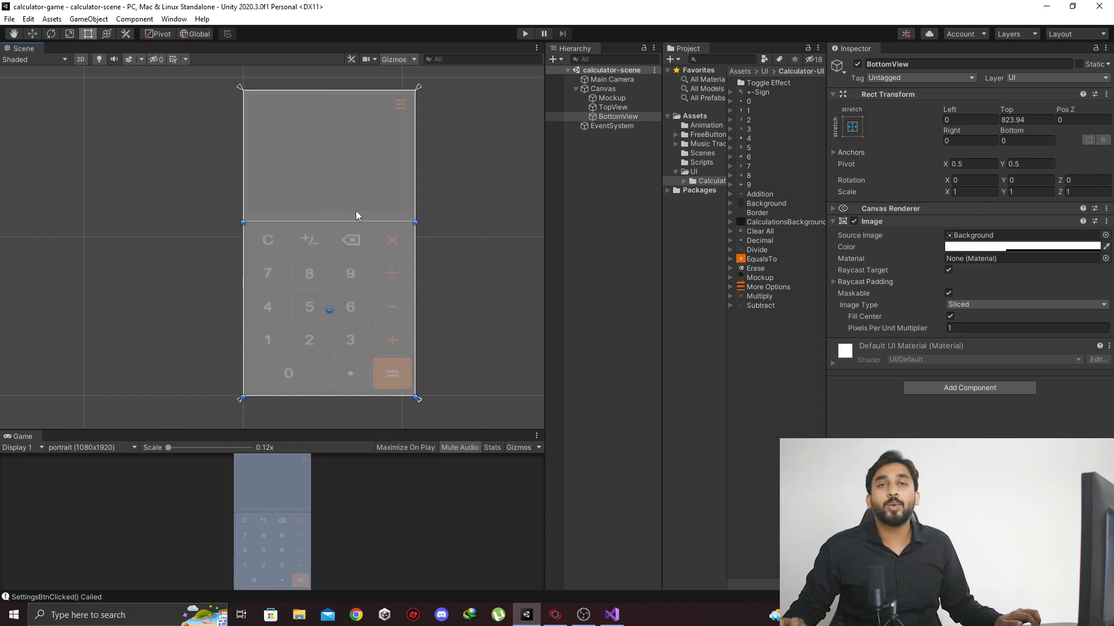
scroll(356, 210, up, 2)
scroll(356, 215, up, 2)
mouse_move(386, 235)
mouse_down()
mouse_move(385, 246)
mouse_move(393, 236)
mouse_up()
key(ctrl+s)
scroll(454, 266, down, 6)
middle_drag(475, 247, 508, 283)
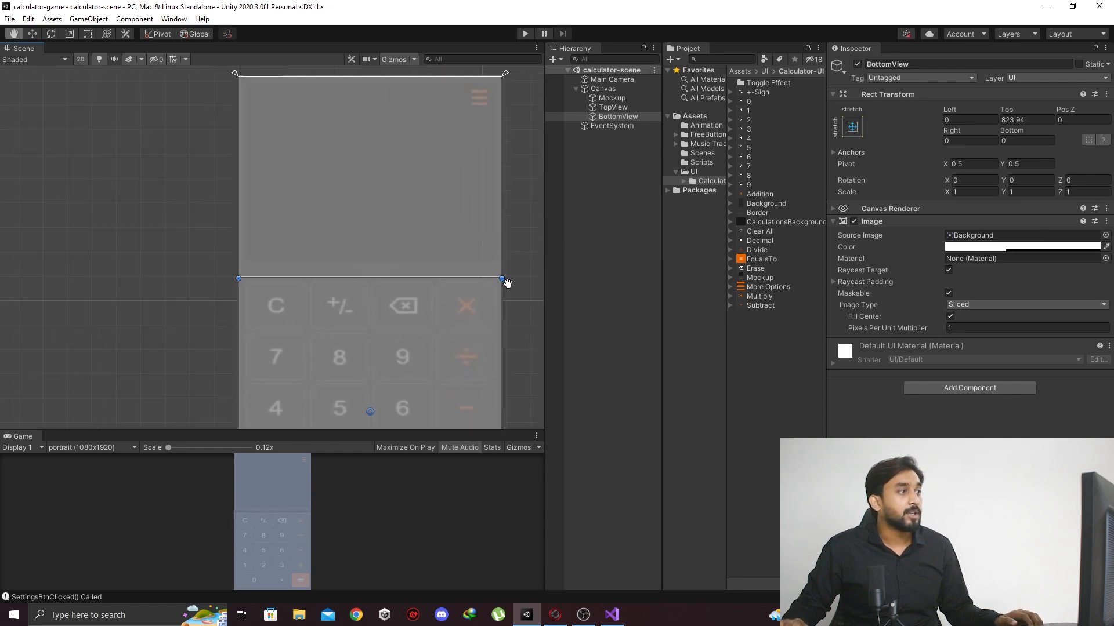
Step: Add a UI panel inside TopView, rename it Background and save the scene
double_click(604, 107)
click(609, 97)
click(607, 108)
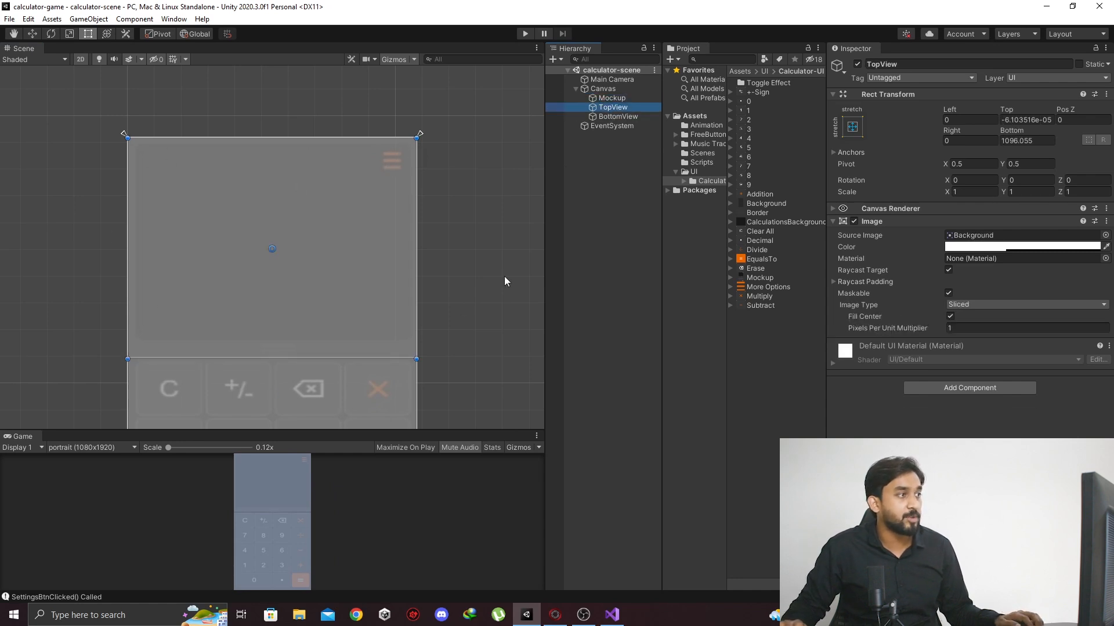
right_click(622, 109)
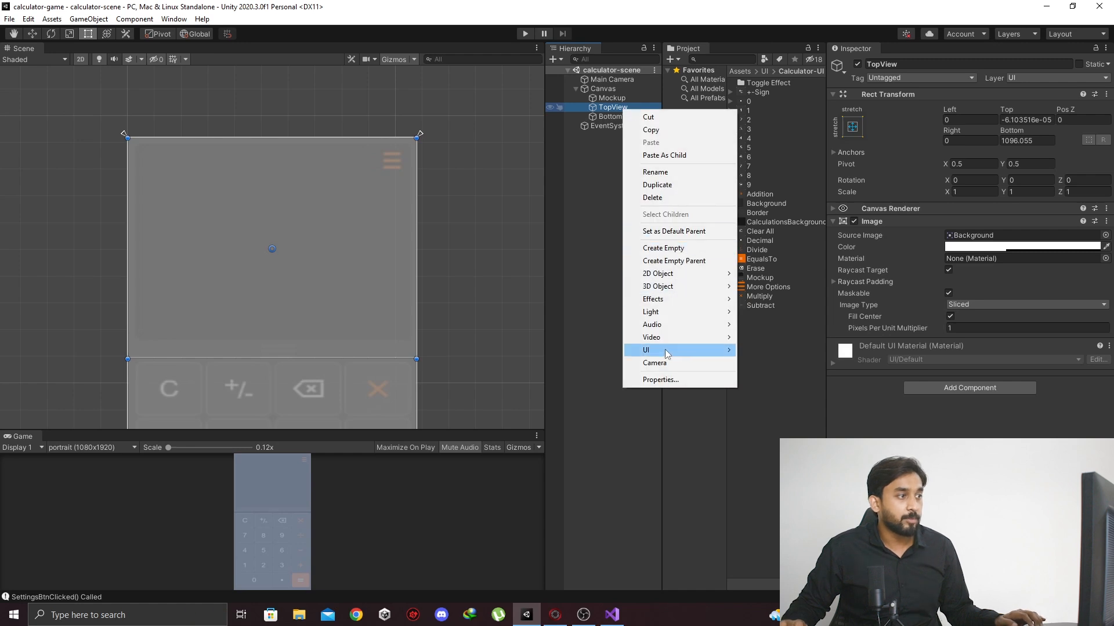
mouse_move(664, 350)
click(762, 528)
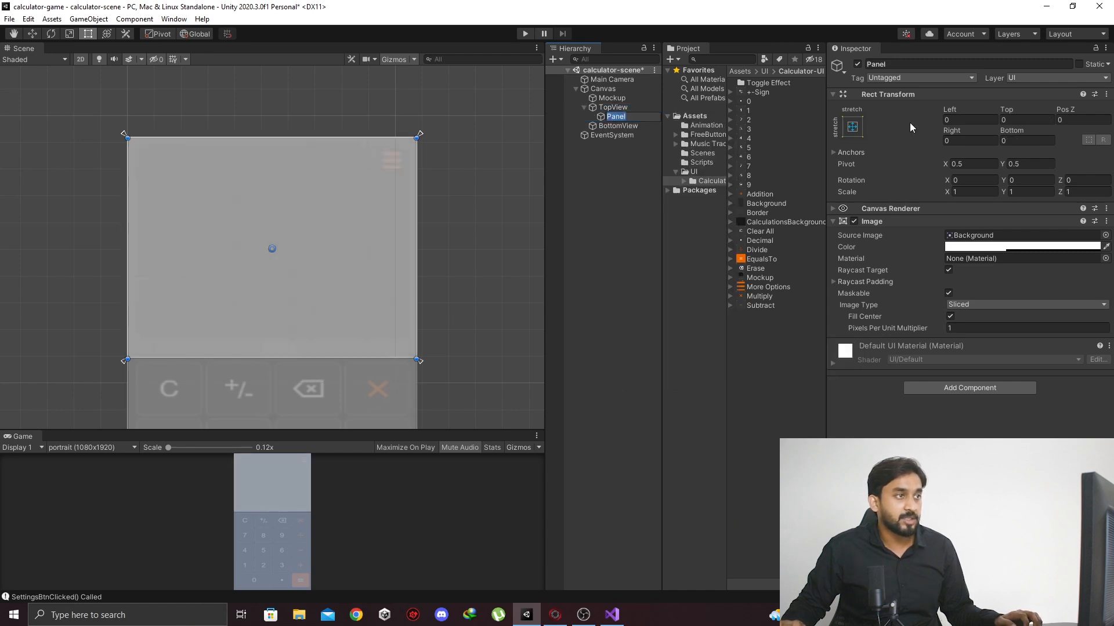
click(919, 64)
text(Bac)
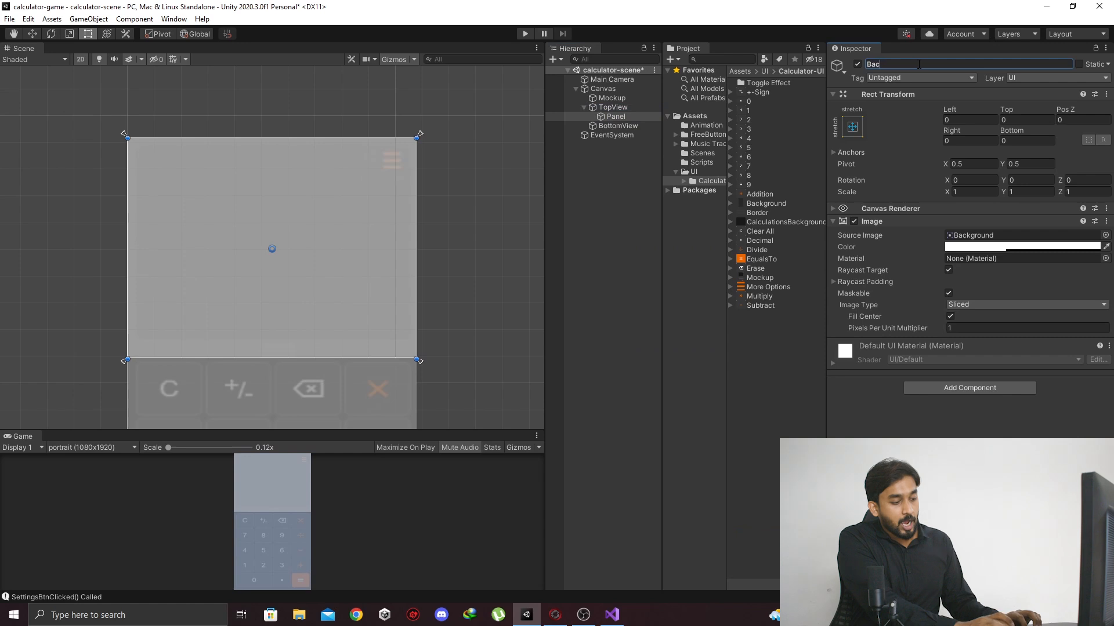
text(kground)
key(Return)
key(ctrl+s)
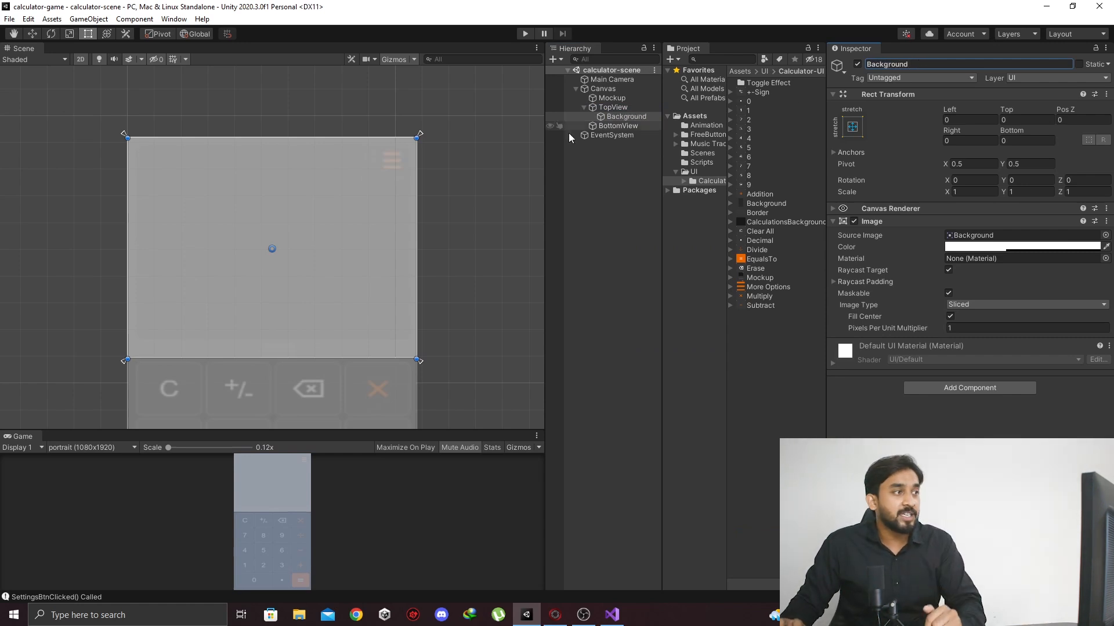
Step: Assign the CalculationsBackground sprite as the source image of TopView's Background panel
click(606, 108)
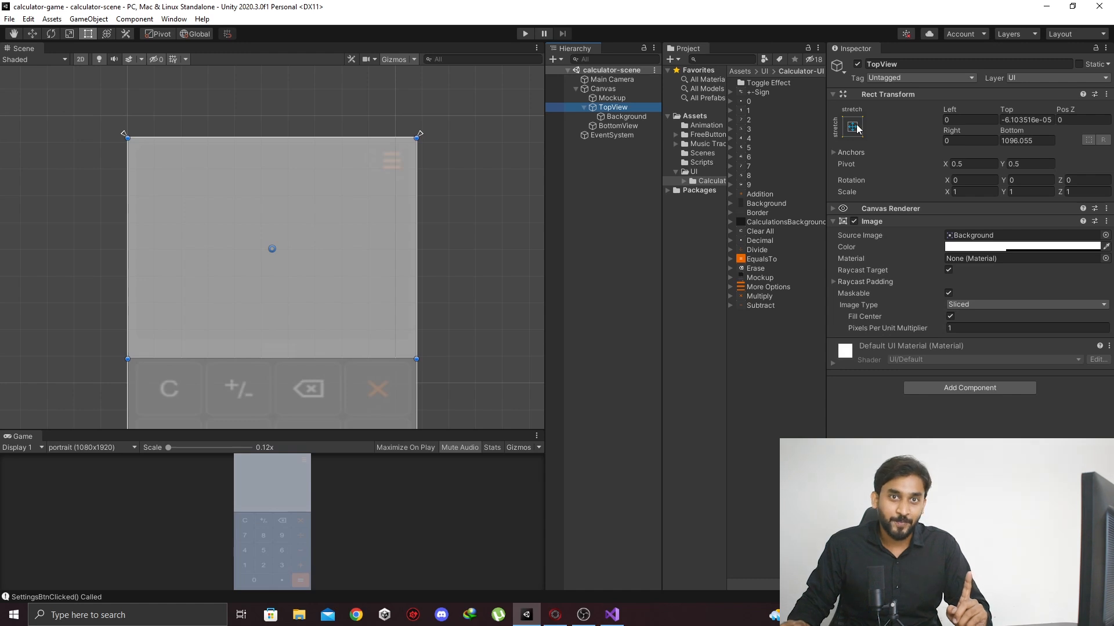
click(631, 117)
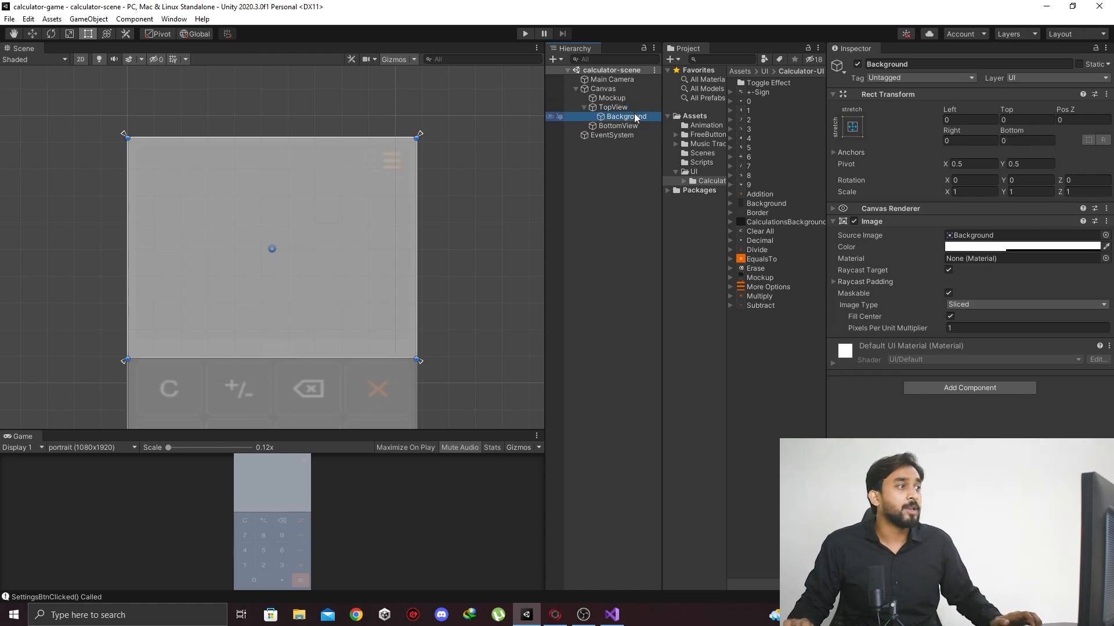
drag(770, 225, 1009, 235)
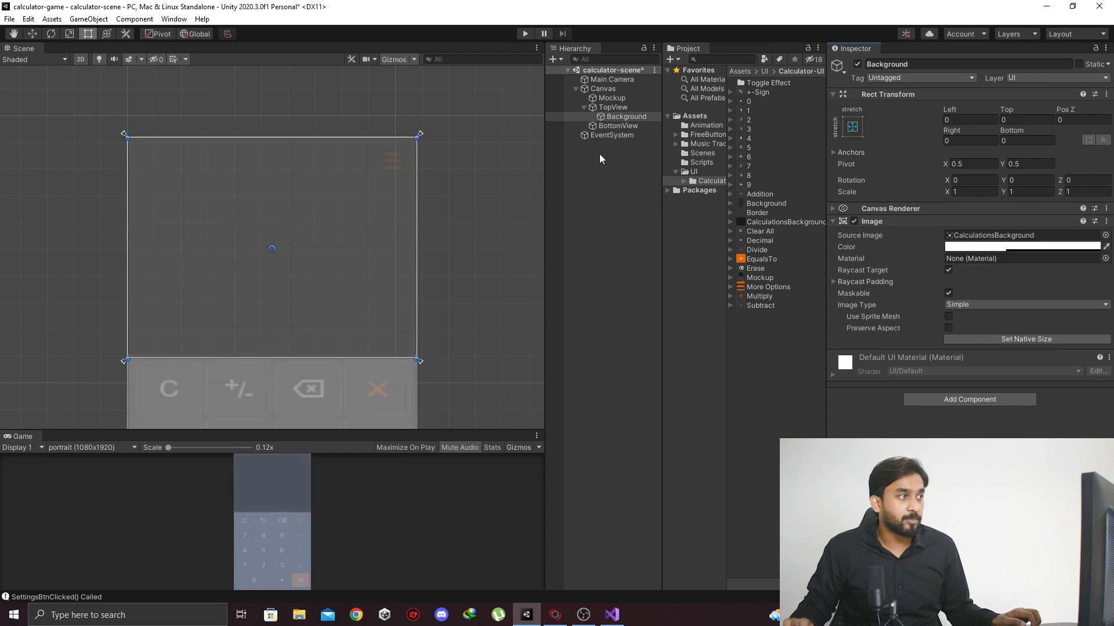
Step: Remove the Image component from TopView and save the scene
click(621, 108)
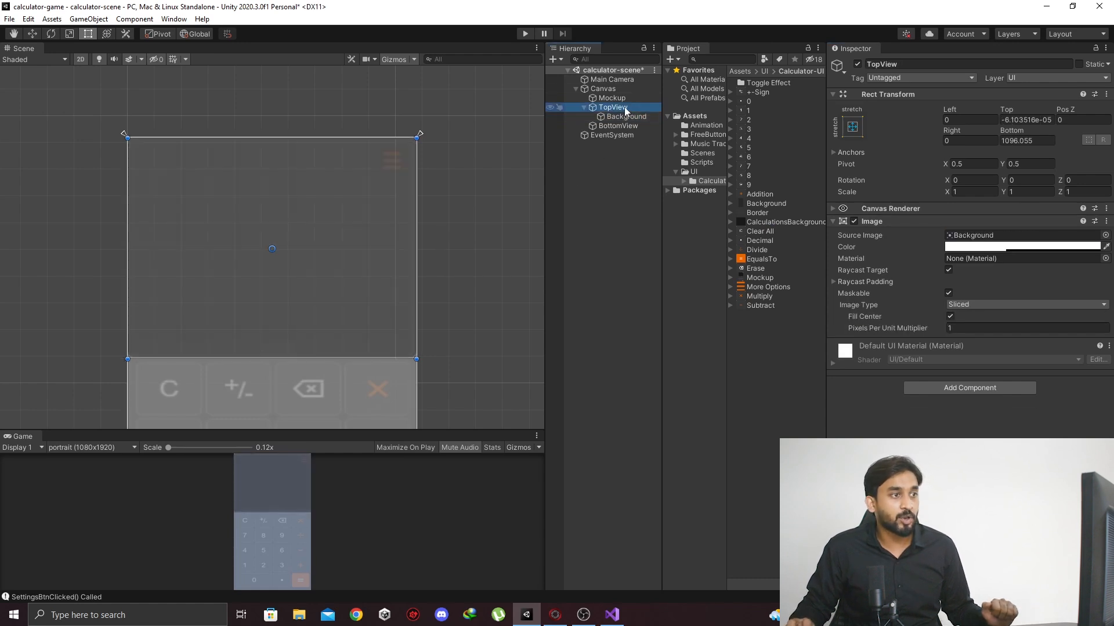
right_click(893, 221)
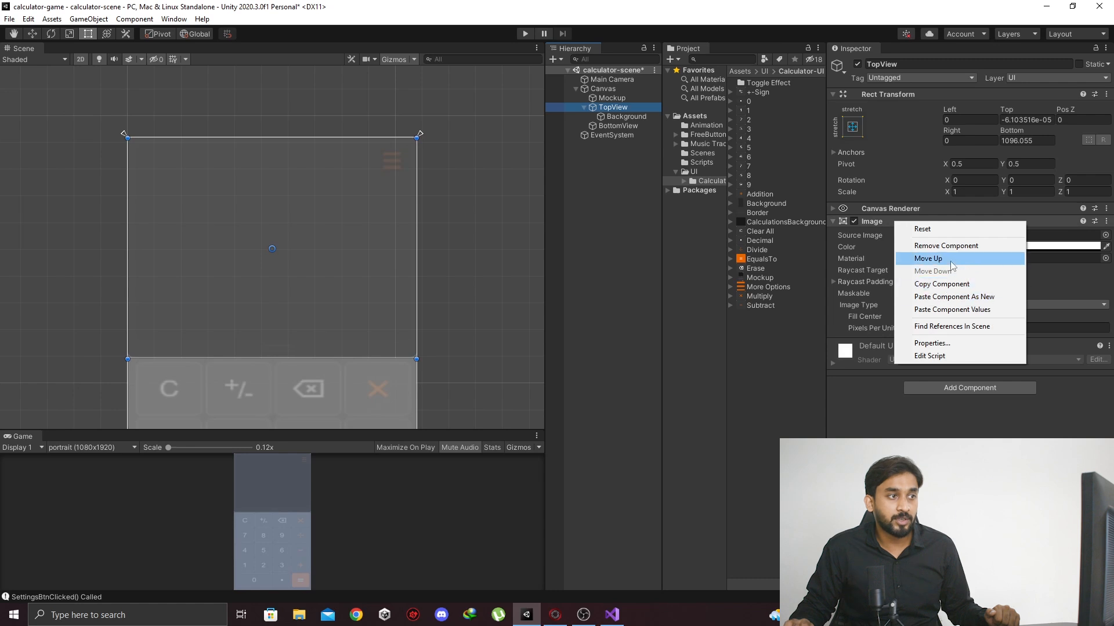
scroll(443, 280, down, 5)
middle_drag(444, 280, 488, 171)
key(ctrl+s)
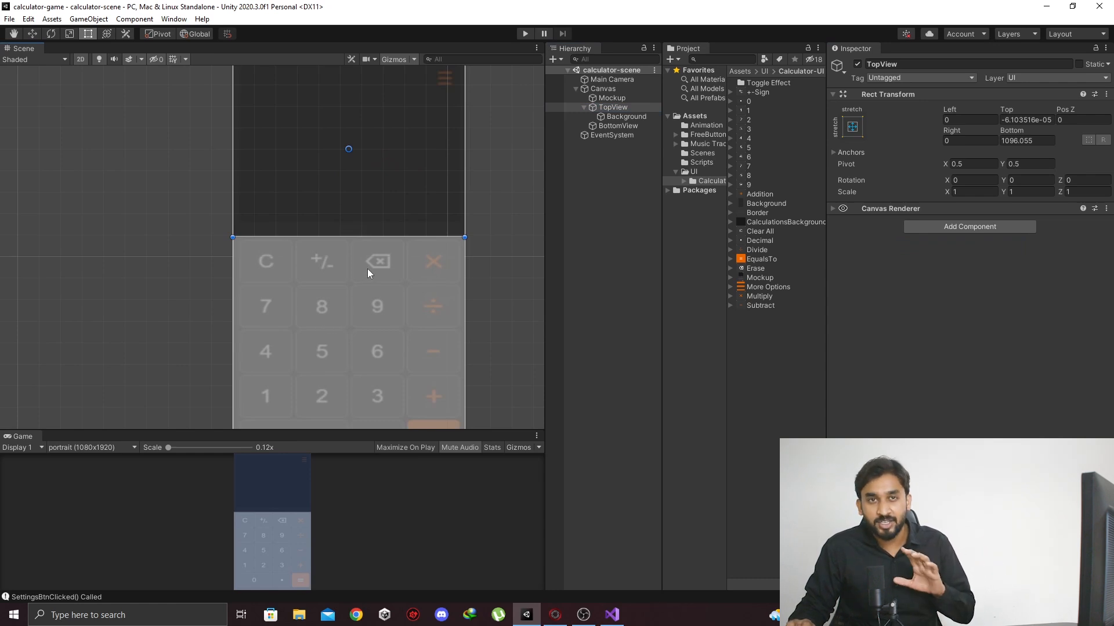
double_click(606, 117)
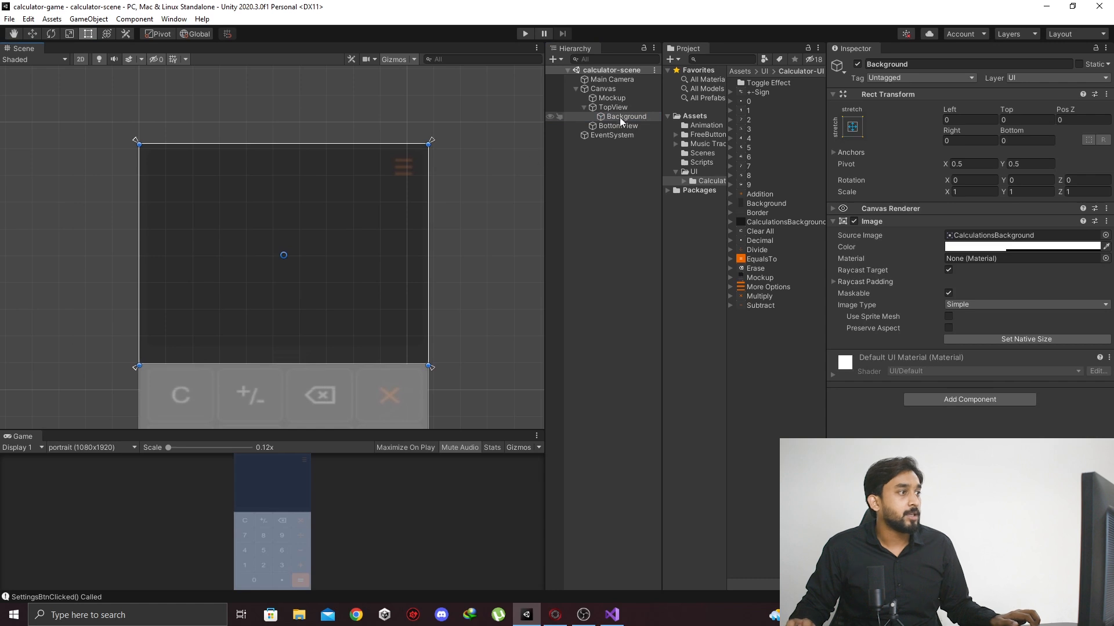
right_click(622, 117)
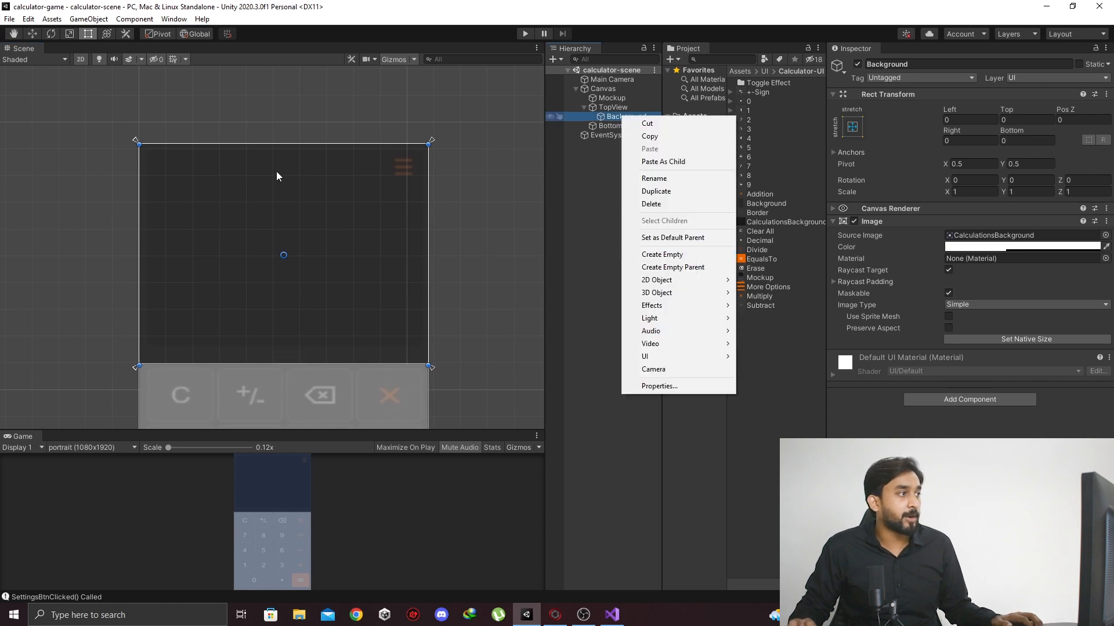
click(511, 181)
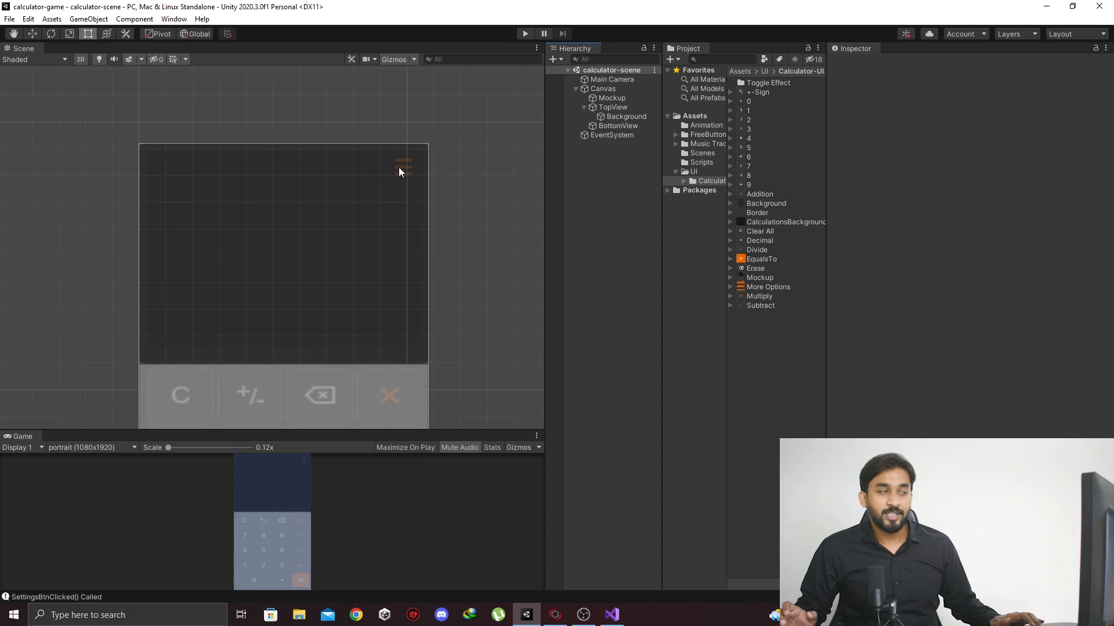
Step: Add a UI Button inside TopView and name it NavigatorBtn
click(613, 107)
right_click(633, 111)
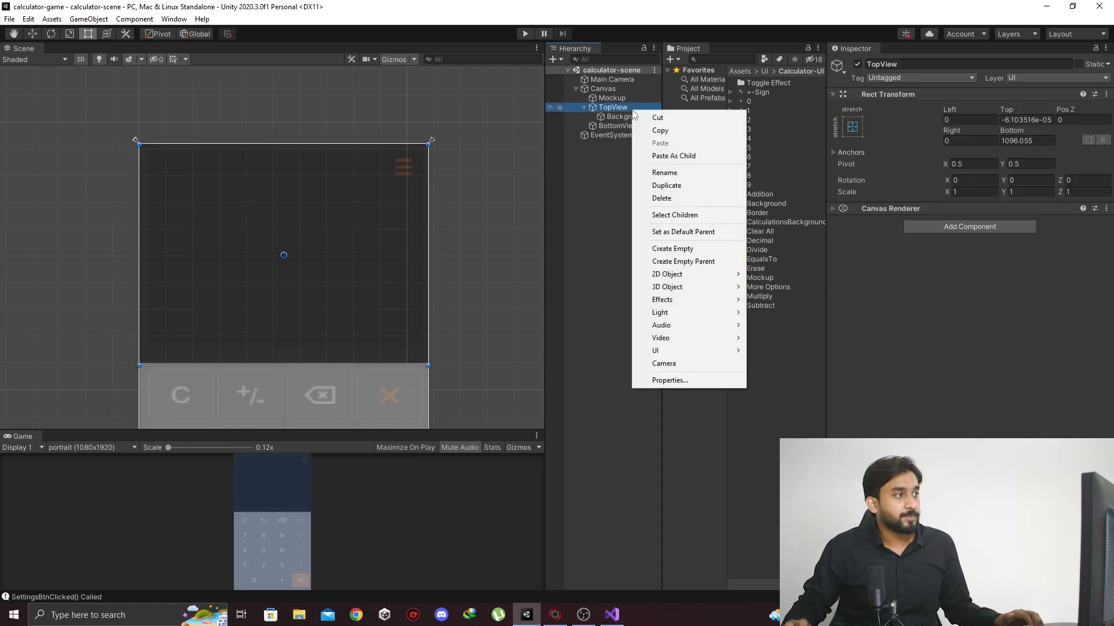
mouse_move(696, 353)
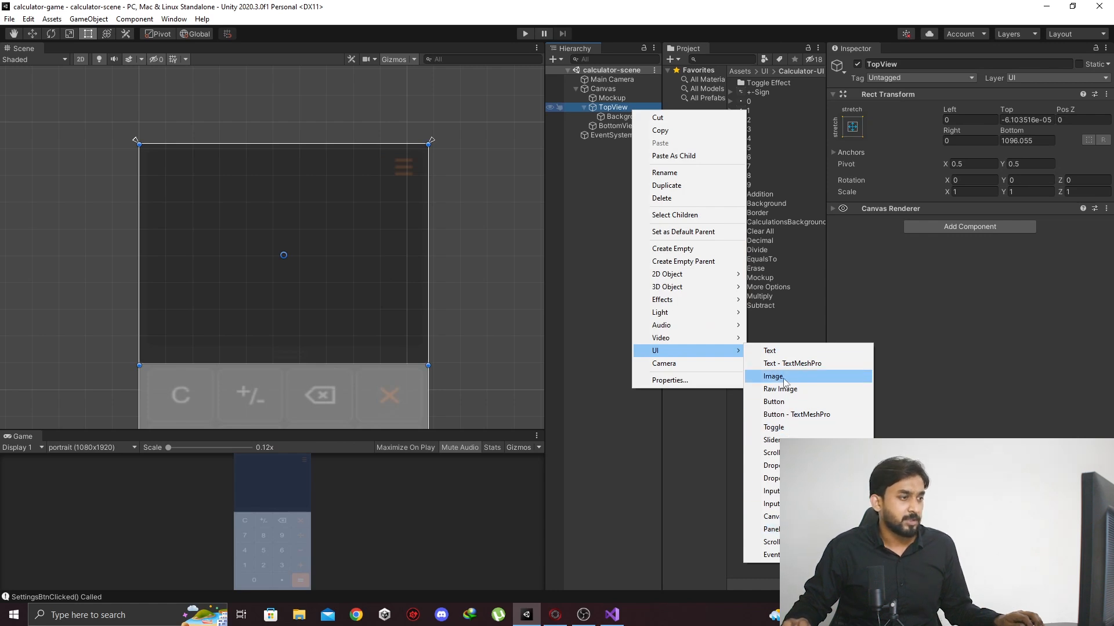
click(776, 402)
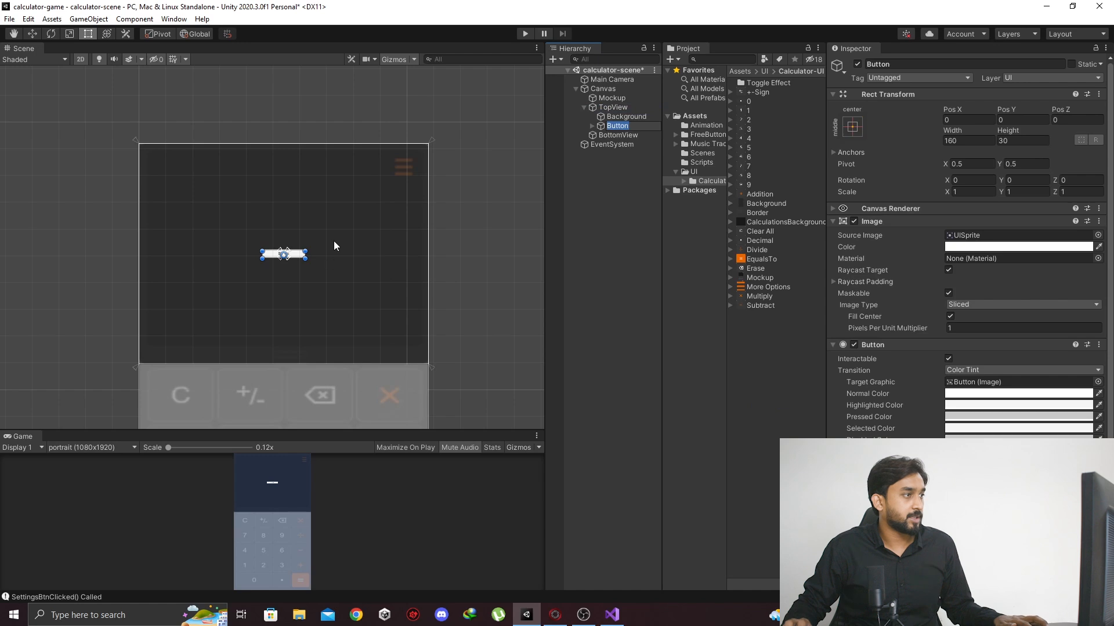
click(925, 64)
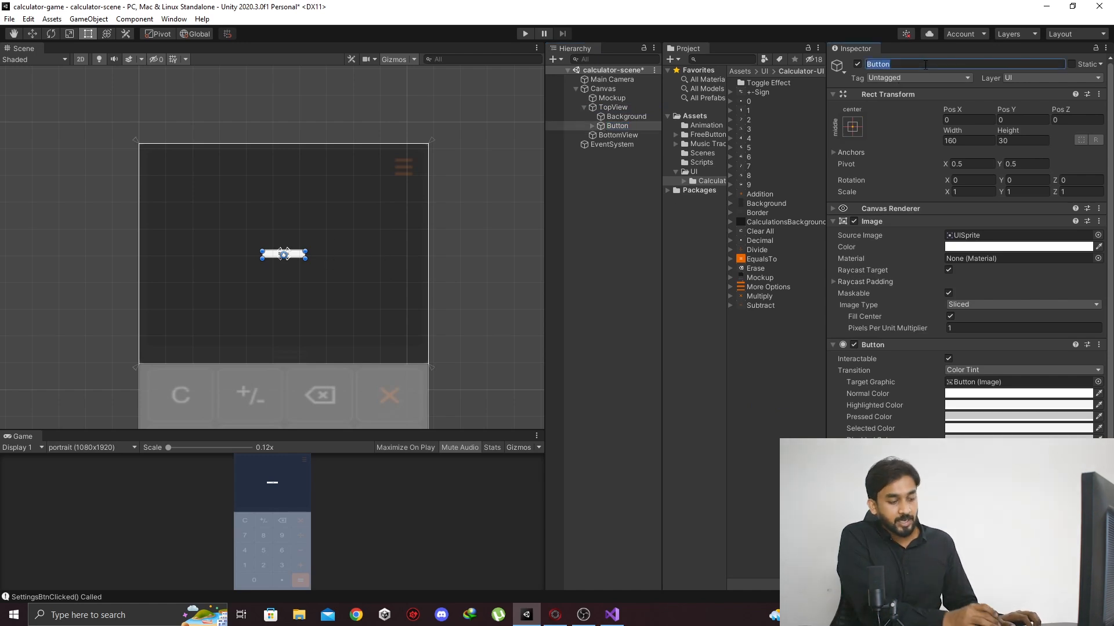
text(NavigatorBtn)
key(Return)
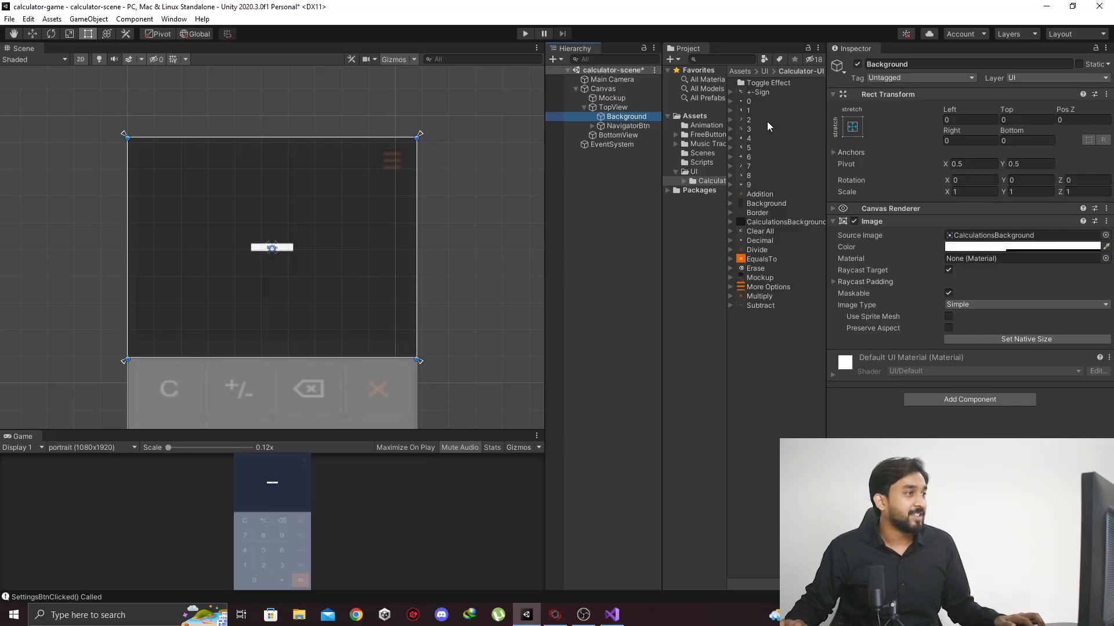
Step: Move NavigatorBtn onto the mockup's menu icon, to about X 439 and Y 322
click(639, 129)
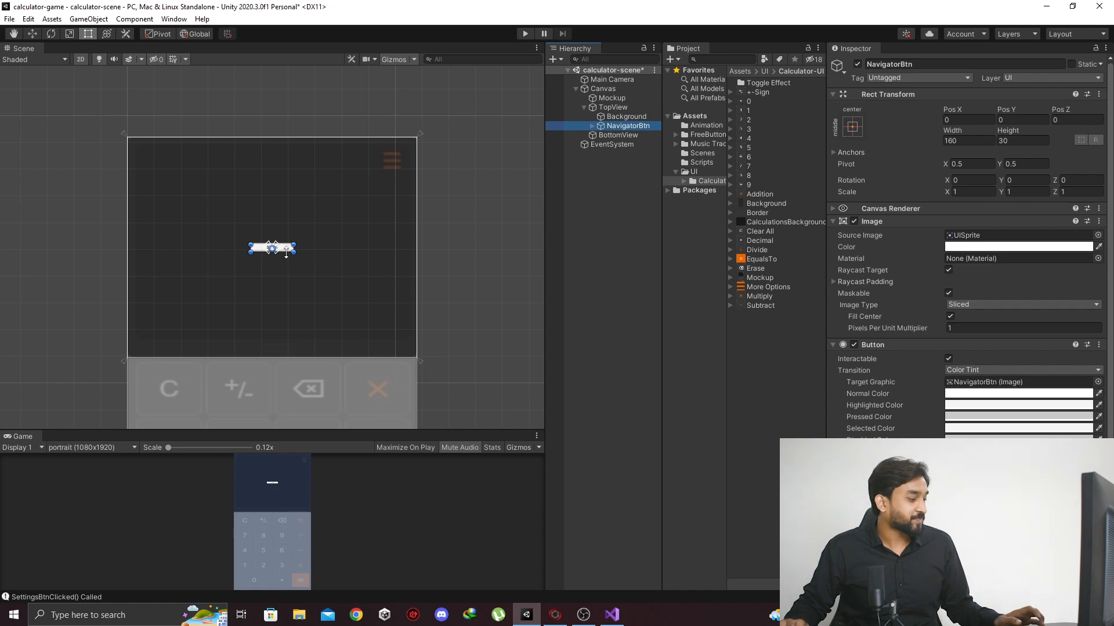
key(w)
drag(273, 247, 397, 162)
key(t)
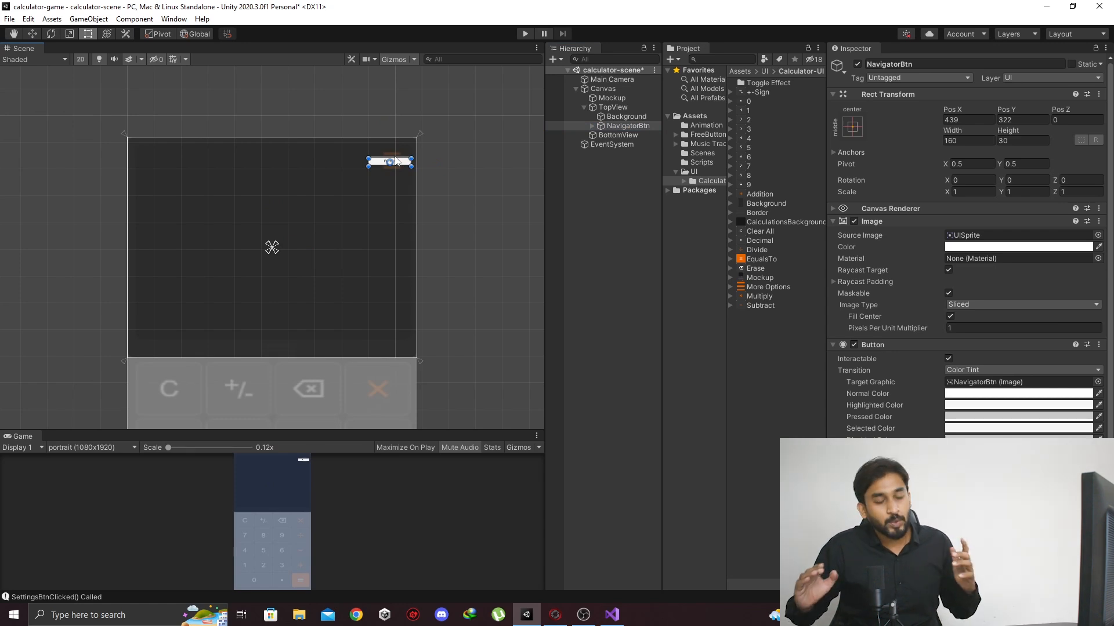
key(w)
key(e)
key(r)
key(t)
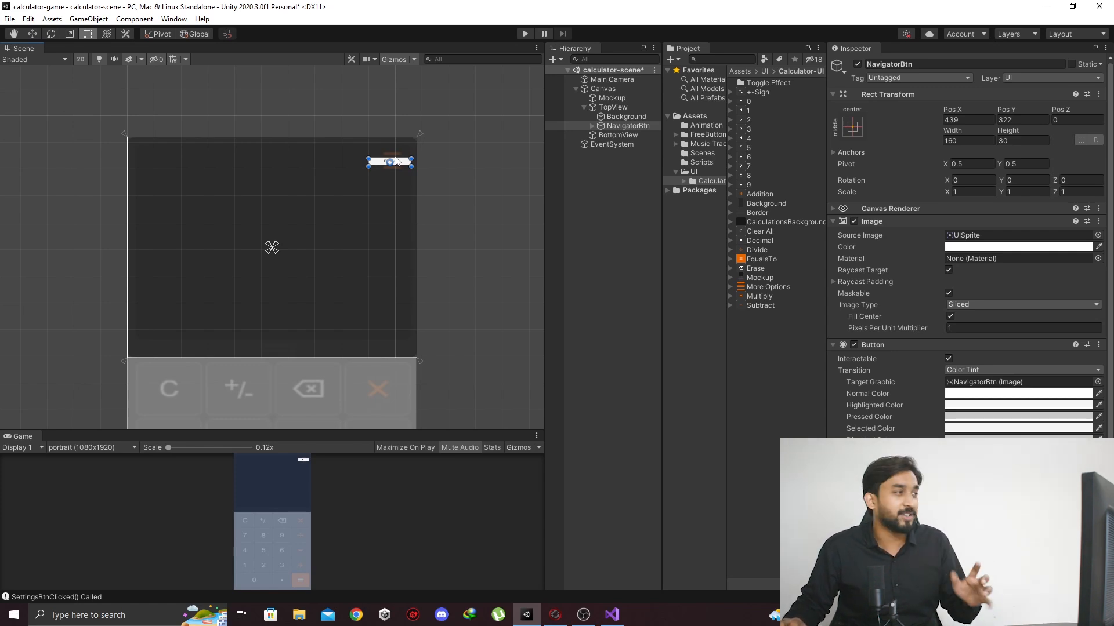
key(w)
key(e)
key(t)
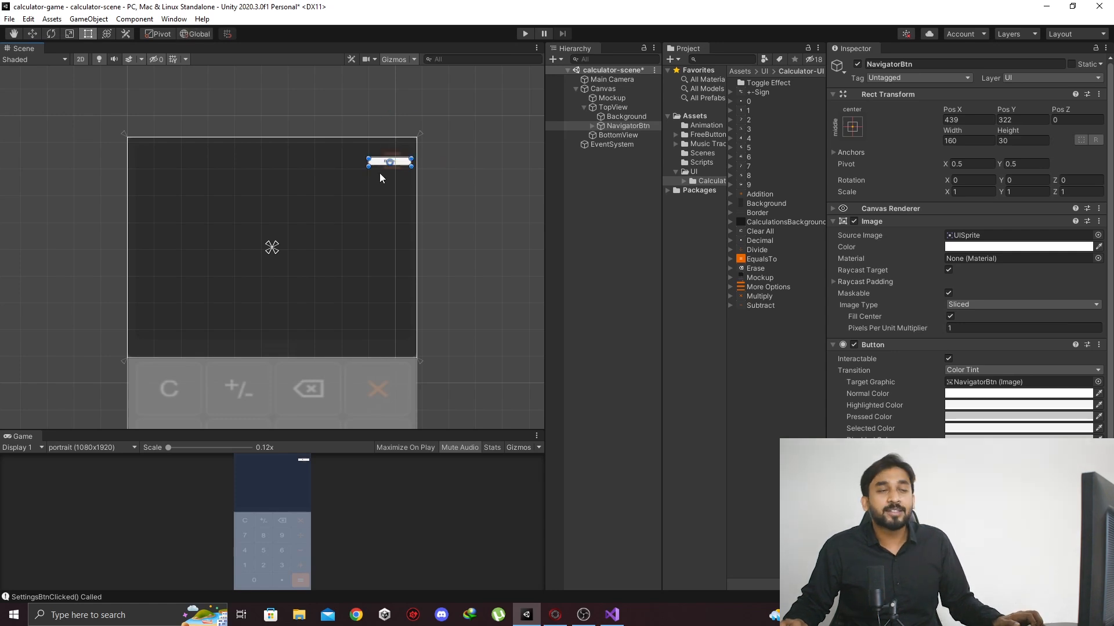
Step: Resize NavigatorBtn with the Rect tool to about 67 by 67 so it covers the mockup's menu icon
drag(368, 166, 378, 174)
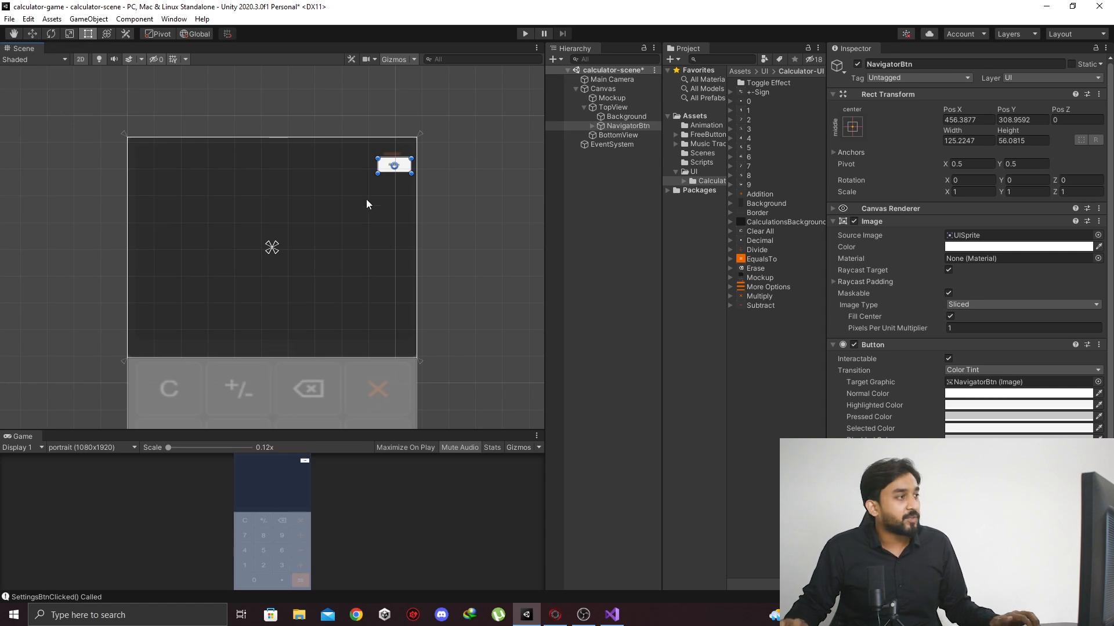
scroll(334, 218, up, 3)
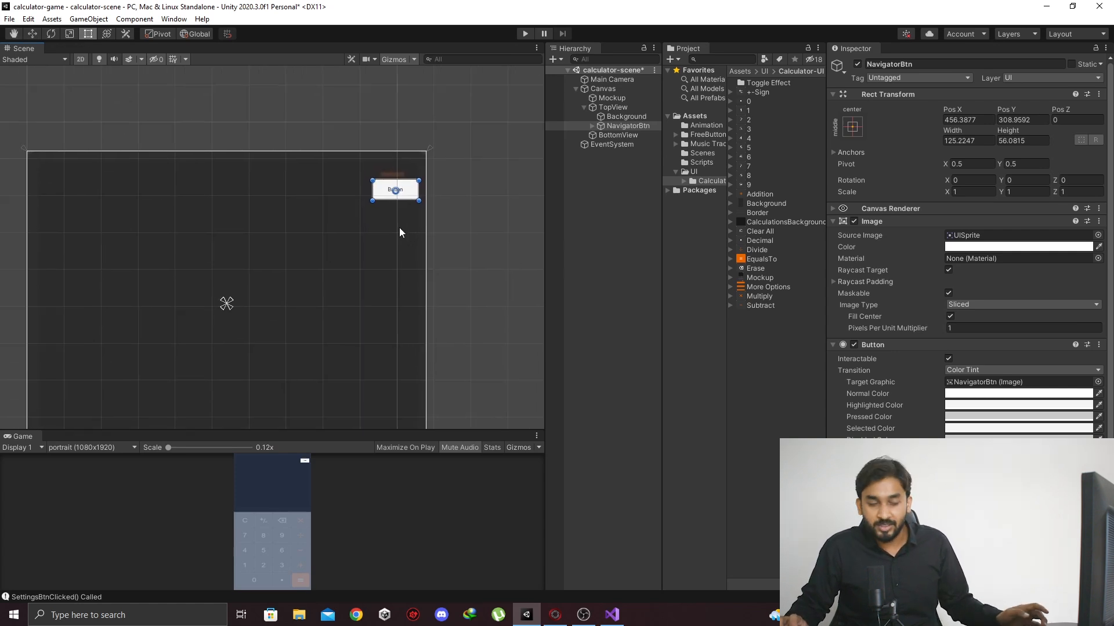
scroll(389, 198, up, 2)
drag(356, 161, 370, 147)
drag(445, 202, 418, 194)
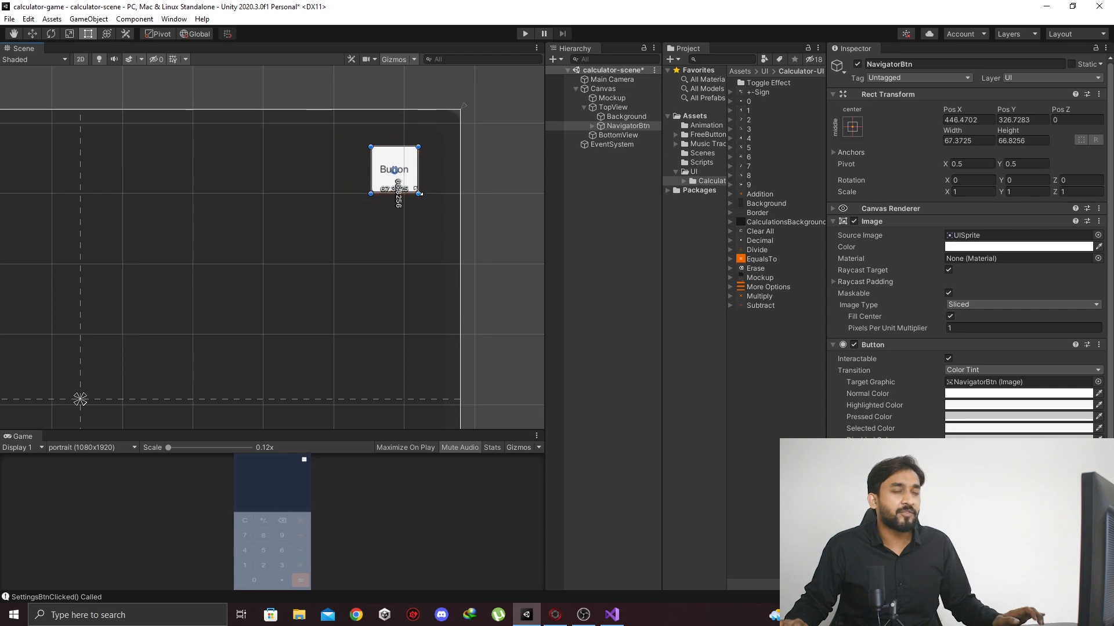
Step: Delete the text child object of NavigatorBtn
click(593, 126)
click(610, 135)
click(598, 126)
click(617, 135)
key(Delete)
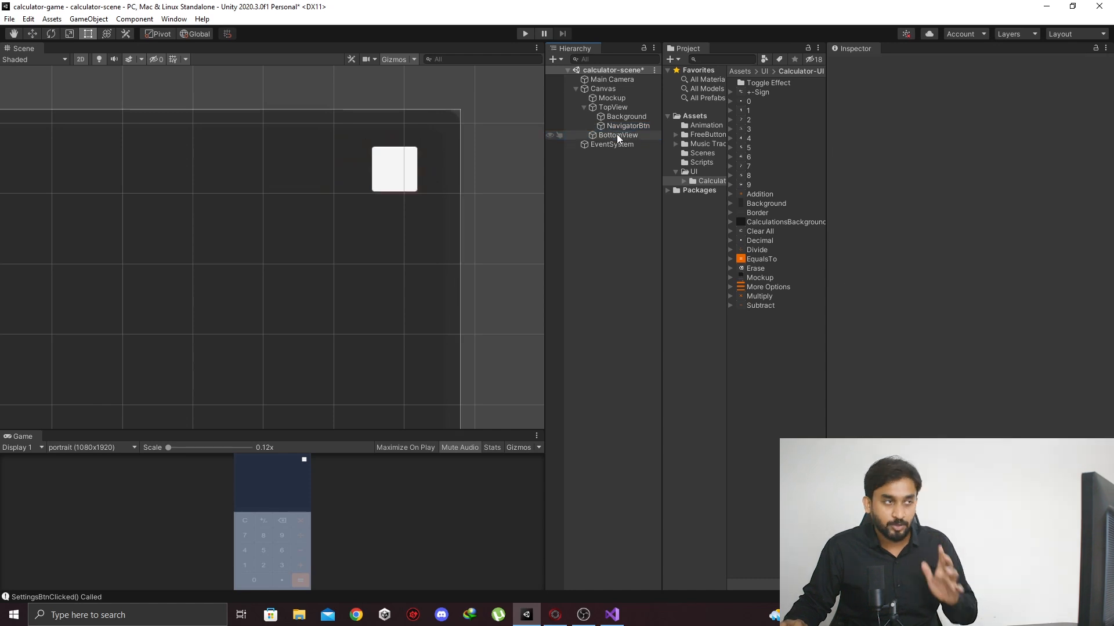
Step: Assign the More Options sprite as the source image of NavigatorBtn
click(619, 126)
double_click(620, 126)
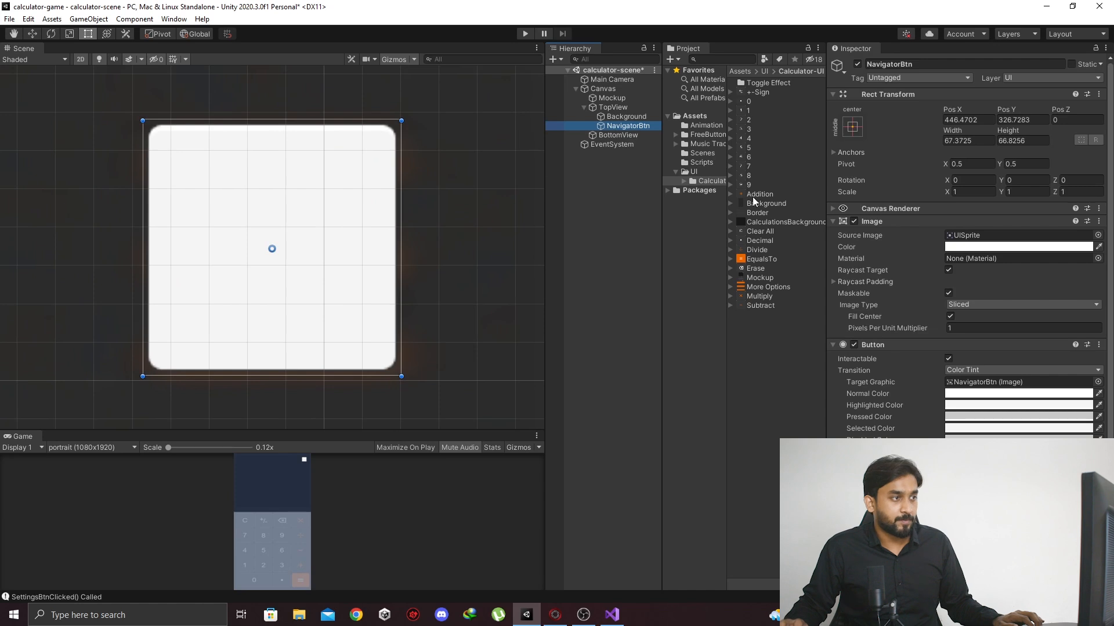
drag(757, 286, 992, 235)
scroll(352, 266, down, 8)
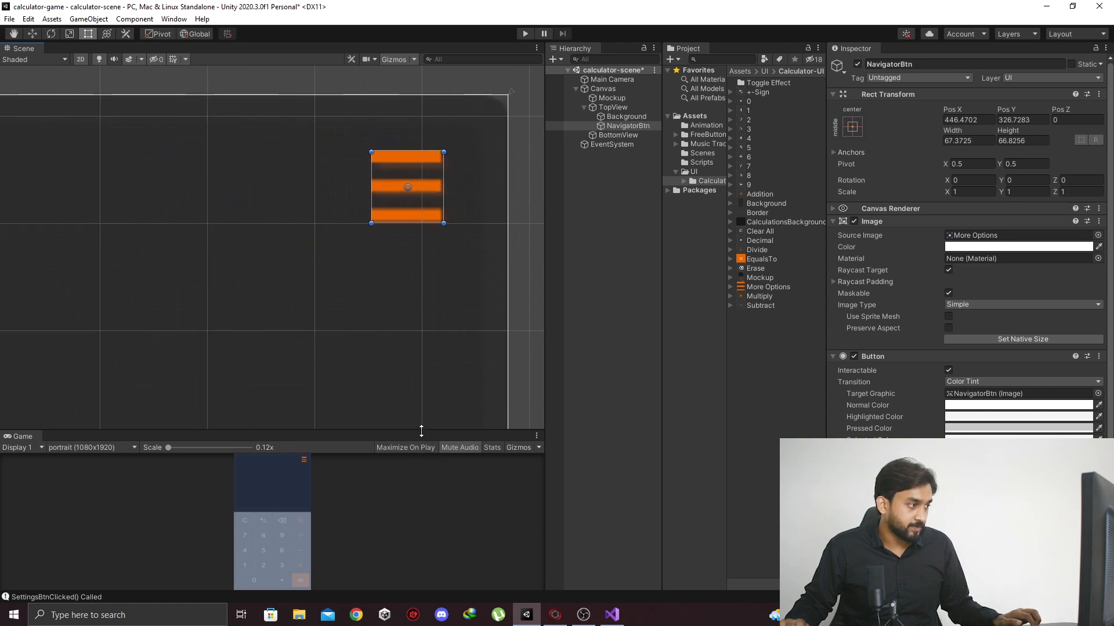
Step: Enlarge the Game view to inspect the navigator button in the calculator layout, and save the scene
drag(420, 433, 420, 172)
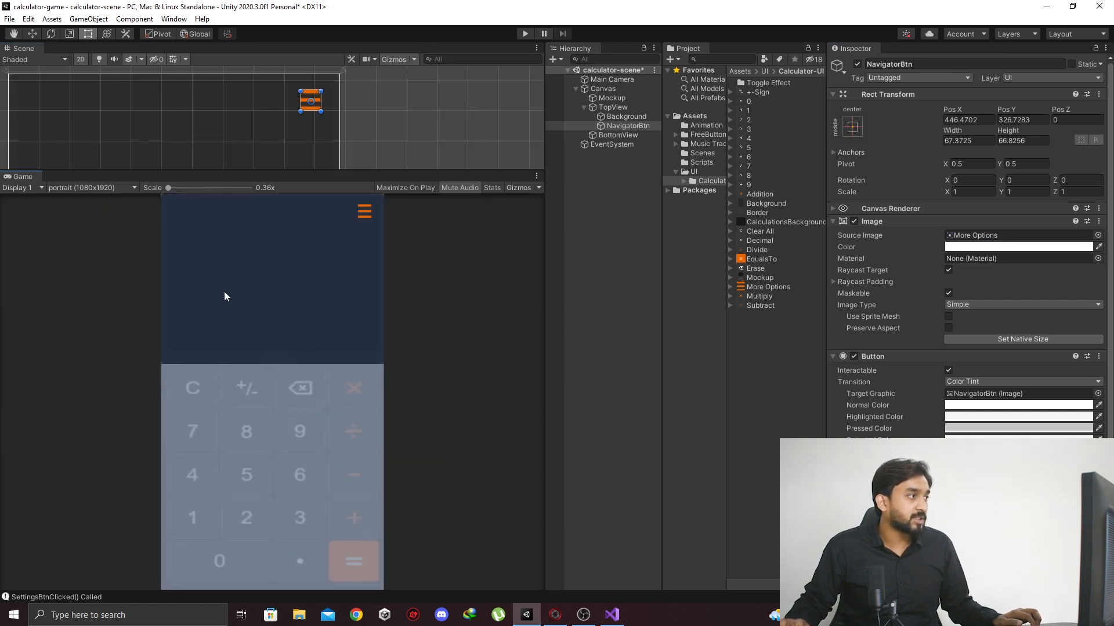
mouse_move(392, 169)
mouse_down()
mouse_move(390, 326)
mouse_move(392, 172)
mouse_up()
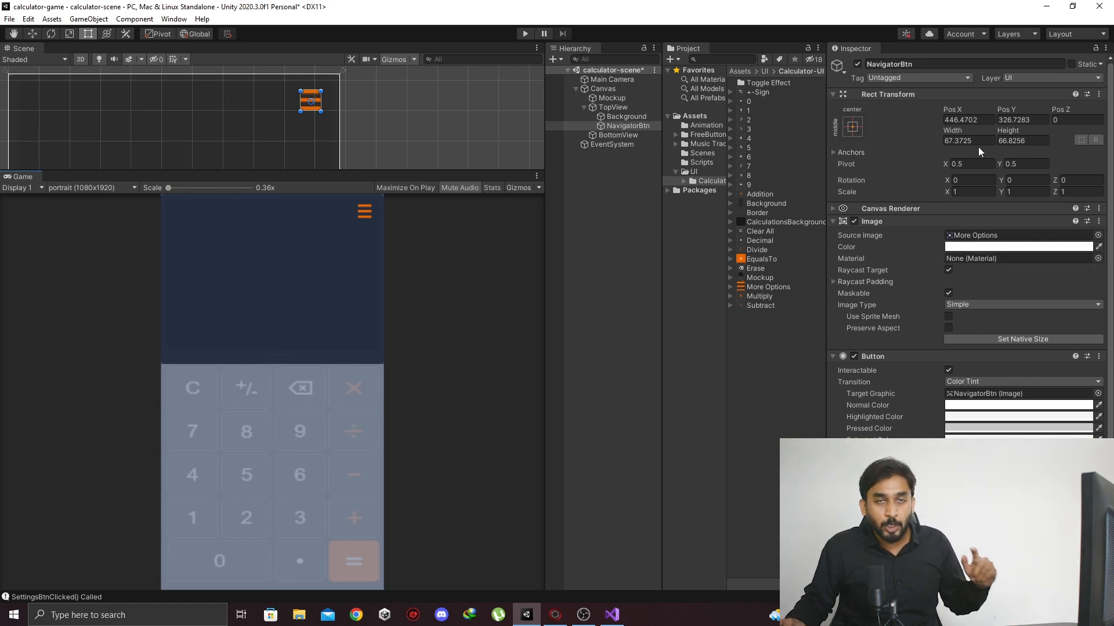
key(shift+space)
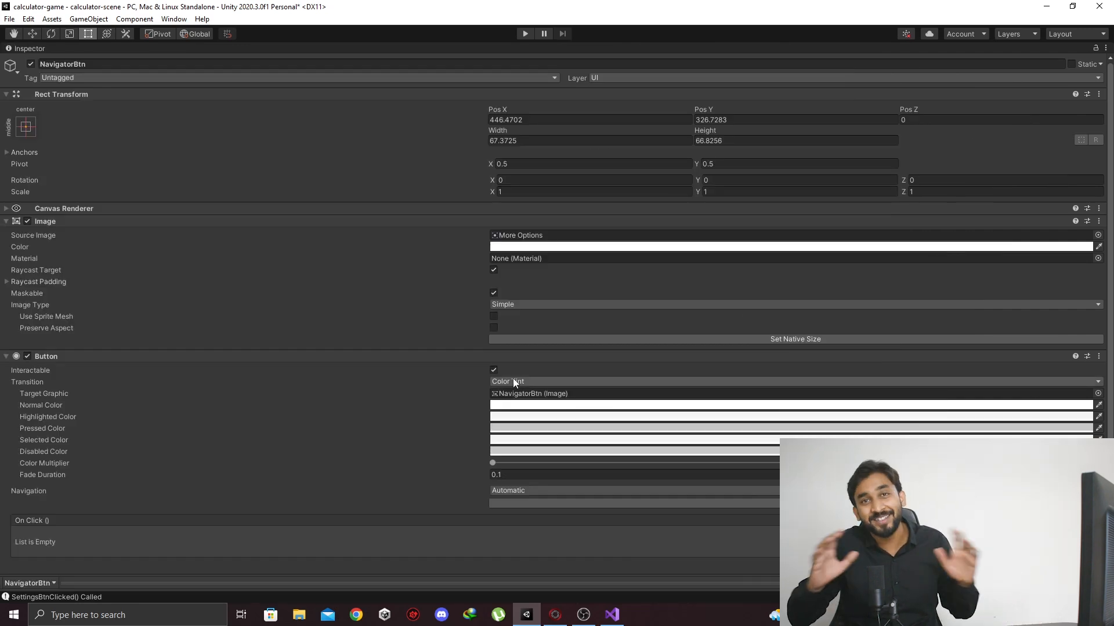
key(shift+space)
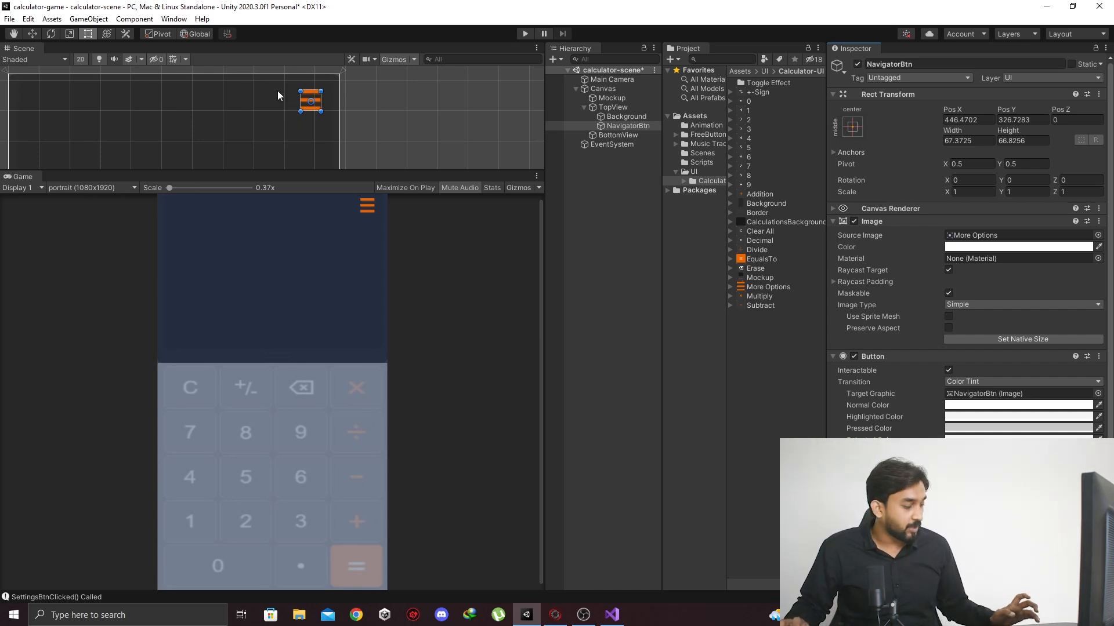
key(shift+space)
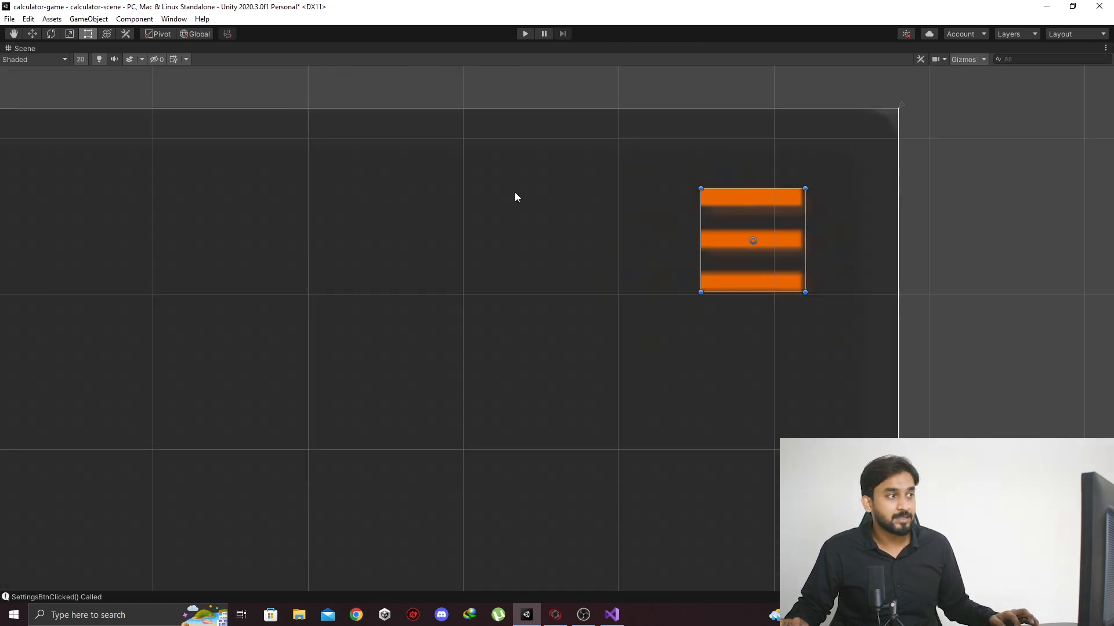
middle_drag(619, 279, 644, 258)
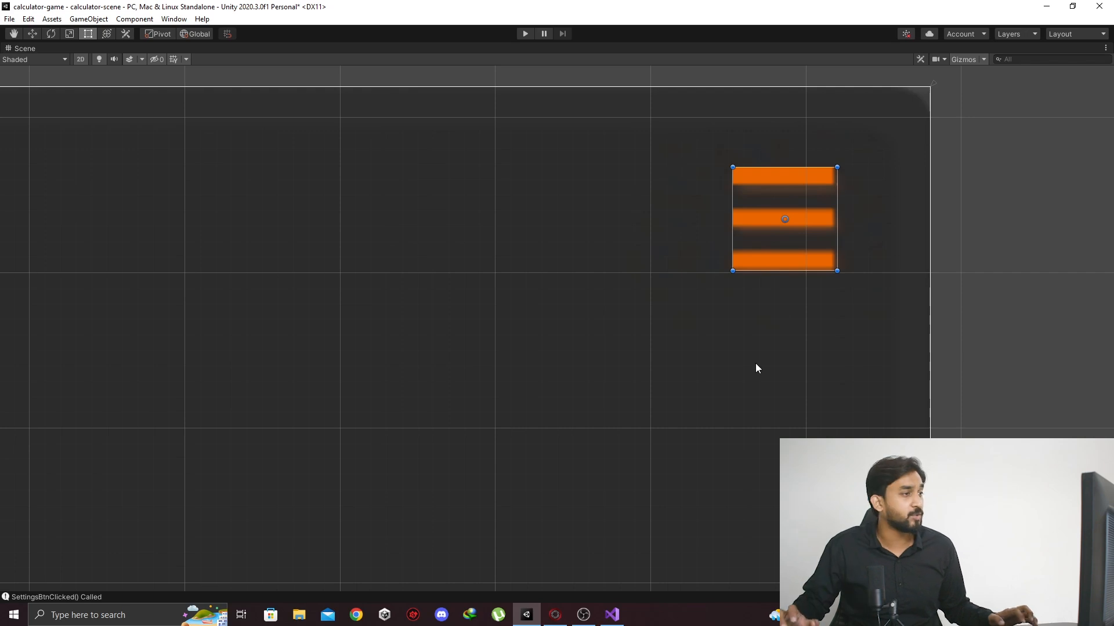
key(shift+space)
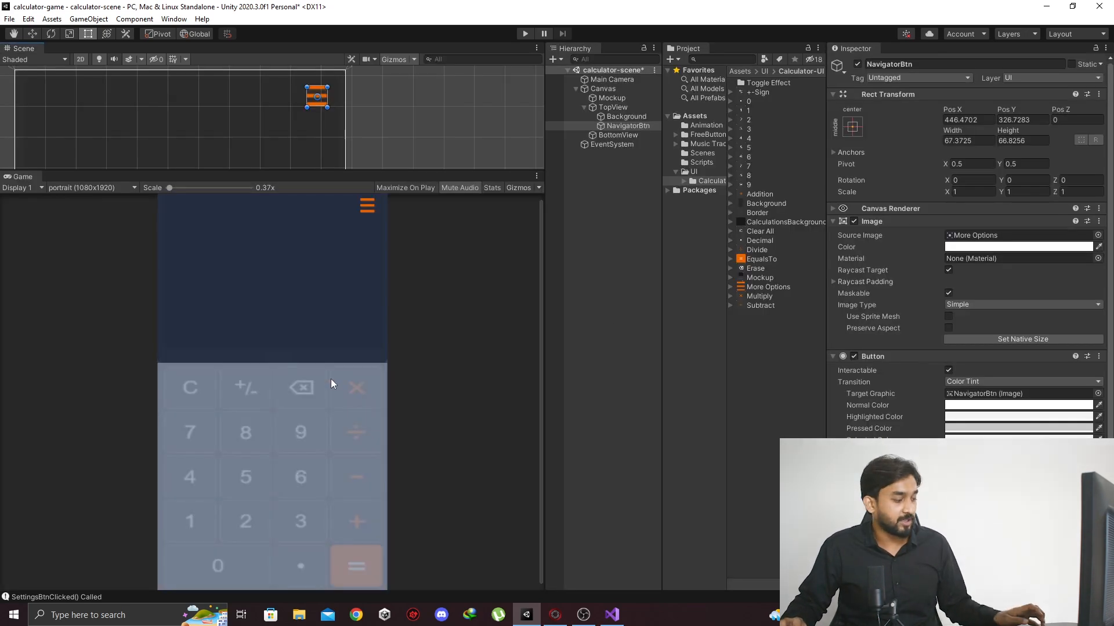
key(shift+space)
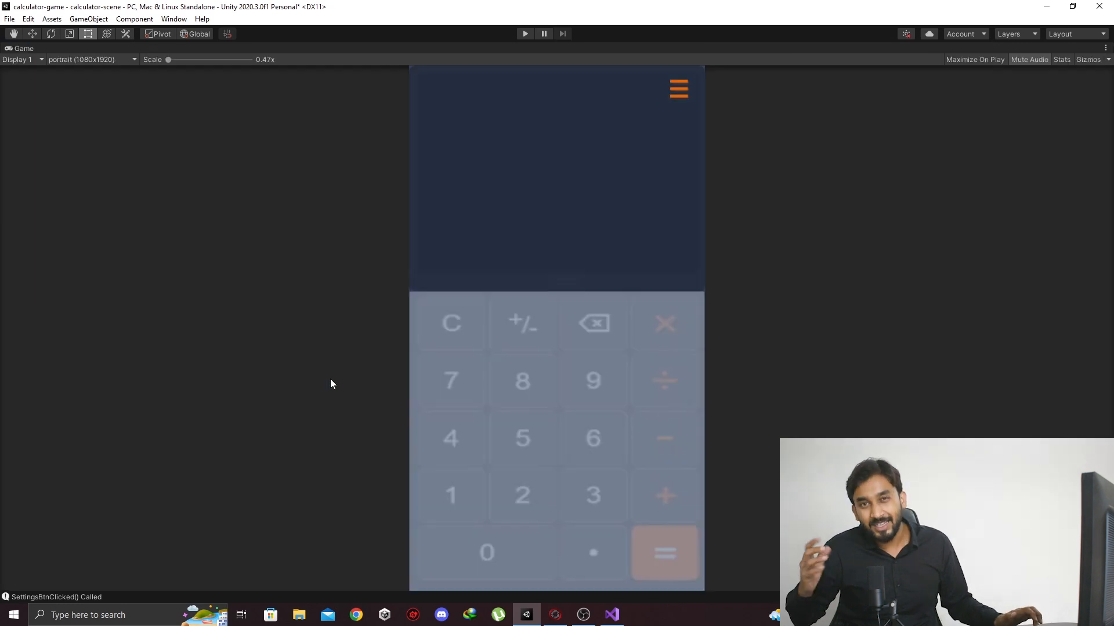
key(shift+space)
key(ctrl+s)
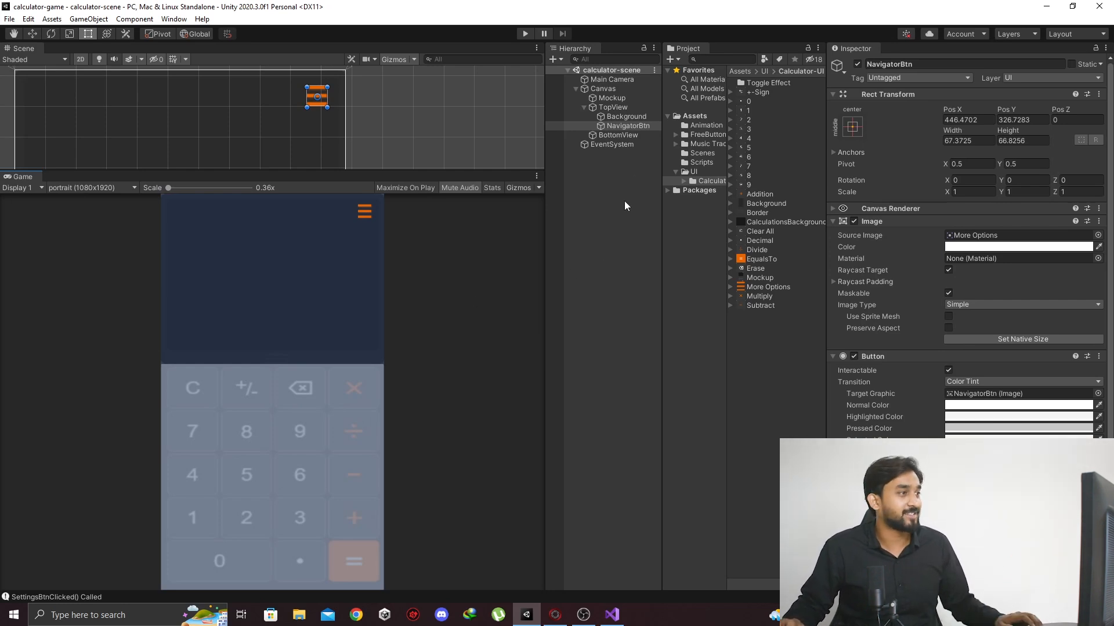
click(584, 107)
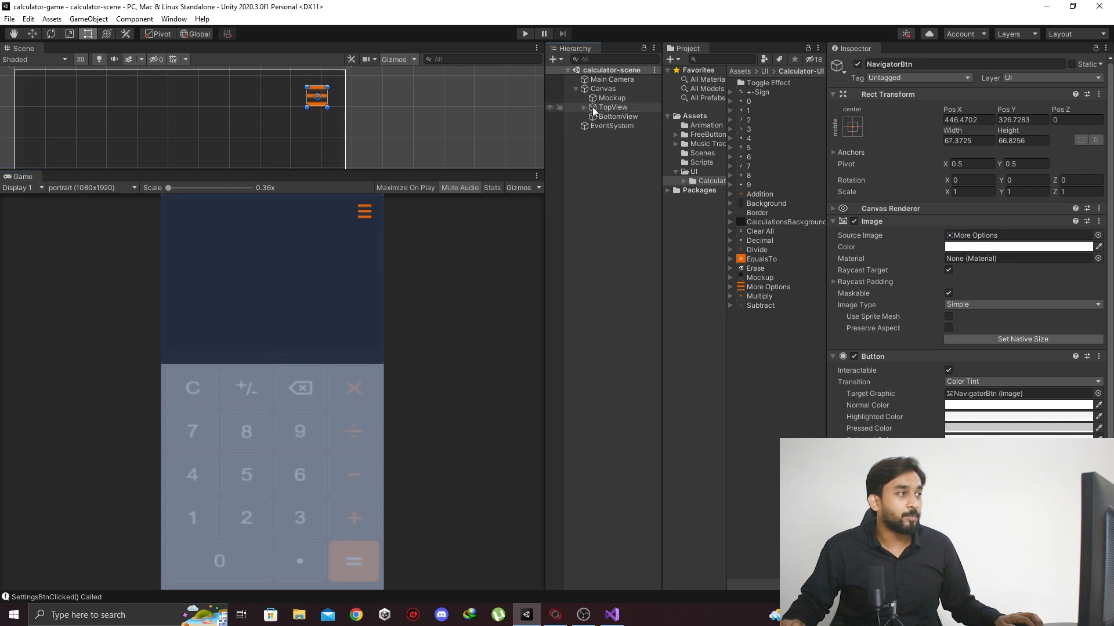
click(583, 106)
right_click(617, 106)
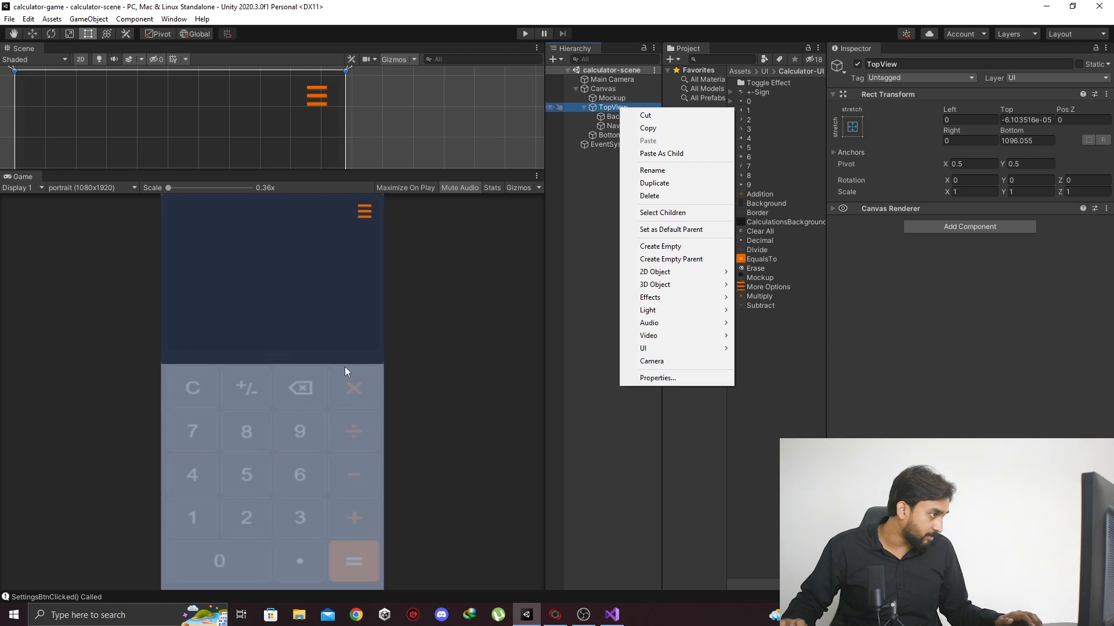
click(468, 317)
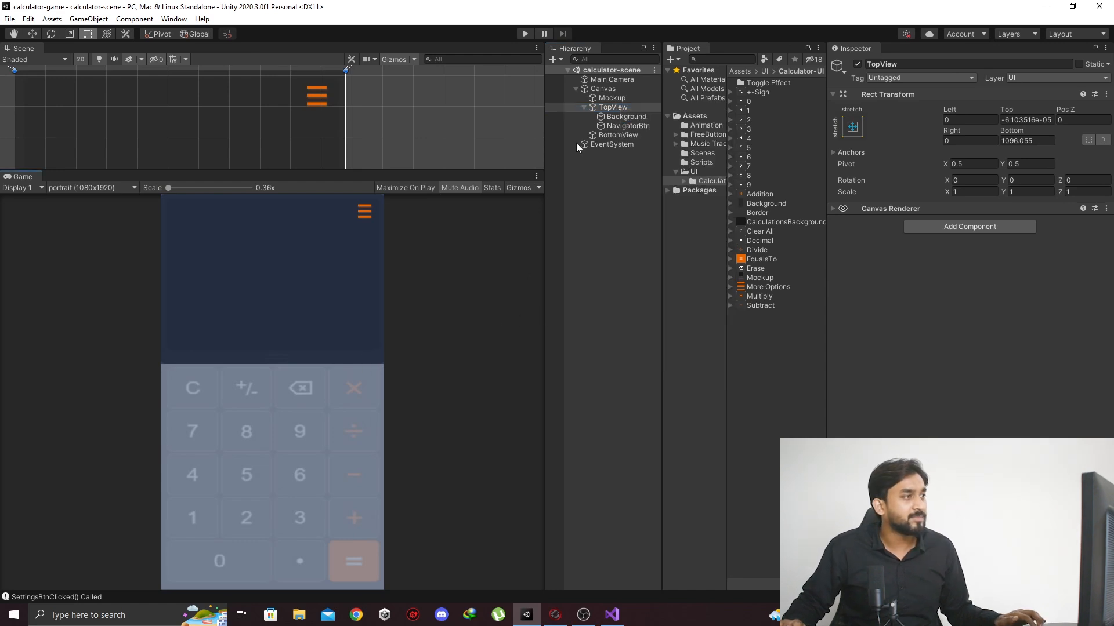
Step: Collapse TopView in the hierarchy and frame BottomView in the Scene view
click(584, 106)
click(597, 116)
double_click(598, 117)
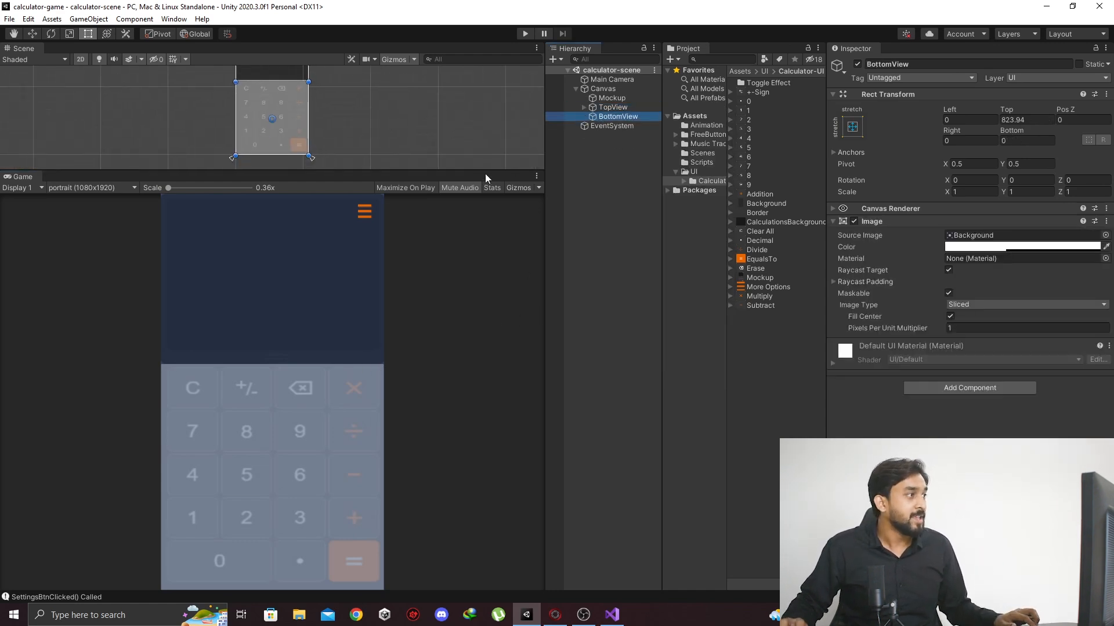
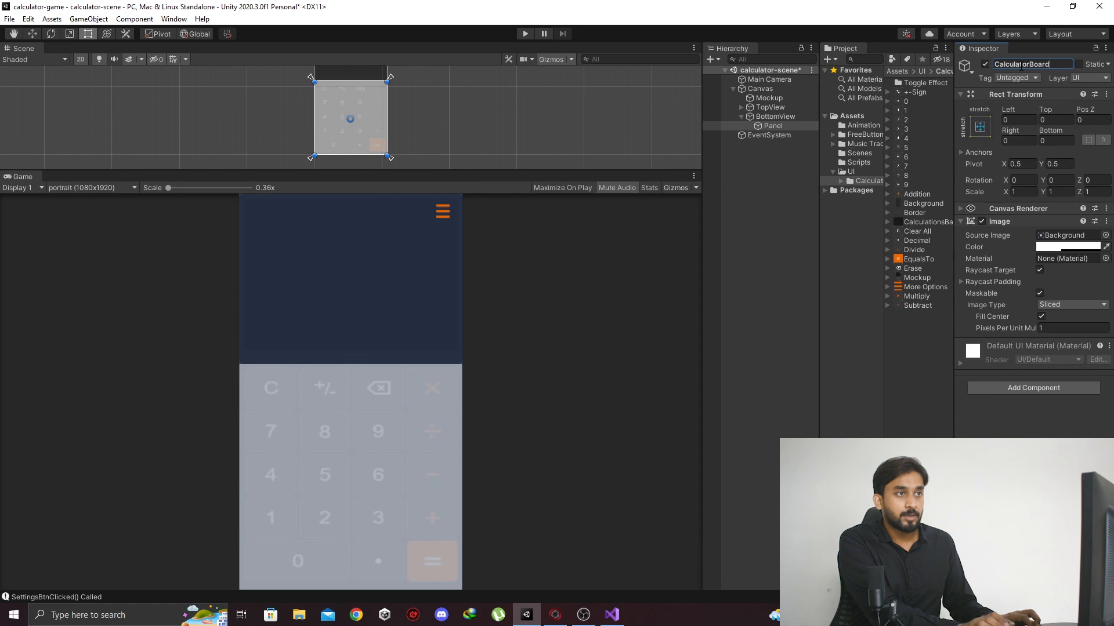
Step: Rename the panel inside BottomView as CalculatorBoard and save the scene
text(d)
key(Return)
key(ctrl+s)
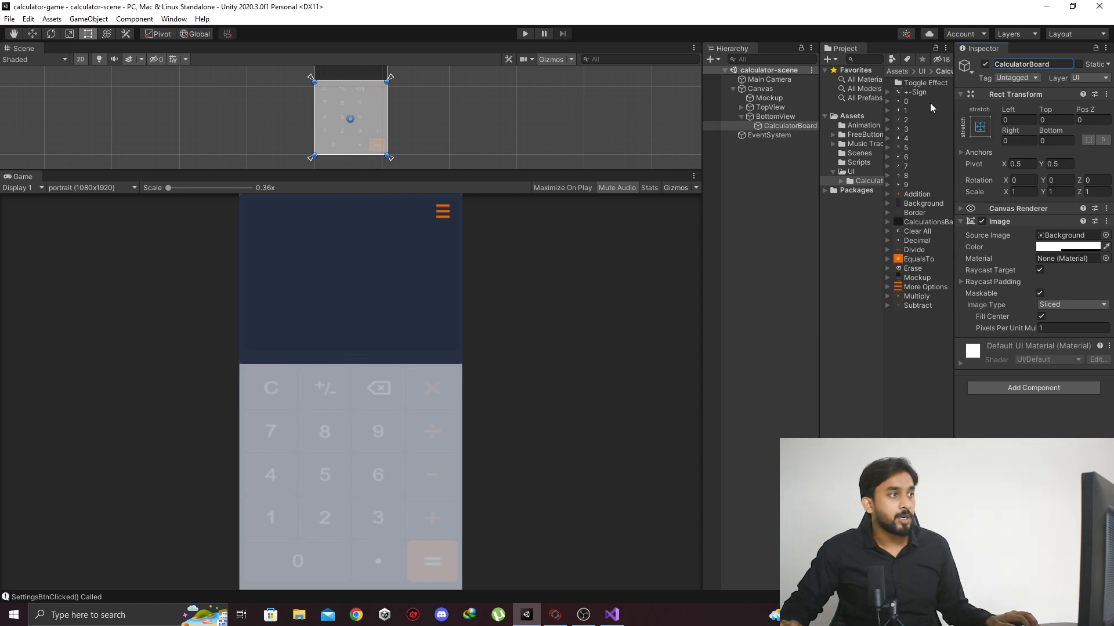
right_click(782, 125)
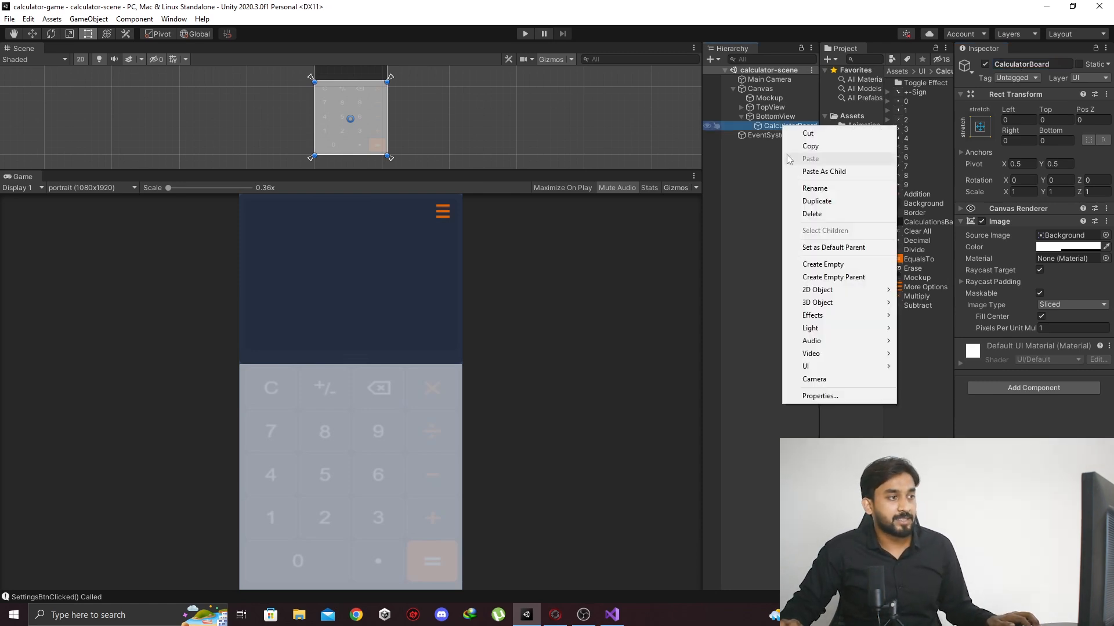
mouse_move(855, 370)
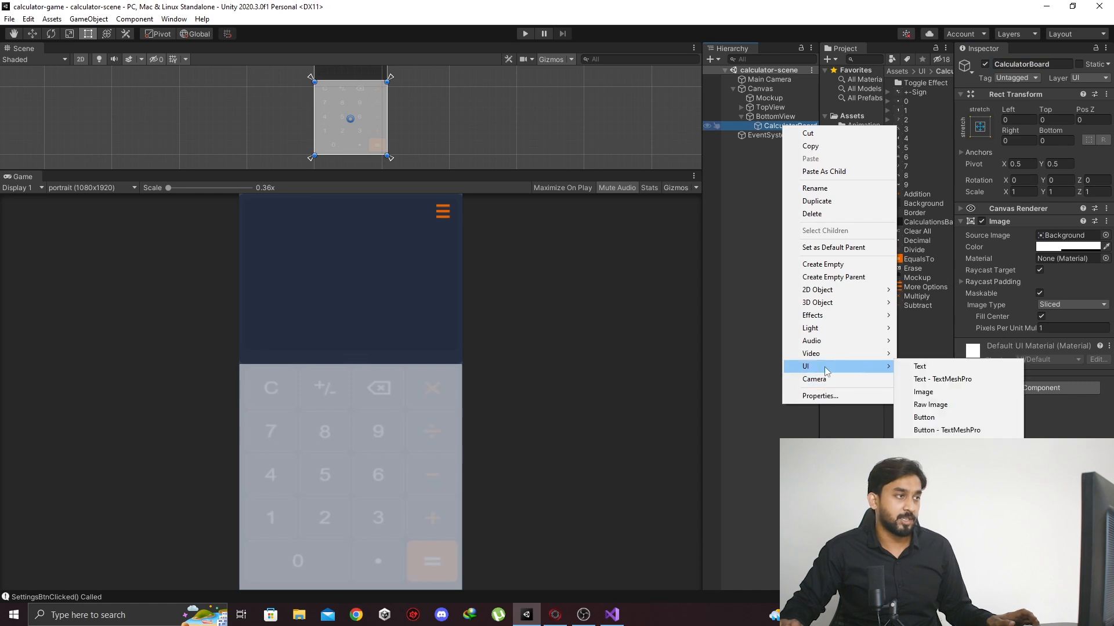
click(778, 144)
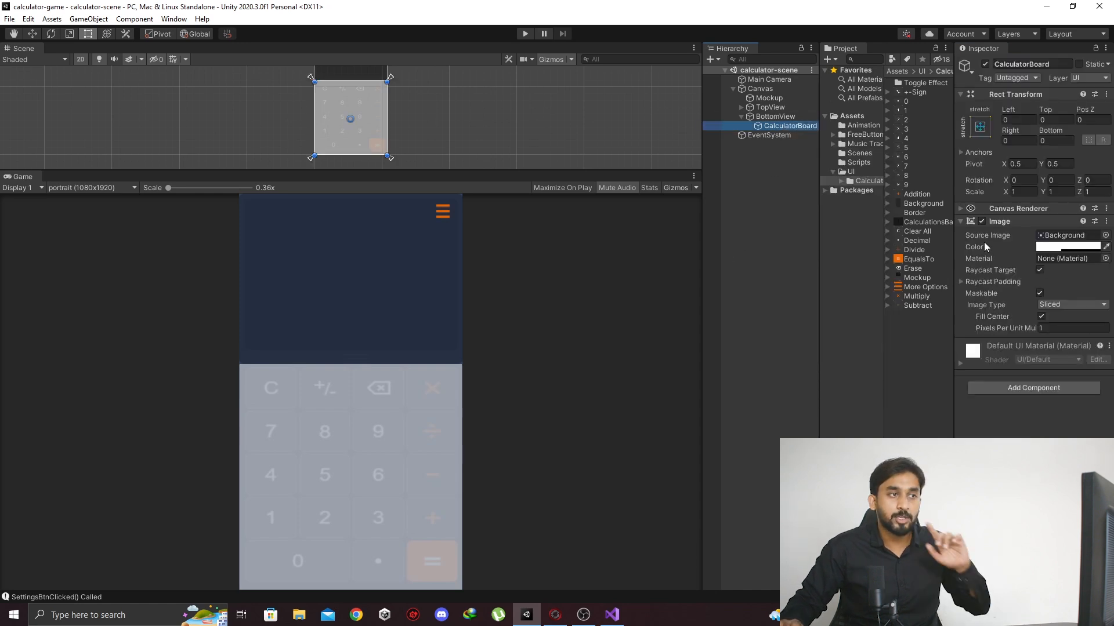
Step: Remove the Image component from CalculatorBoard
right_click(1004, 223)
click(1029, 252)
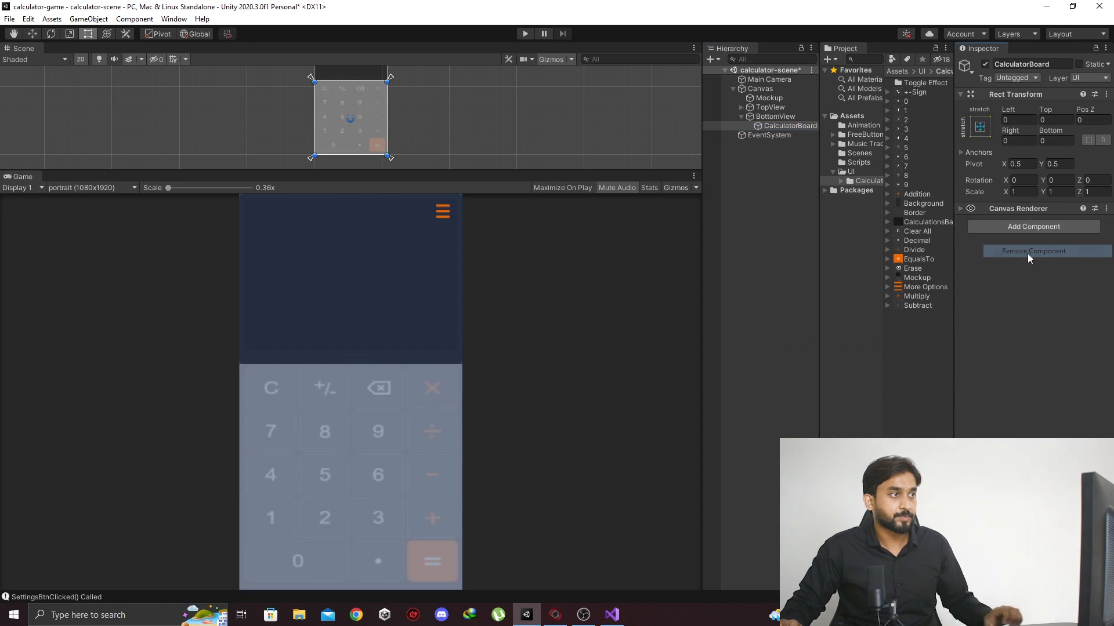
Step: Add a UI Button inside CalculatorBoard and name it 1
right_click(776, 125)
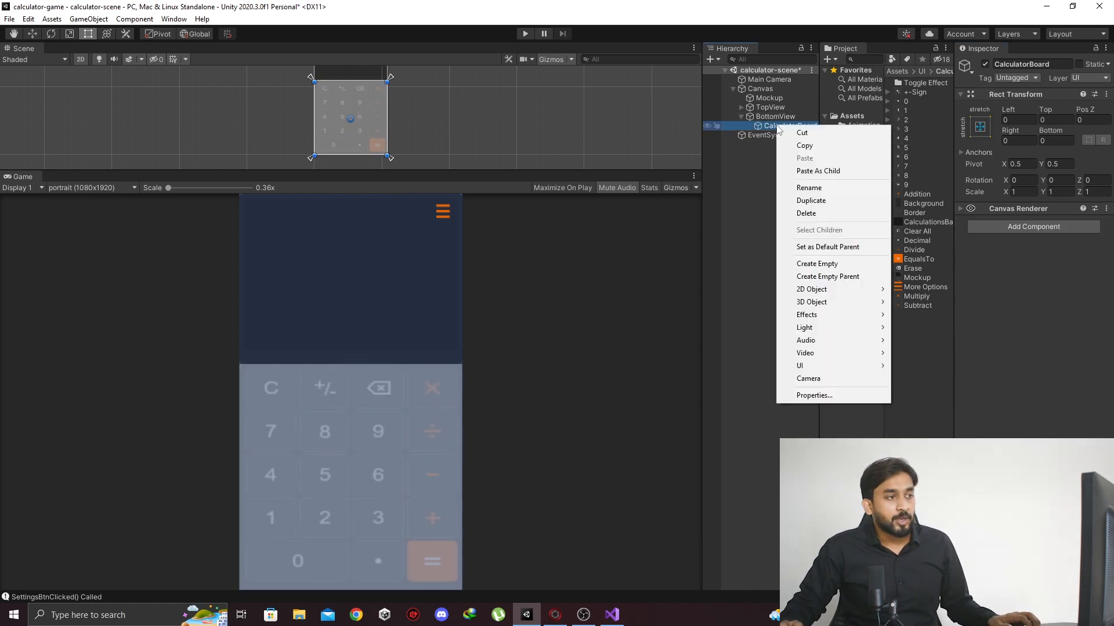
mouse_move(859, 372)
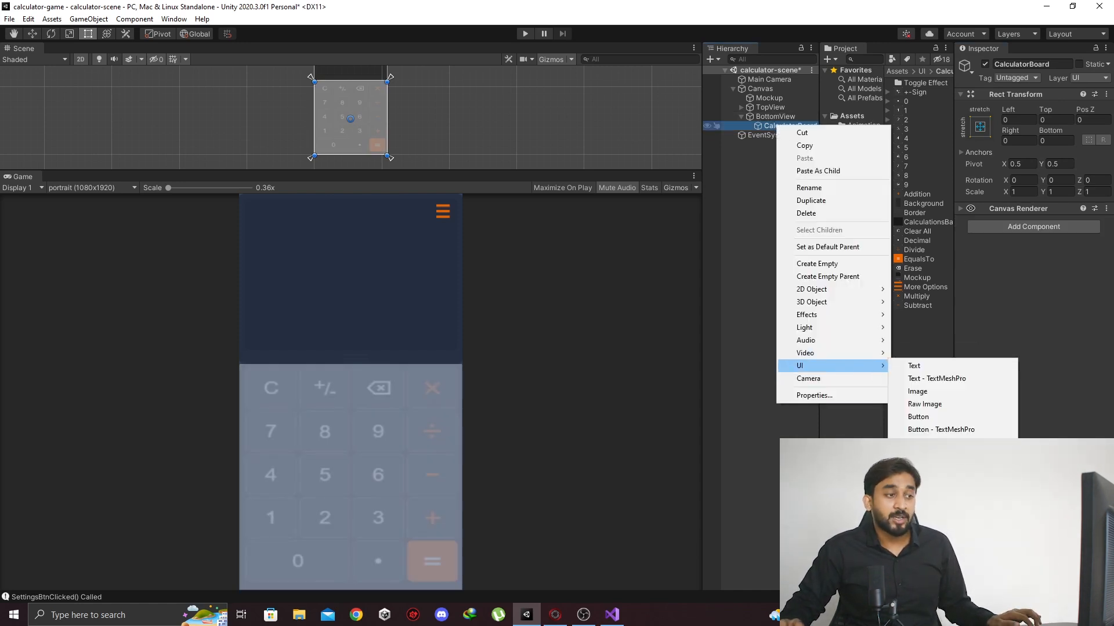
click(928, 417)
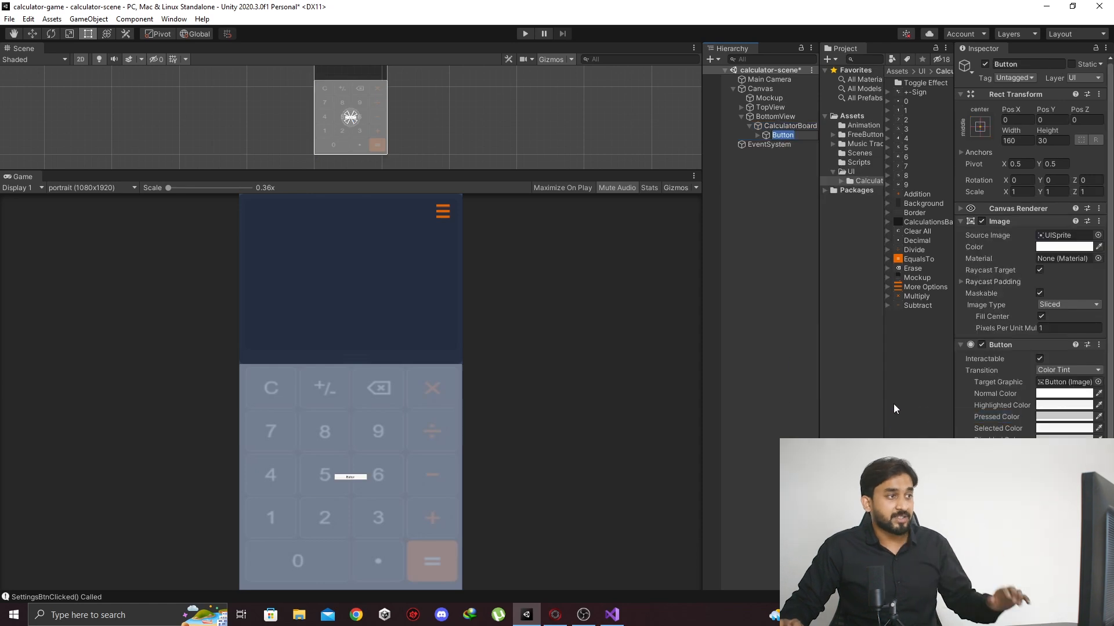
click(1026, 64)
text(1)
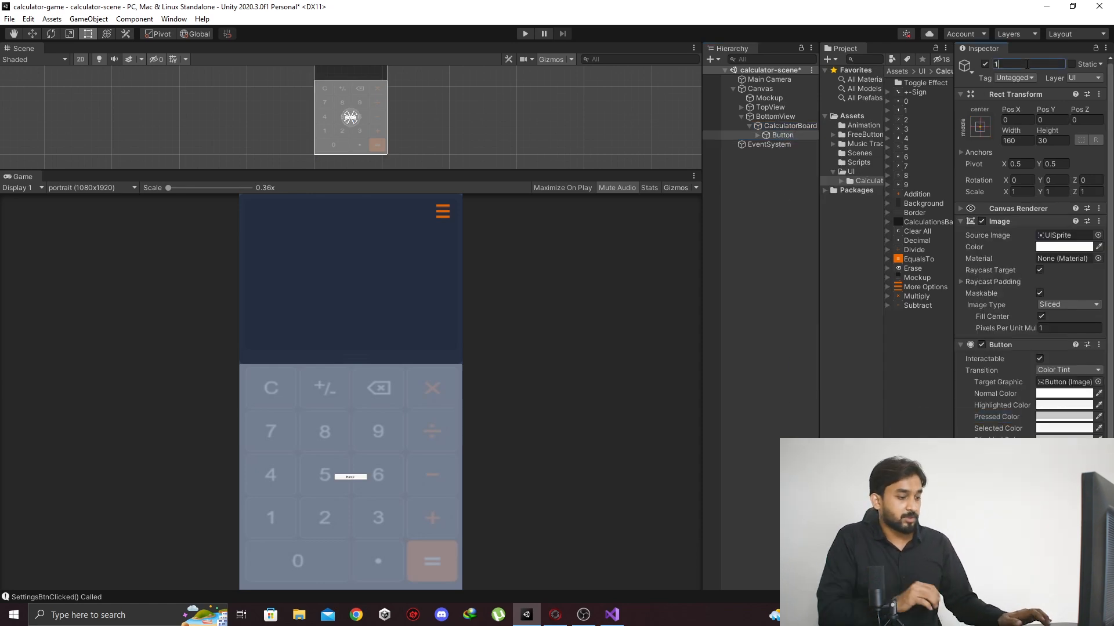
key(Return)
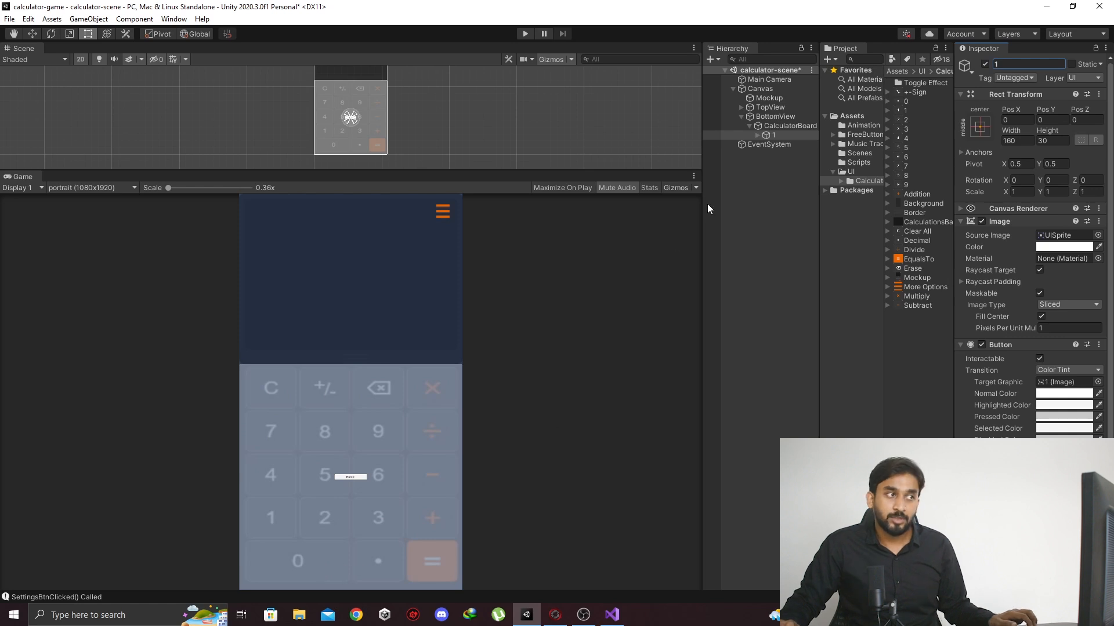
Step: Duplicate button 1 ten times inside CalculatorBoard
click(772, 128)
click(782, 137)
key(ctrl+d)
key(ctrl+d)
key(ctrl+d)
key(ctrl+d)
key(ctrl+d)
key(ctrl+d)
key(ctrl+d)
key(ctrl+d)
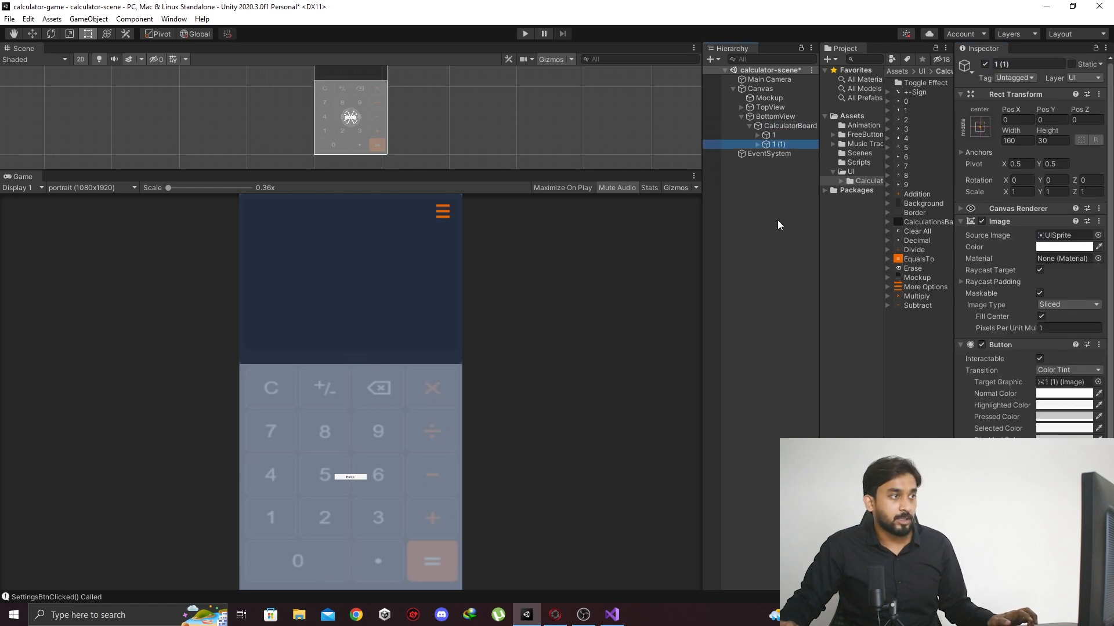
key(ctrl+d)
key(ctrl+d)
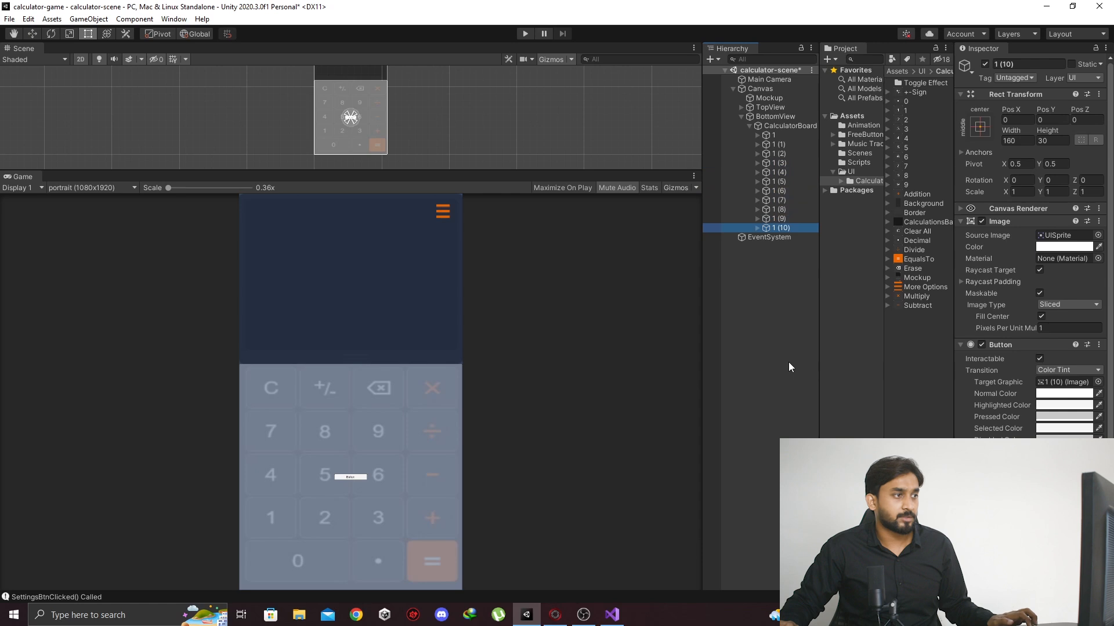
Step: Delete the surplus button copy 1 (10) from CalculatorBoard
shift+click(790, 135)
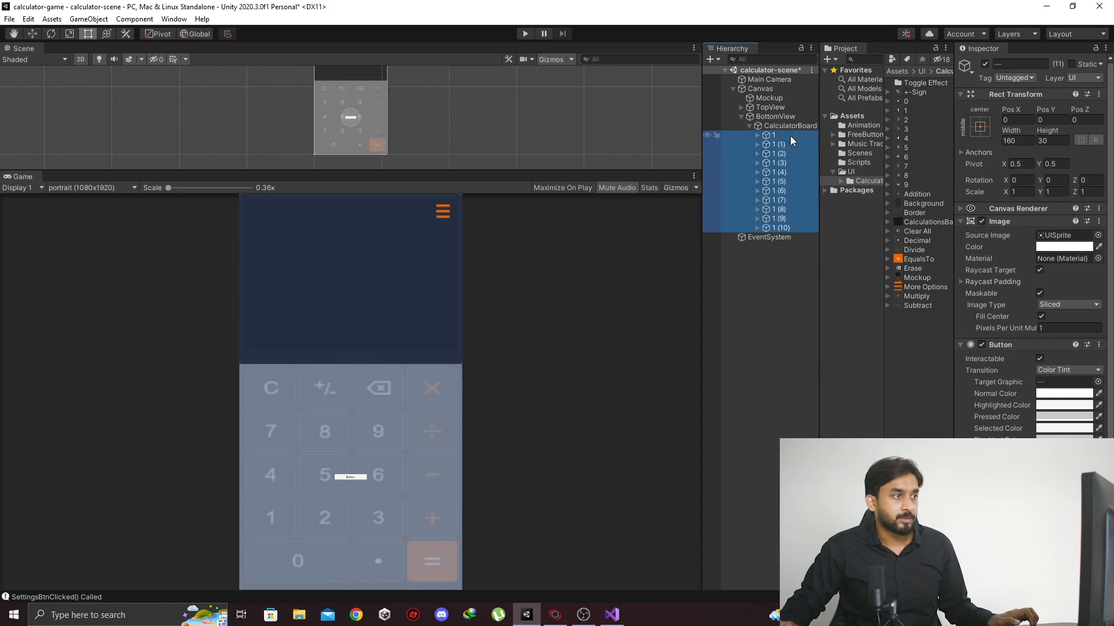
click(788, 148)
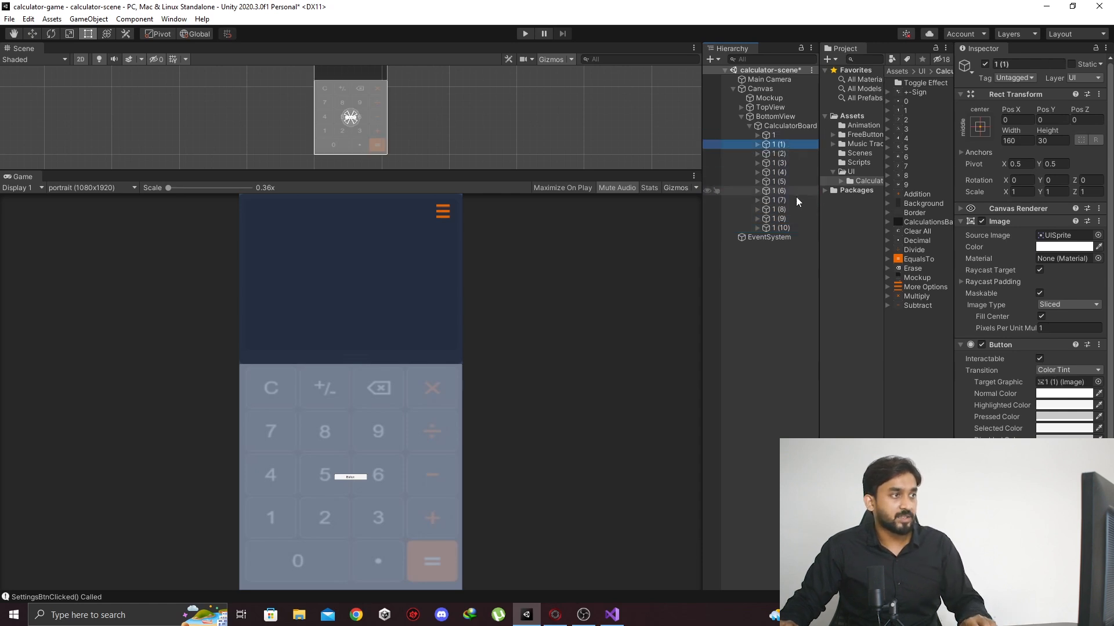
click(795, 215)
click(798, 227)
key(Delete)
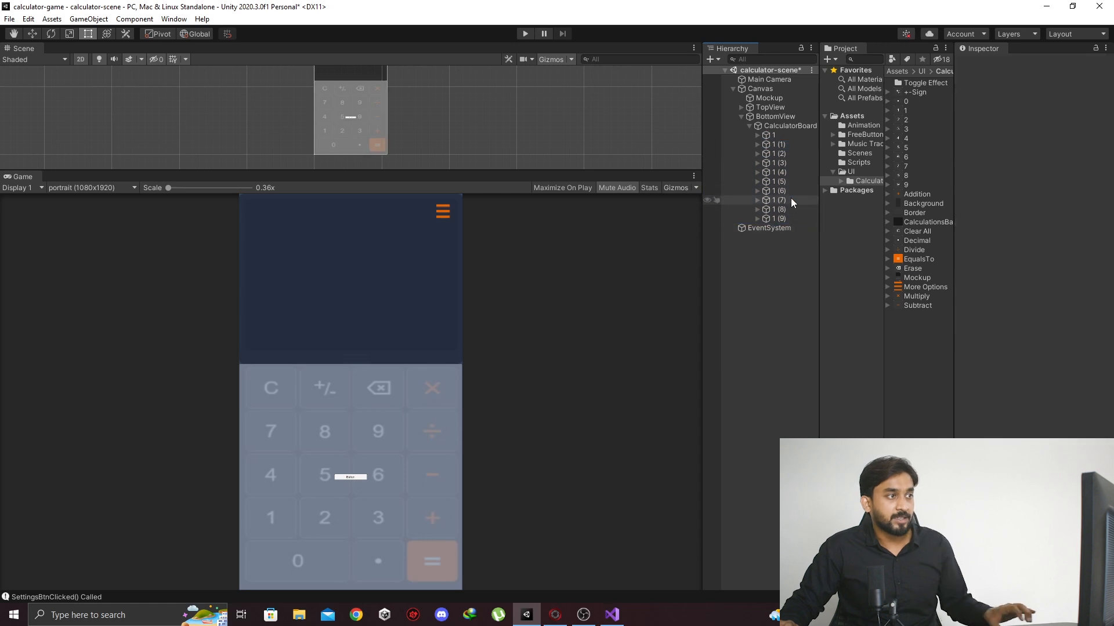
Step: Duplicate all ten buttons from 1 through 1 (9) together inside CalculatorBoard
click(794, 218)
shift+click(777, 134)
key(ctrl+d)
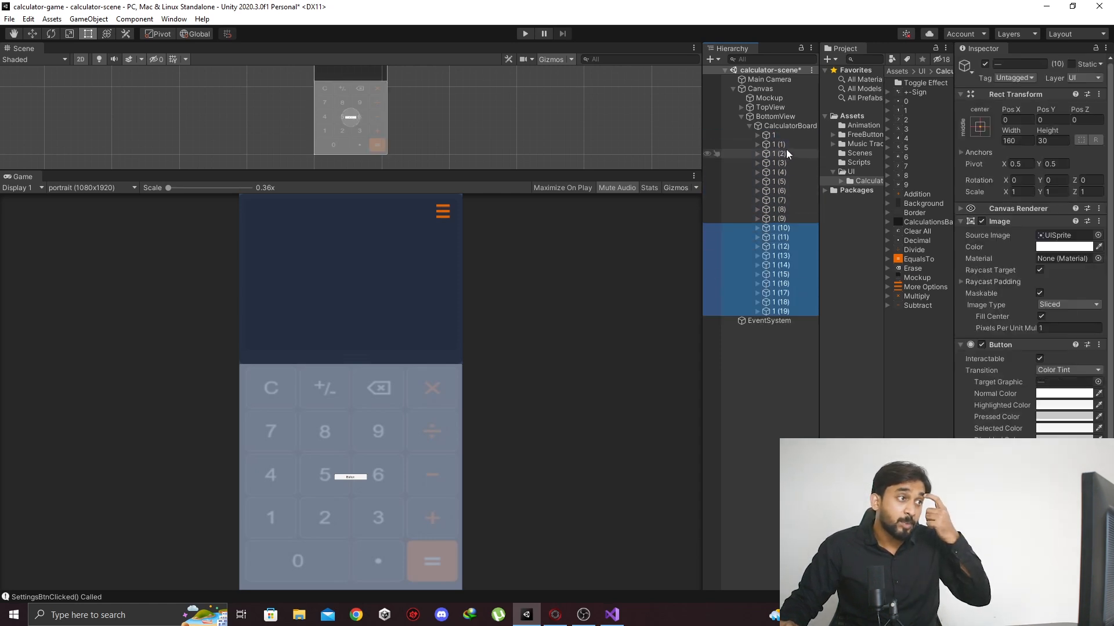
Step: Frame button 1 in the Scene view and make the Scene view taller relative to the Game view
click(784, 134)
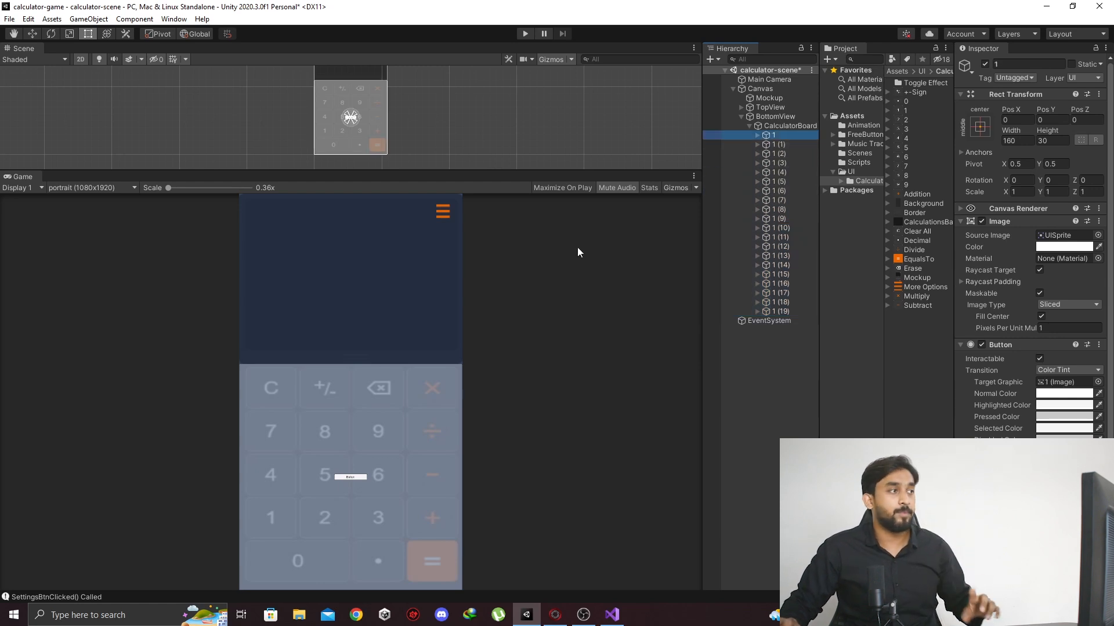
middle_drag(507, 131, 593, 100)
middle_drag(512, 114, 561, 162)
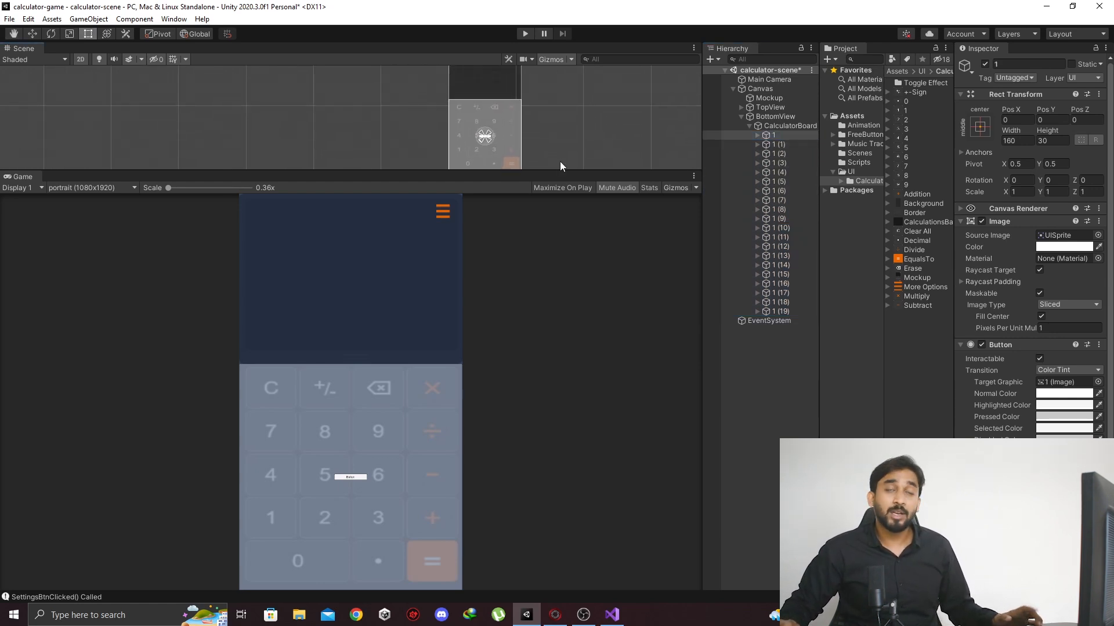
scroll(559, 163, up, 4)
middle_drag(425, 127, 493, 126)
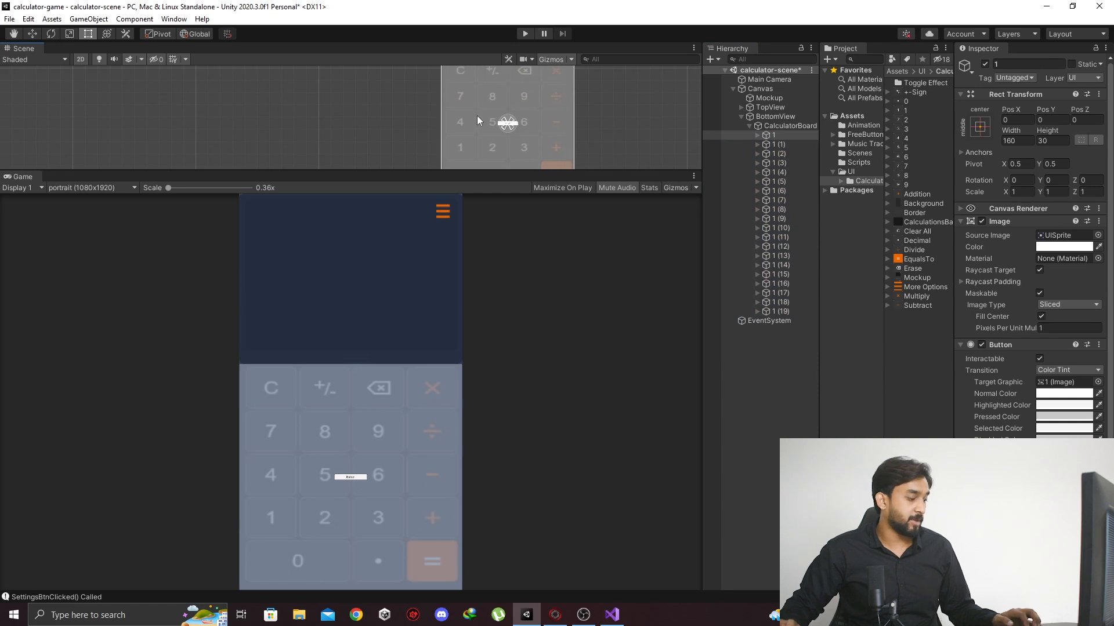
scroll(585, 157, down, 2)
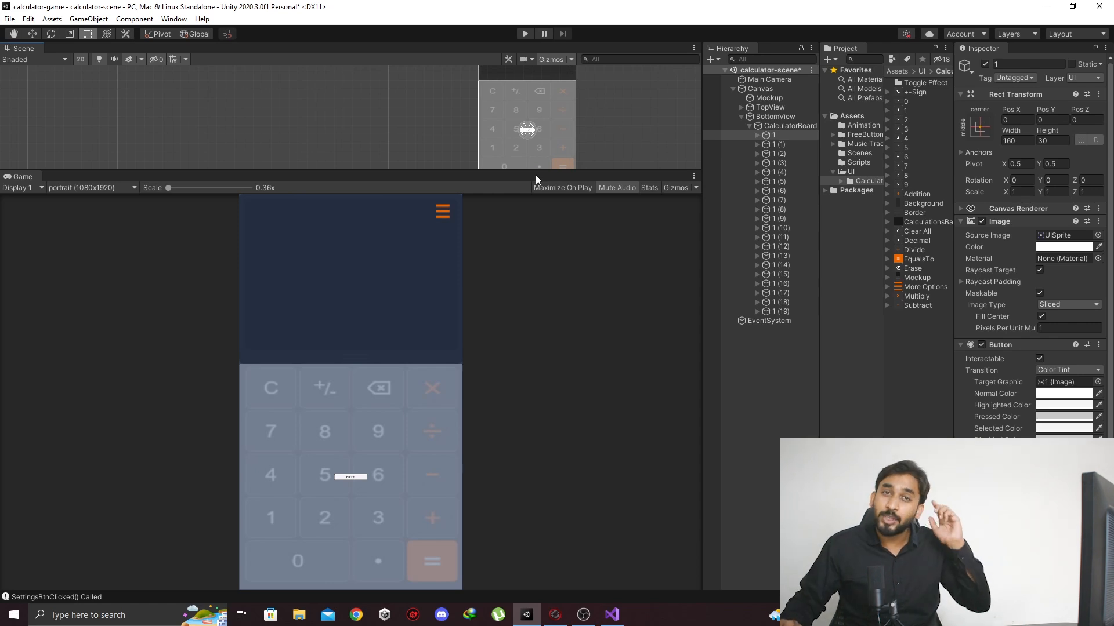
scroll(544, 156, up, 6)
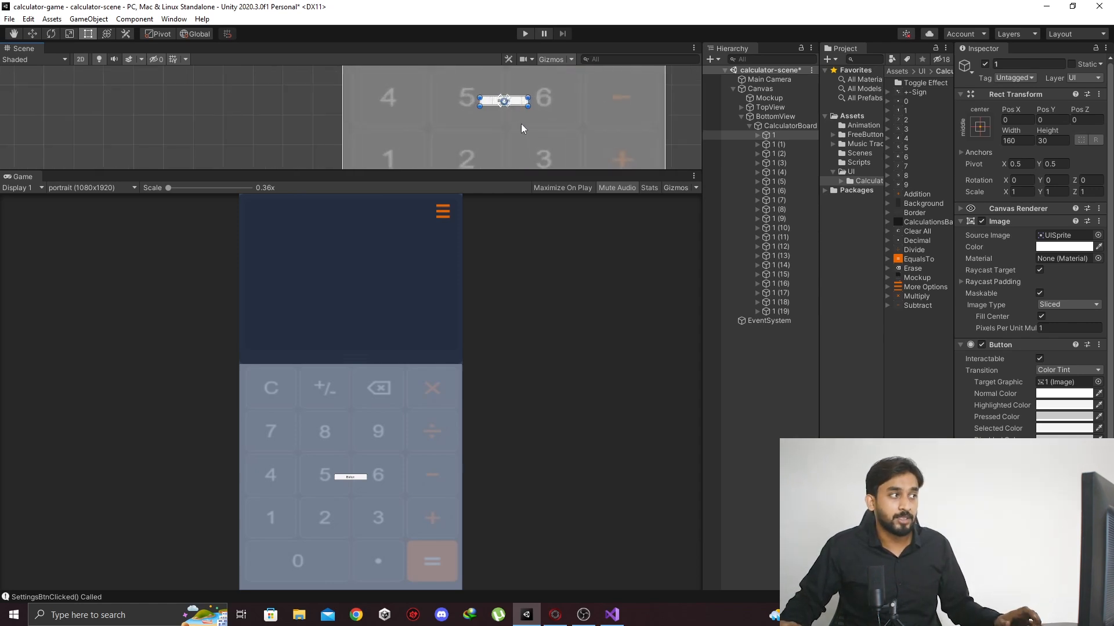
scroll(520, 124, down, 4)
scroll(519, 121, down, 5)
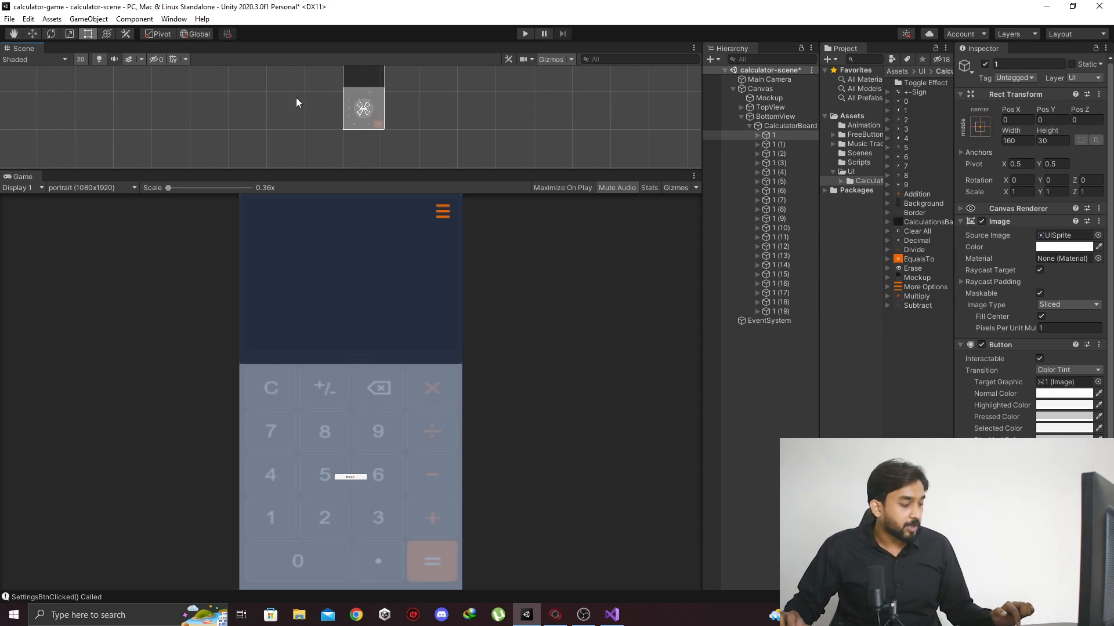
key(f)
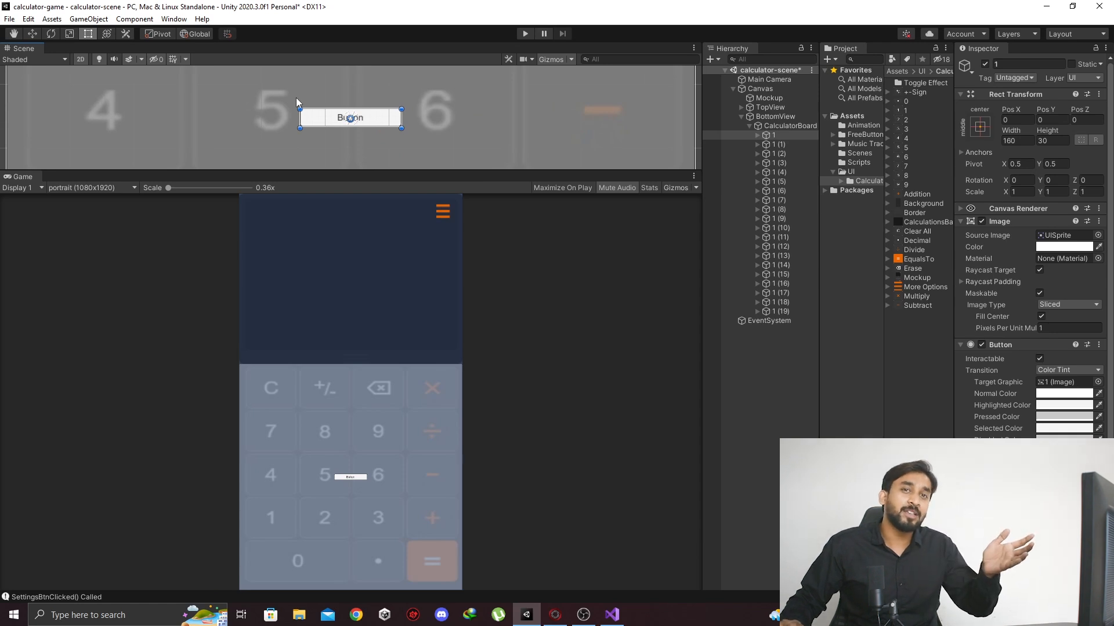
scroll(374, 93, down, 3)
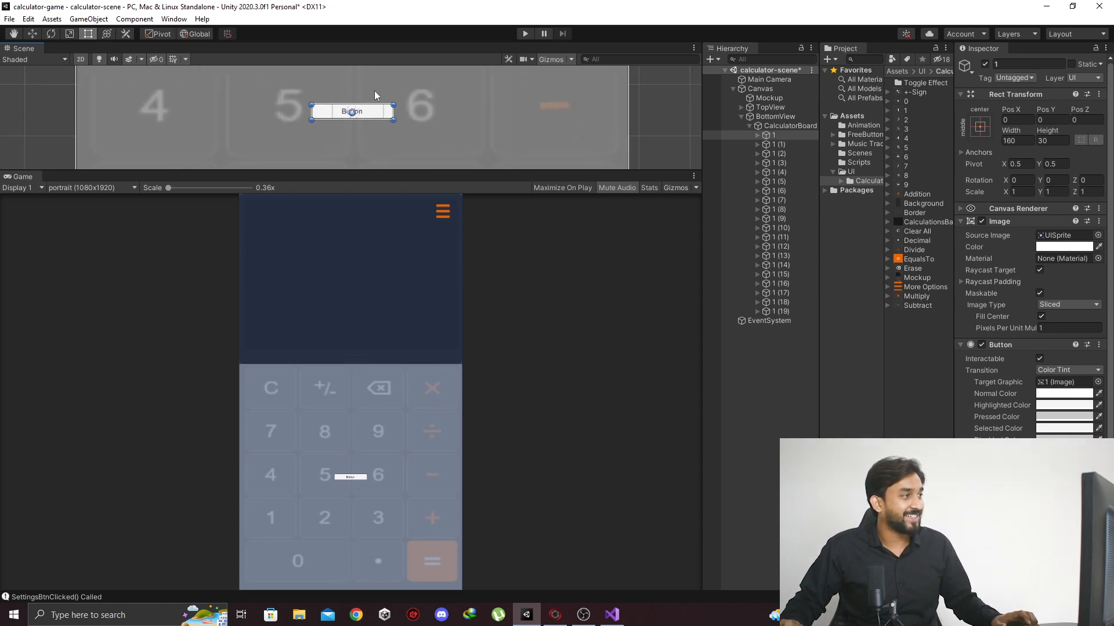
scroll(416, 121, down, 2)
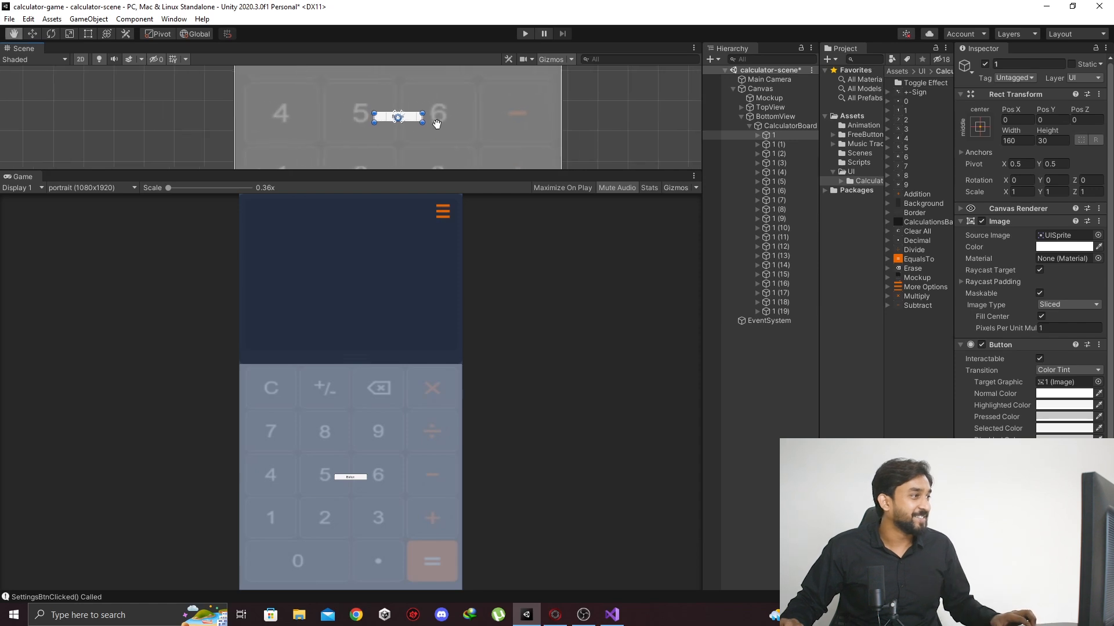
drag(492, 172, 502, 275)
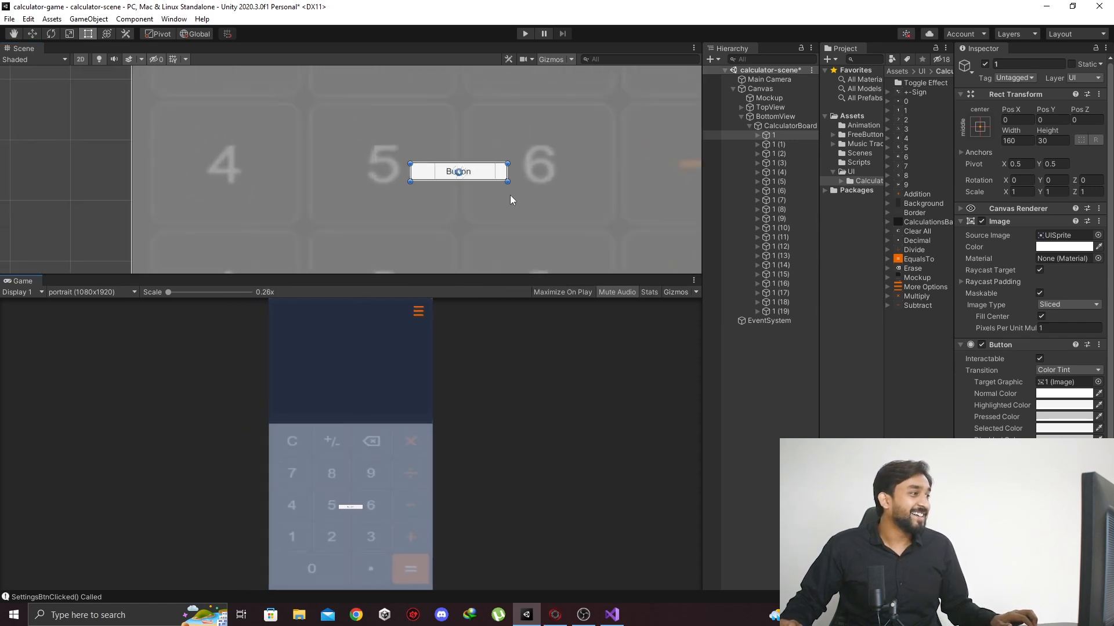
Step: Move button 1 onto the mockup's 1 key and resize it to about 255 by 198 to cover the key
scroll(527, 203, down, 3)
scroll(557, 232, down, 2)
middle_drag(557, 244, 566, 133)
scroll(598, 134, down, 1)
key(w)
drag(579, 116, 506, 176)
key(t)
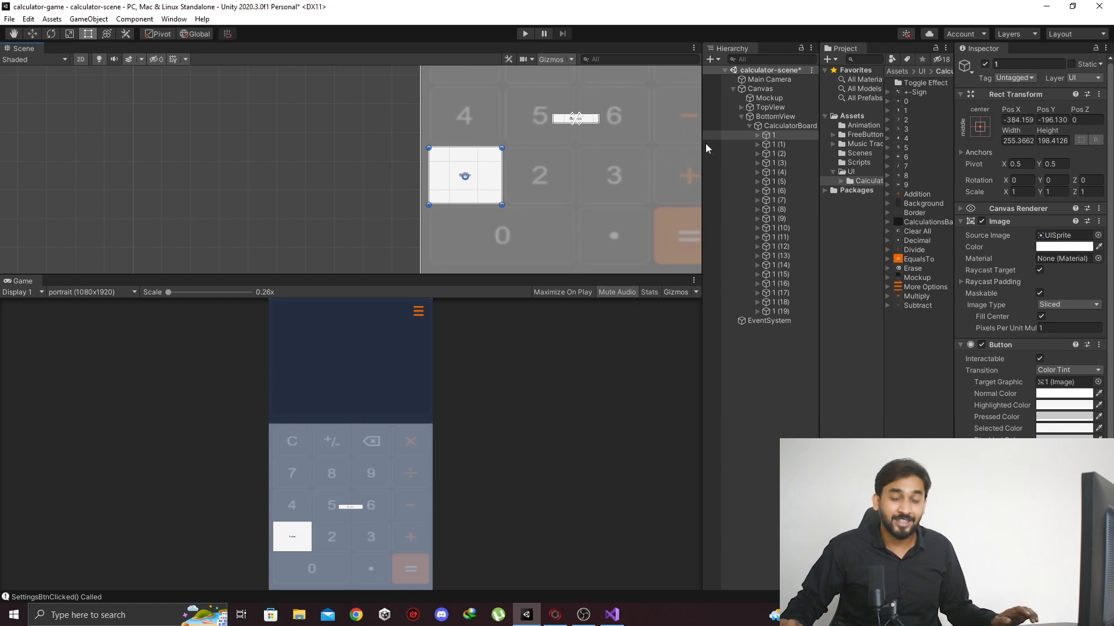
Step: Try to fit button 1 (1) onto the mockup's 2 key by hand, at about 160 by 105
click(757, 144)
click(775, 144)
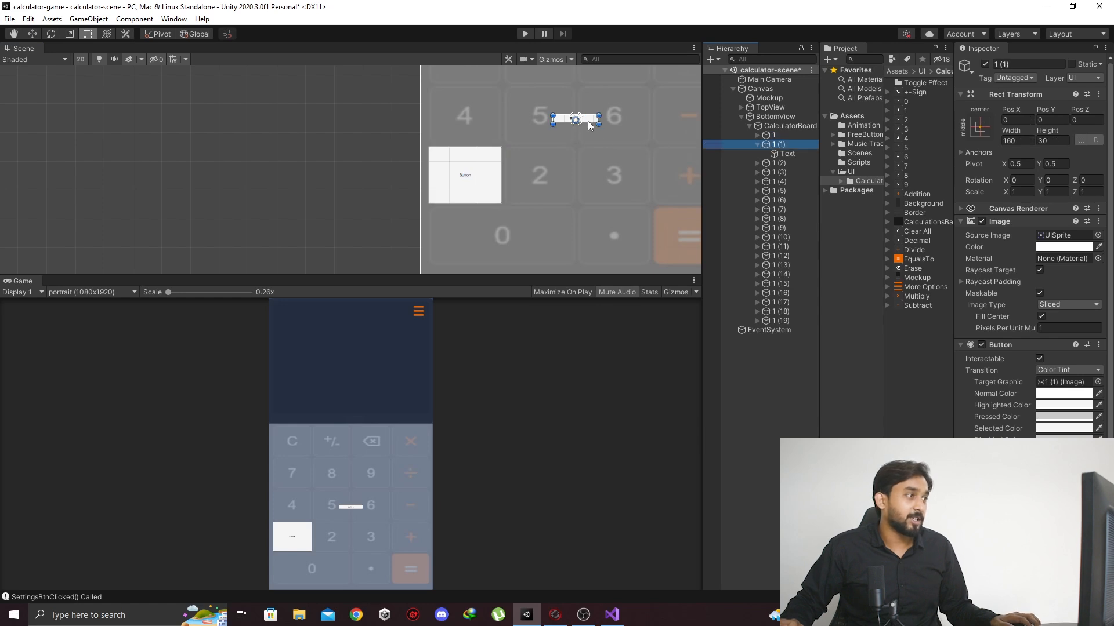
drag(590, 126, 551, 145)
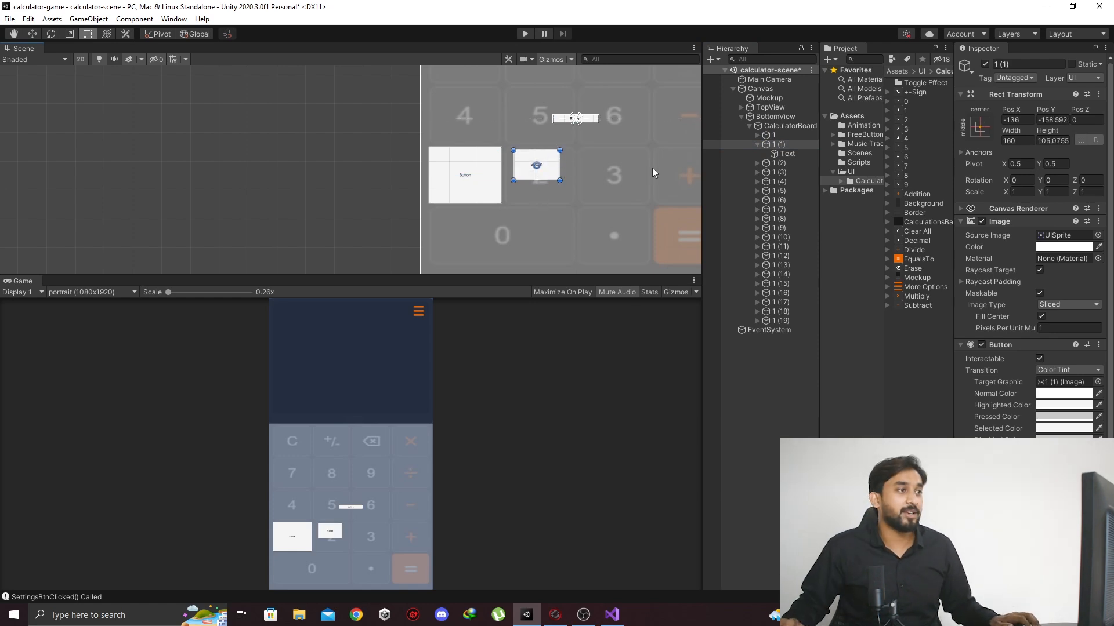
click(756, 143)
Step: Copy the Rect Transform component of button 1
click(777, 134)
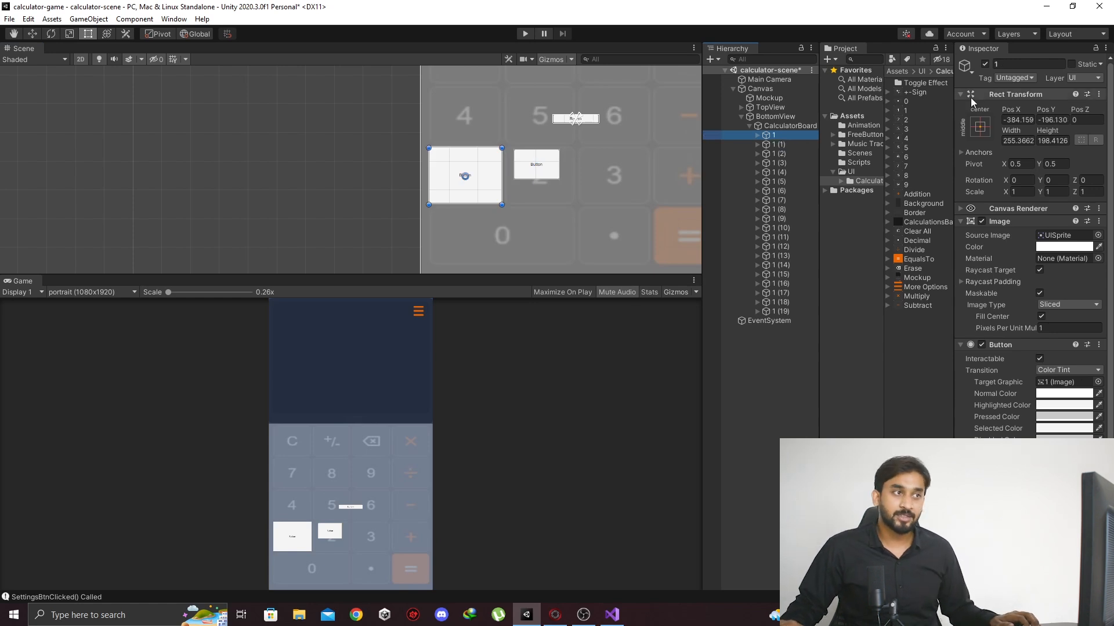
click(1099, 94)
click(1038, 159)
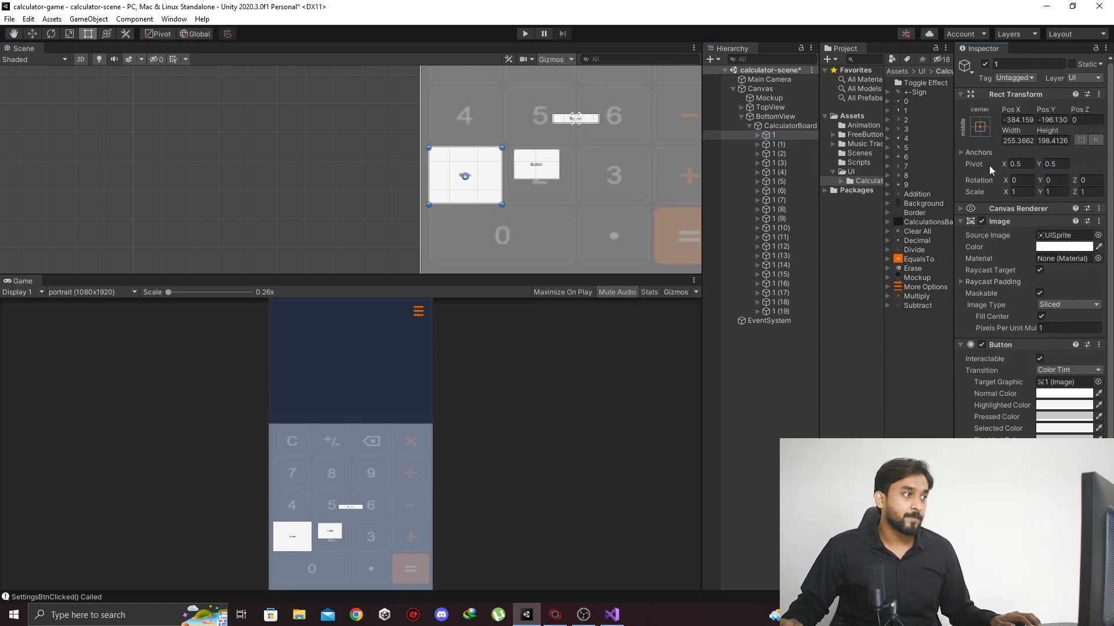
Step: Rename button 1 (1) as 2 and paste the copied Rect Transform values onto it
click(780, 144)
double_click(803, 144)
click(1039, 64)
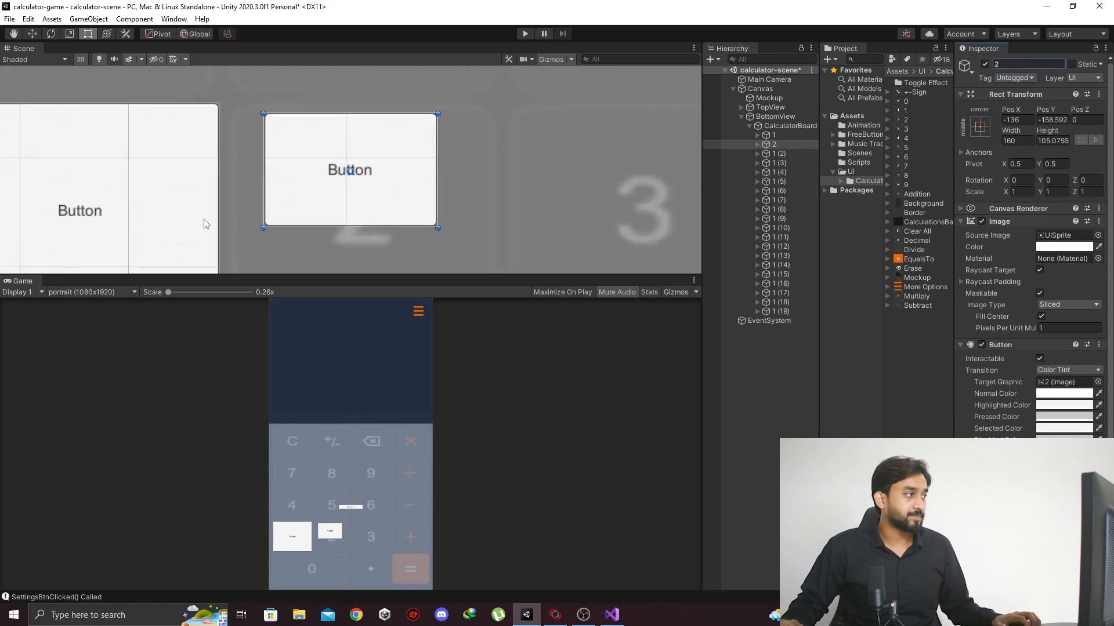
scroll(207, 223, down, 10)
middle_drag(396, 227, 428, 206)
right_click(1032, 94)
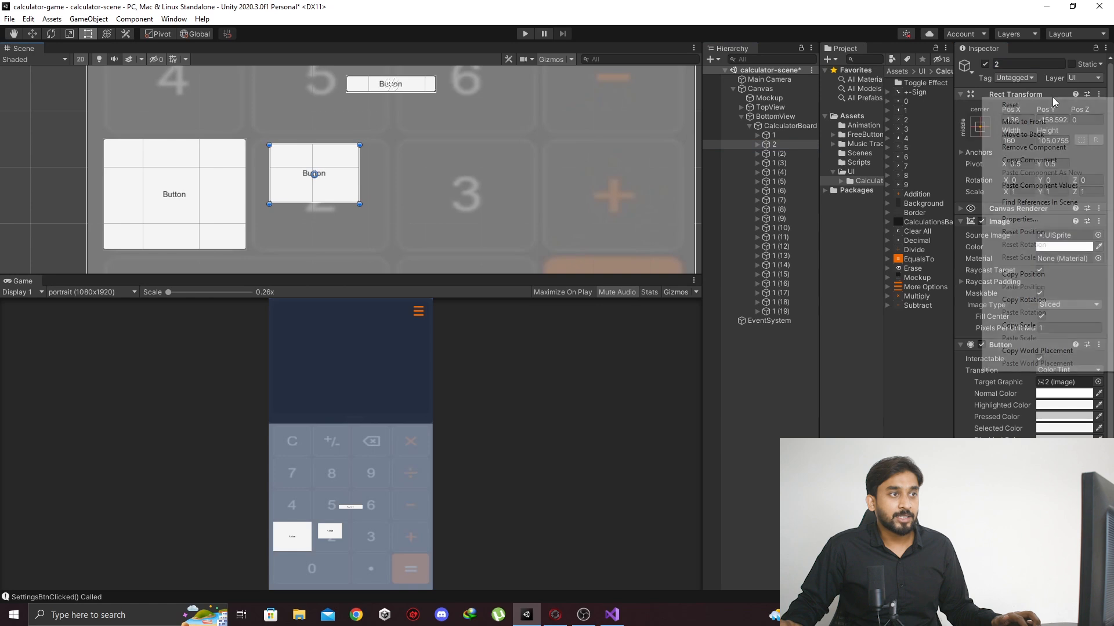
click(1052, 185)
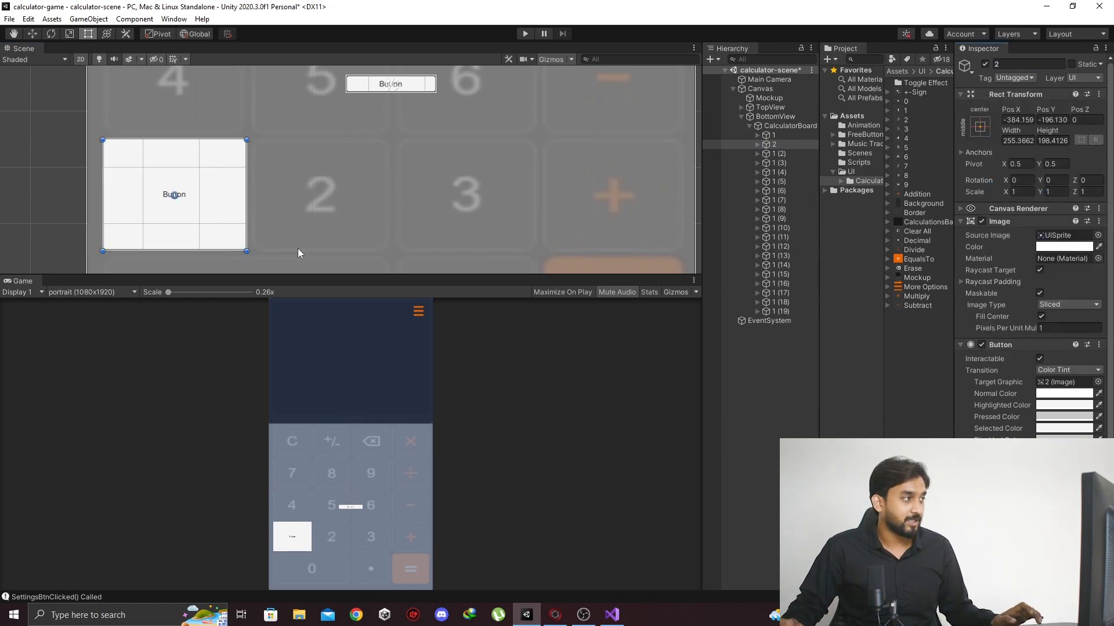
Step: Move button 2 horizontally onto the mockup's 2 key, to X about -118, and save the scene
key(w)
drag(223, 195, 372, 189)
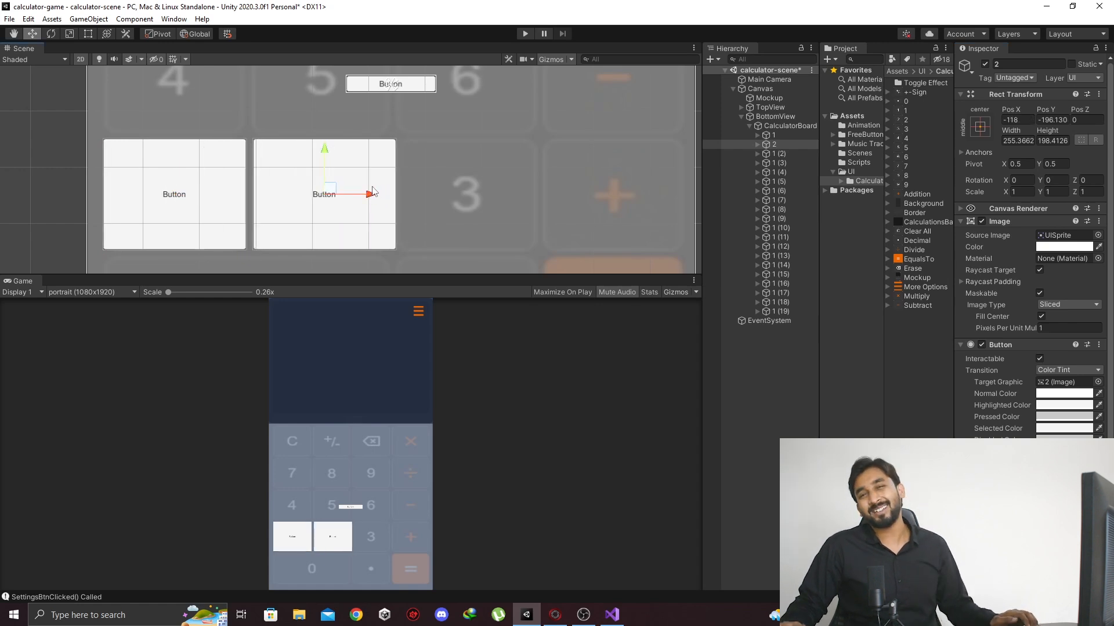
scroll(372, 192, down, 8)
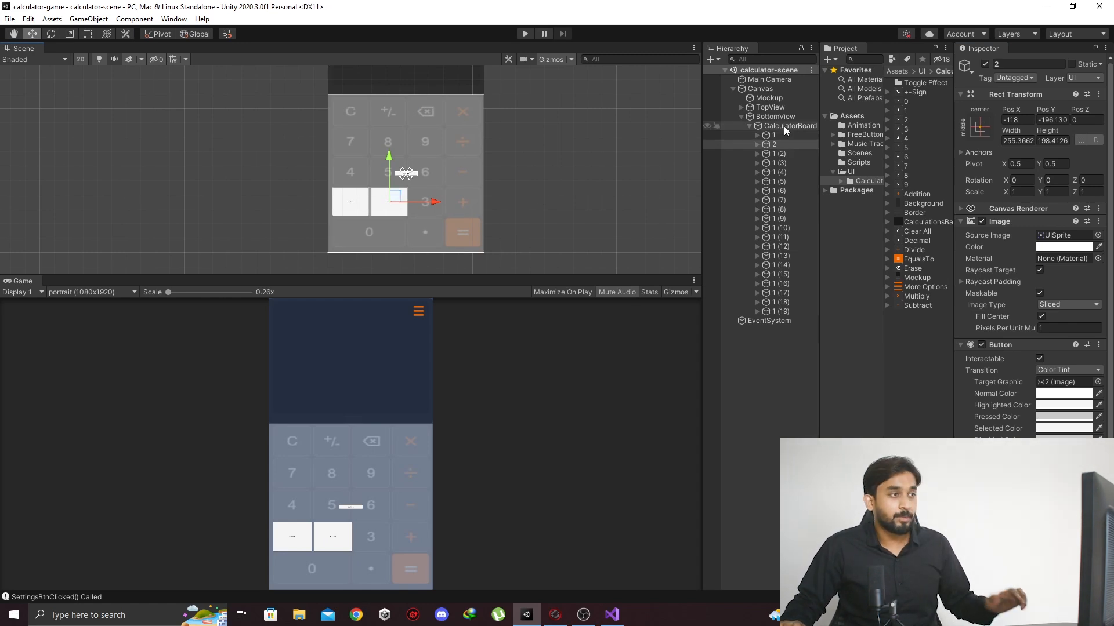
Step: Rename the button copies 1 (2) and 1 (3) as 3 and 4
click(778, 154)
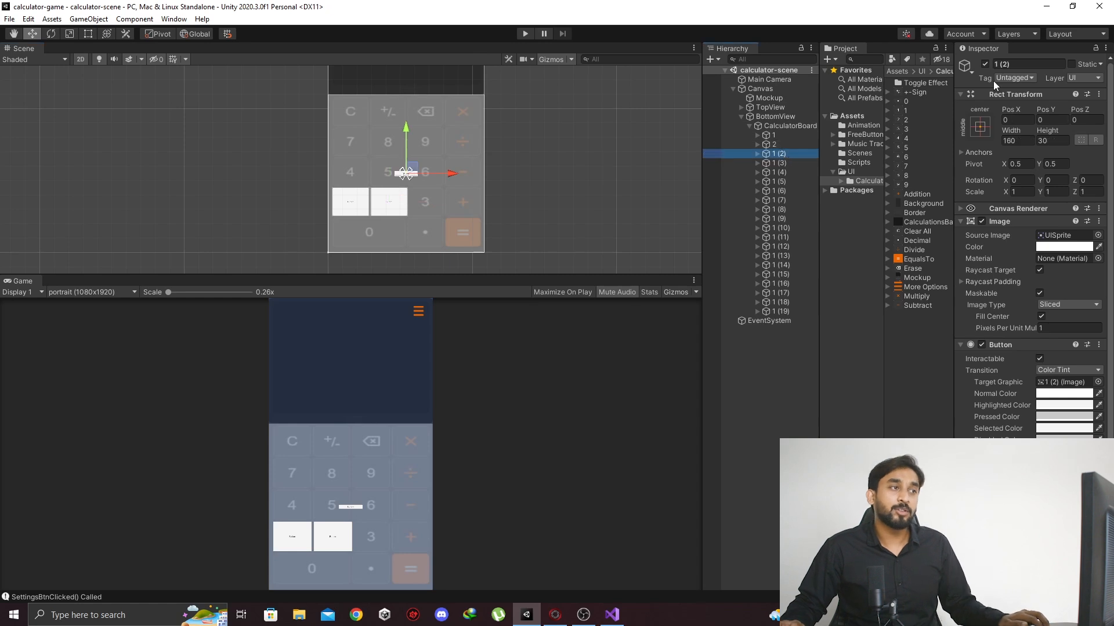
click(1022, 64)
text(3)
key(Return)
click(778, 163)
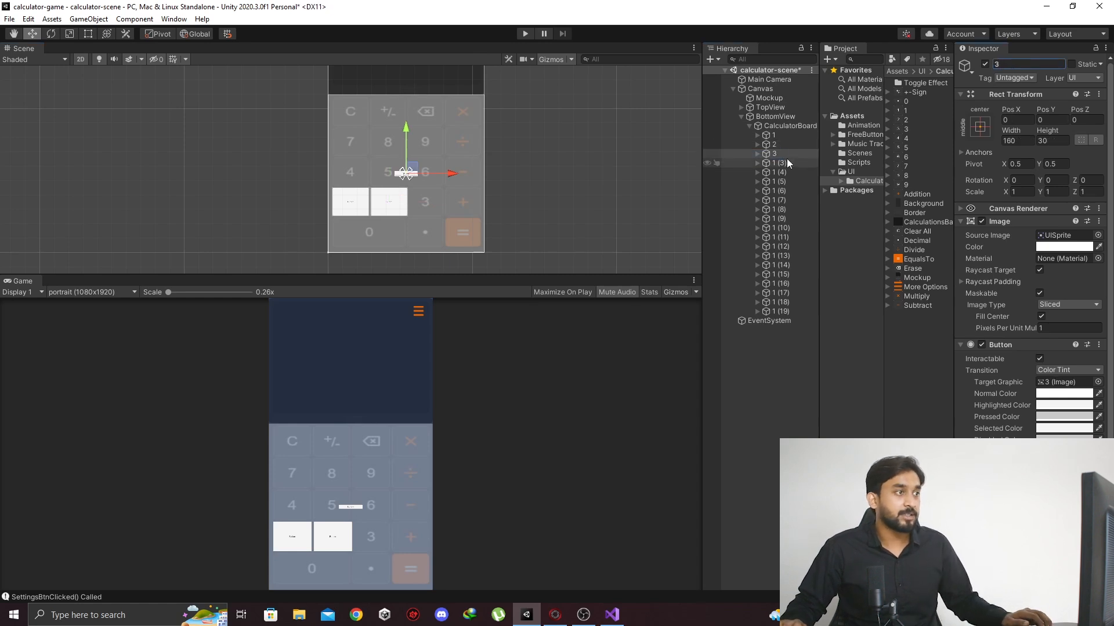
click(1030, 64)
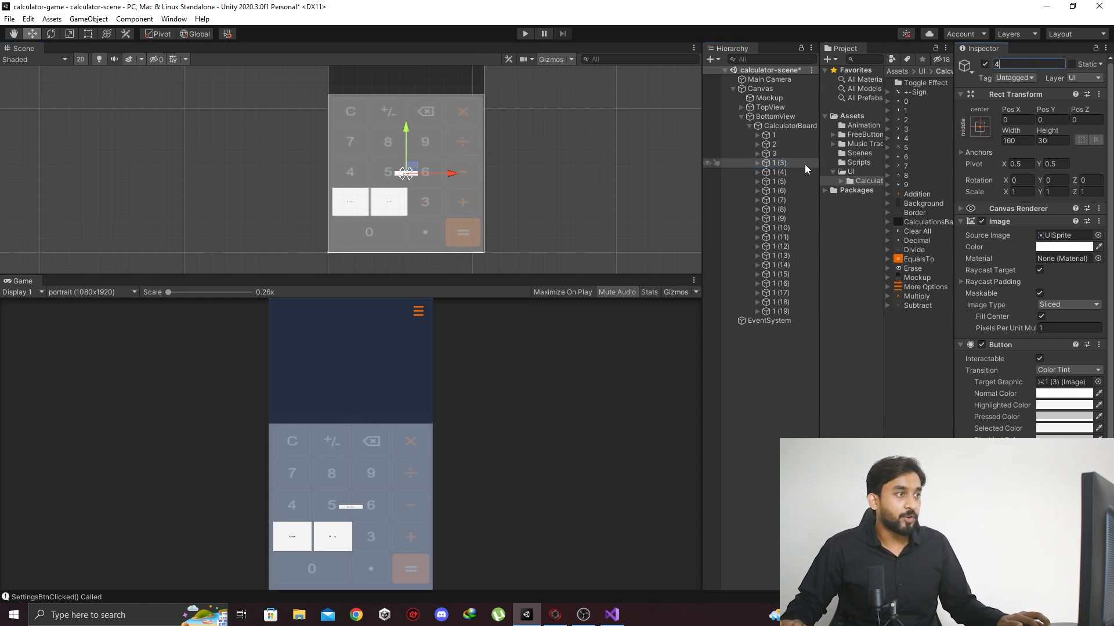
text(4)
key(Return)
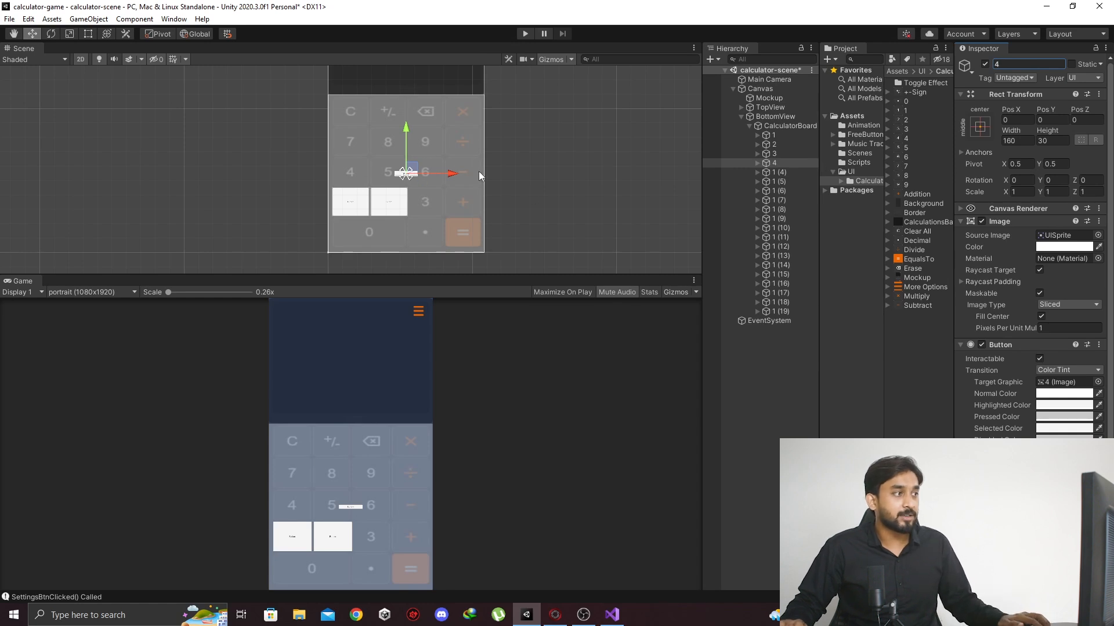
scroll(441, 174, up, 3)
click(398, 167)
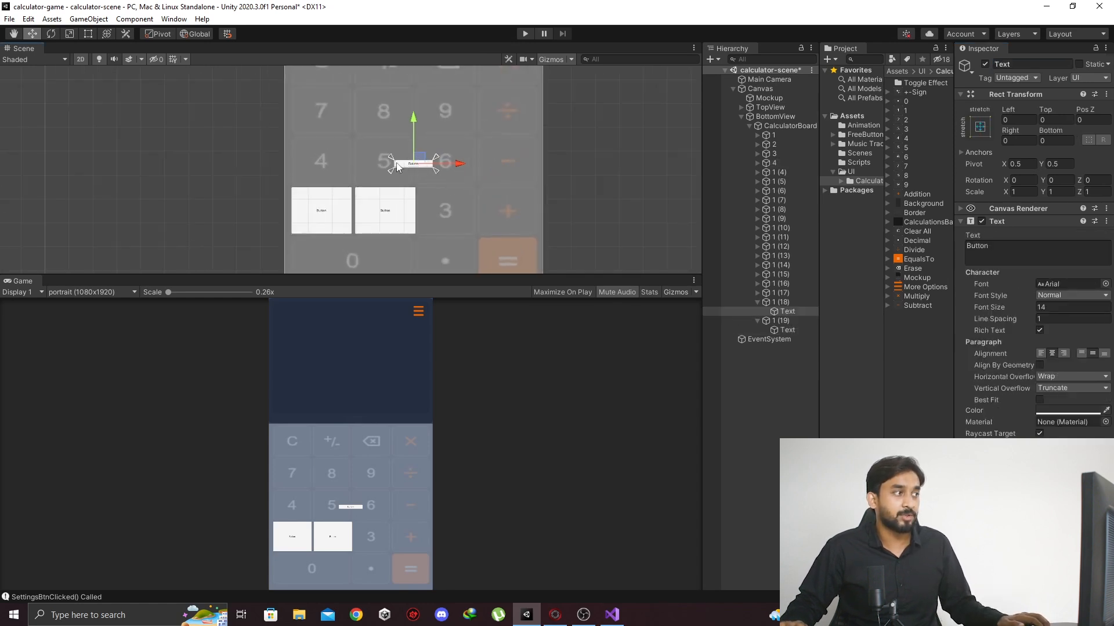
click(397, 167)
click(397, 167)
click(398, 167)
click(397, 167)
click(397, 167)
click(398, 167)
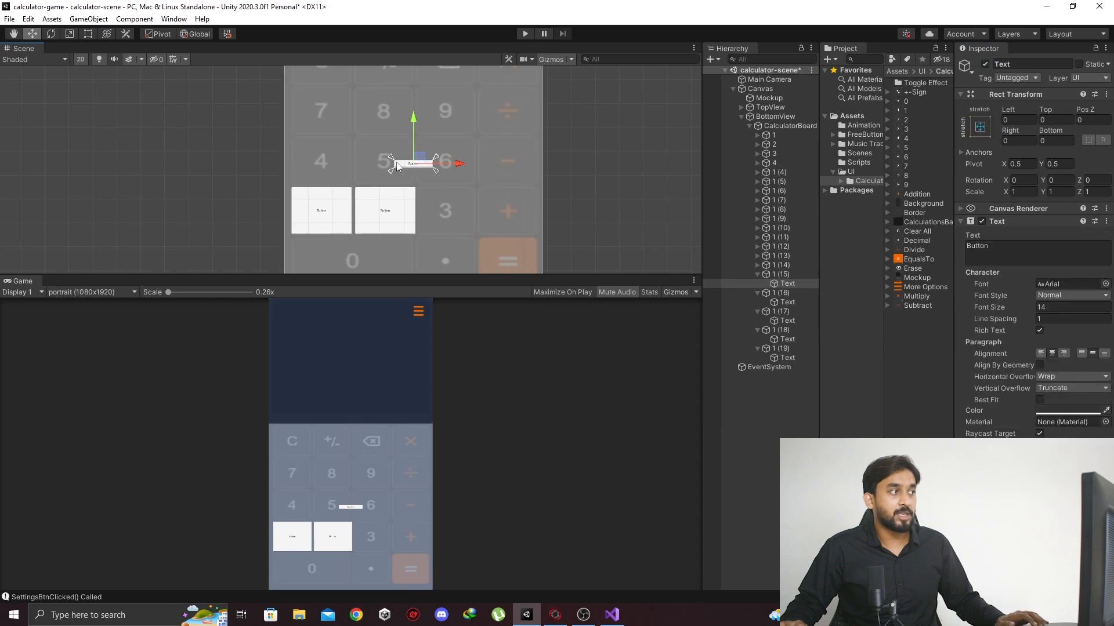
click(777, 277)
key(Left)
key(Down)
key(Left)
key(Down)
key(Left)
key(Down)
key(Left)
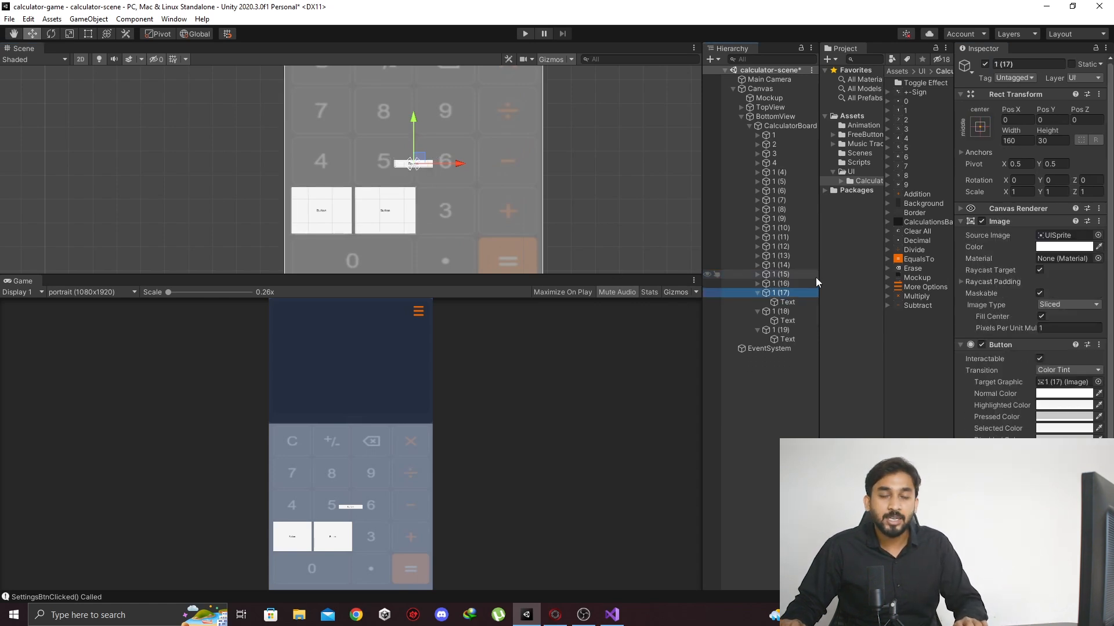
key(Left)
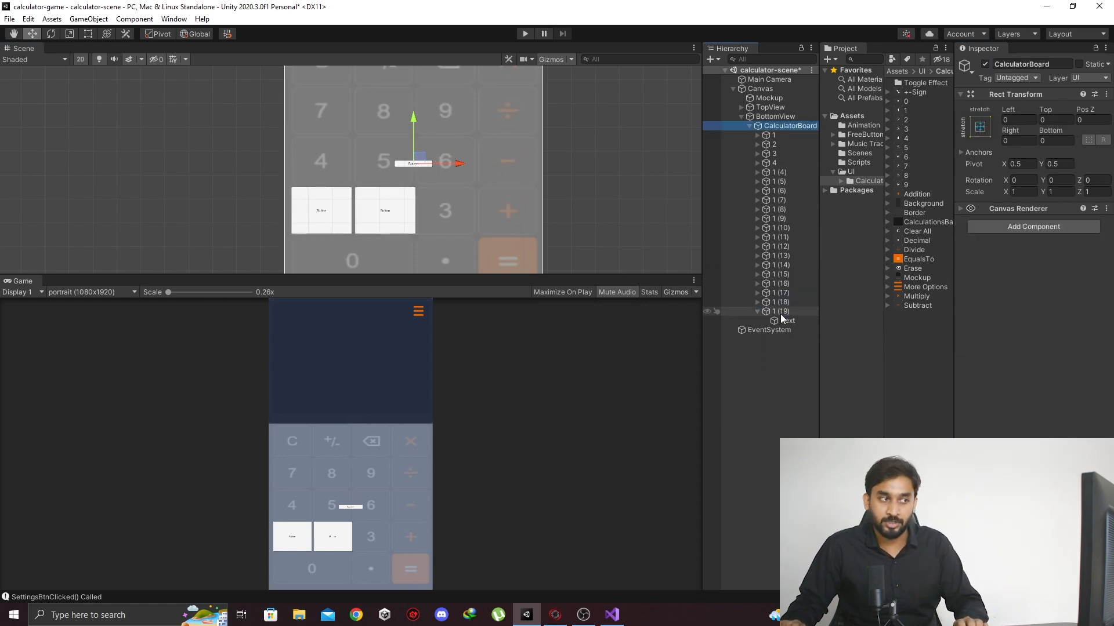
click(780, 314)
key(Left)
Step: Rename the button copies 1 (4) and 1 (5) as 5 and 6
click(789, 172)
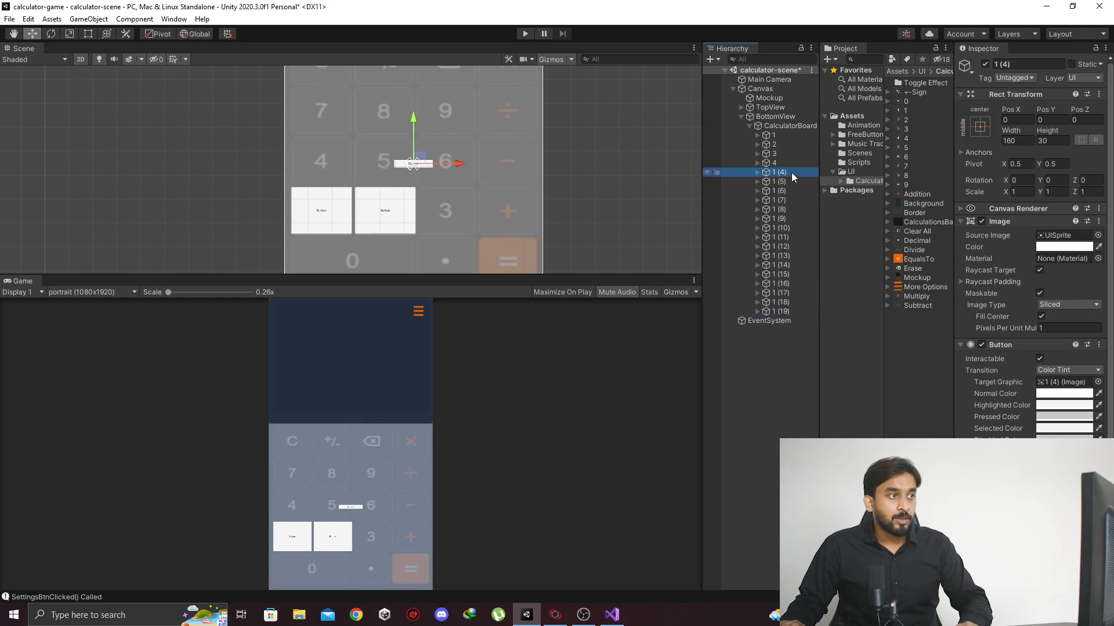
key(F2)
text(5)
key(Return)
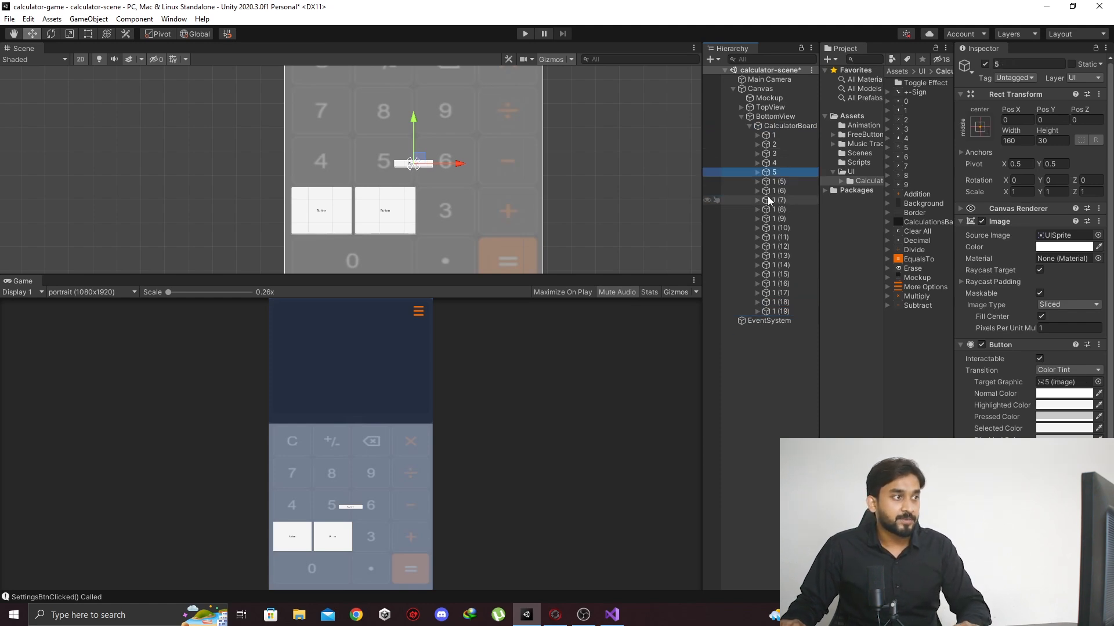
click(780, 181)
click(1049, 65)
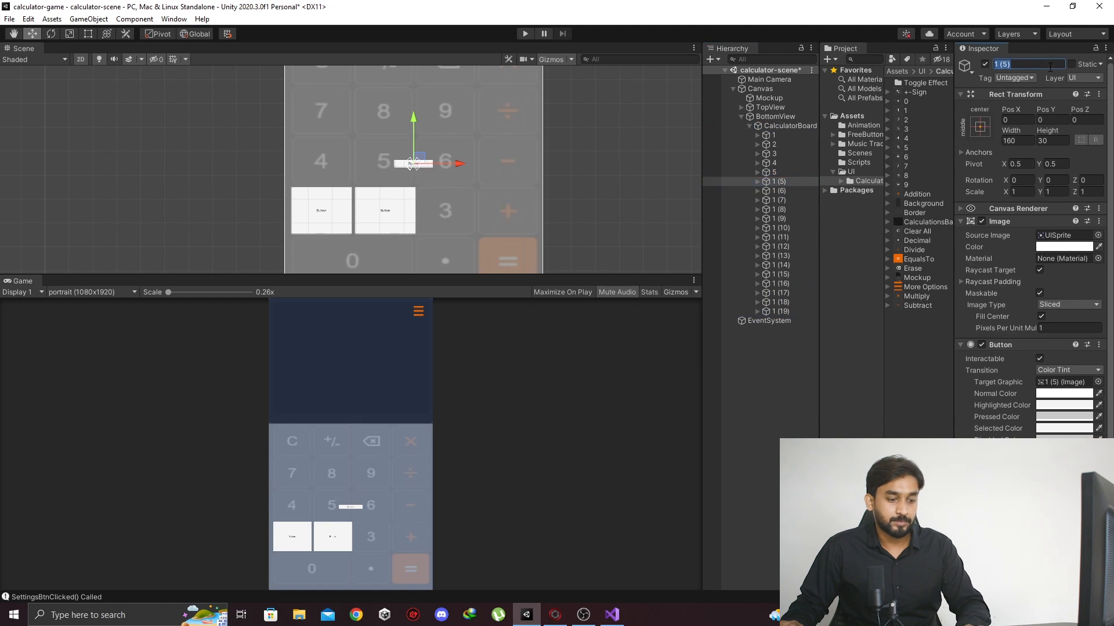
text(6)
key(Return)
Step: Rename the button copies 1 (6) and 1 (7) as 7 and 8
click(800, 190)
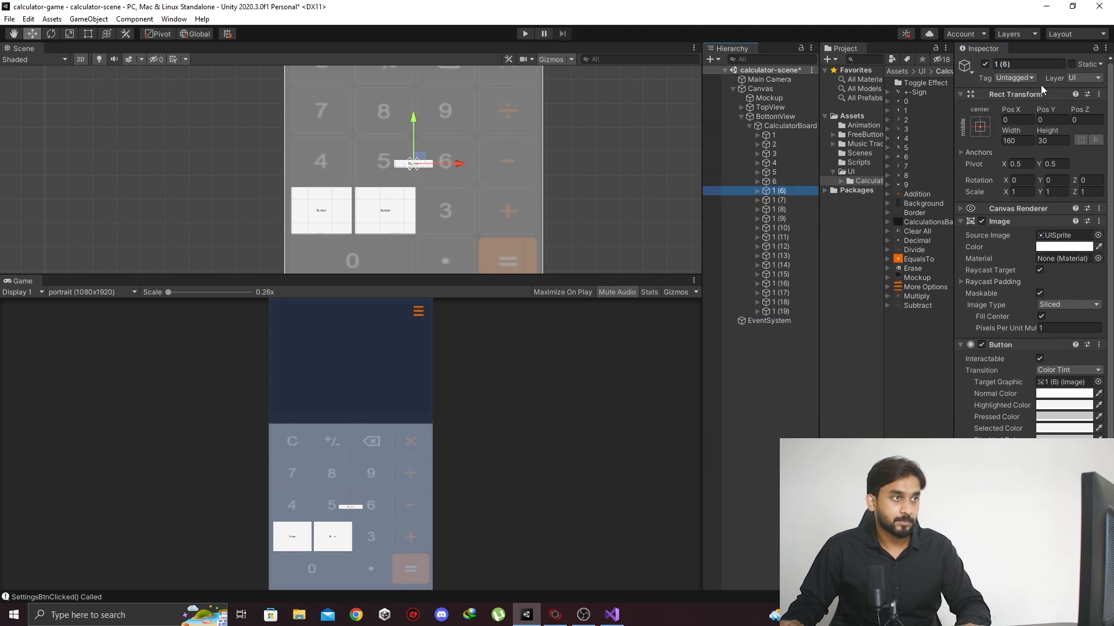
click(1038, 64)
text(7)
key(Return)
click(778, 199)
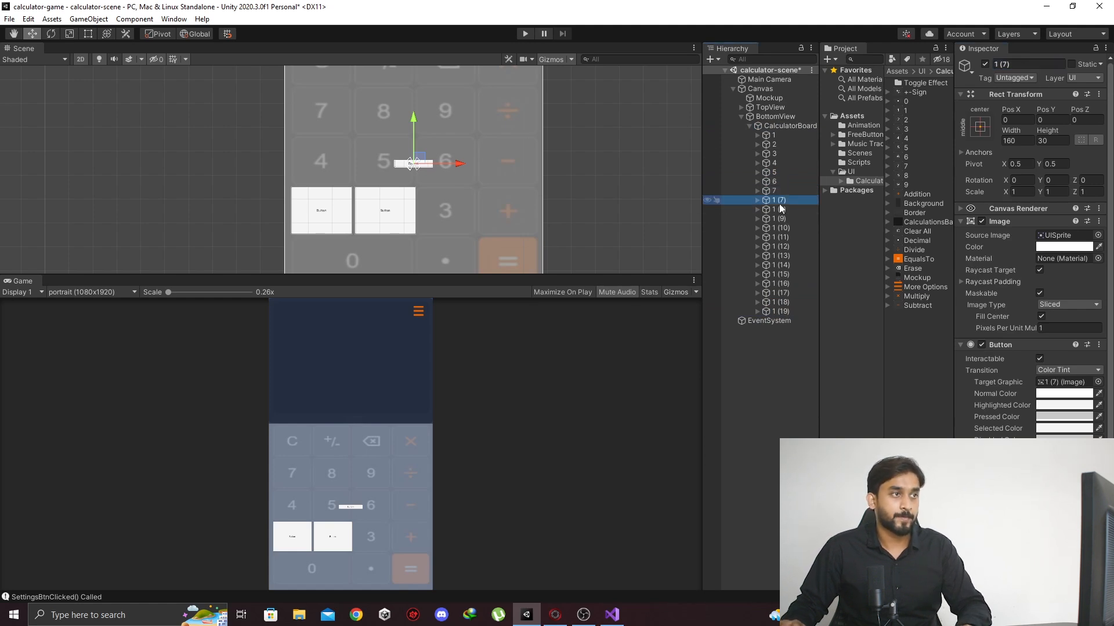
click(1022, 68)
text(8)
key(Return)
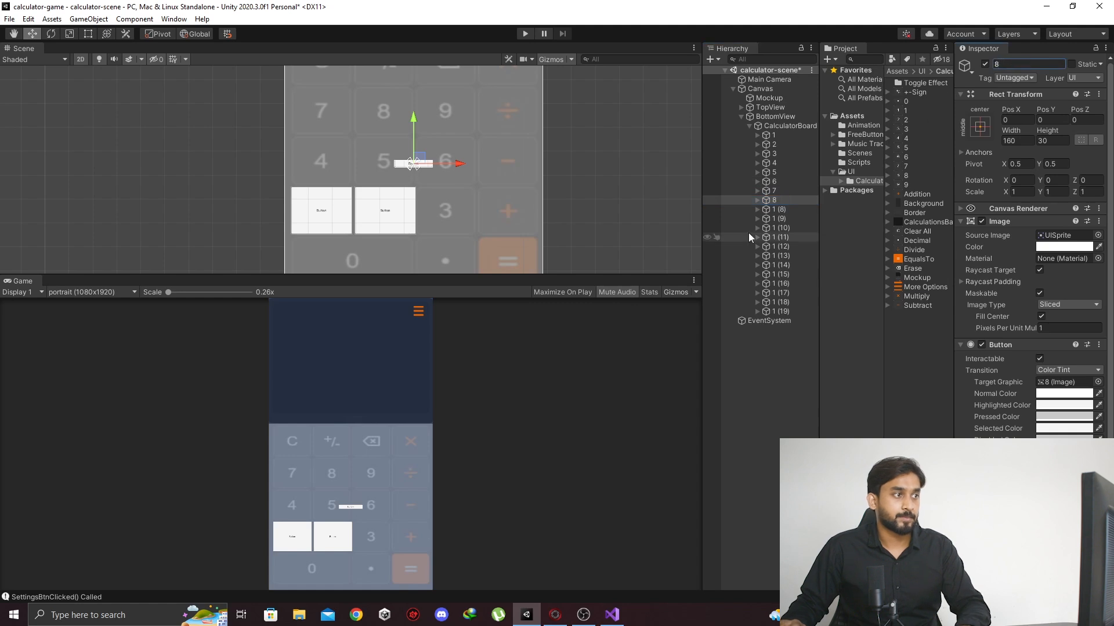
Step: Rename the button copies 1 (8) and 1 (9) as 9 and 0
click(809, 209)
click(1025, 64)
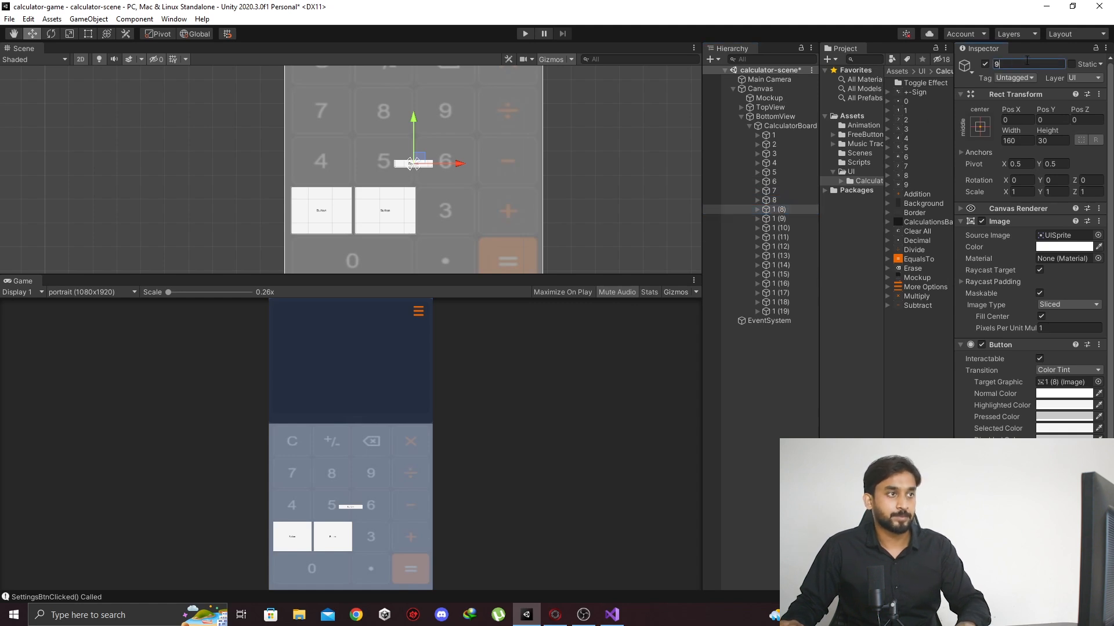
key(Return)
click(778, 218)
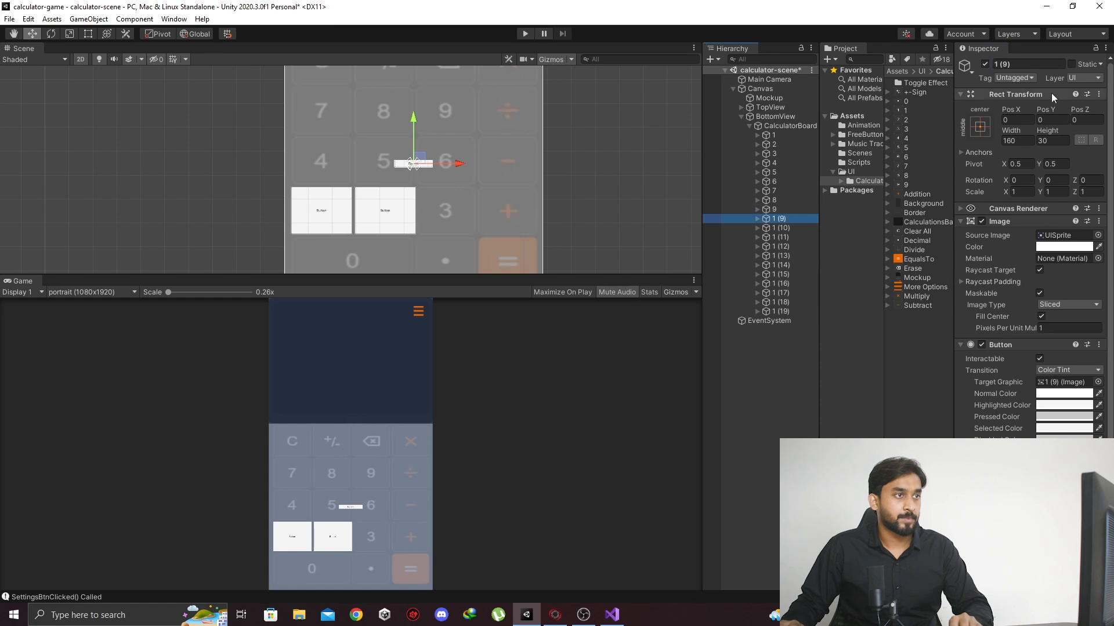
click(1027, 64)
text(0)
key(Return)
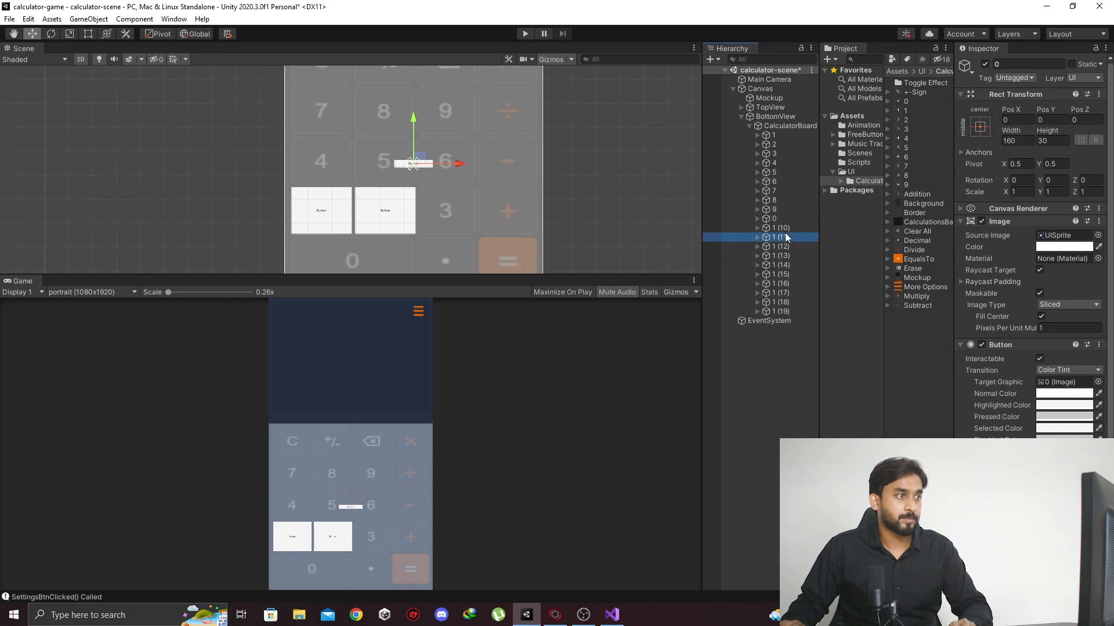
Step: Rename the button copy 1 (10) as "." and the copy 1 (11) as clear
click(779, 228)
click(1032, 63)
text(.)
key(Return)
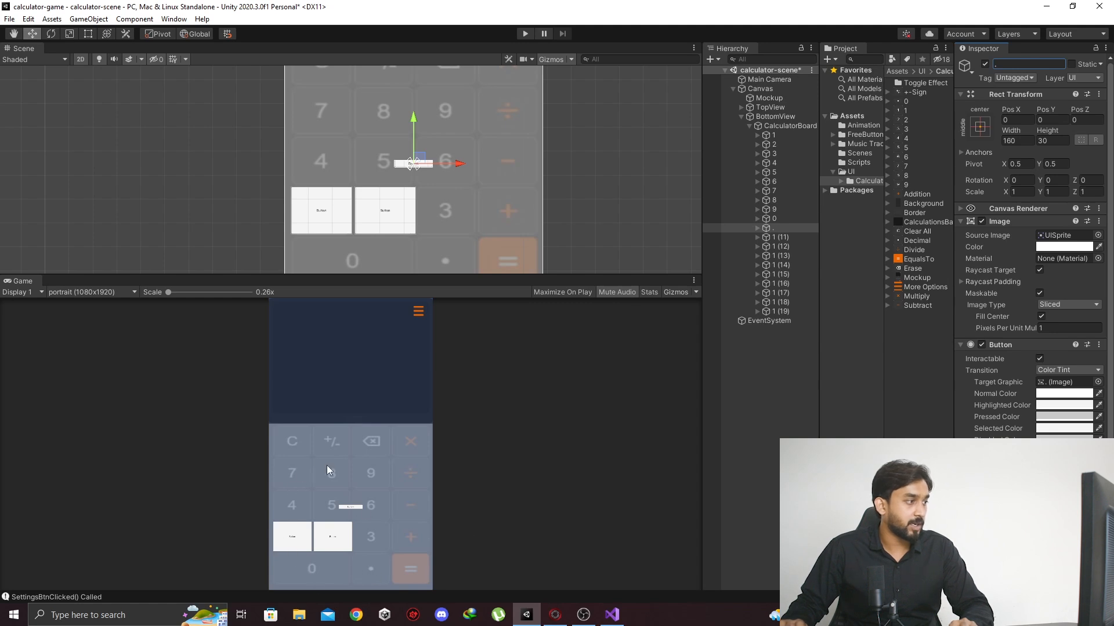
click(780, 237)
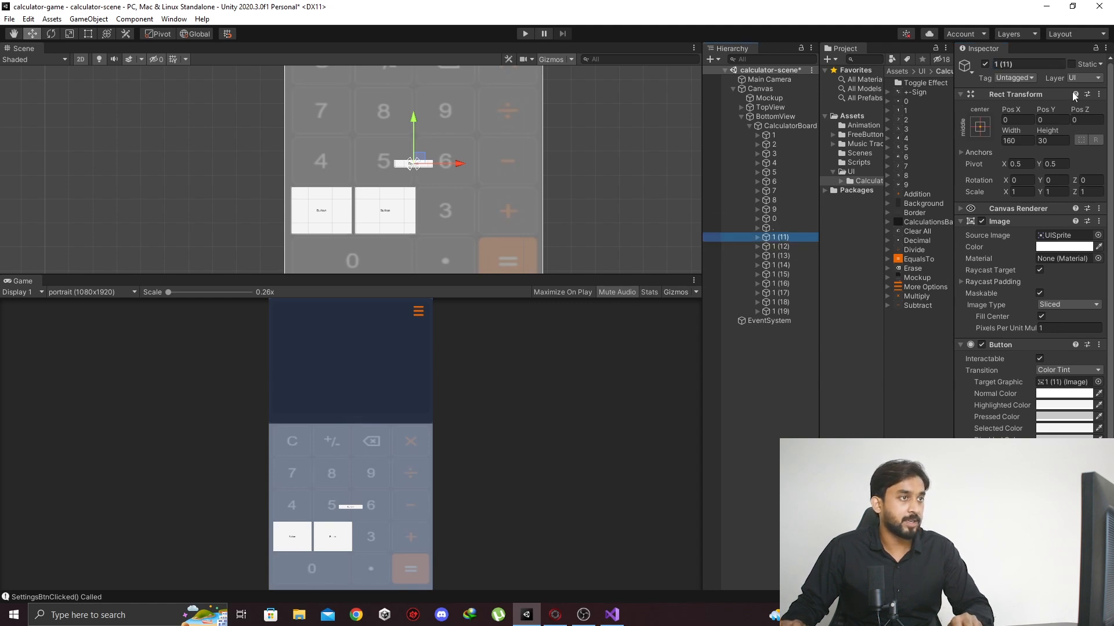
click(1054, 64)
text(clear)
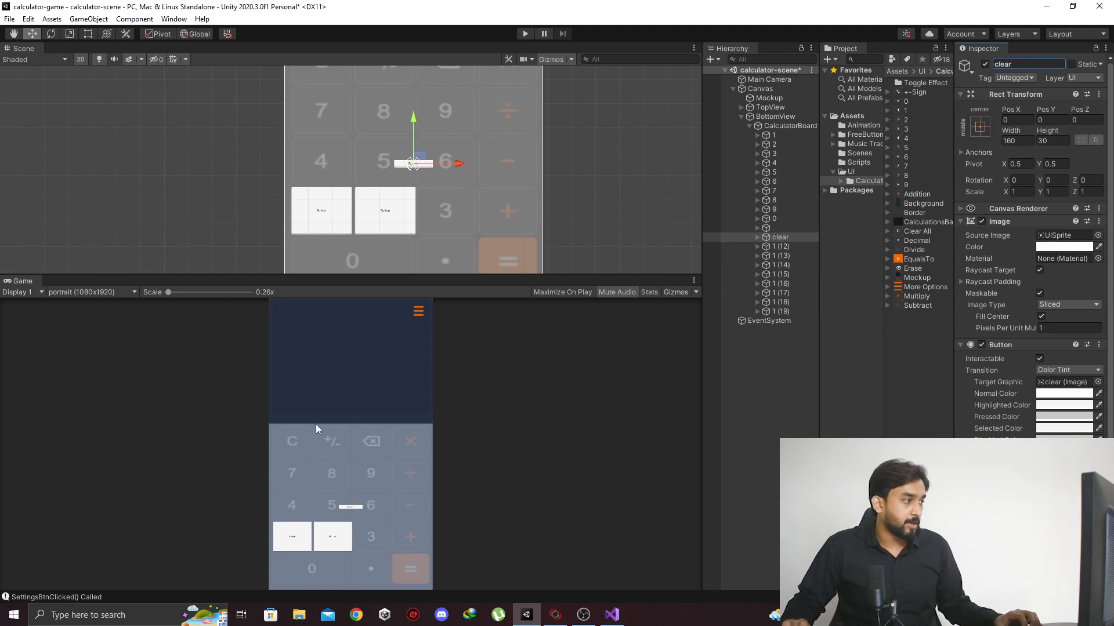
Step: Rename the button copy 1 (12) as AddNegative for the mockup's +/- key and save the scene
click(783, 246)
click(1039, 65)
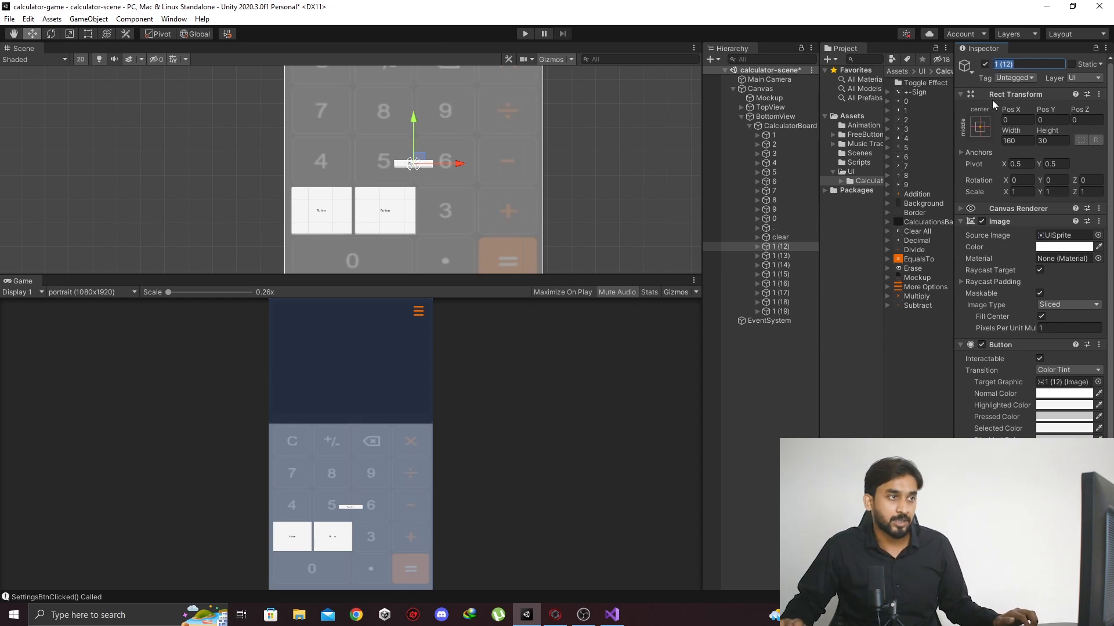
text(Add)
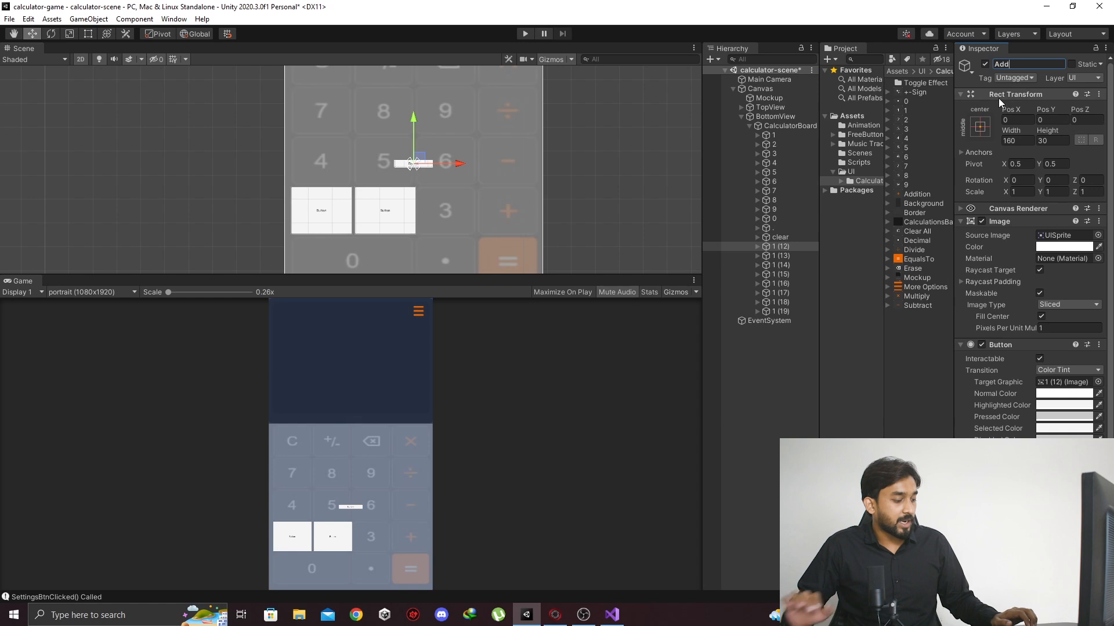
text(Negati)
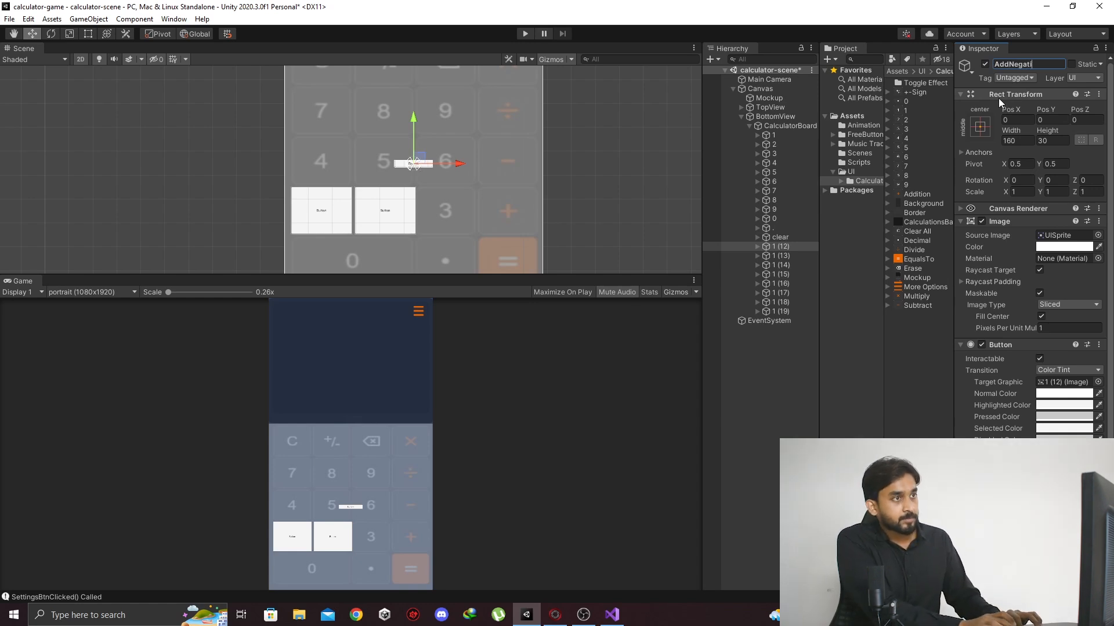
text(ve)
key(Return)
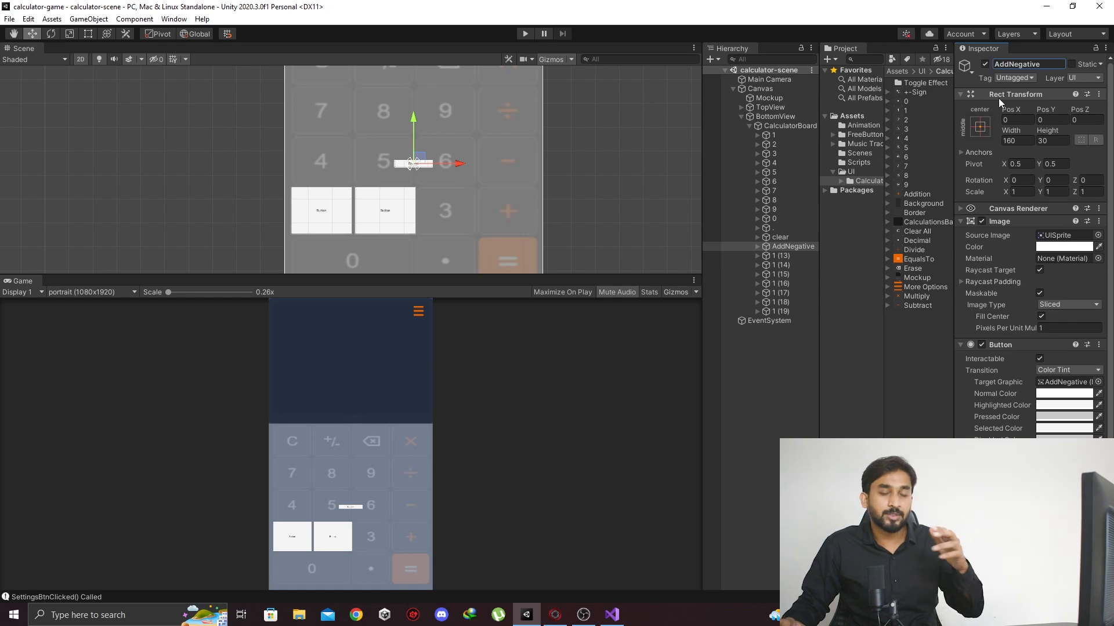
Step: Rename the button copy 1 (13) as Erase for the mockup's backspace key
click(800, 258)
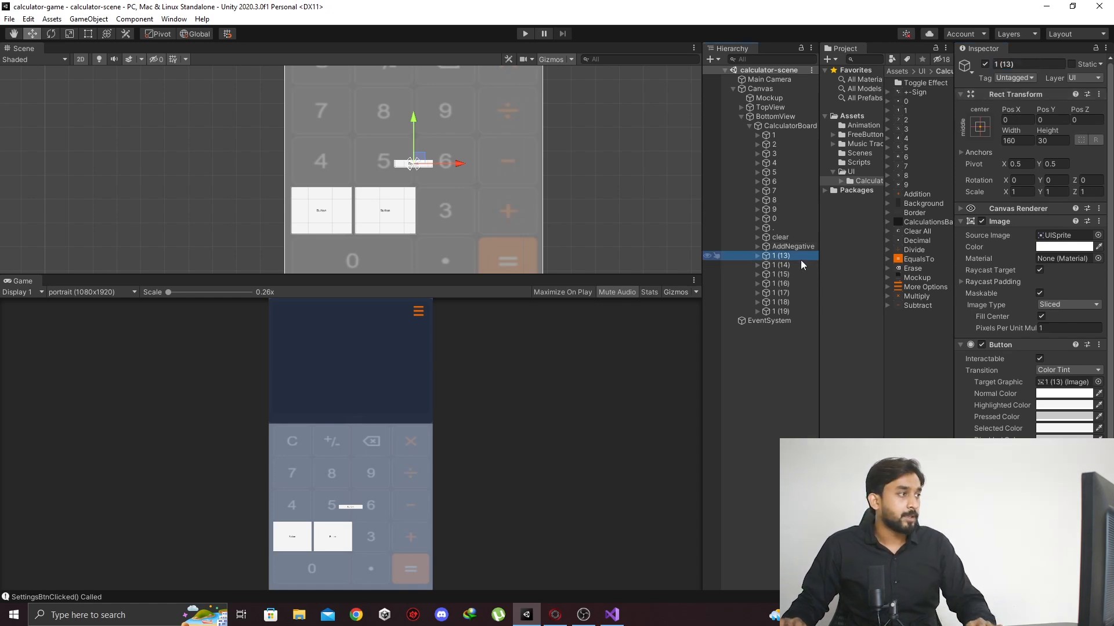
click(1020, 65)
text(Erase)
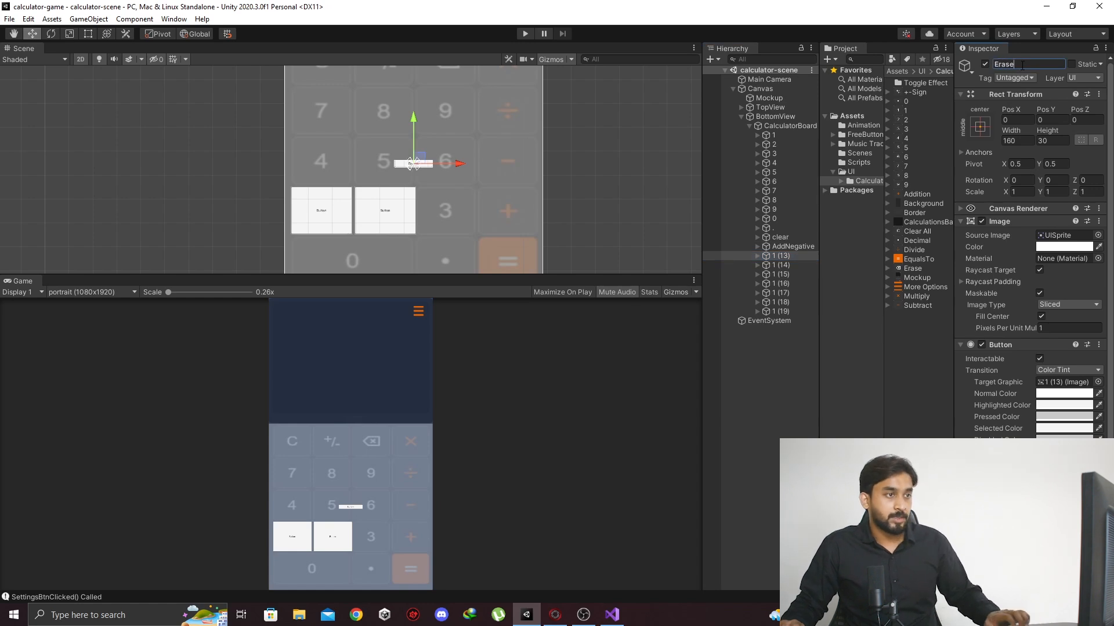
key(Return)
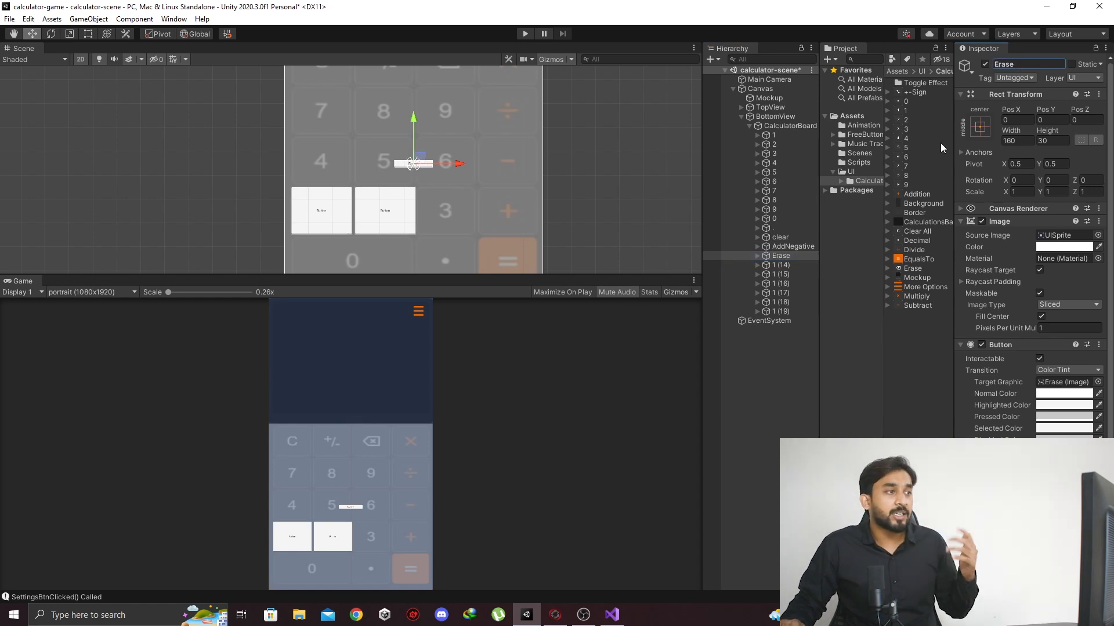
Step: Rename the button copies 1 (14) and 1 (15) as Multiply and Divide
click(789, 266)
scroll(486, 221, down, 1)
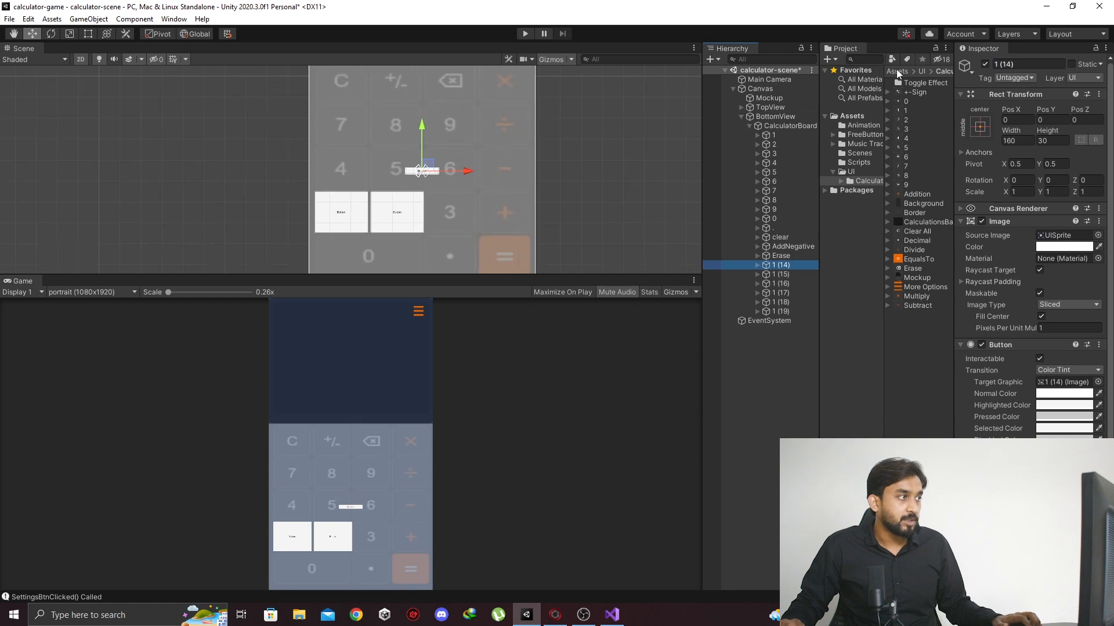
click(1005, 63)
text(Multi)
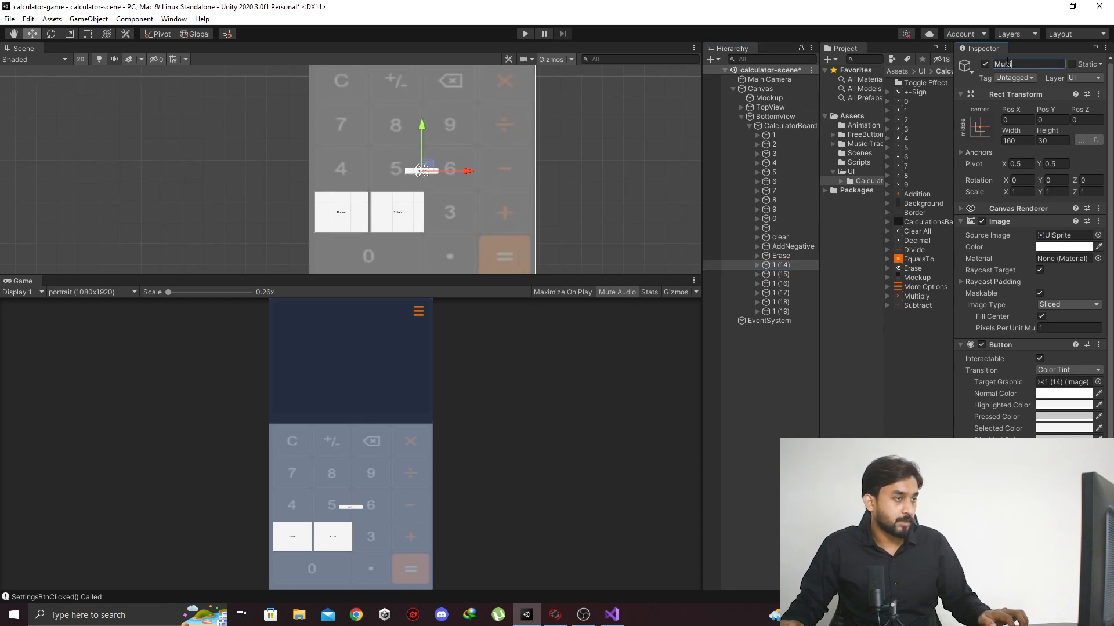
text(ply)
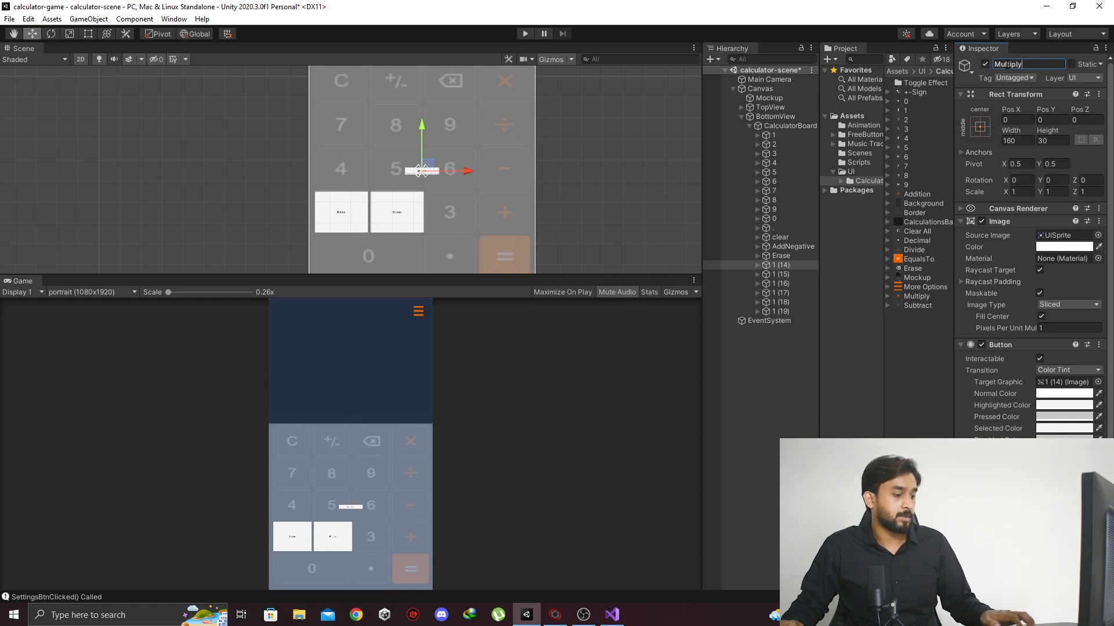
key(Return)
click(798, 273)
click(1031, 63)
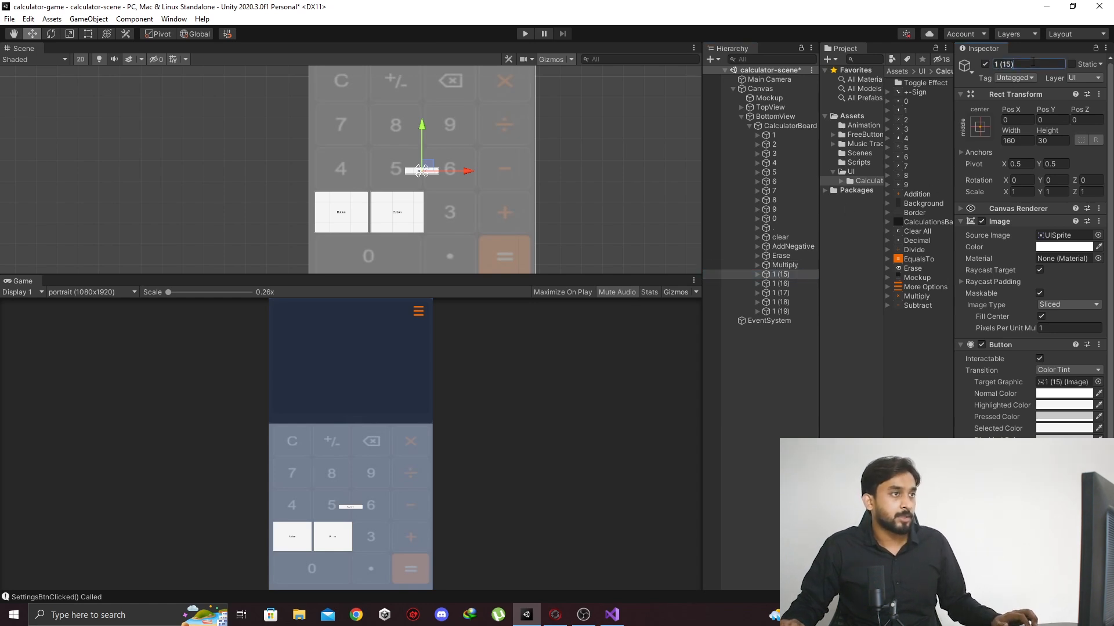
text(Divi)
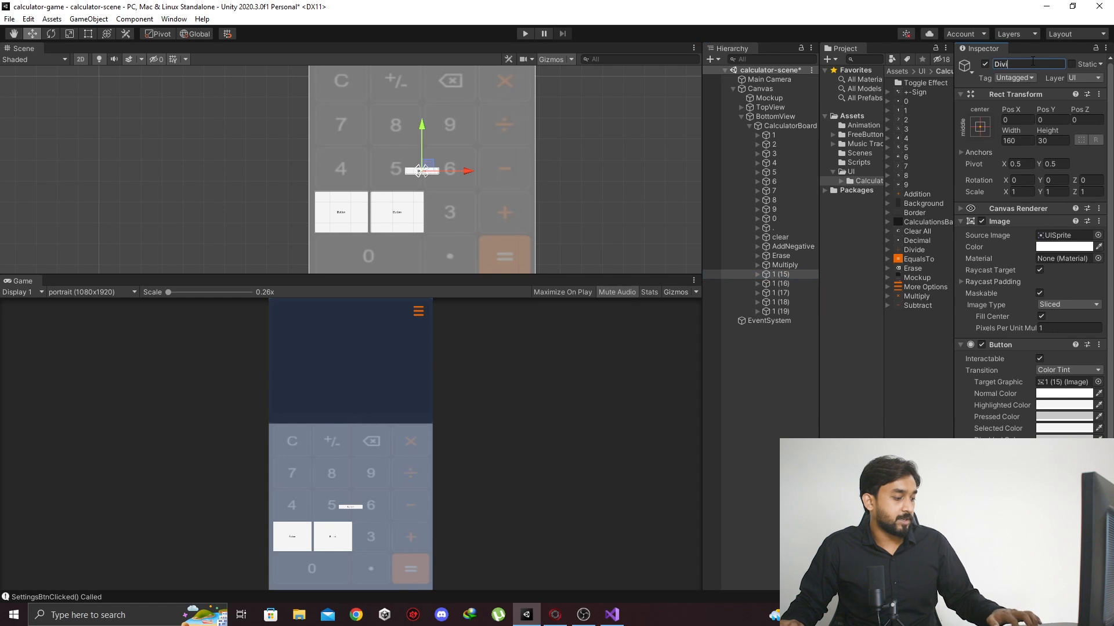
text(de)
key(Return)
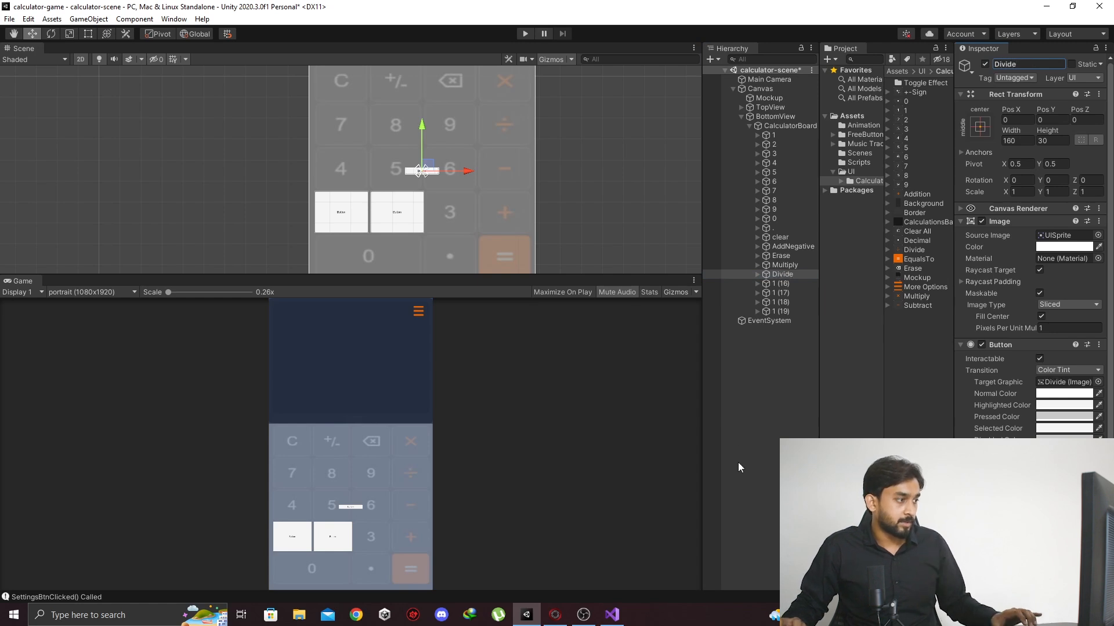
Step: Rename the button 1 (16) under CalculatorBoard to Subtract
click(790, 284)
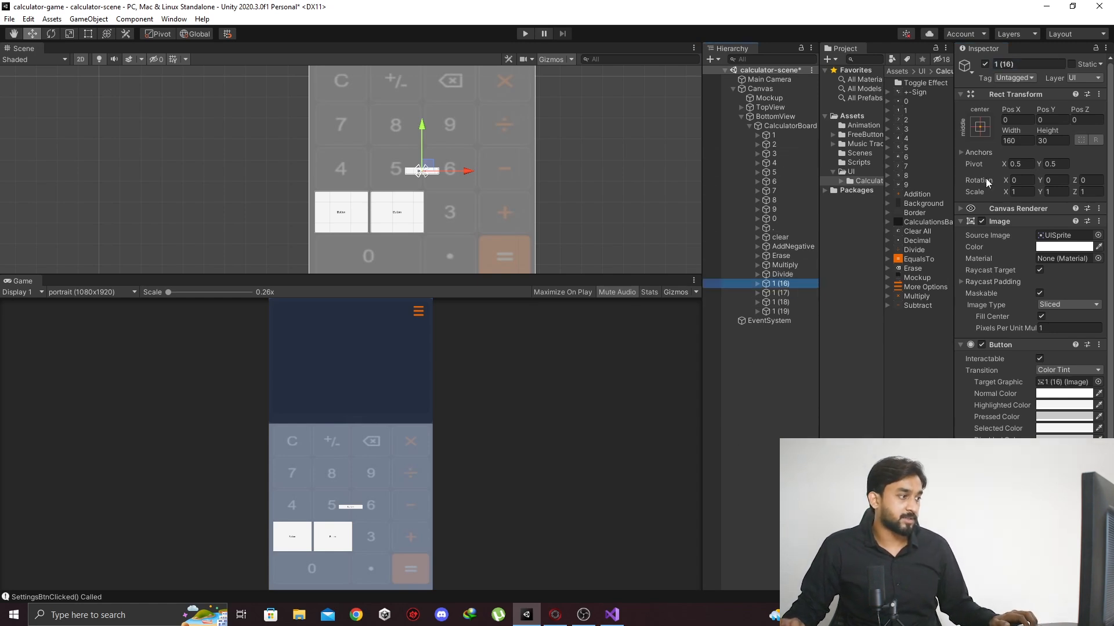
click(1028, 65)
text(Su)
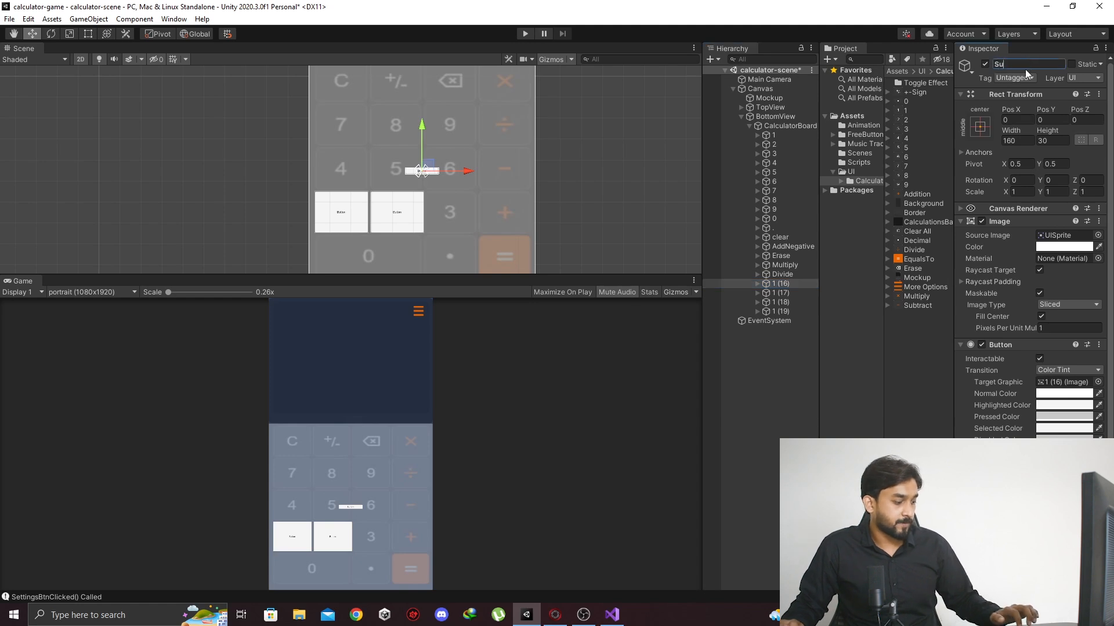
text(btract)
key(Return)
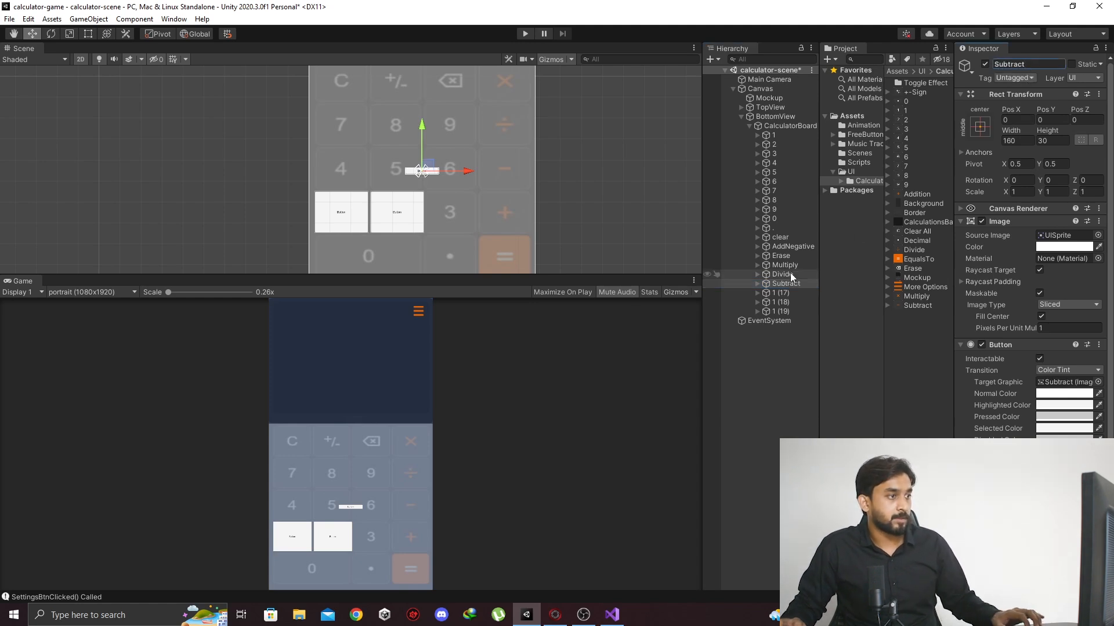
Step: Rename the button 1 (17) under CalculatorBoard to Add
click(780, 293)
click(1038, 65)
text(Add)
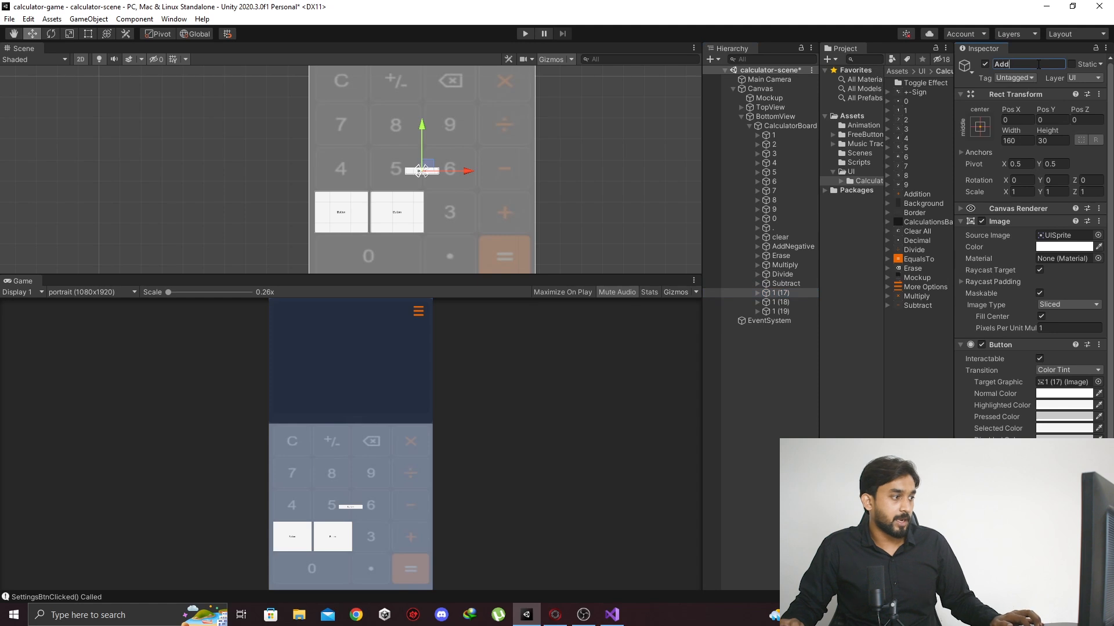
key(Return)
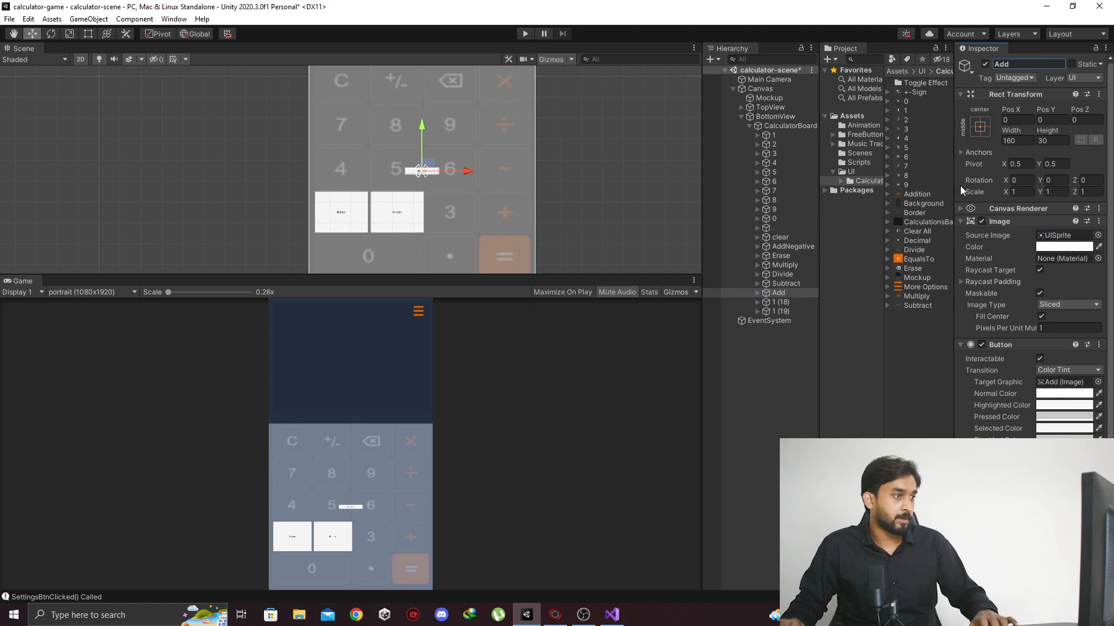
Step: Rename the button 1 (18) under CalculatorBoard to Equals
click(813, 302)
click(1022, 64)
text(Eq)
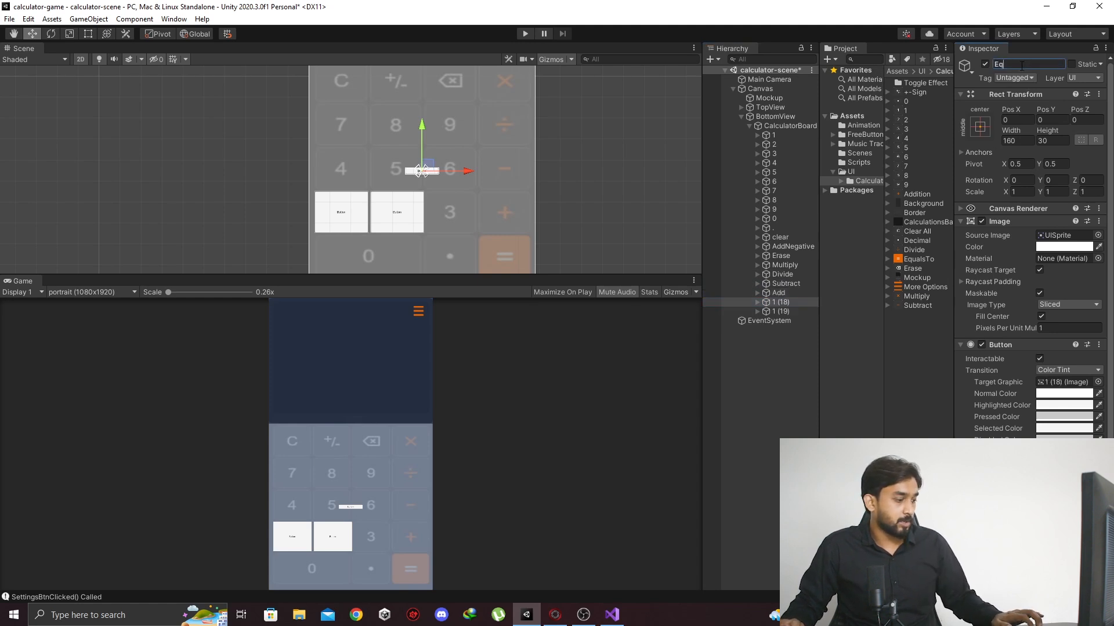
text(uals)
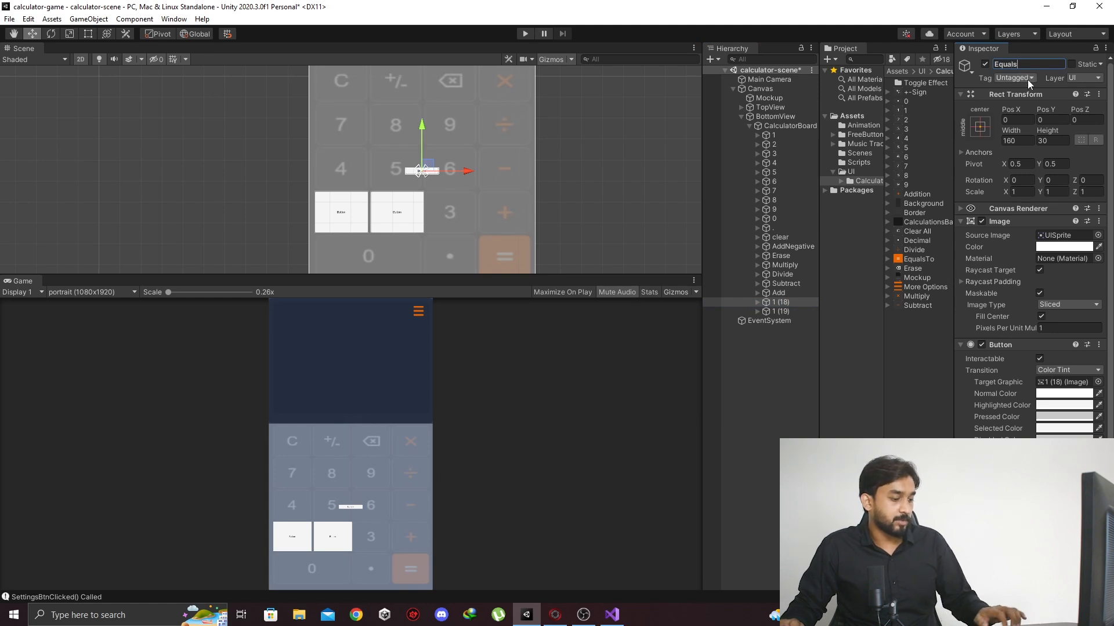
key(Return)
Step: Delete the surplus button 1 (19) from CalculatorBoard
double_click(788, 309)
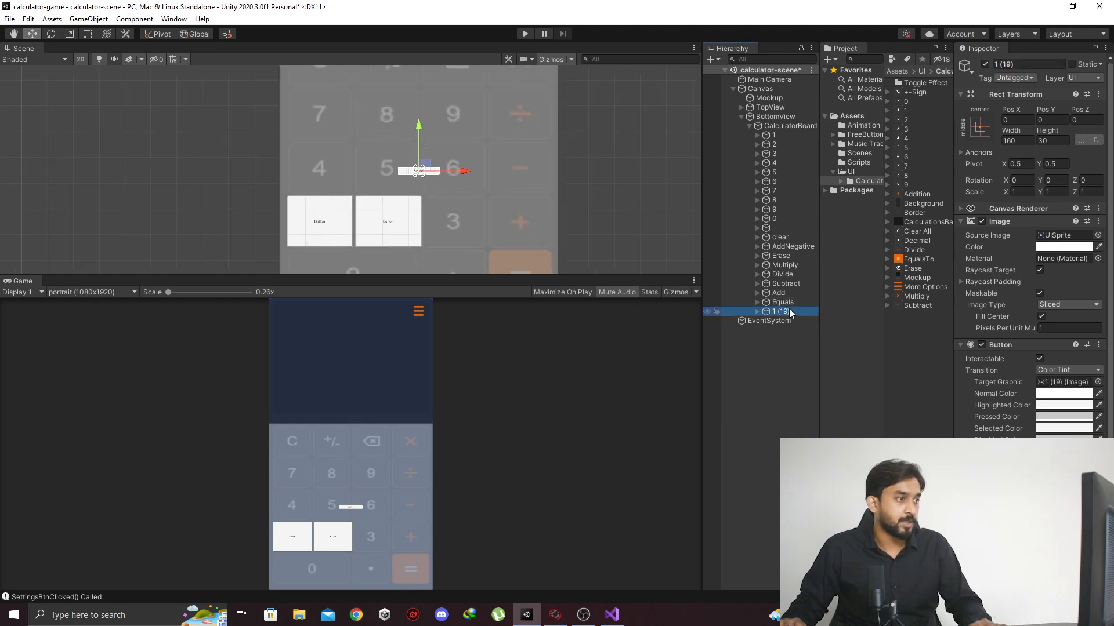
key(Delete)
scroll(554, 219, down, 8)
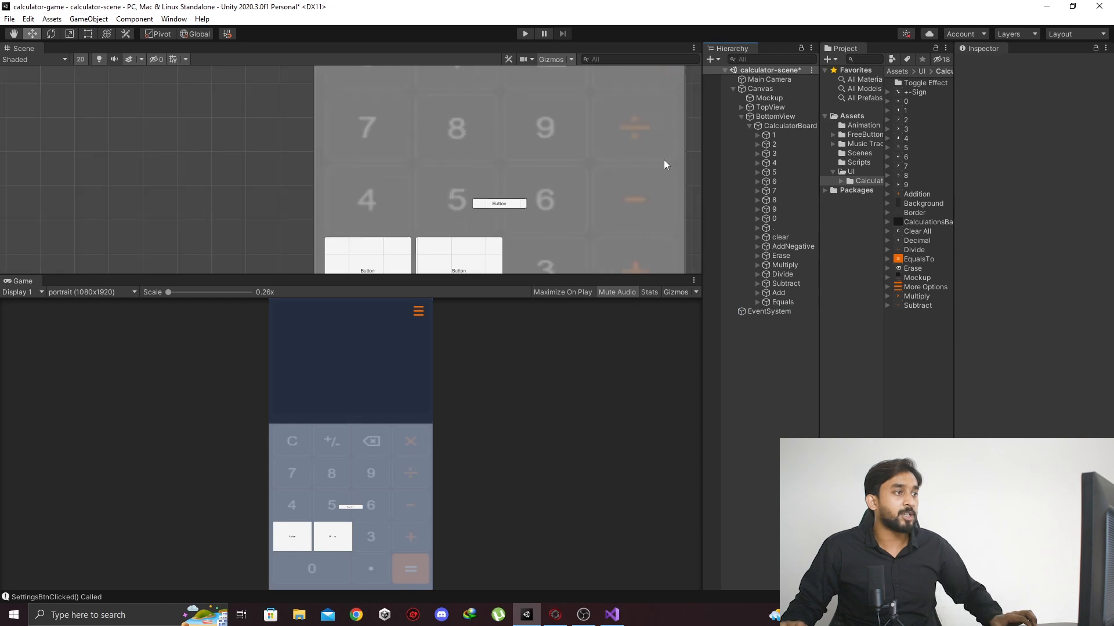
scroll(604, 183, down, 2)
scroll(605, 183, down, 2)
Step: Check CalculatorBoard's buttons one by one from 1 to Equals, and save the scene
click(791, 134)
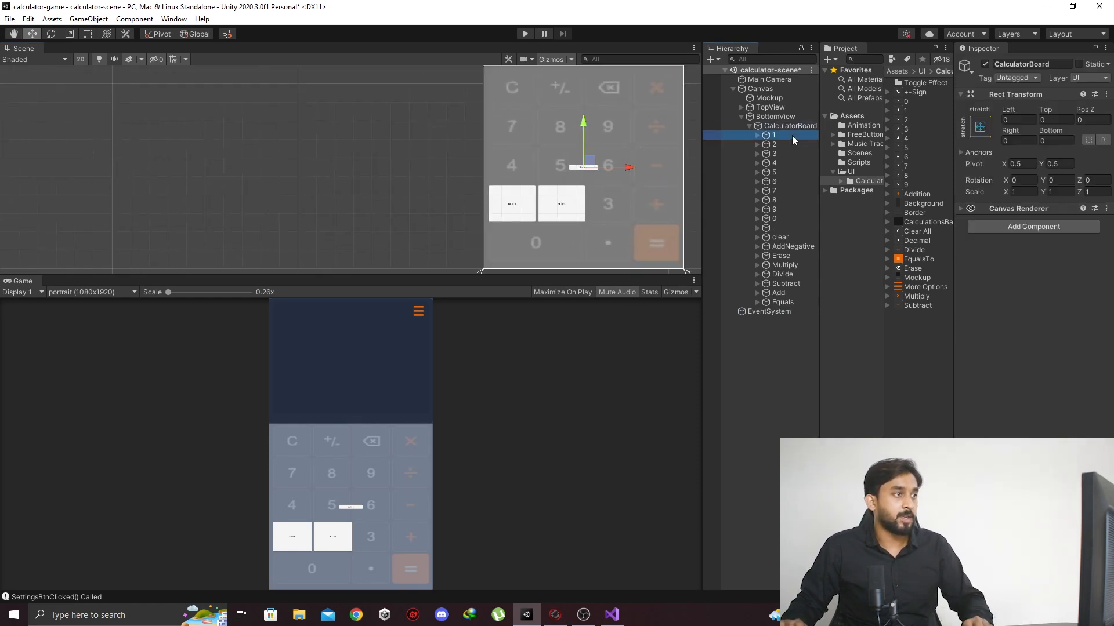
key(Down)
key(Down)
key(Down)
key(Down)
key(Down)
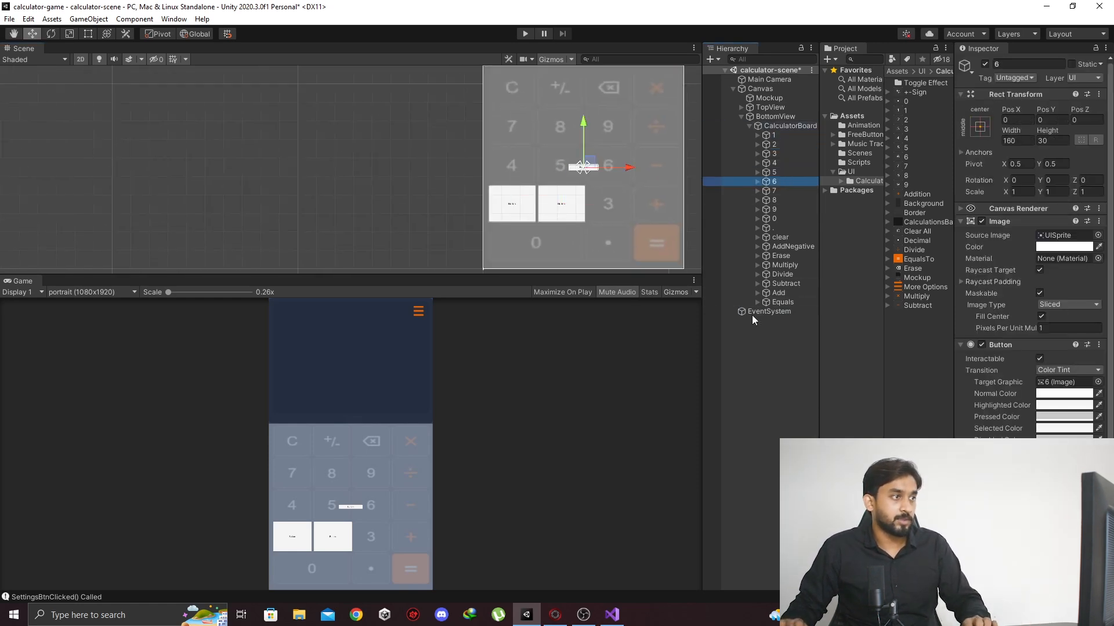
key(Down)
key(Down)
key(Down)
key(Down)
key(Down)
key(Down)
key(Down)
key(Down)
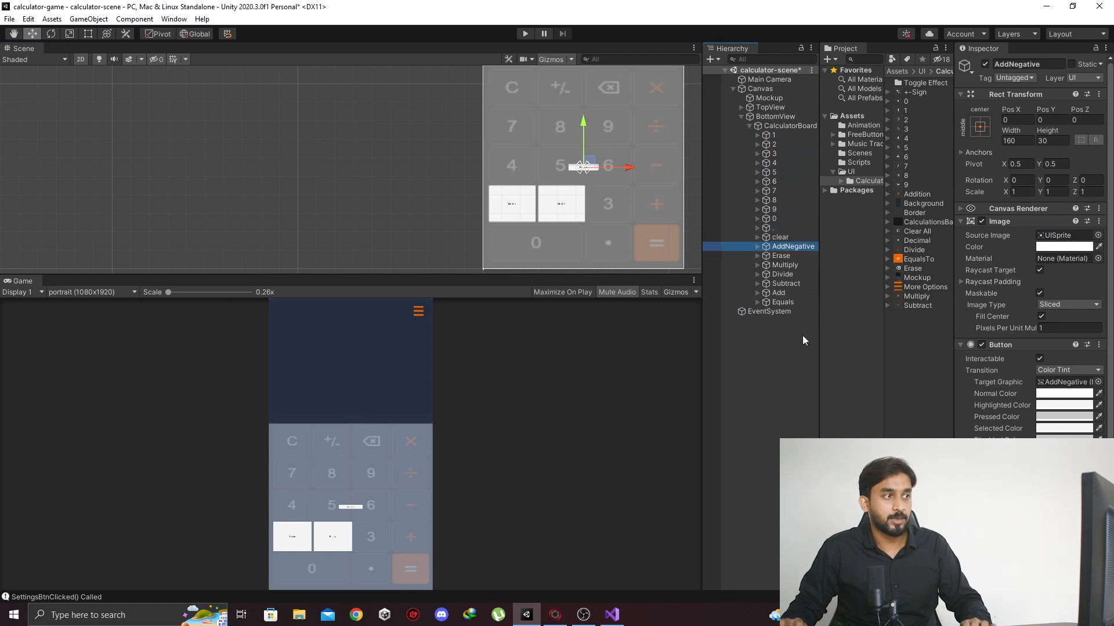
key(Down)
key(Down)
key(Down)
key(Down)
key(Down)
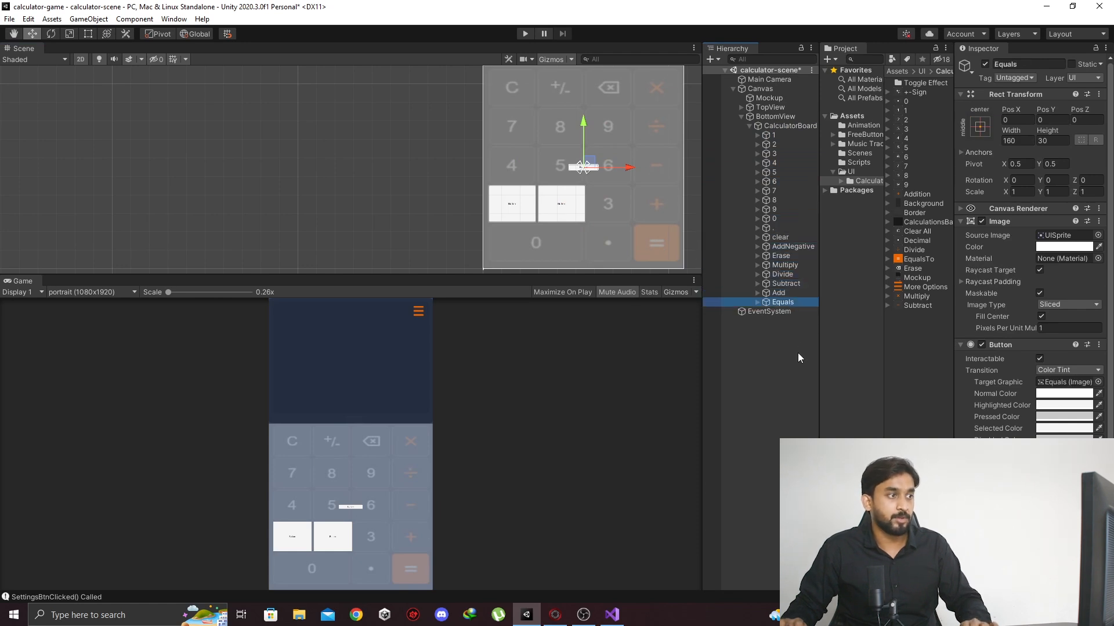
key(ctrl+s)
Step: Add a Grid Layout Group component to CalculatorBoard and save the scene
scroll(524, 212, down, 2)
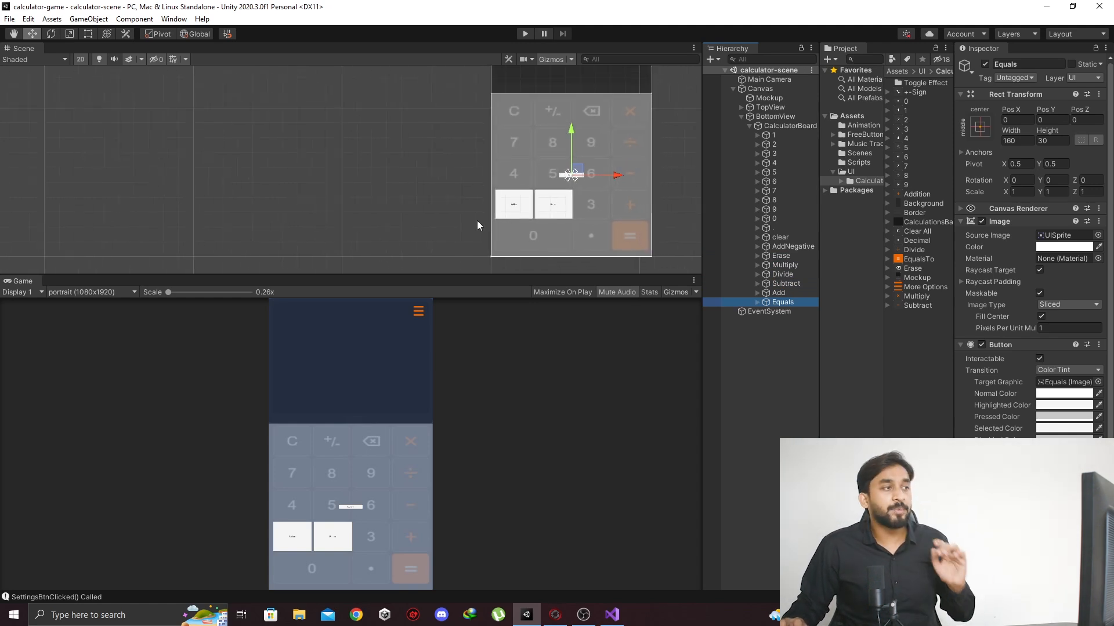
middle_drag(476, 225, 486, 248)
click(789, 126)
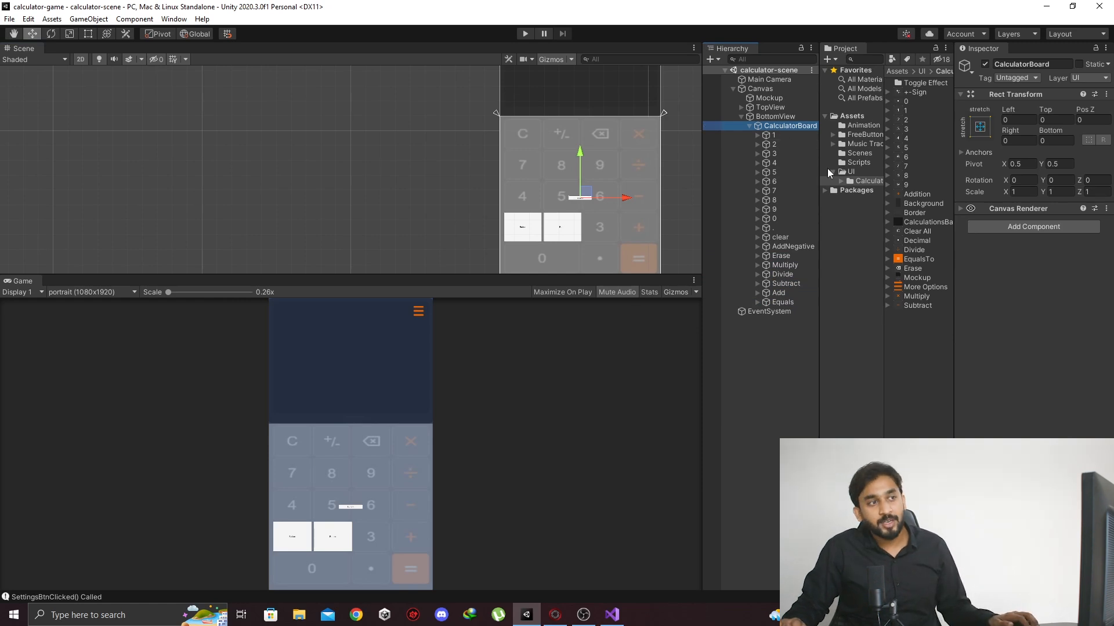
click(992, 229)
text(grid)
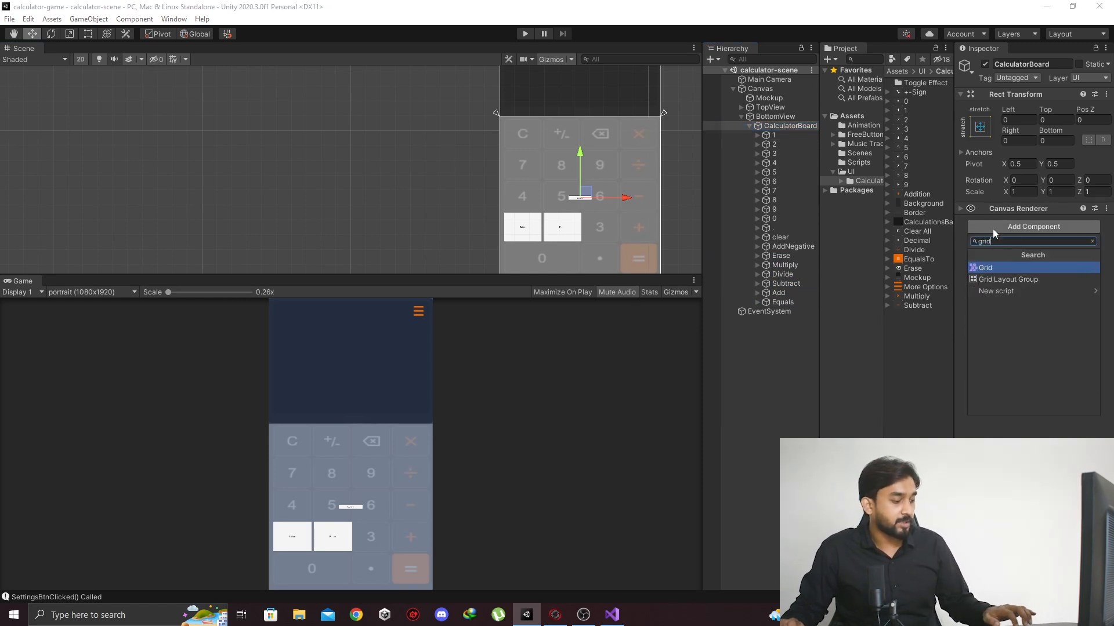
key(Down)
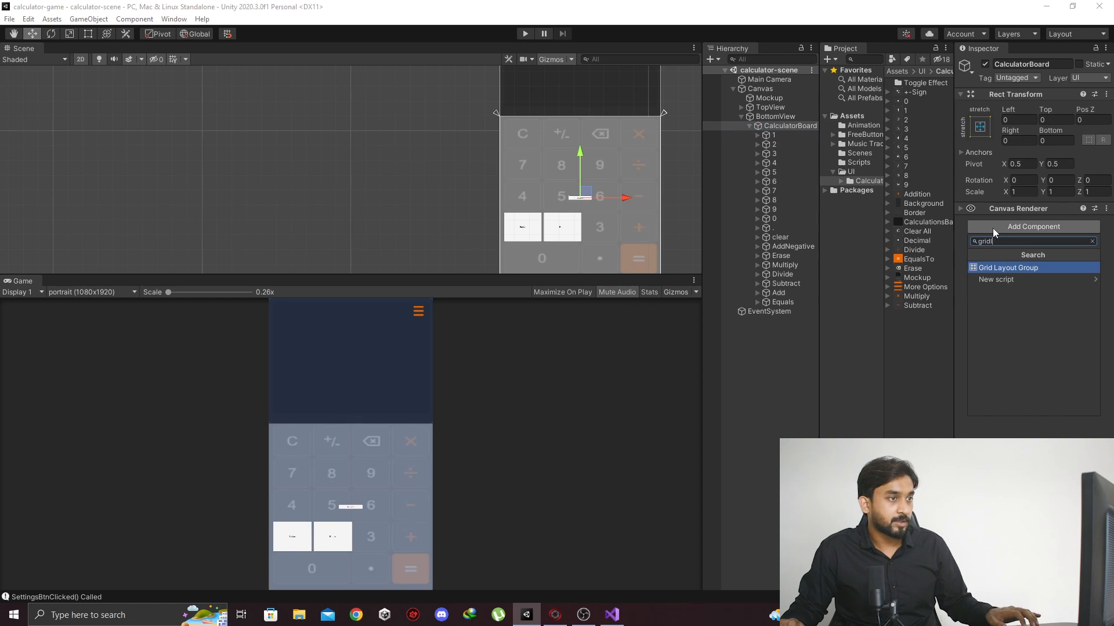
key(Return)
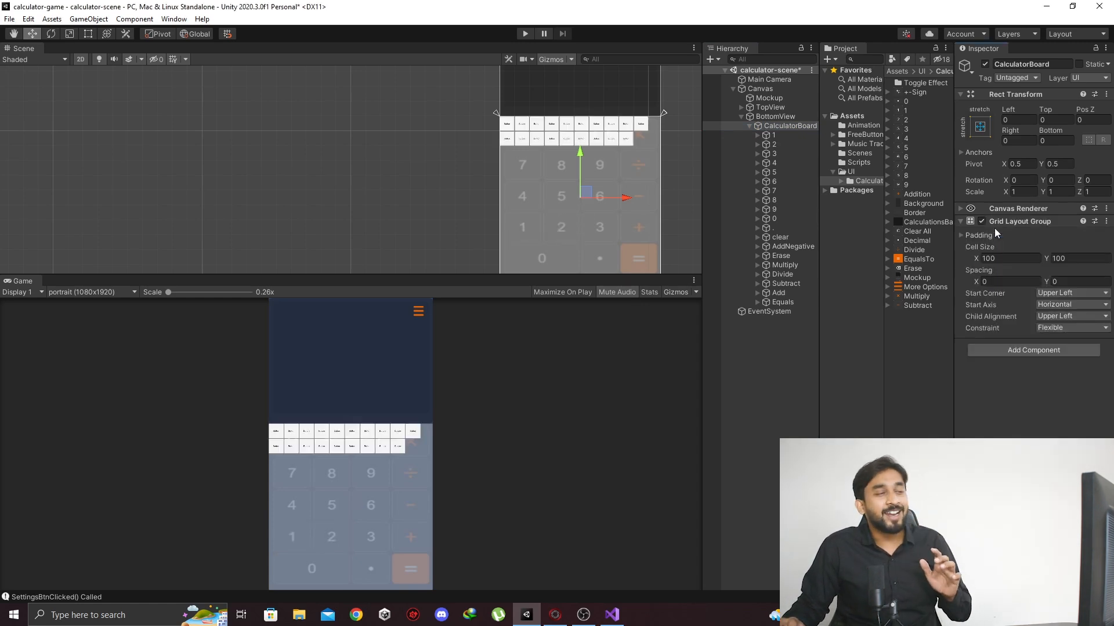
key(ctrl+s)
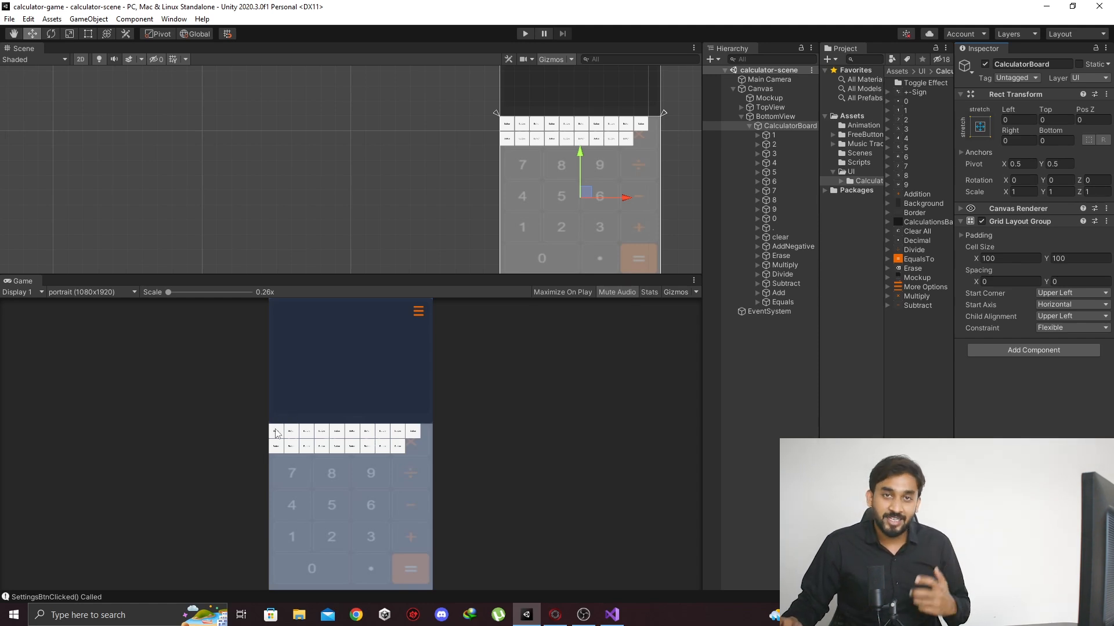
Step: Examine the arranged buttons in the Game view, the Grid Layout Group's padding settings and CalculatorBoard's child buttons
scroll(276, 451, up, 2)
scroll(277, 451, up, 6)
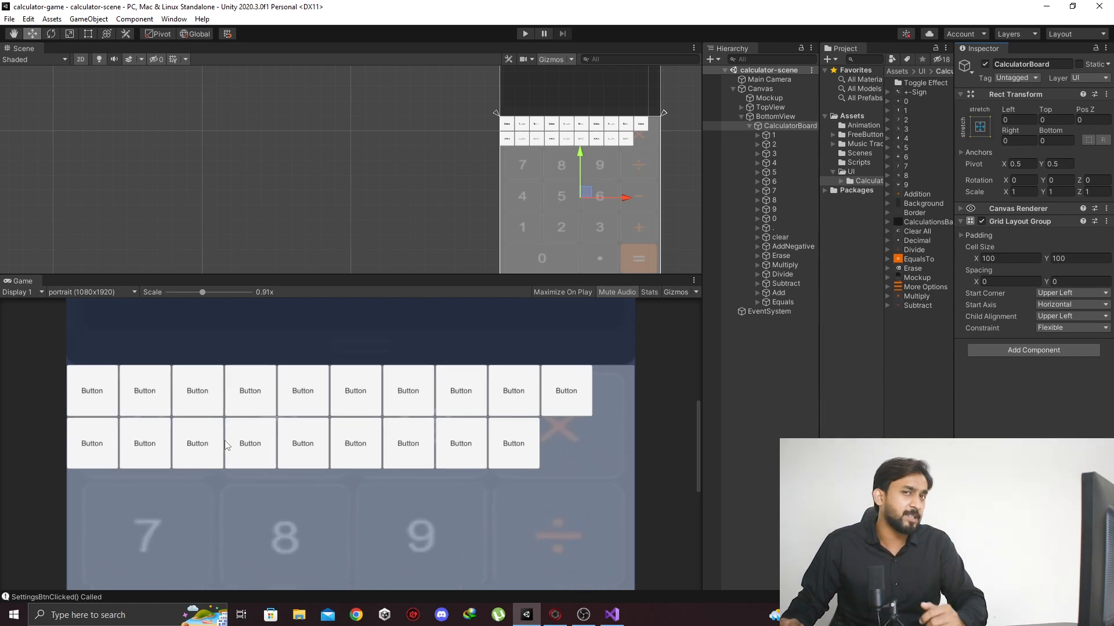
scroll(226, 445, down, 5)
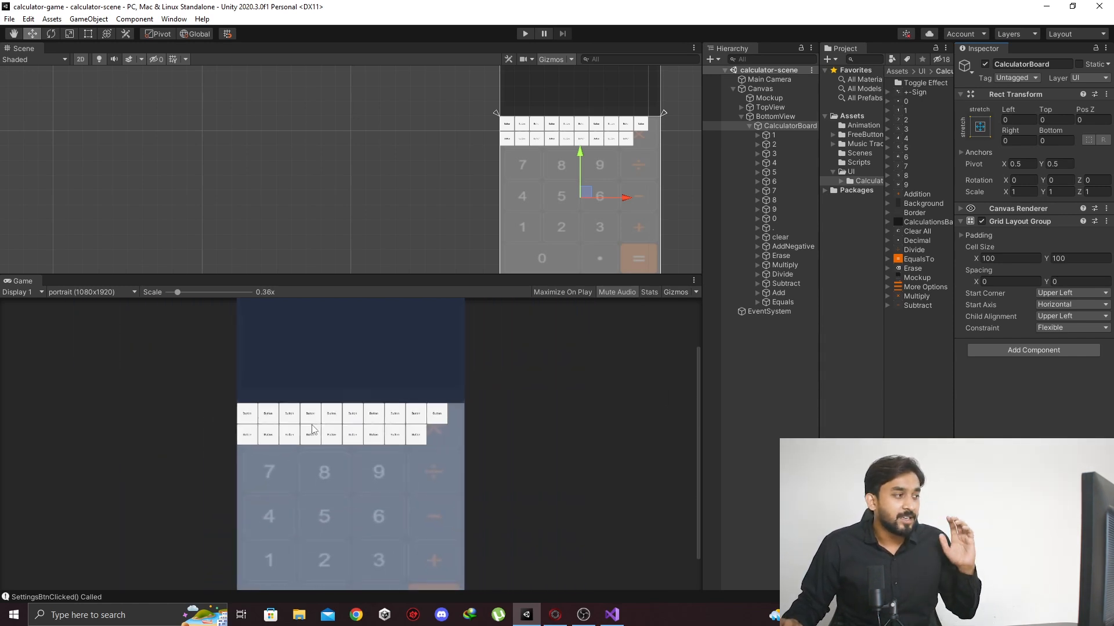
scroll(312, 429, down, 1)
scroll(343, 457, down, 1)
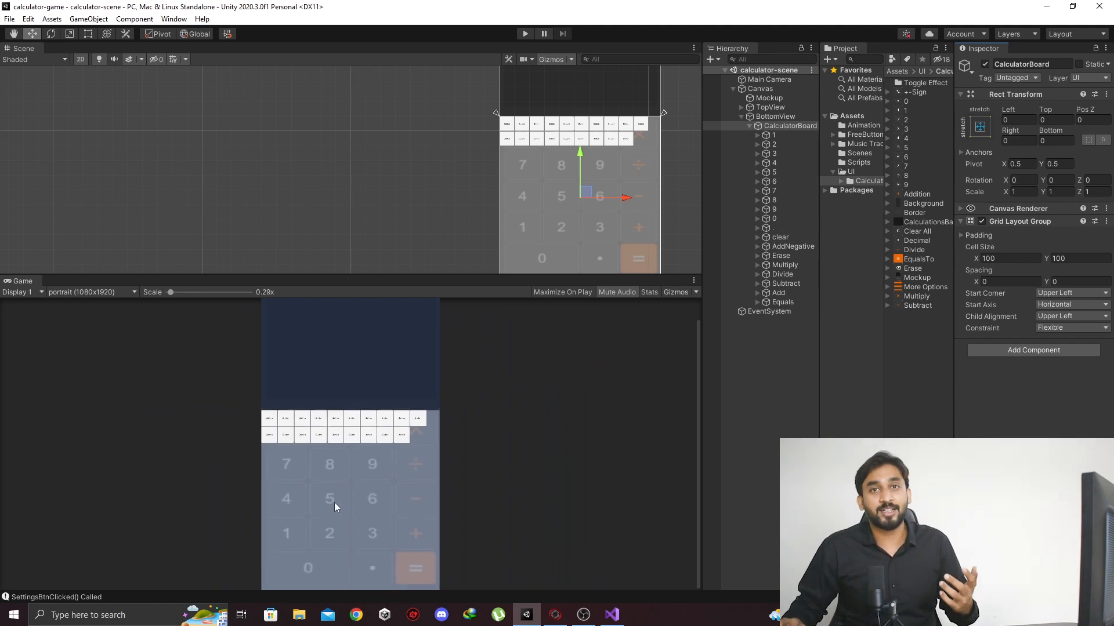
click(960, 235)
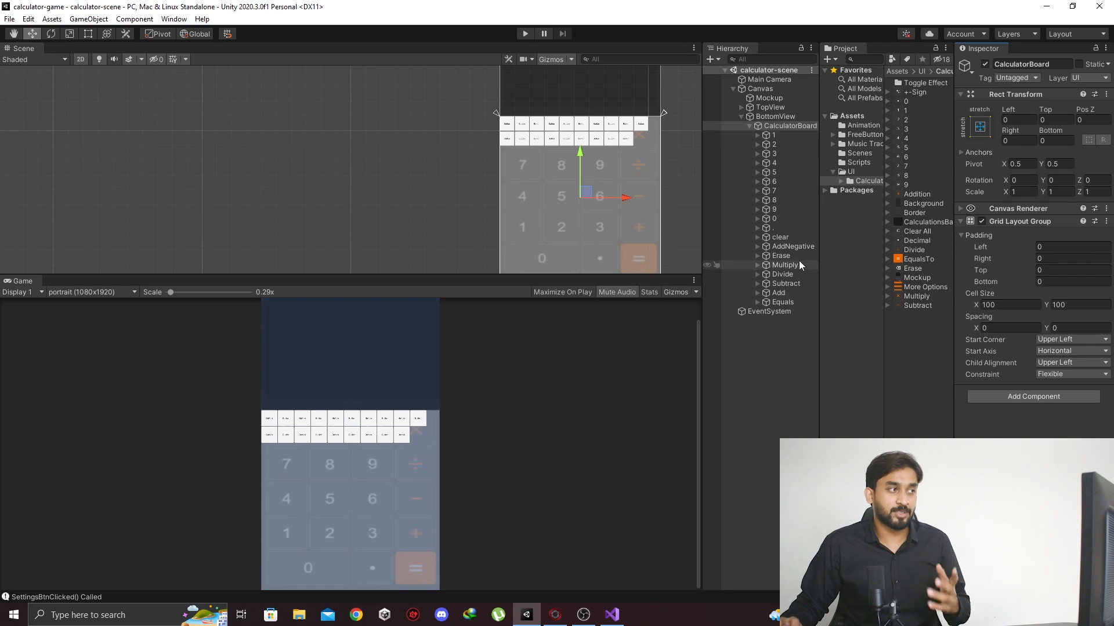
middle_drag(676, 178, 624, 175)
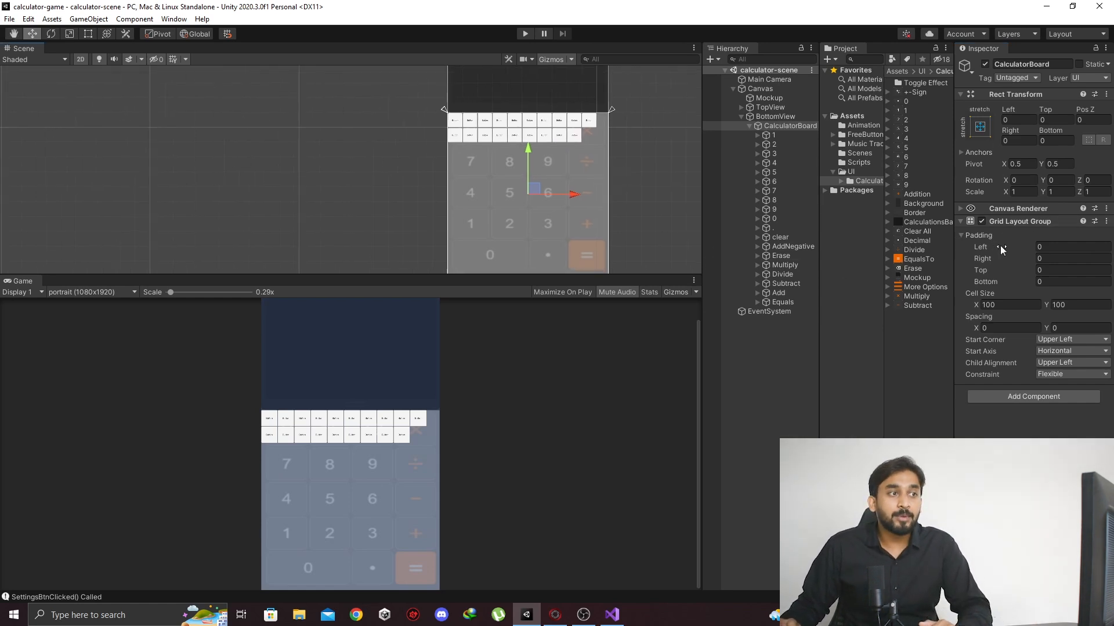
click(798, 135)
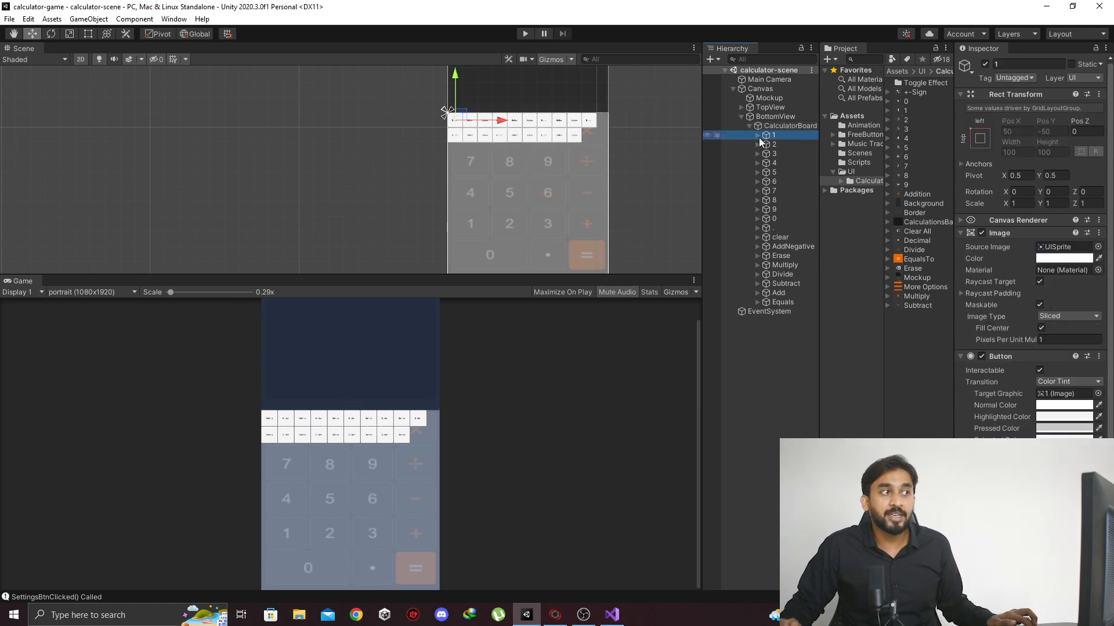
click(792, 127)
click(790, 137)
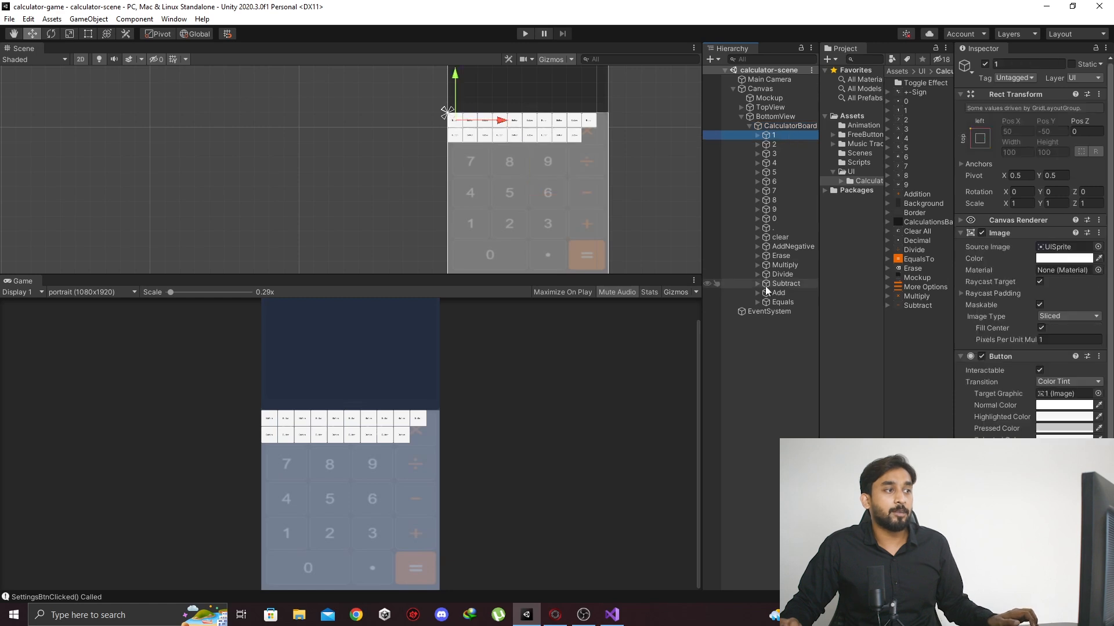
shift+click(782, 302)
click(779, 127)
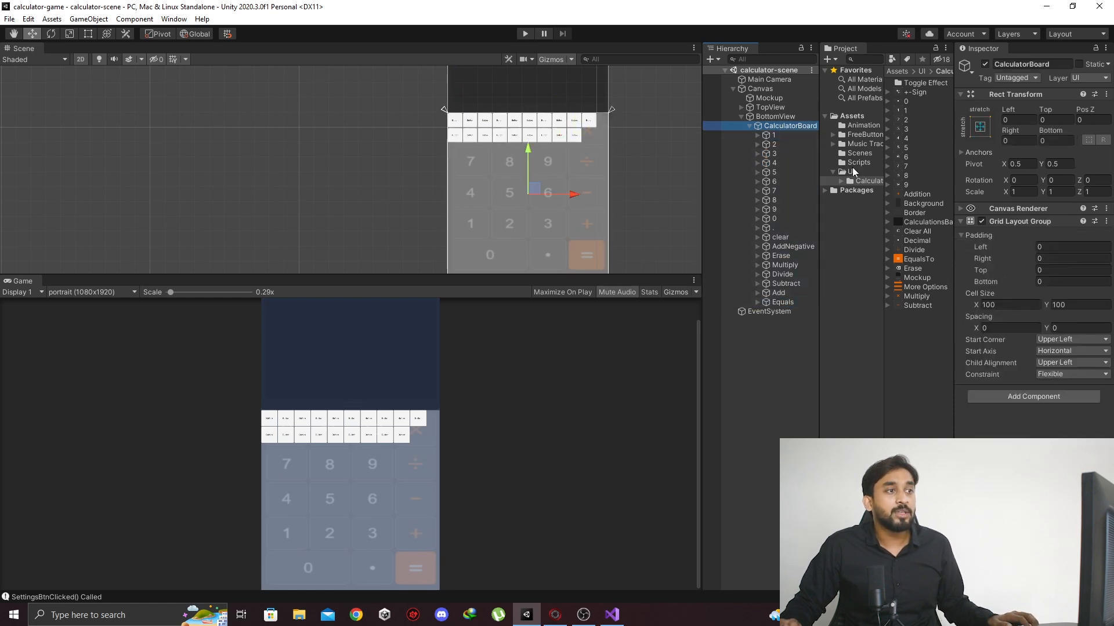
Step: Try out padding on CalculatorBoard's Grid Layout Group, with Left 15 and Top 19, and reset both to 0
drag(1022, 247, 1035, 245)
click(1025, 260)
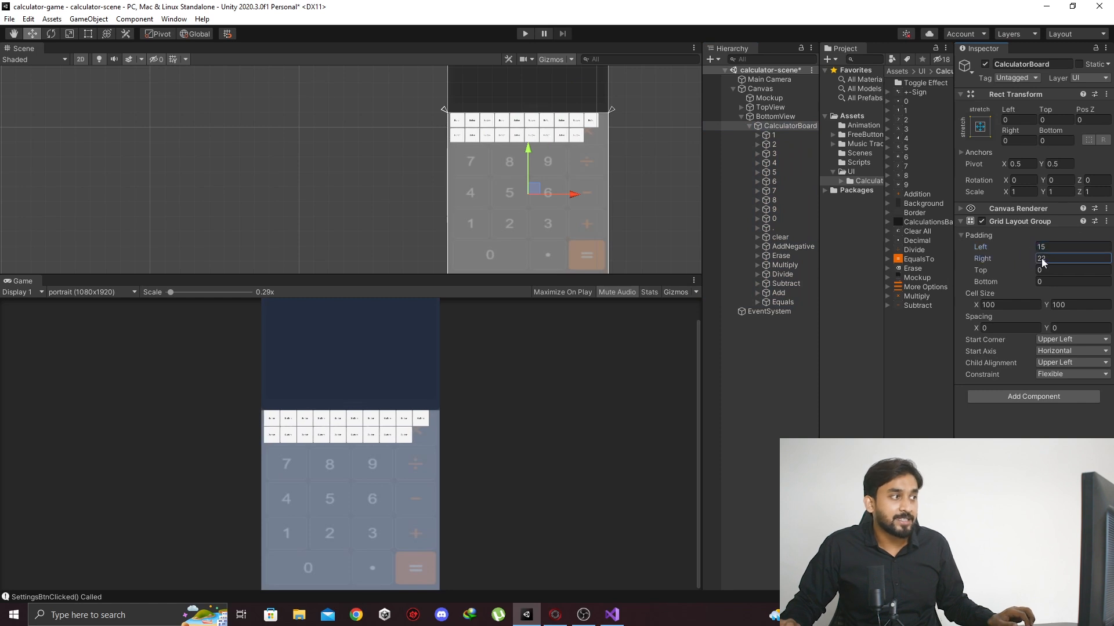
mouse_move(1026, 273)
mouse_down()
mouse_move(1047, 270)
mouse_move(1019, 279)
mouse_up()
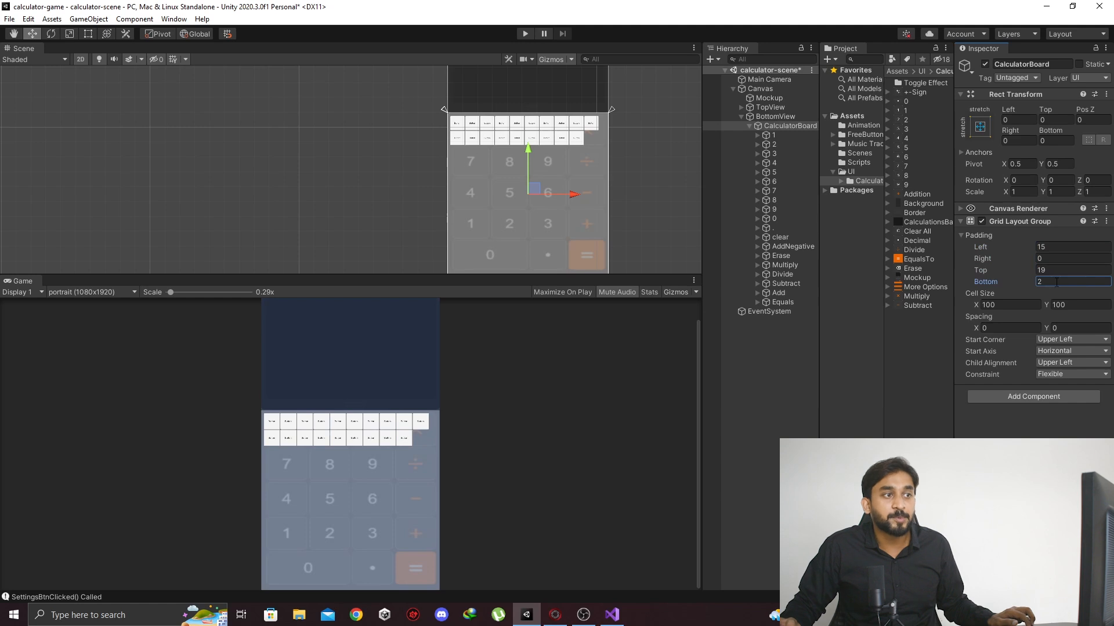
click(1056, 248)
text(0)
click(1055, 271)
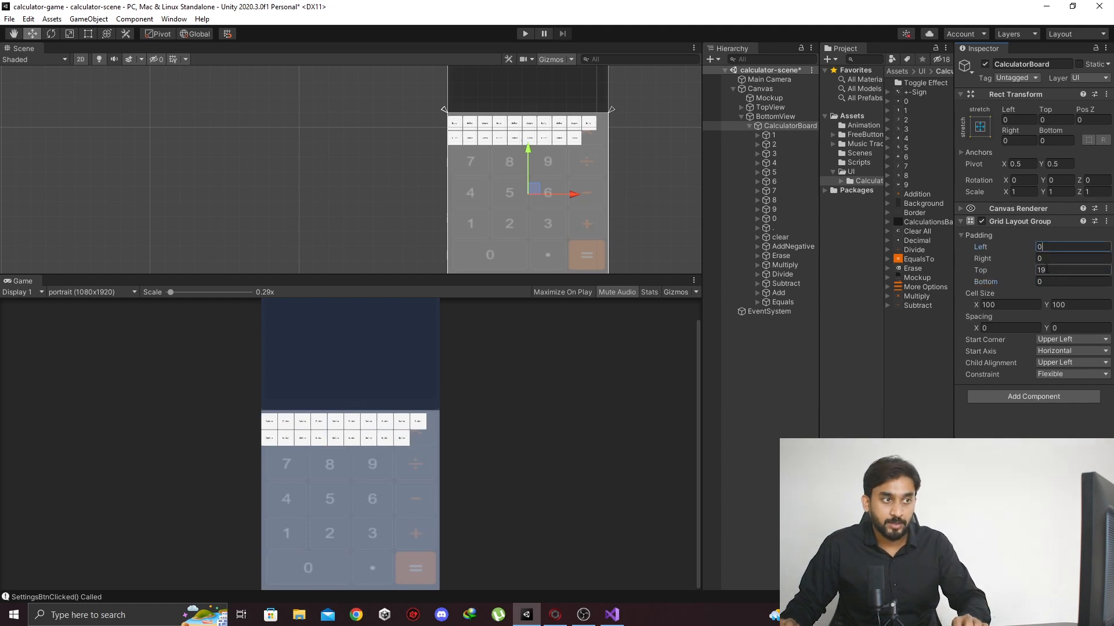
text(0)
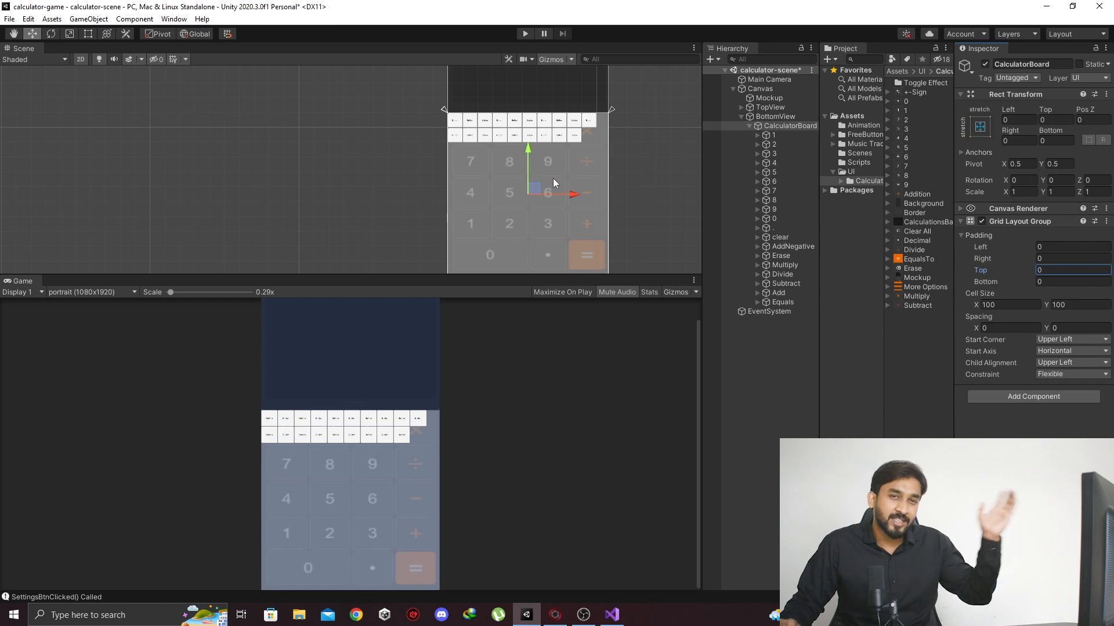
Step: Set the left padding of CalculatorBoard's Grid Layout Group to 10
click(1065, 248)
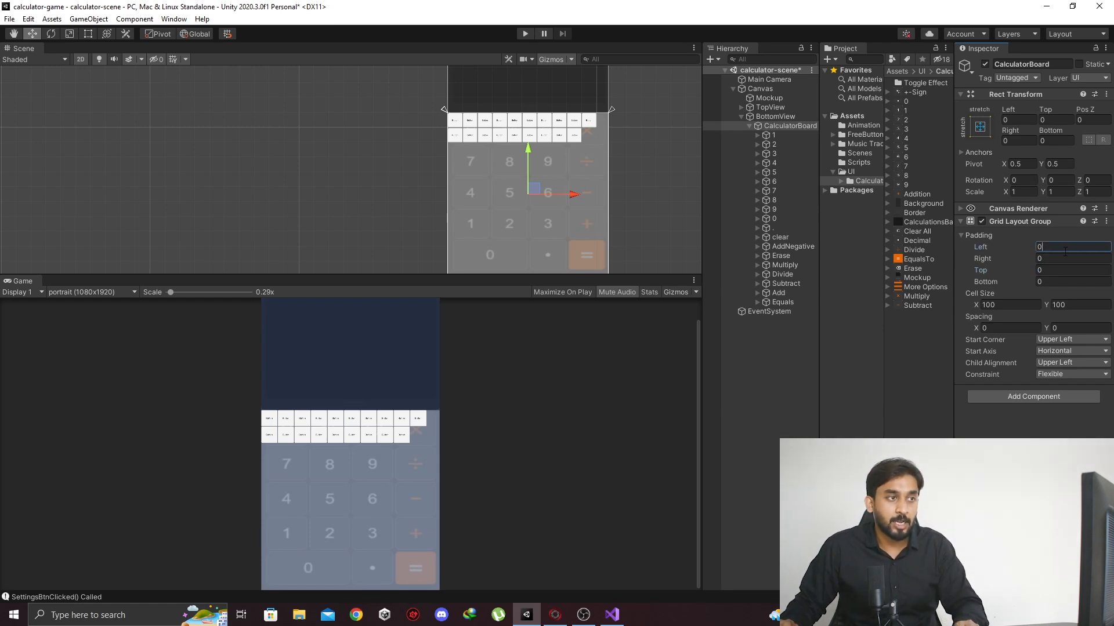
text(10)
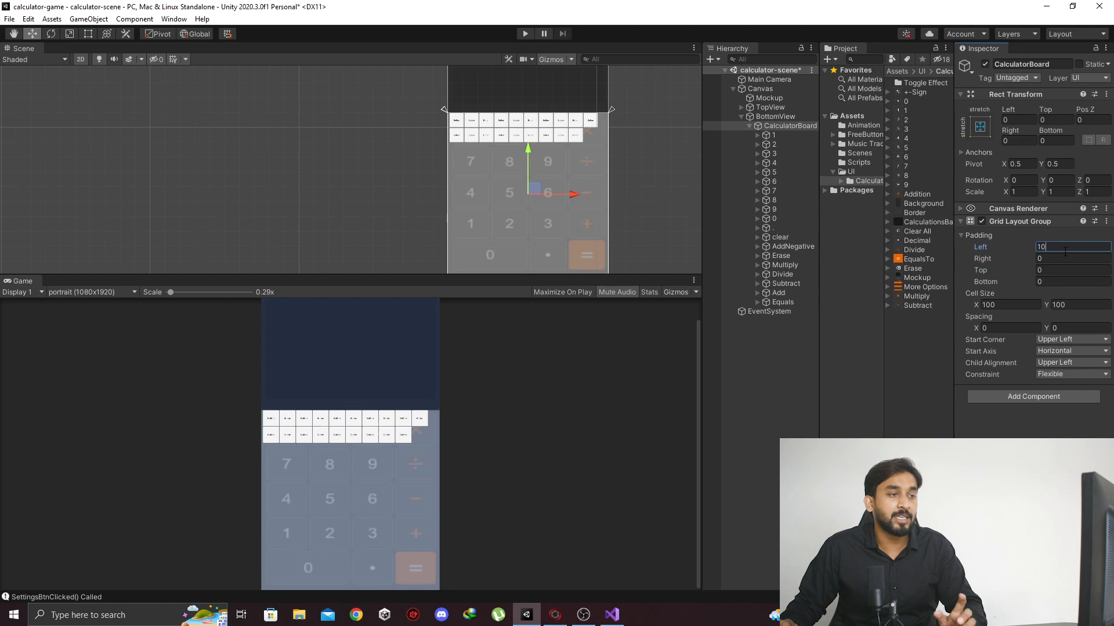
scroll(235, 430, up, 1)
scroll(226, 424, up, 4)
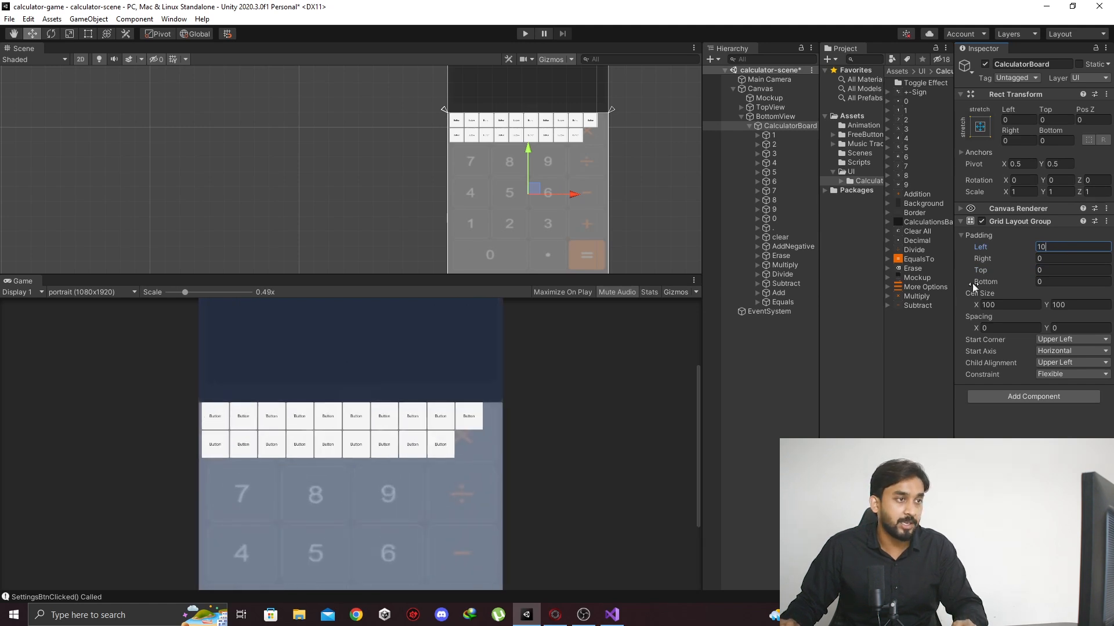
click(1047, 250)
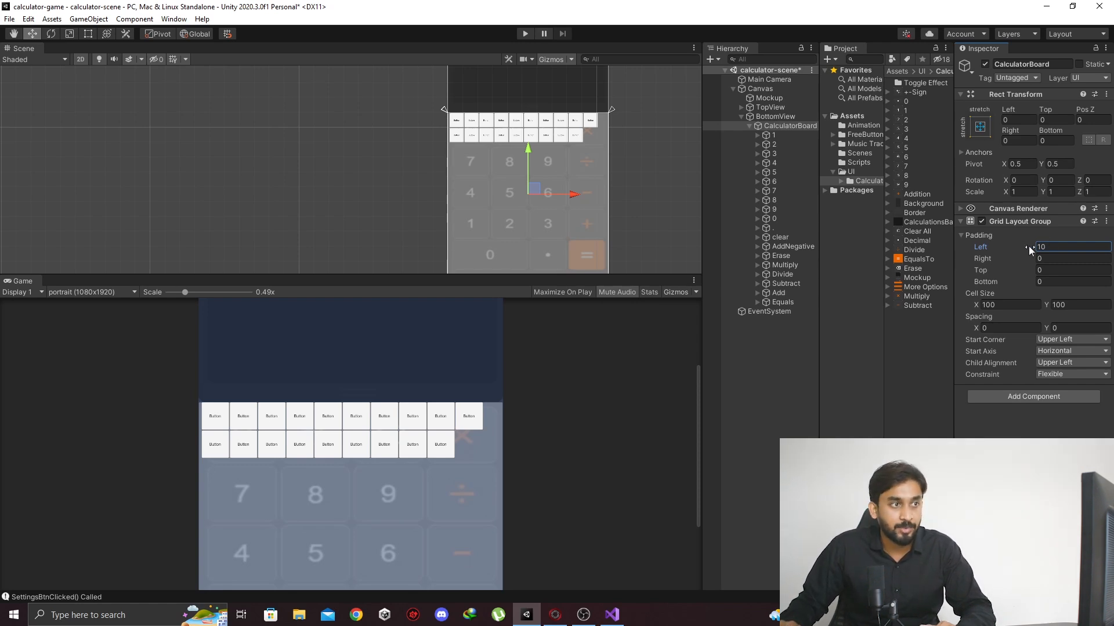
Step: Reset the left padding of CalculatorBoard's Grid Layout Group to 0 and collapse the padding settings
mouse_move(1029, 248)
mouse_down()
mouse_move(1046, 261)
mouse_move(1035, 256)
mouse_up()
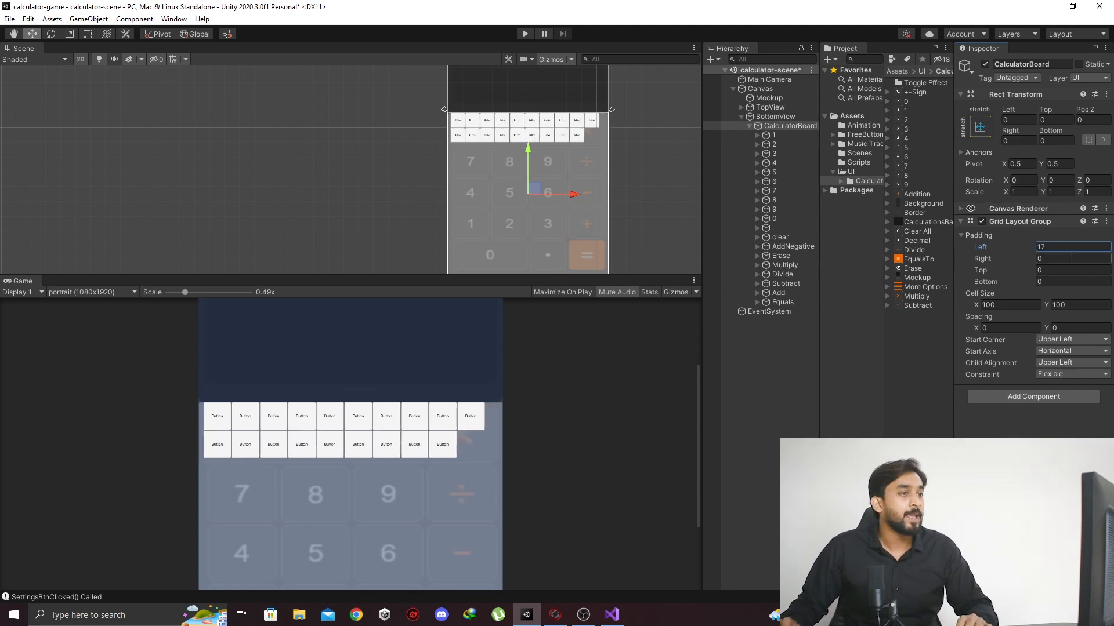
text(0)
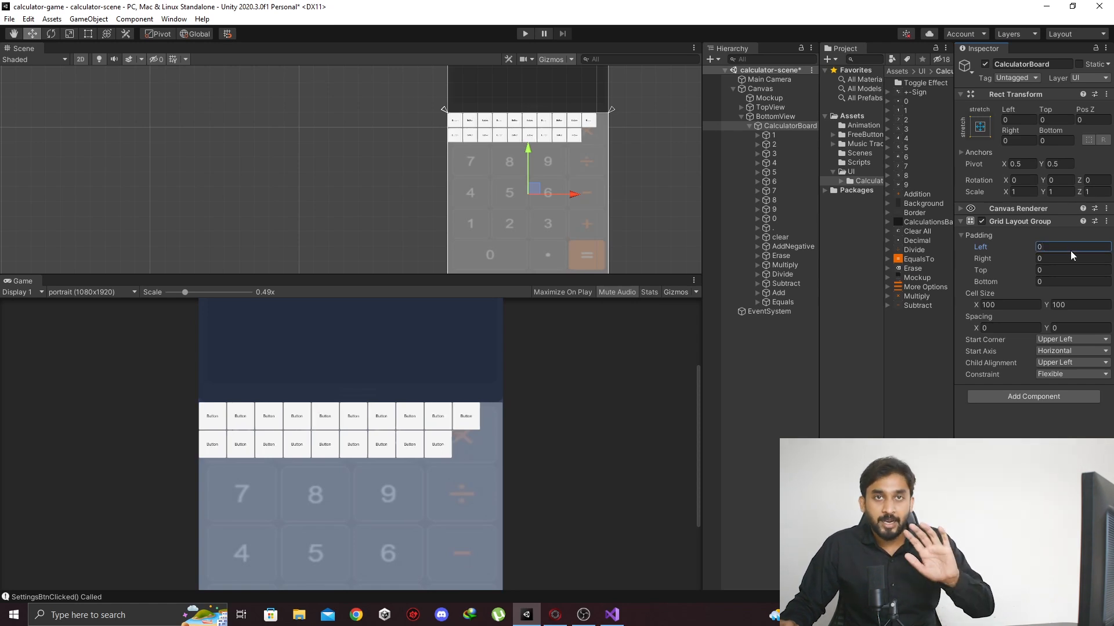
scroll(560, 151, down, 3)
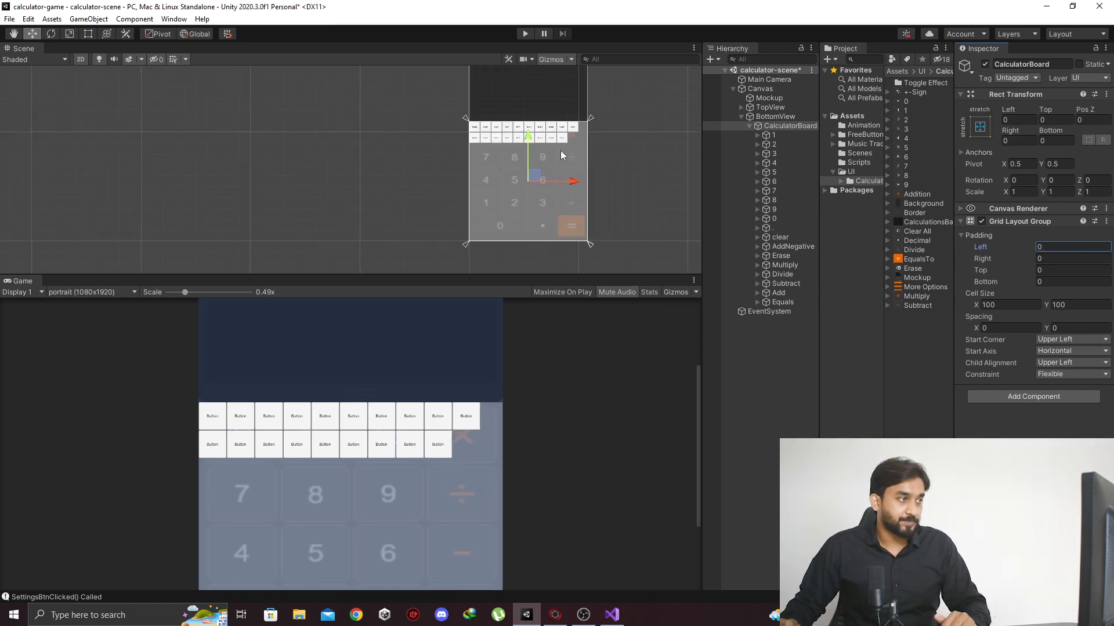
click(977, 236)
Step: Set the cell size of CalculatorBoard's Grid Layout Group to X 200 and Y 200
click(1038, 259)
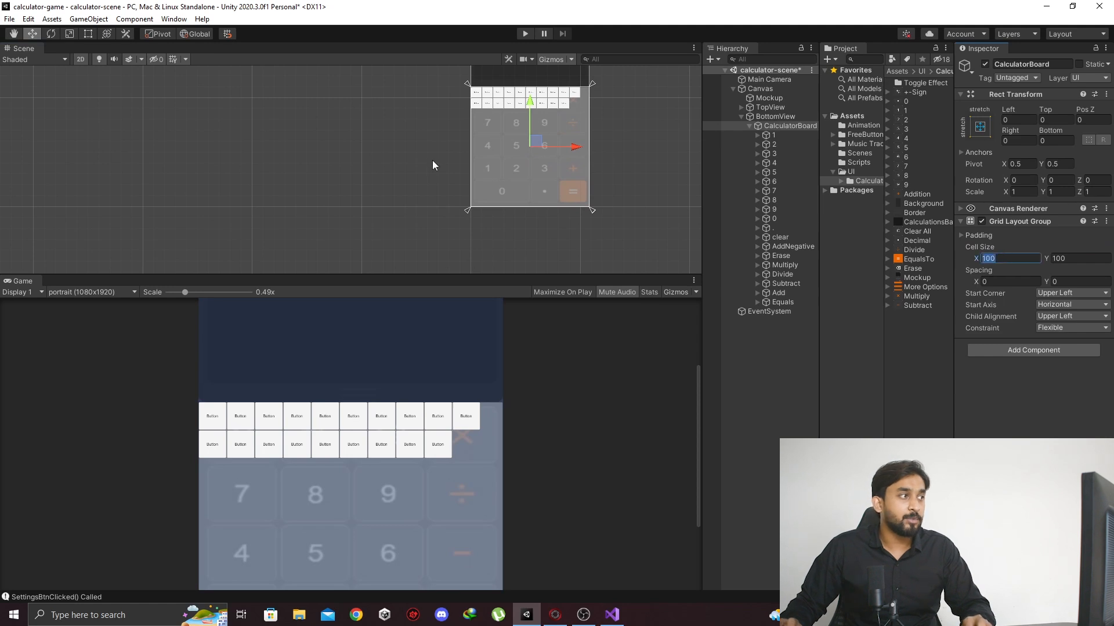
scroll(445, 165, up, 7)
middle_drag(486, 168, 532, 208)
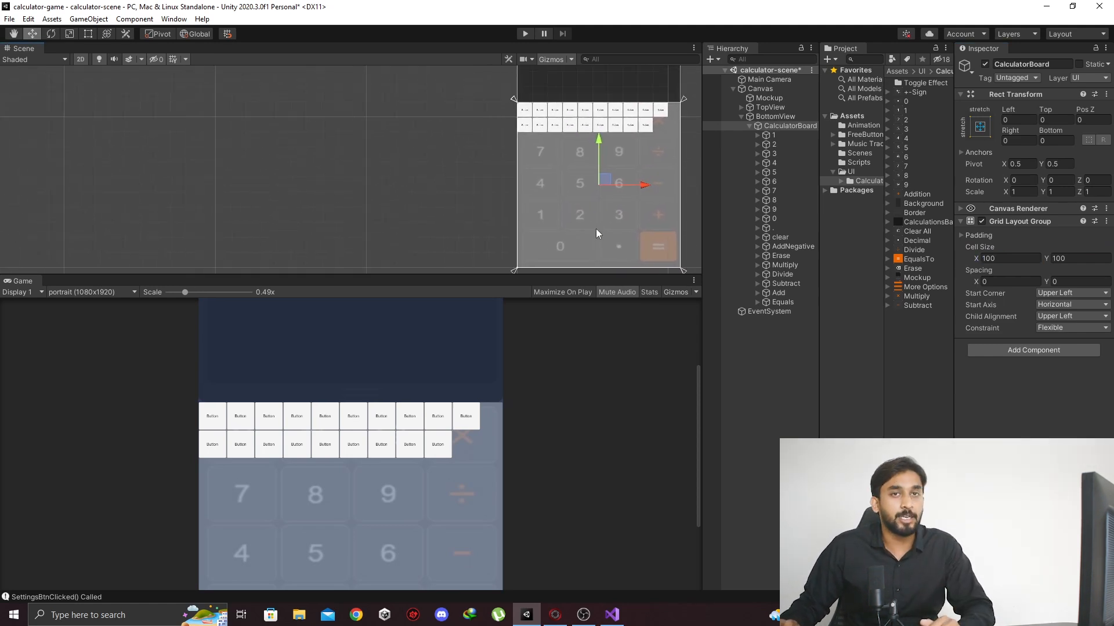
middle_drag(587, 179, 602, 189)
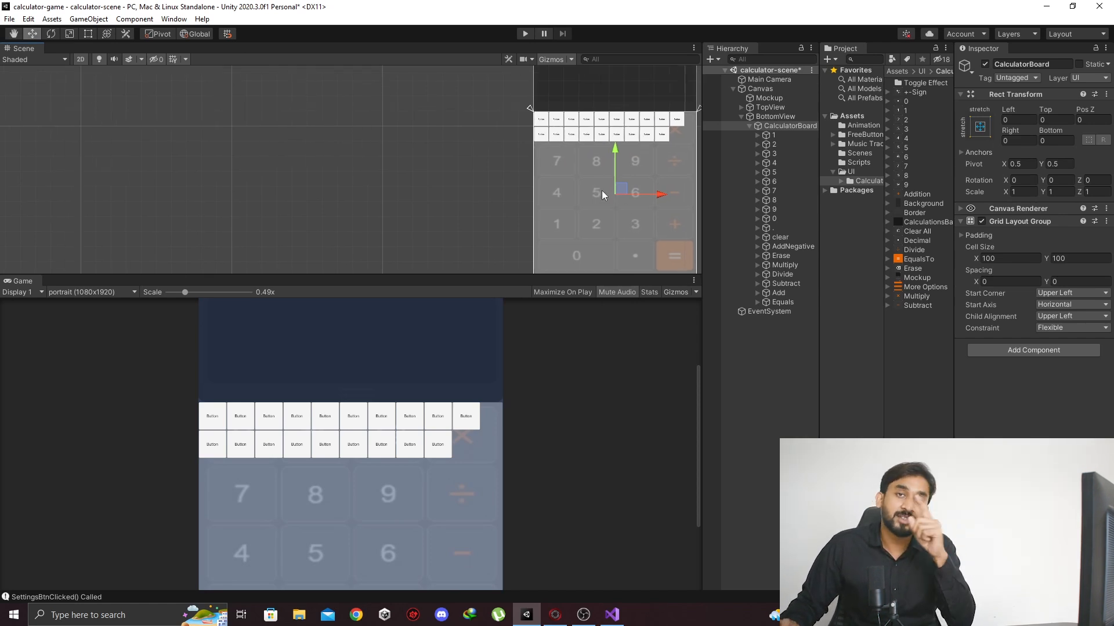
middle_drag(603, 245, 582, 210)
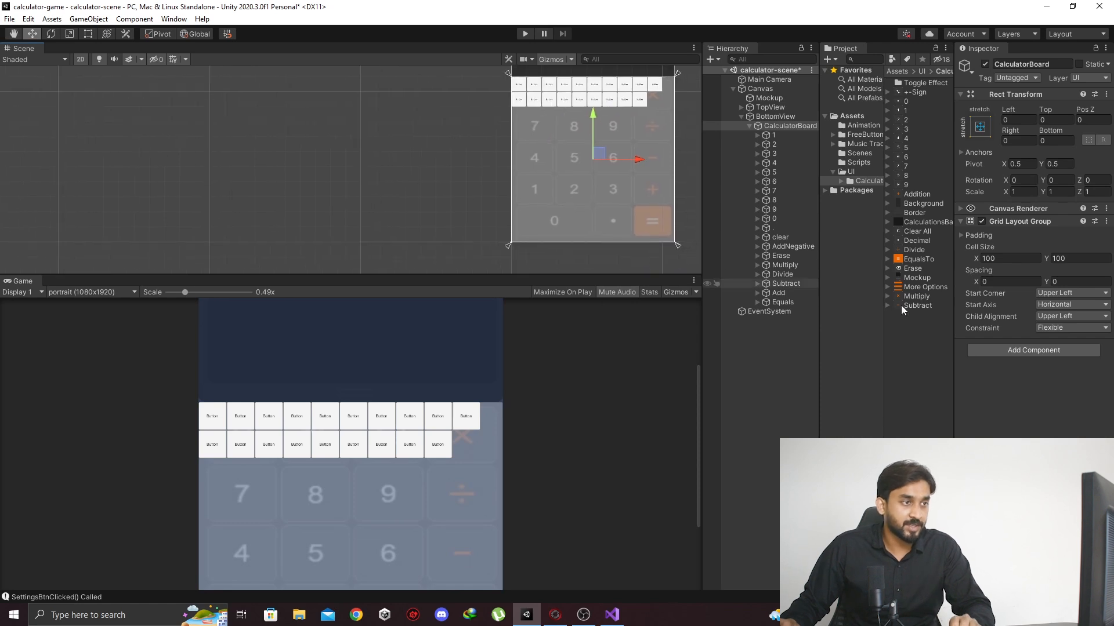
click(1012, 258)
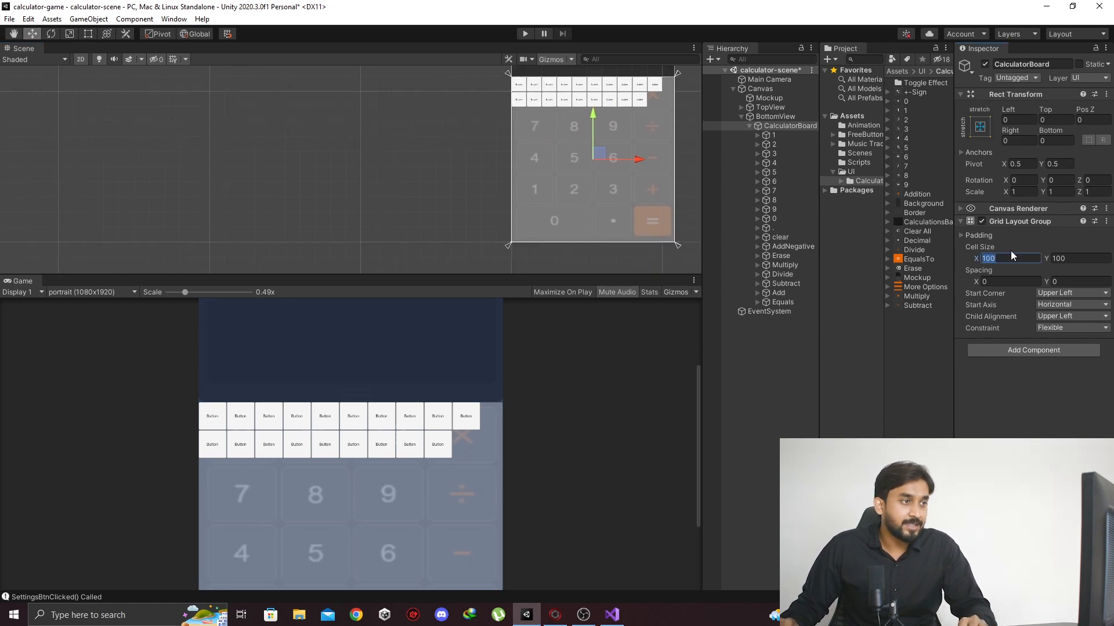
text(200)
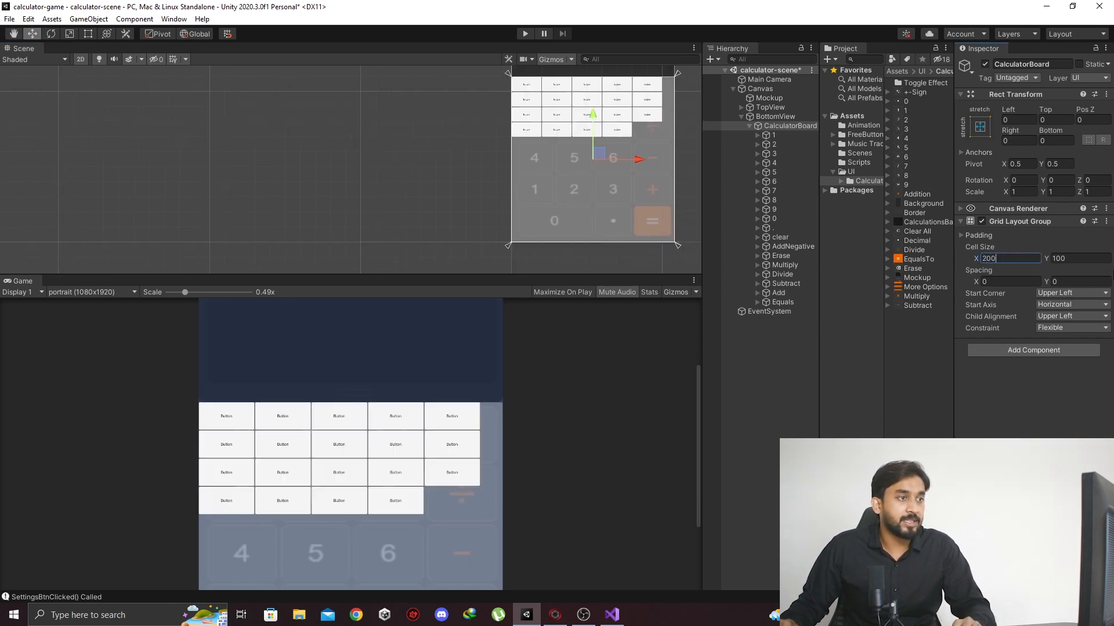
click(1071, 259)
text(200)
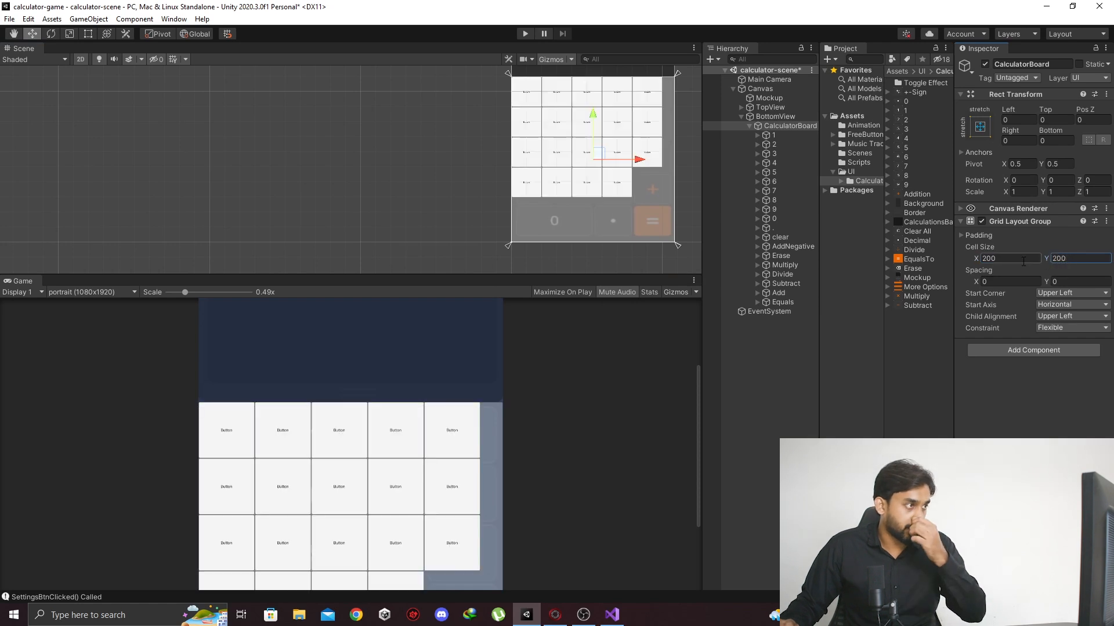
Step: Compare the button grid with the mockup's bottom row in the Scene and Game views
middle_drag(542, 221, 551, 116)
scroll(468, 465, down, 4)
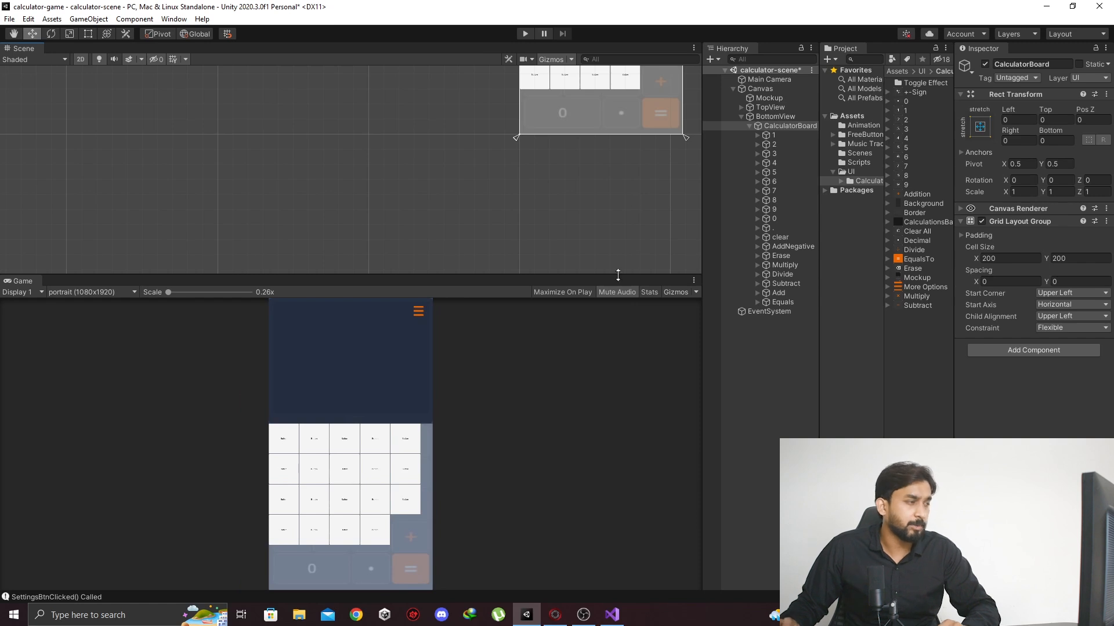
middle_drag(579, 186, 458, 229)
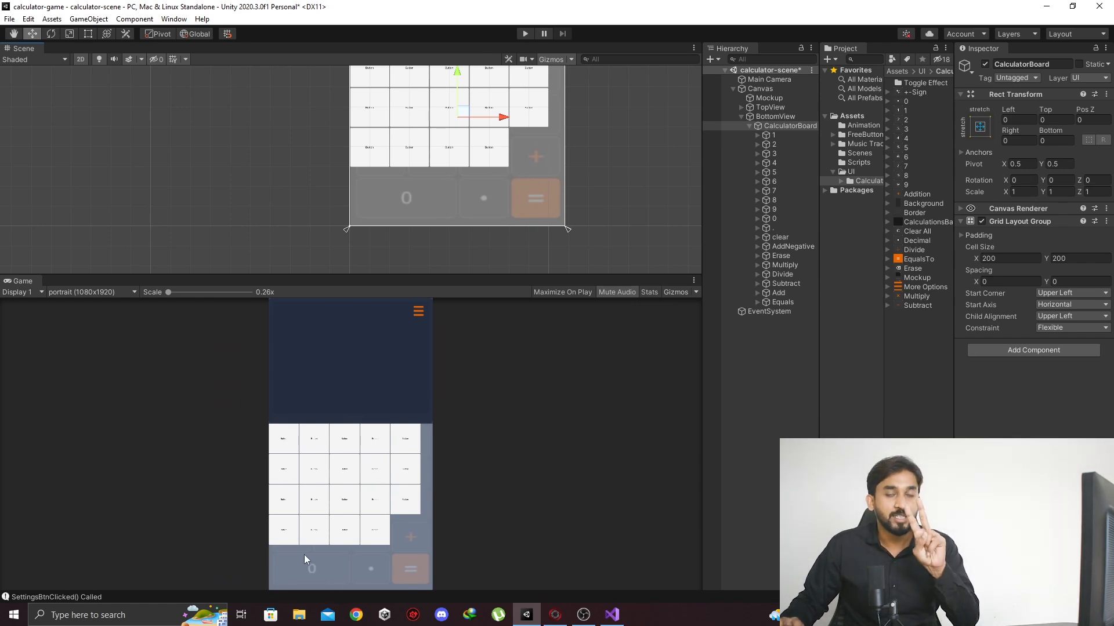
scroll(304, 554, up, 6)
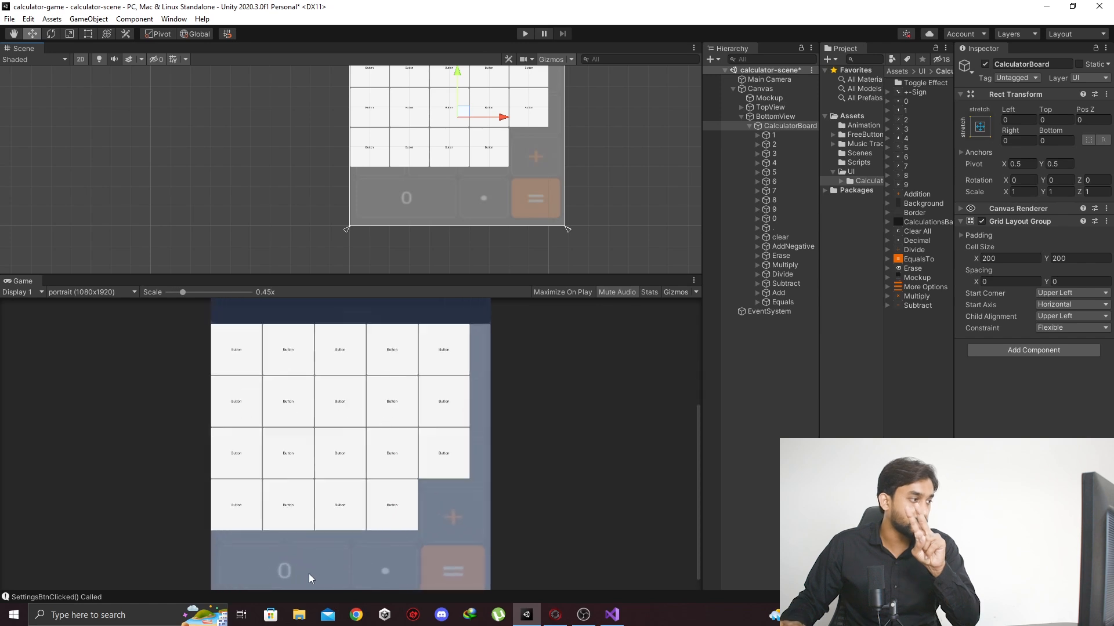
scroll(312, 572, up, 5)
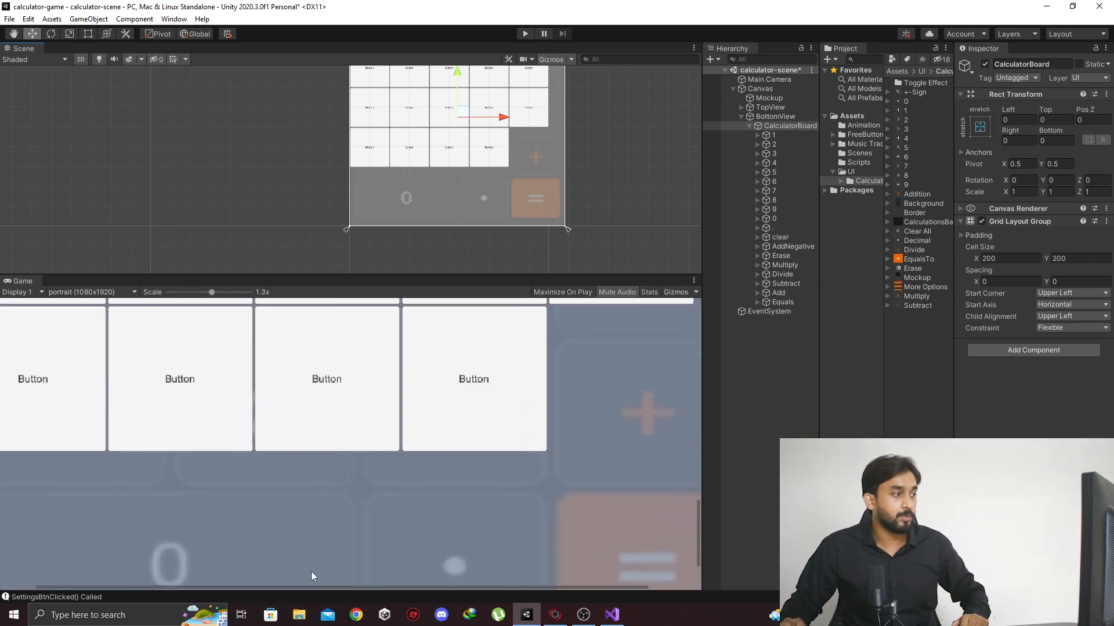
scroll(311, 572, down, 2)
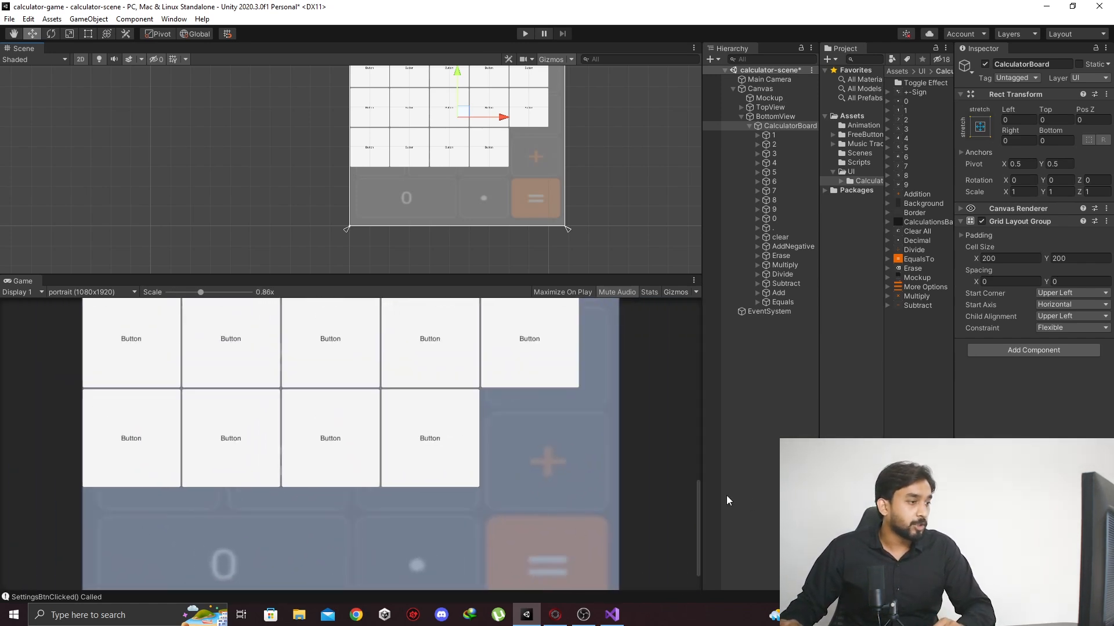
drag(699, 503, 702, 532)
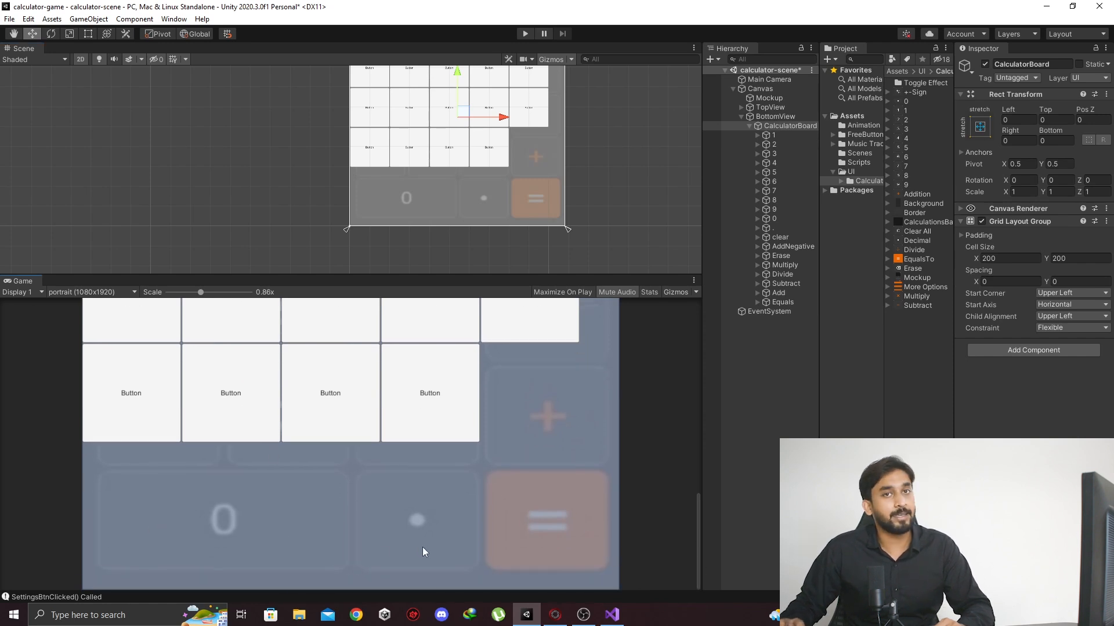
middle_drag(448, 156, 421, 184)
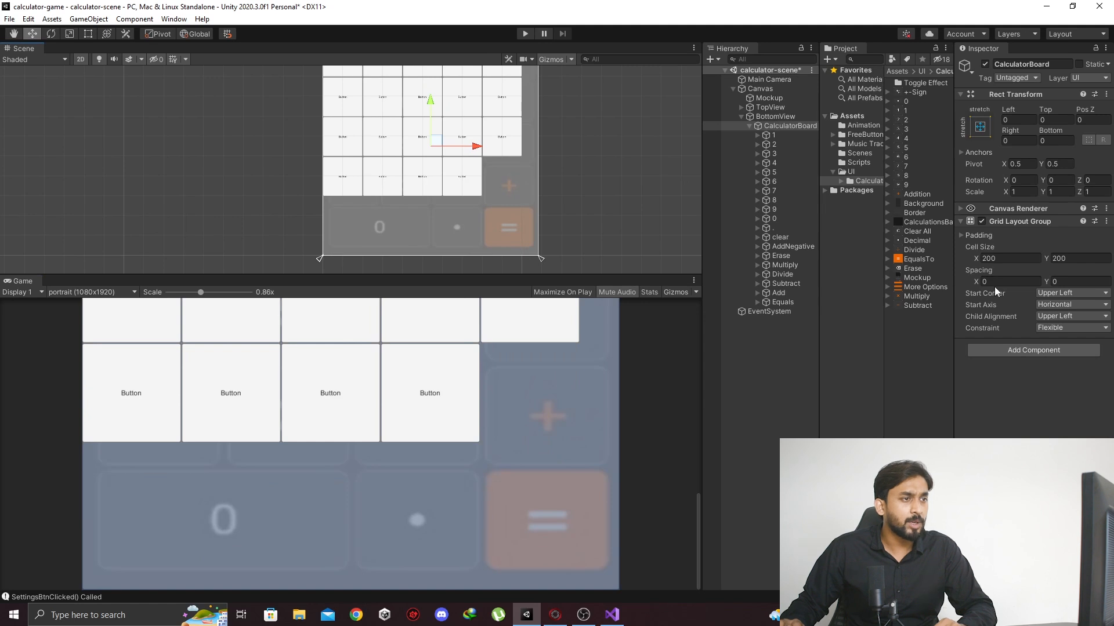
Step: Set the X cell size of CalculatorBoard's Grid Layout Group to 250
click(1012, 258)
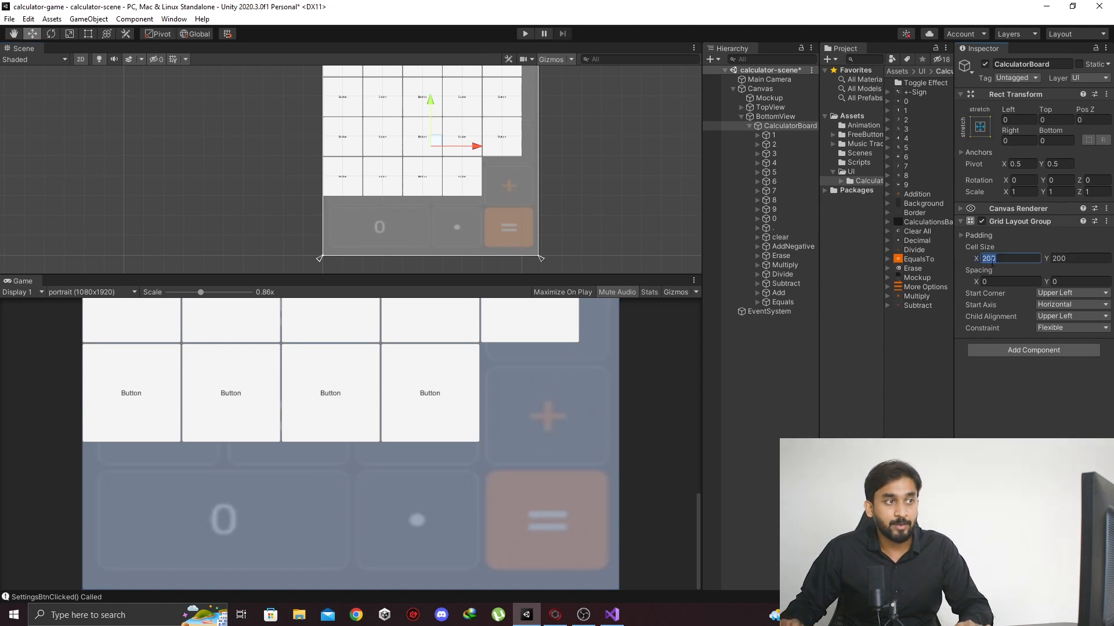
click(1000, 262)
key(BackSpace)
key(BackSpace)
text(50)
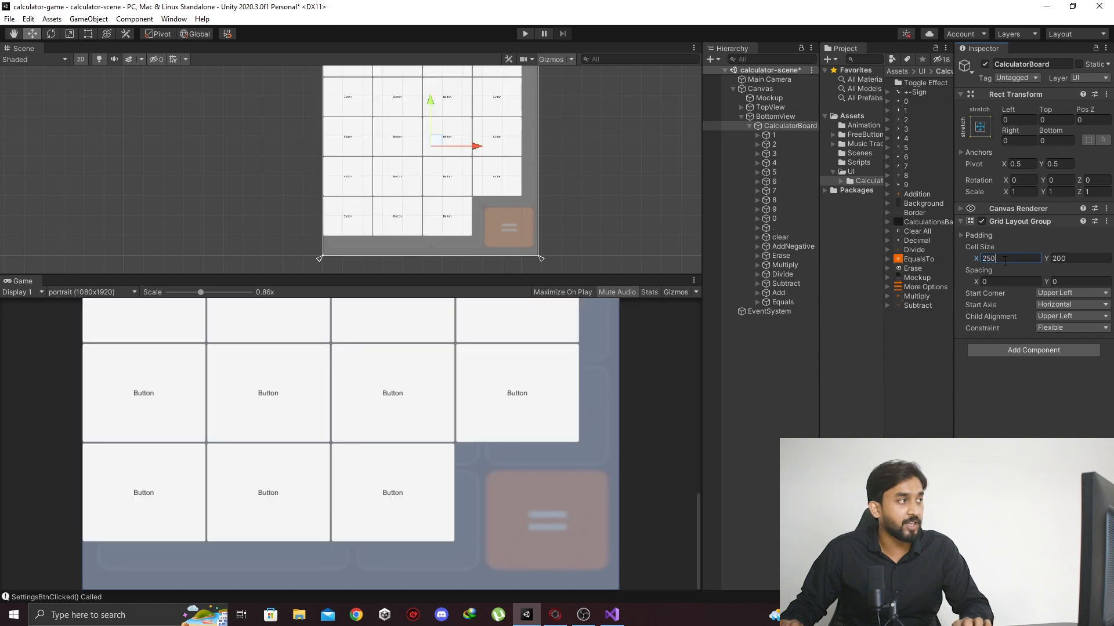
key(Tab)
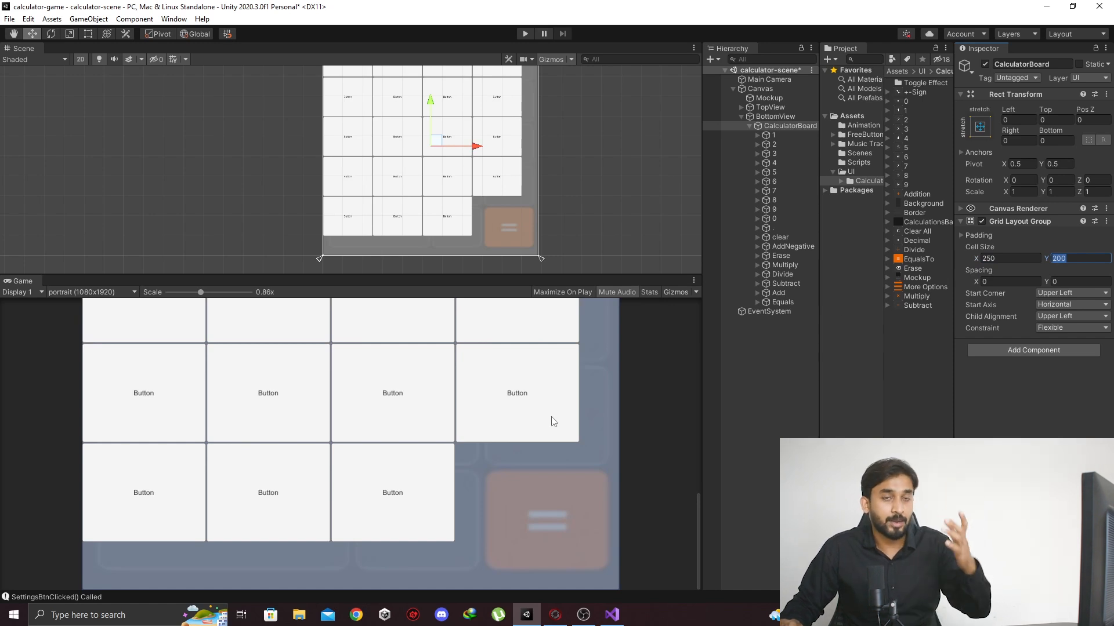
Step: Examine the resized button grid and the Grid Layout Group's Start Corner, Start Axis and Child Alignment options
scroll(569, 200, down, 5)
middle_drag(560, 183, 576, 216)
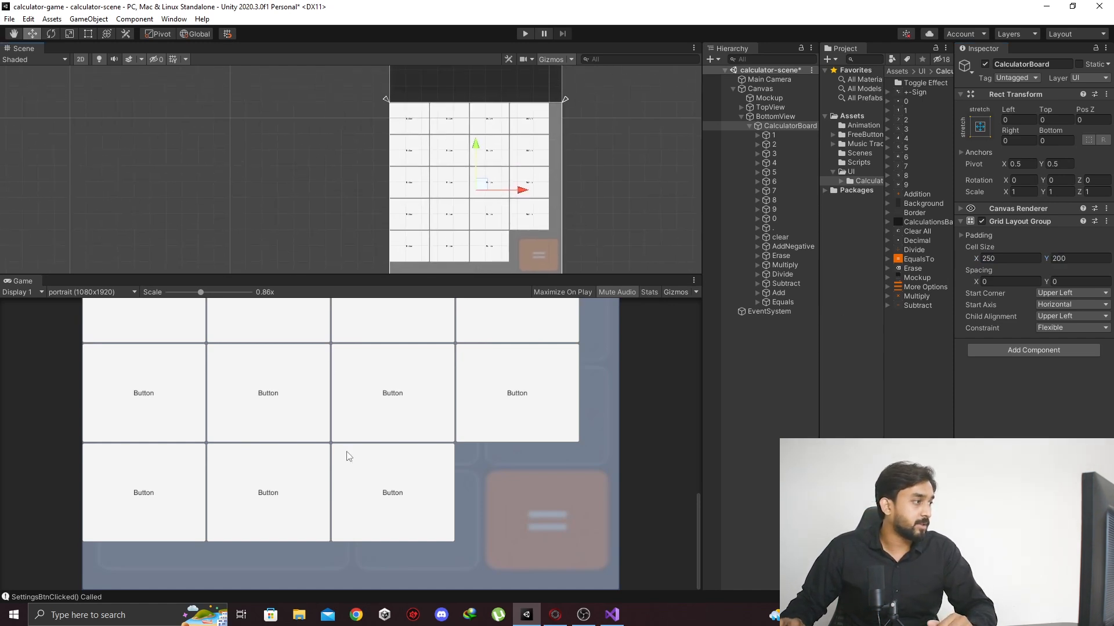
scroll(624, 183, down, 3)
scroll(525, 187, up, 2)
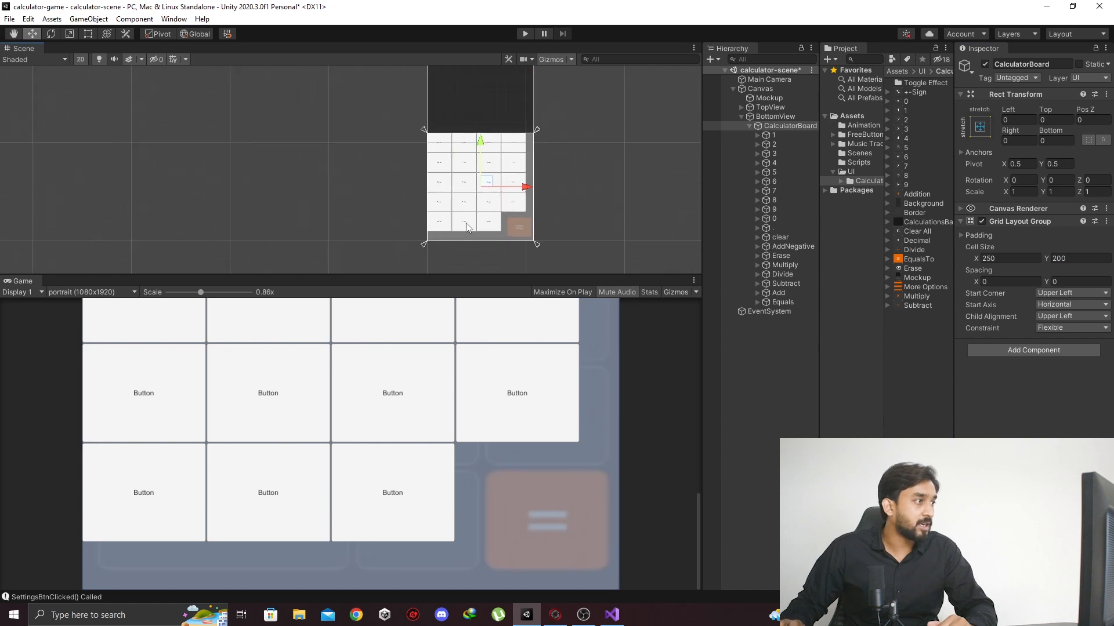
middle_drag(524, 186, 496, 192)
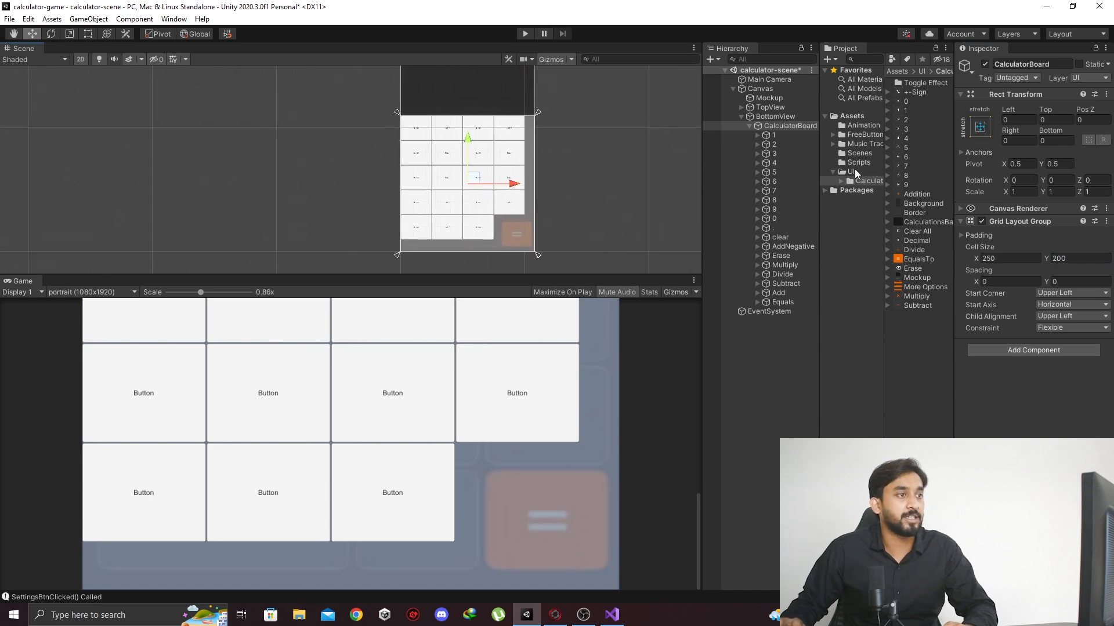
scroll(323, 262, down, 1)
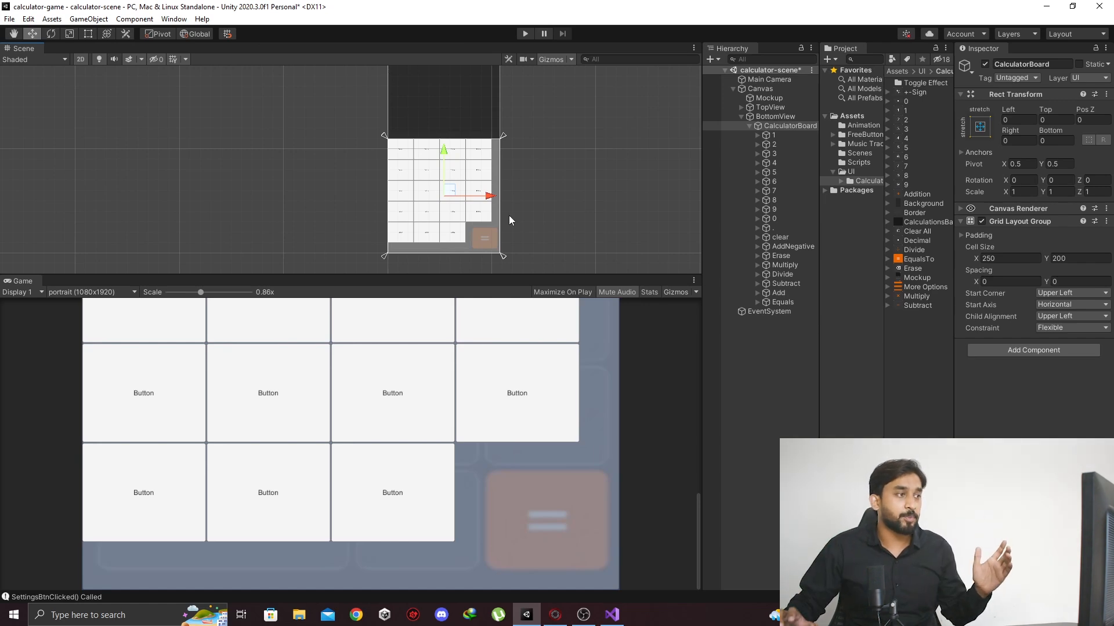
click(1056, 292)
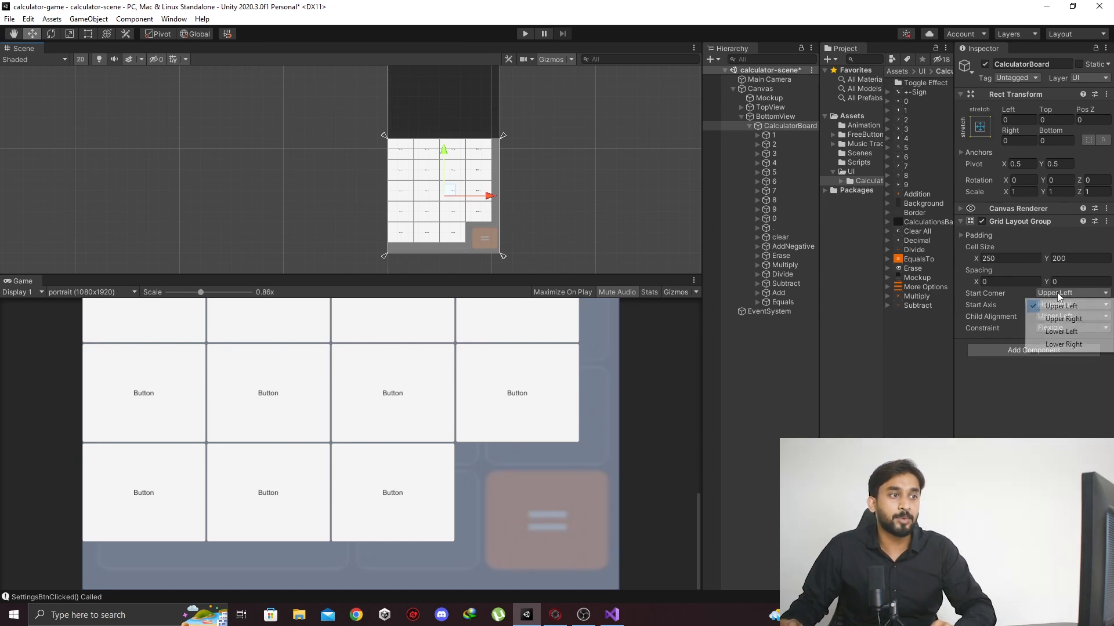
click(1006, 304)
click(1075, 310)
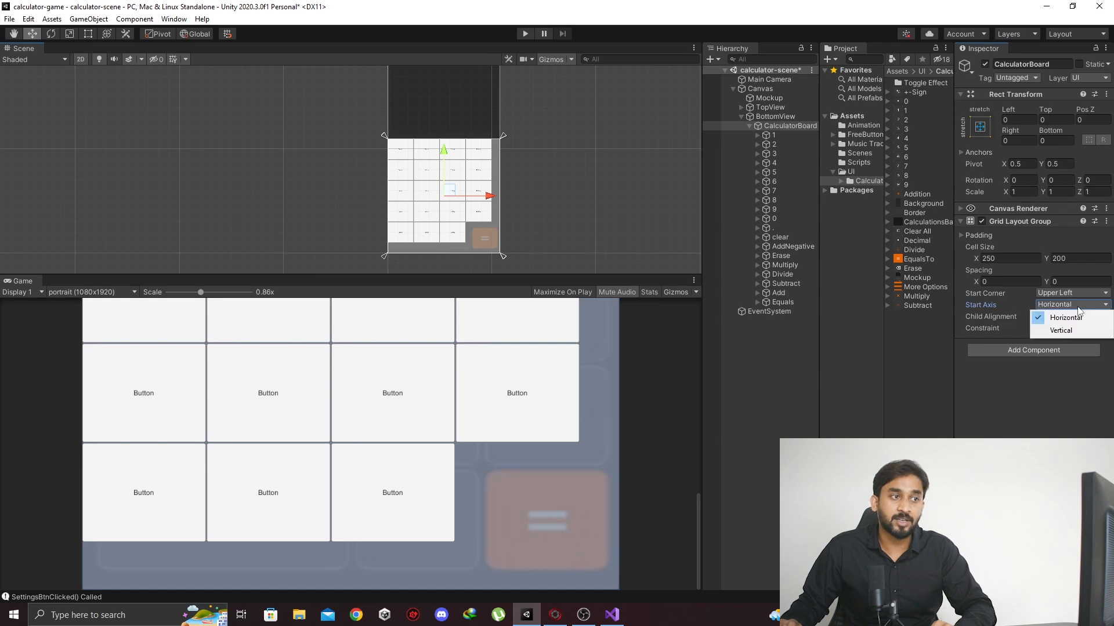
click(998, 306)
click(1049, 319)
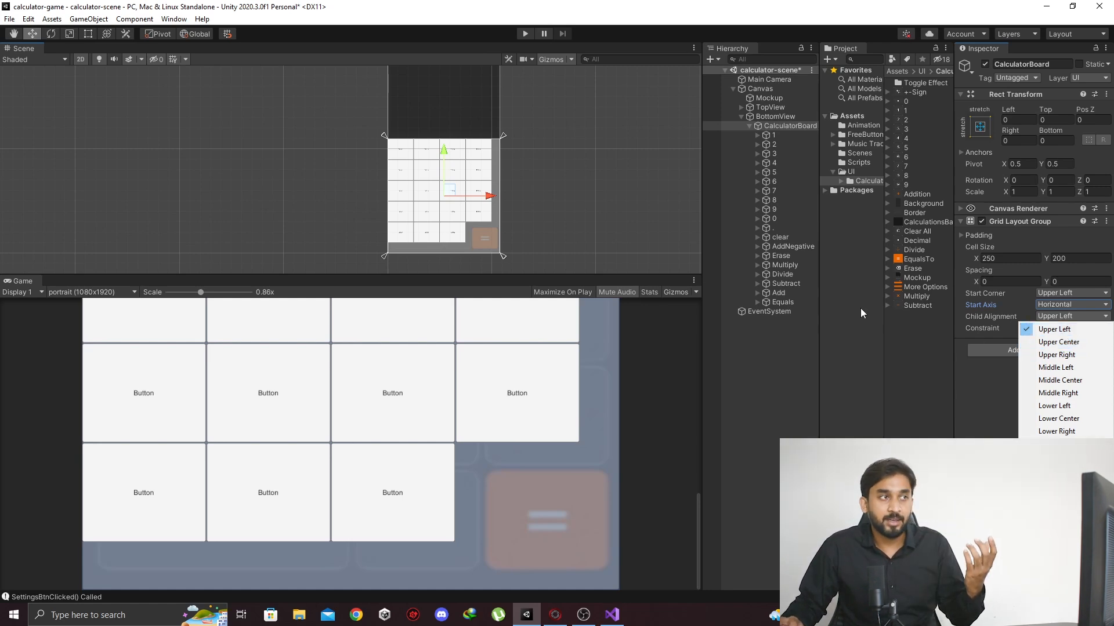
Step: Set the Child Alignment of CalculatorBoard's Grid Layout Group to Middle Center
click(762, 146)
click(780, 128)
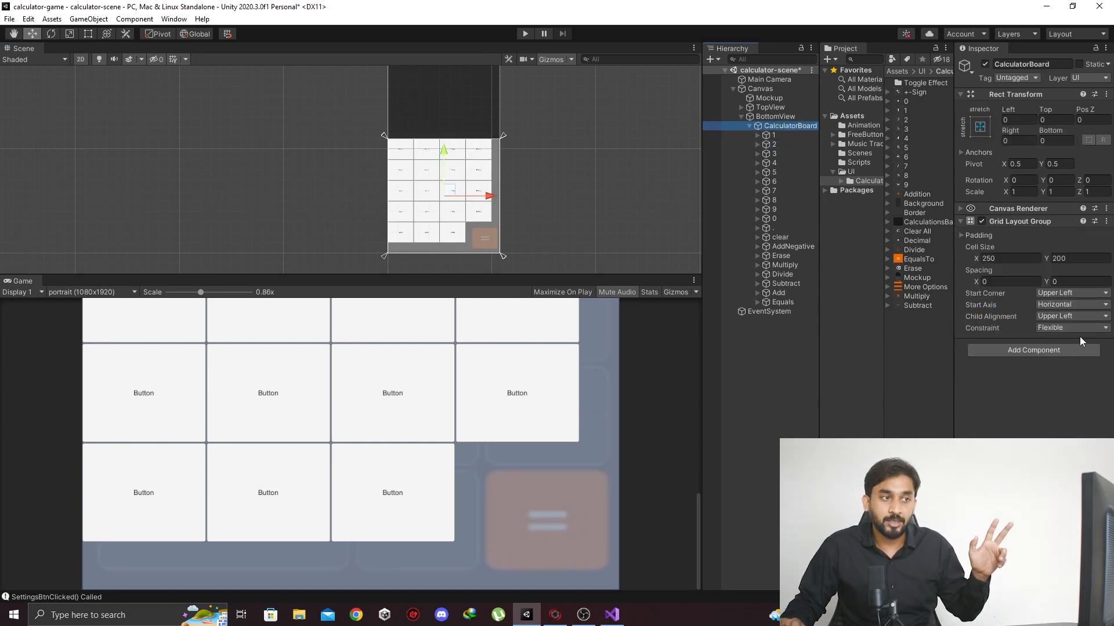
click(1073, 316)
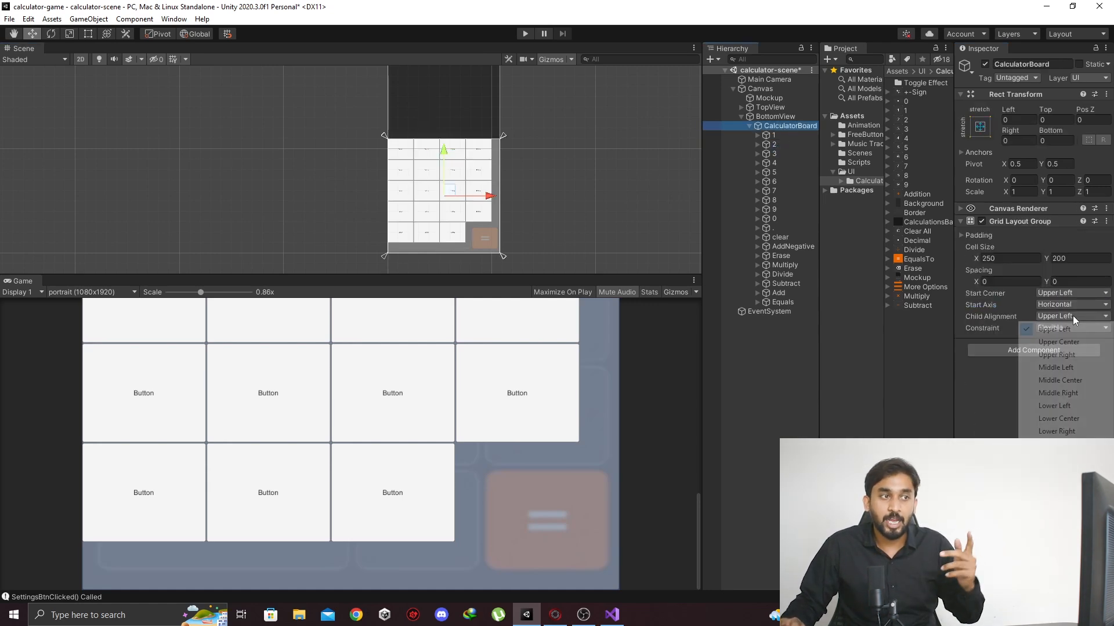
click(1065, 379)
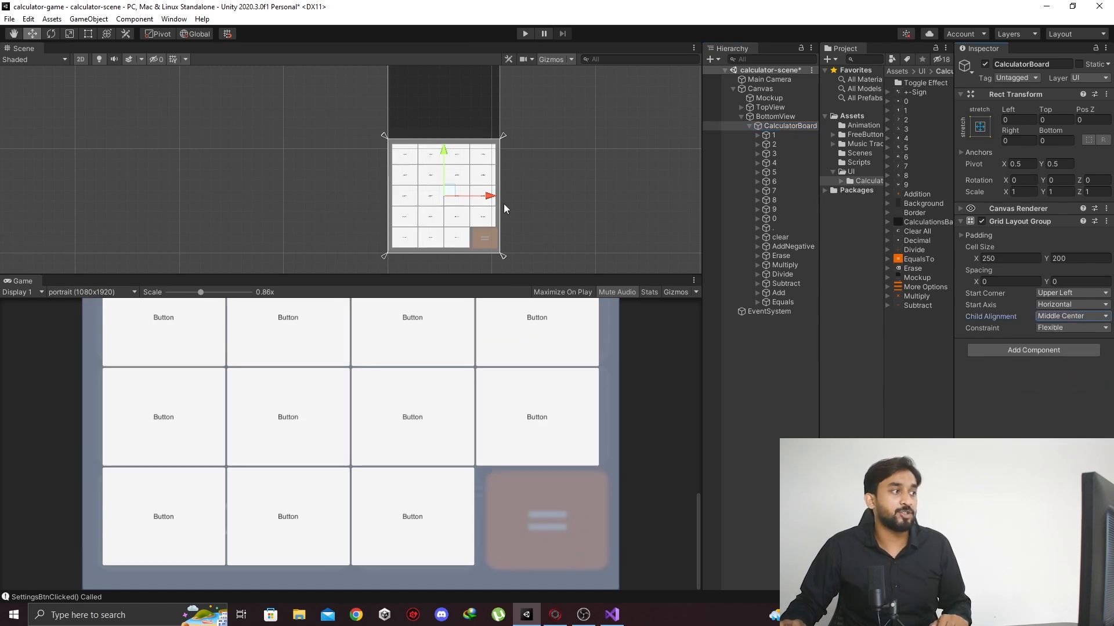
Step: Inspect the button grid's margins in the Game view and make the Scene view taller for a closer look
middle_drag(515, 214, 515, 204)
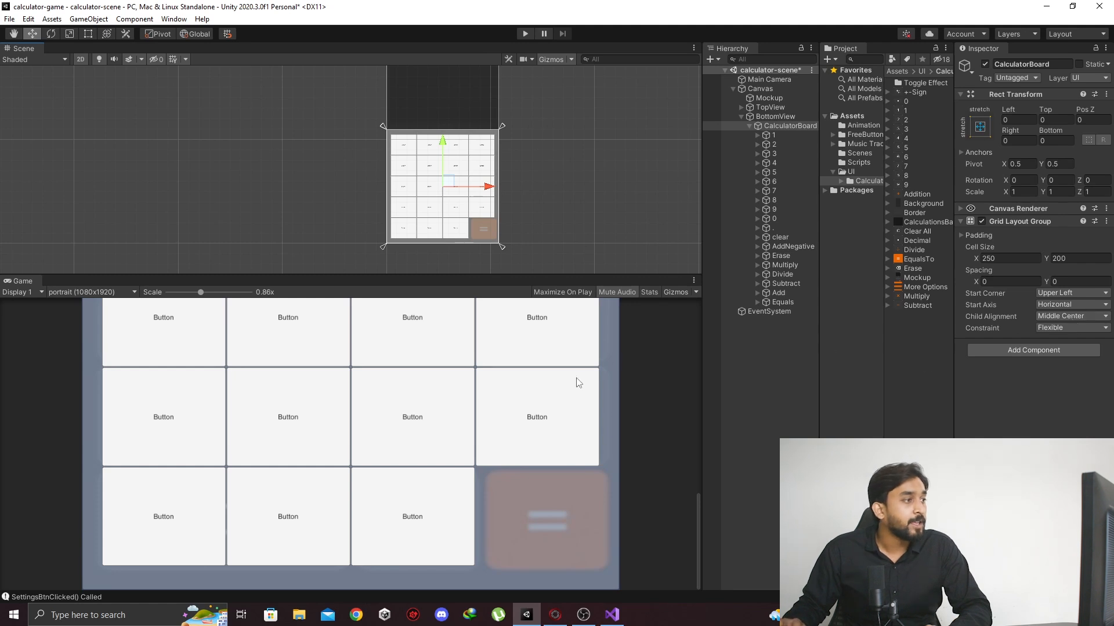
scroll(574, 383, down, 8)
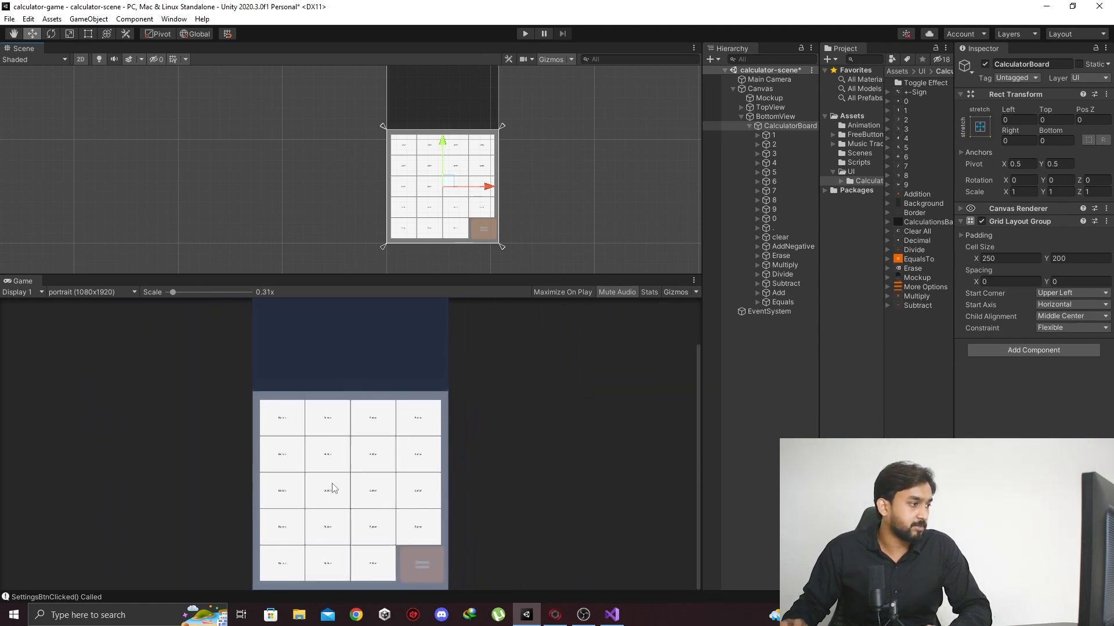
scroll(432, 508, down, 1)
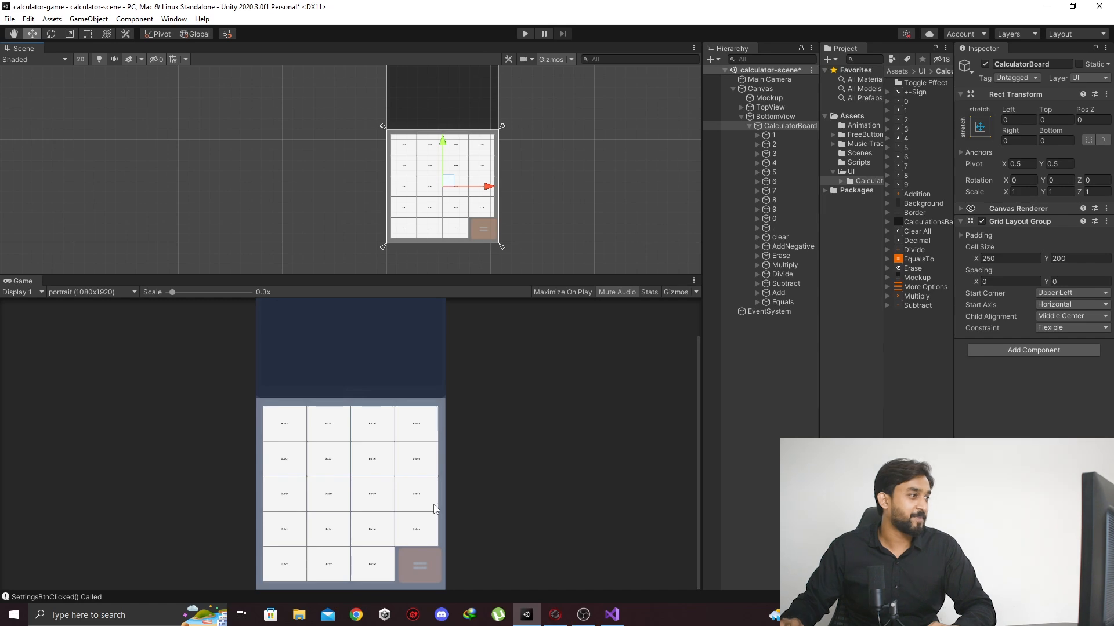
scroll(436, 200, up, 1)
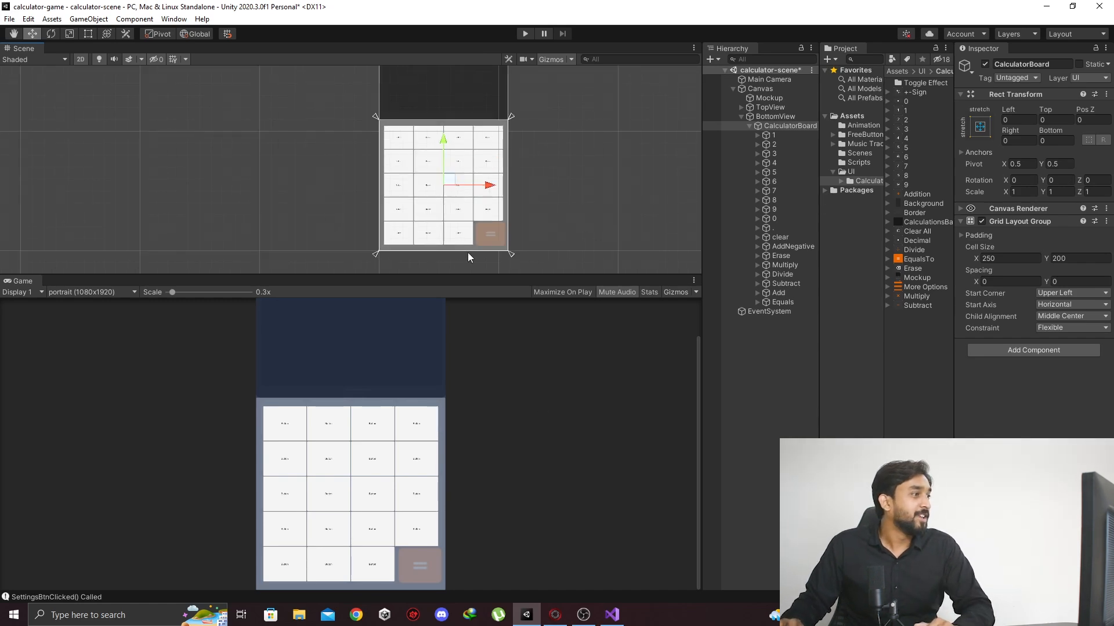
drag(502, 277, 490, 355)
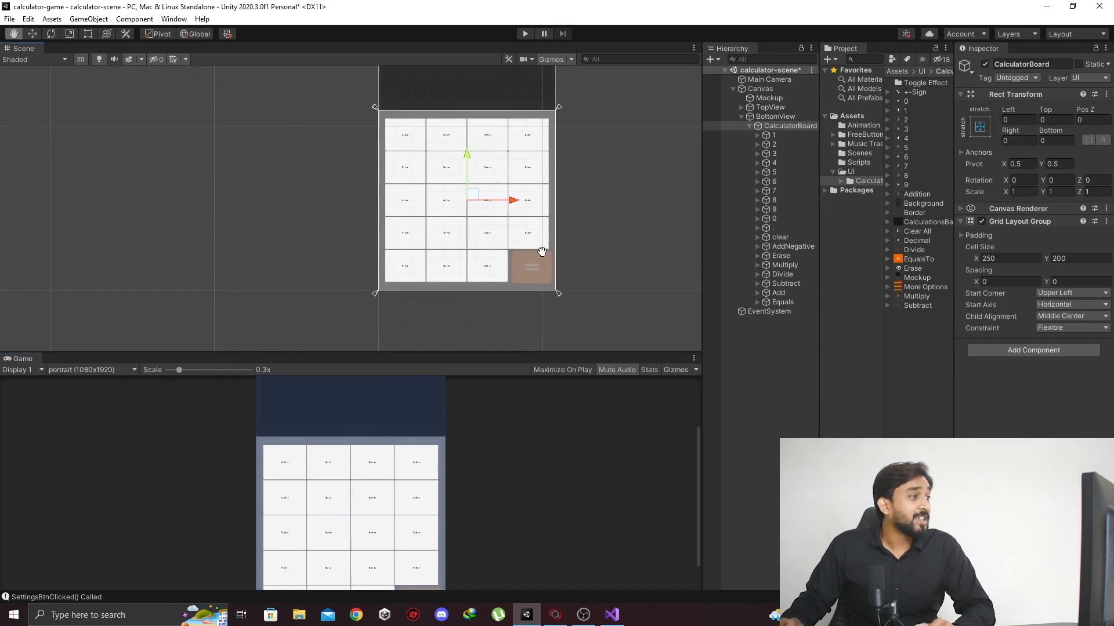
Step: Expand CalculatorBoard's button objects in the hierarchy, from Equals up to 1, to reveal their Text children
scroll(541, 244, up, 2)
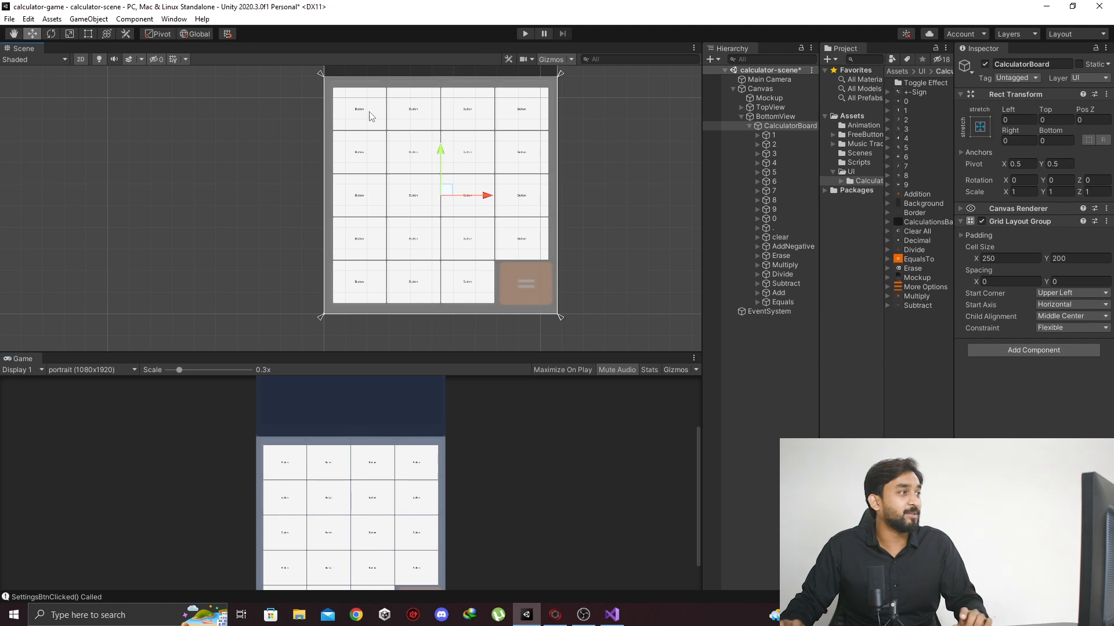
scroll(360, 119, up, 3)
scroll(360, 125, down, 3)
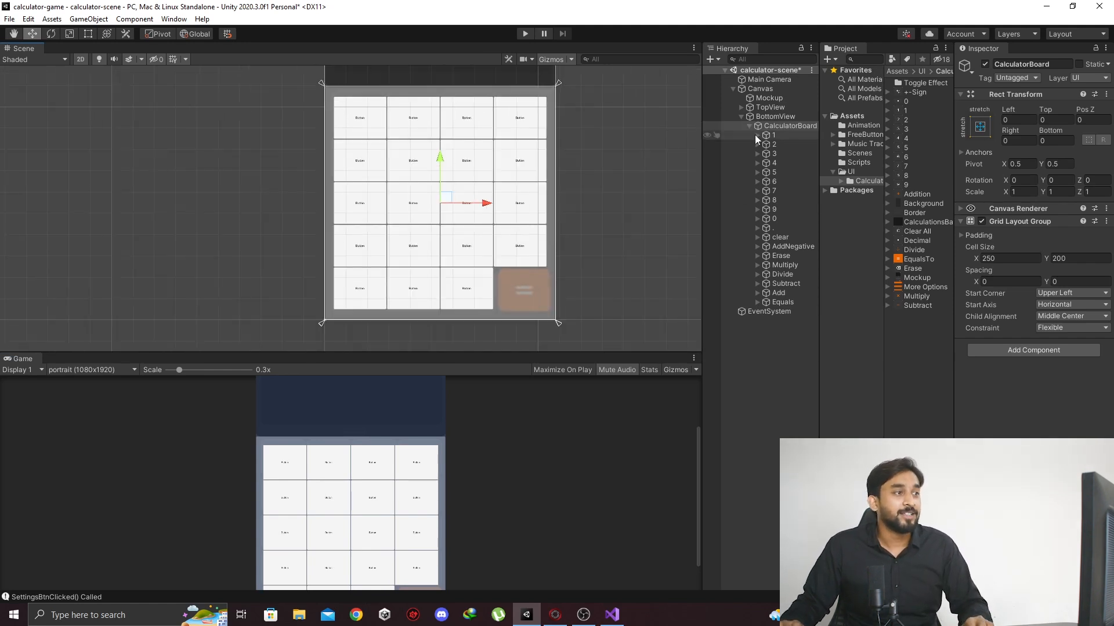
click(757, 302)
click(757, 293)
click(757, 283)
click(757, 274)
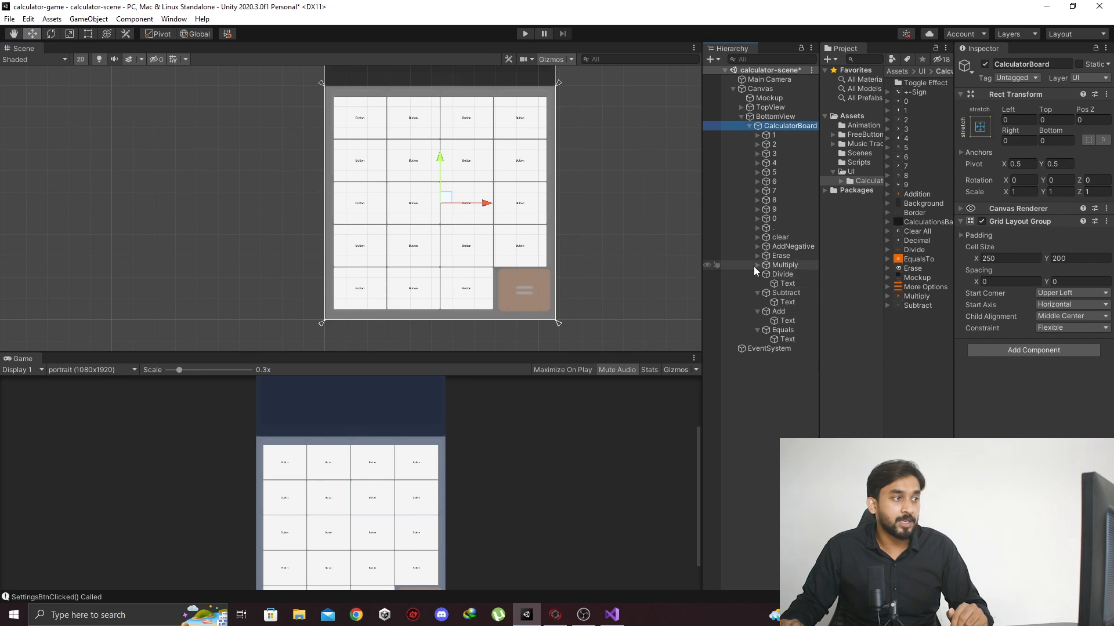
click(757, 265)
click(757, 256)
click(754, 246)
click(756, 247)
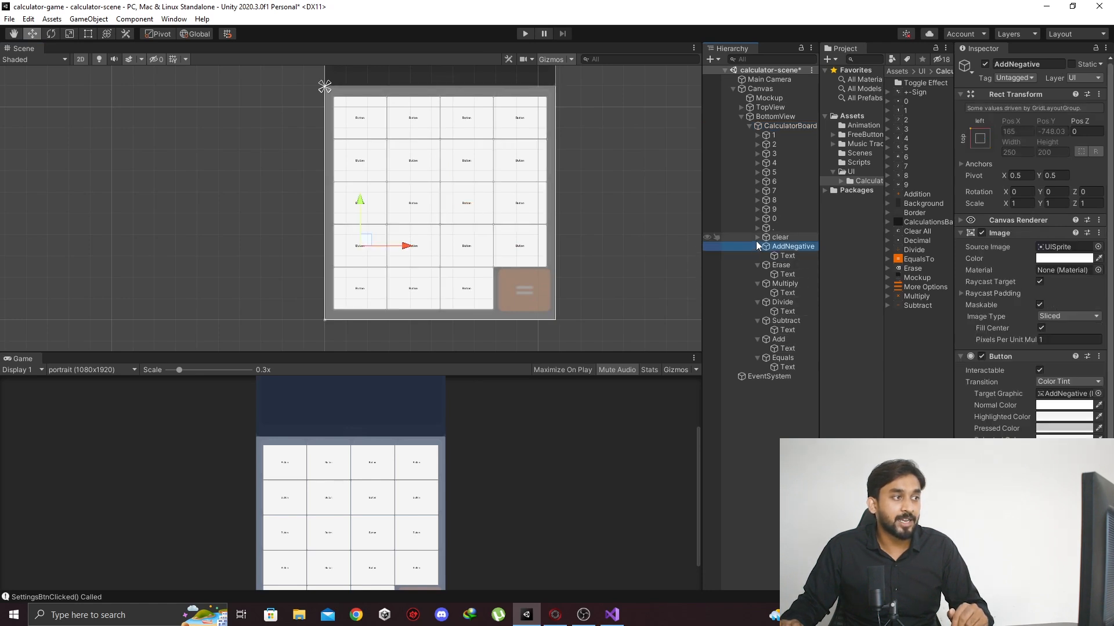
click(756, 237)
click(754, 228)
click(756, 218)
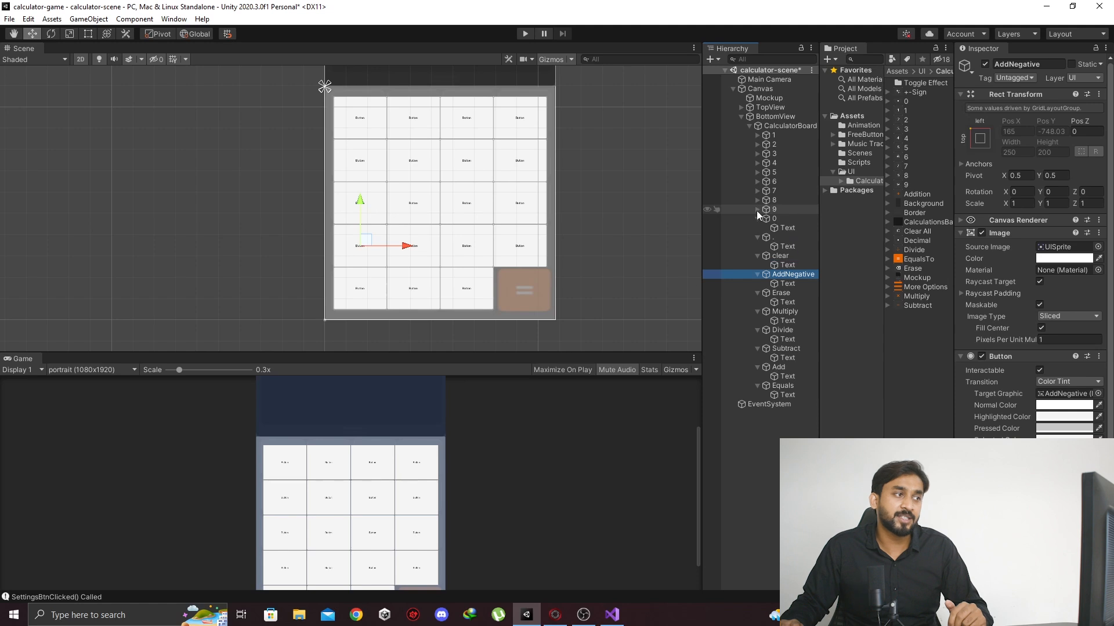
click(756, 210)
click(756, 200)
click(757, 182)
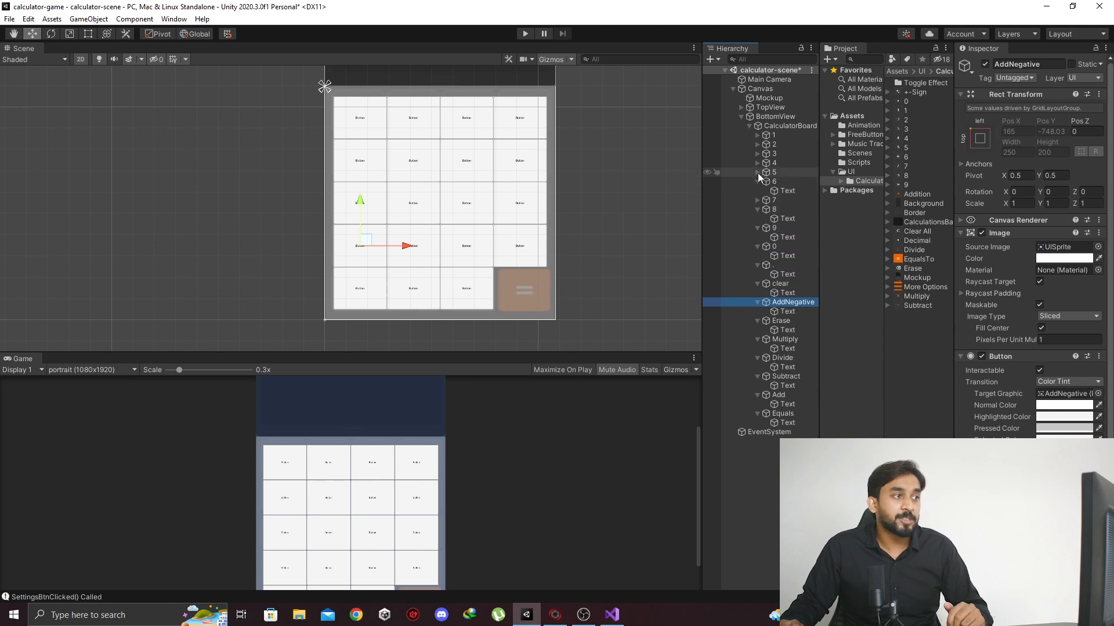
click(757, 173)
click(756, 163)
click(755, 154)
click(756, 154)
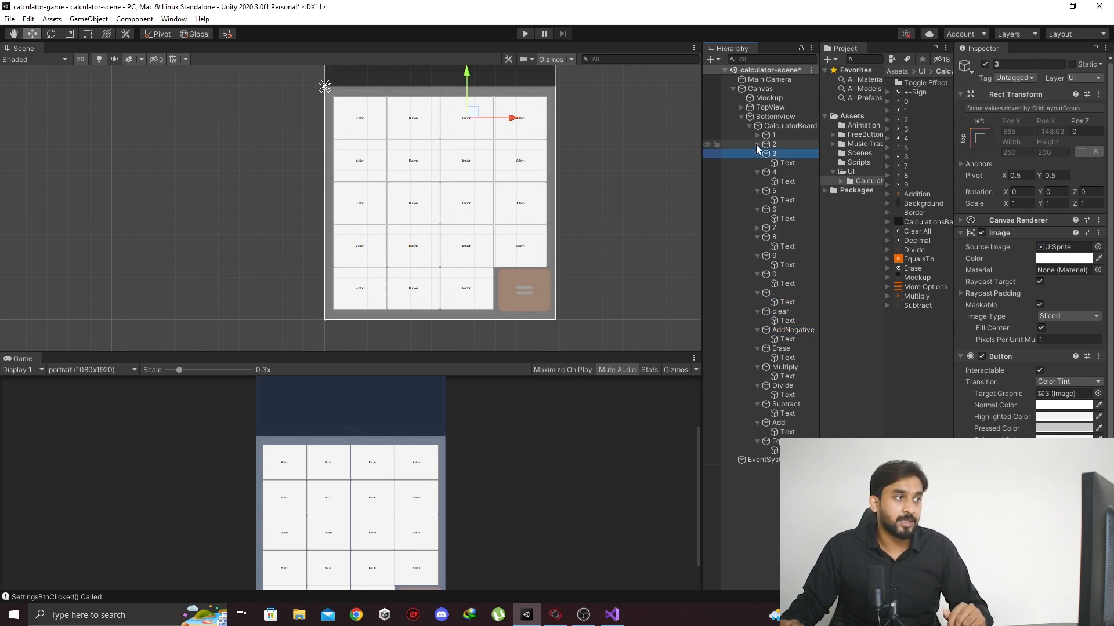
click(756, 145)
click(757, 135)
Step: Delete the Text child objects of all the calculator buttons under CalculatorBoard and save the scene
click(774, 469)
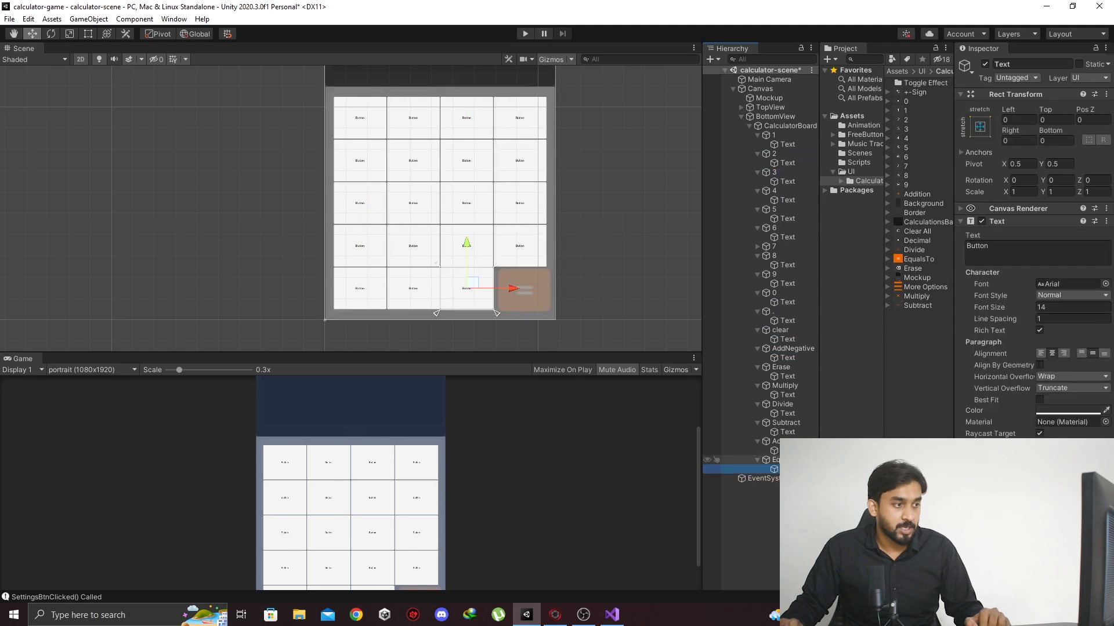
ctrl+click(777, 451)
ctrl+click(787, 432)
ctrl+click(787, 414)
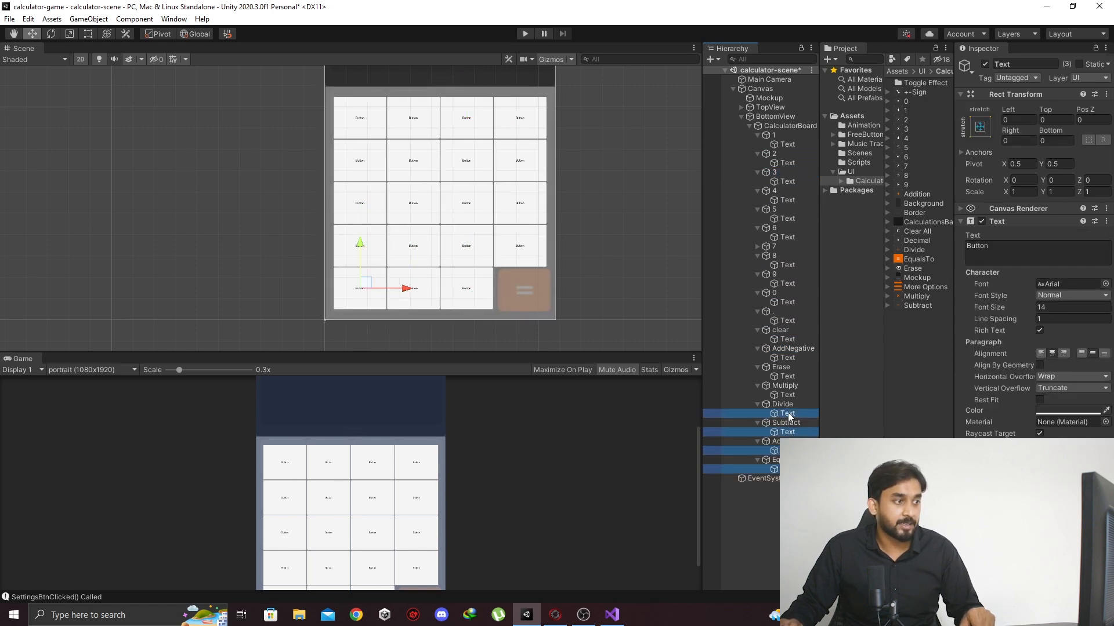
ctrl+click(788, 396)
ctrl+click(790, 377)
ctrl+click(788, 358)
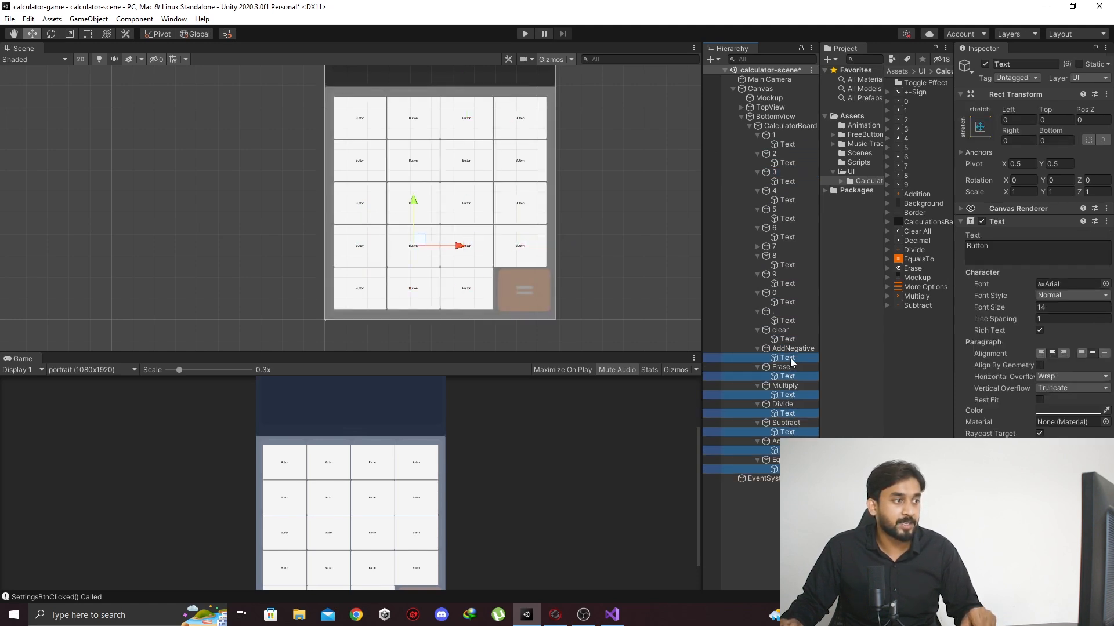
ctrl+click(787, 340)
ctrl+click(787, 321)
ctrl+click(787, 302)
ctrl+click(787, 284)
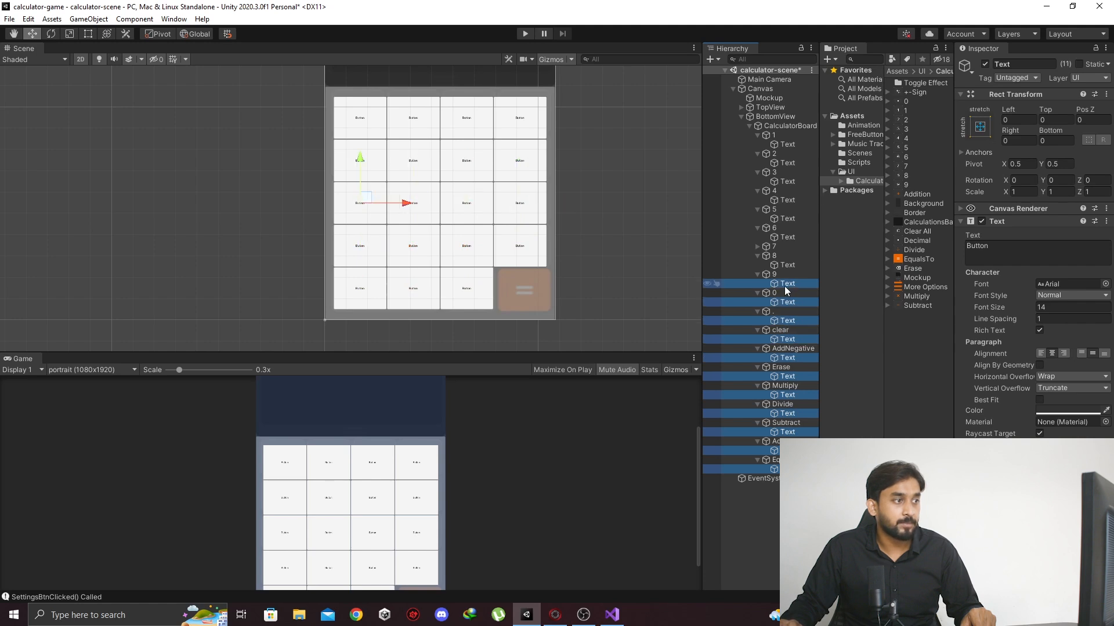
ctrl+click(785, 265)
ctrl+click(785, 237)
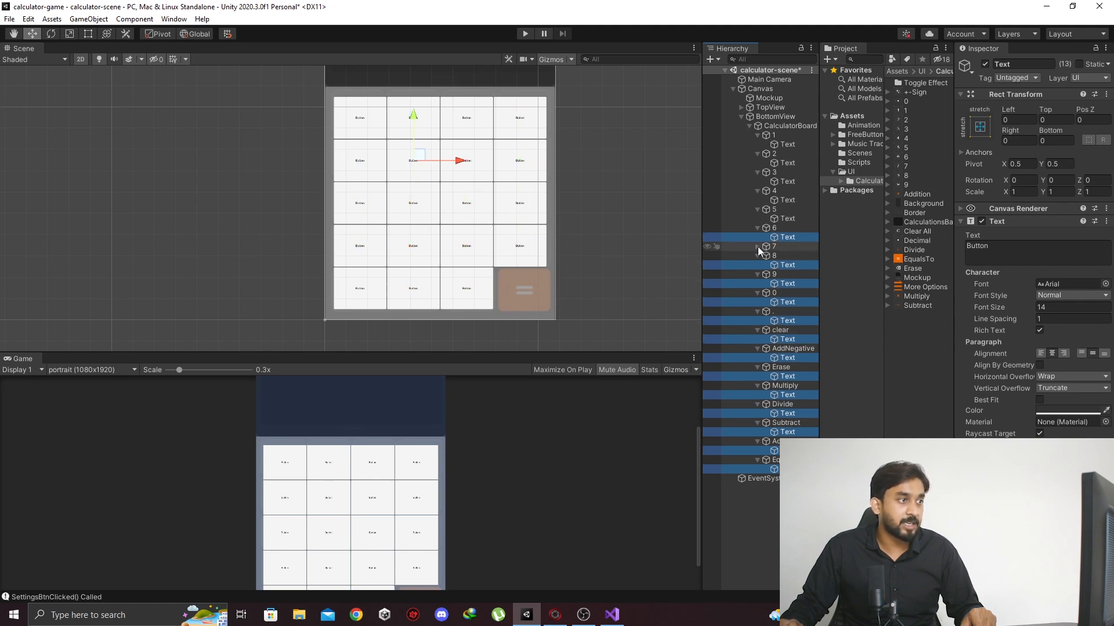
click(757, 246)
ctrl+click(781, 219)
ctrl+click(780, 200)
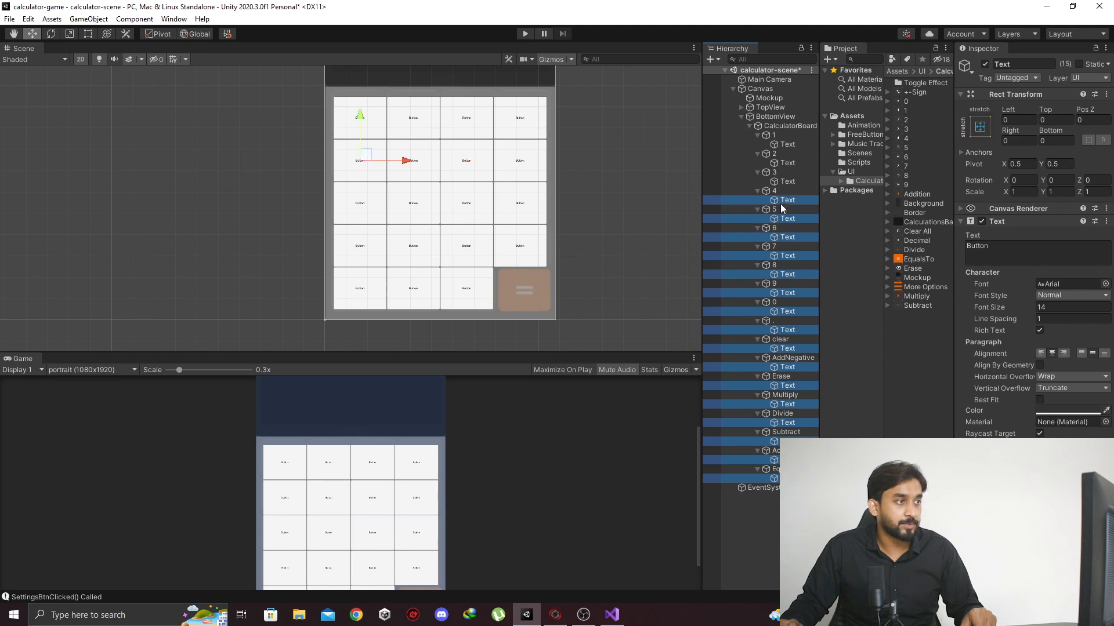
ctrl+click(787, 181)
ctrl+click(787, 163)
ctrl+click(787, 144)
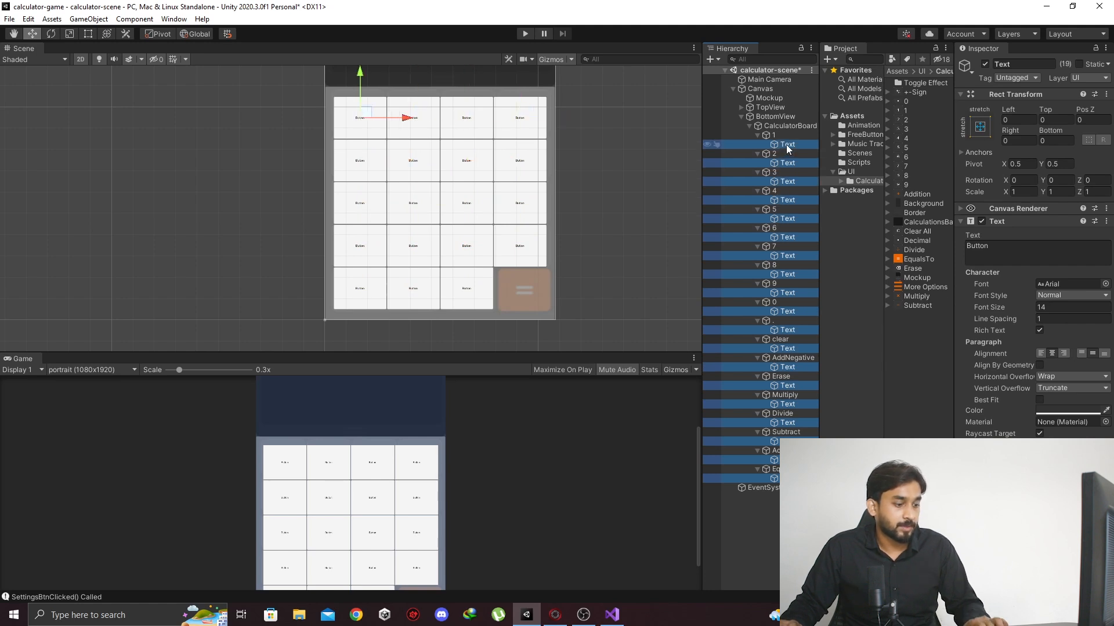
key(Delete)
key(ctrl+s)
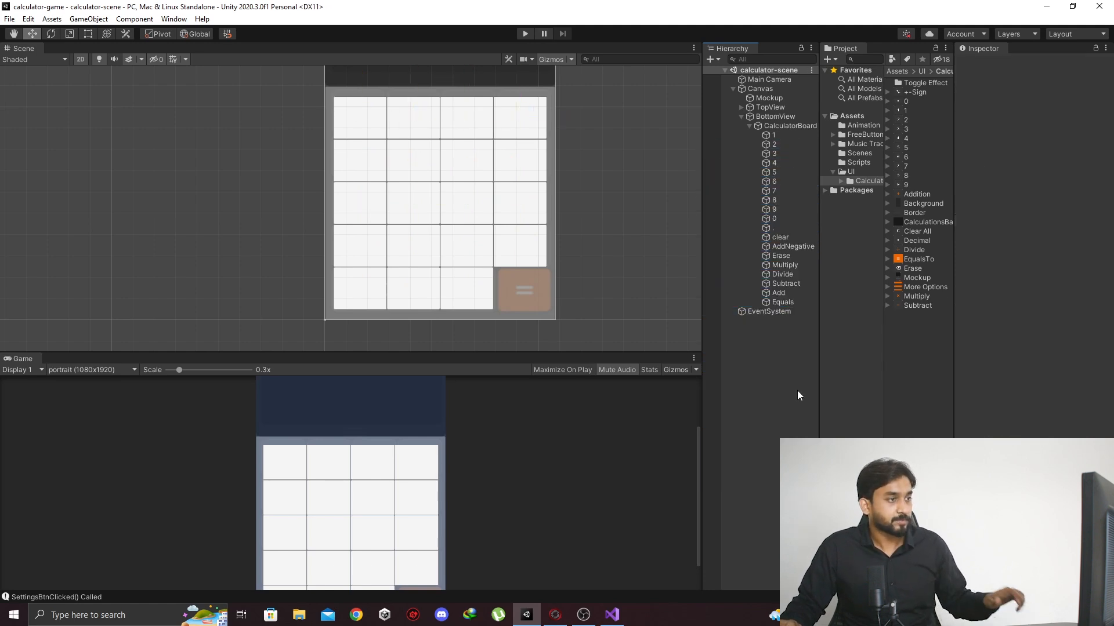
Step: Assign the 1 sprite as the source image of button 1
middle_drag(398, 258, 411, 235)
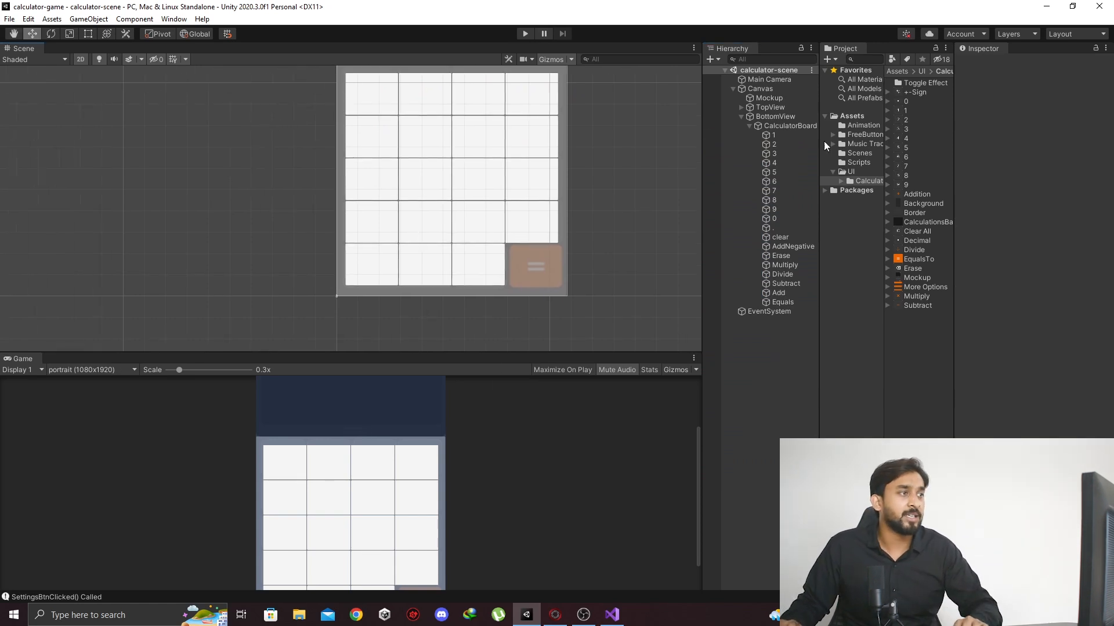
click(801, 135)
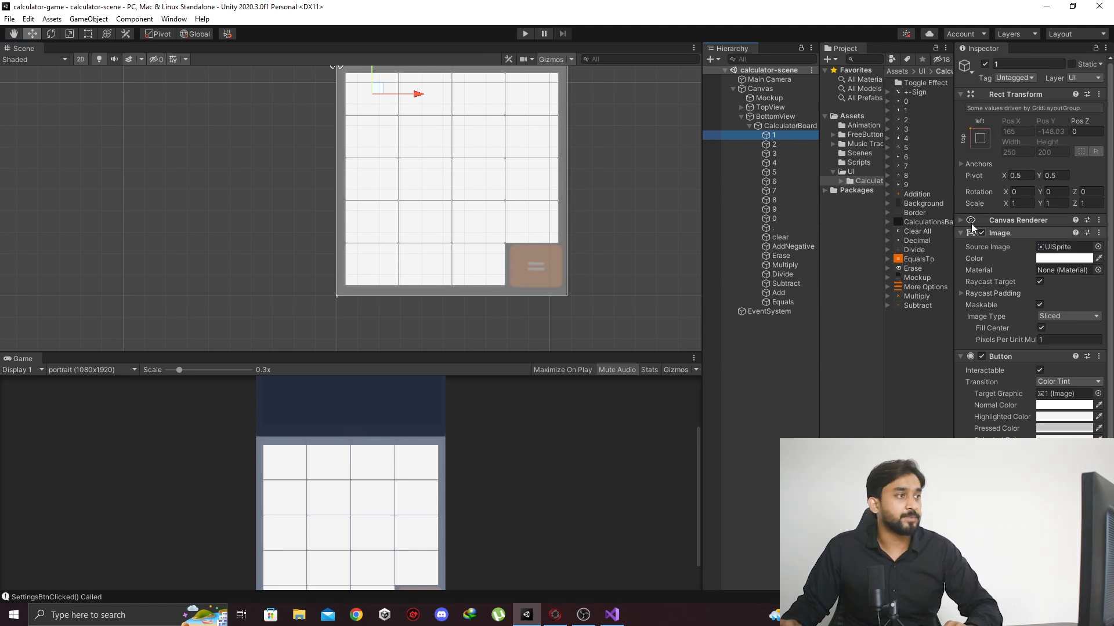
drag(767, 136, 1057, 249)
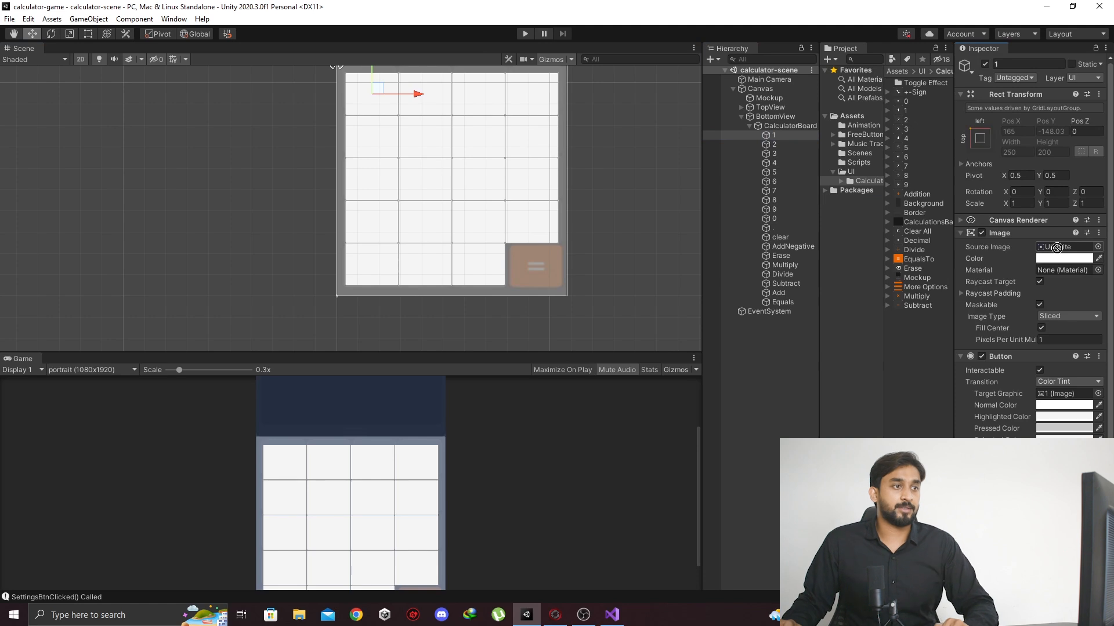
drag(771, 137, 1064, 246)
middle_drag(412, 268, 412, 242)
Step: Set the source images of buttons 2 and 3 to the matching 2 and 3 sprites
click(776, 145)
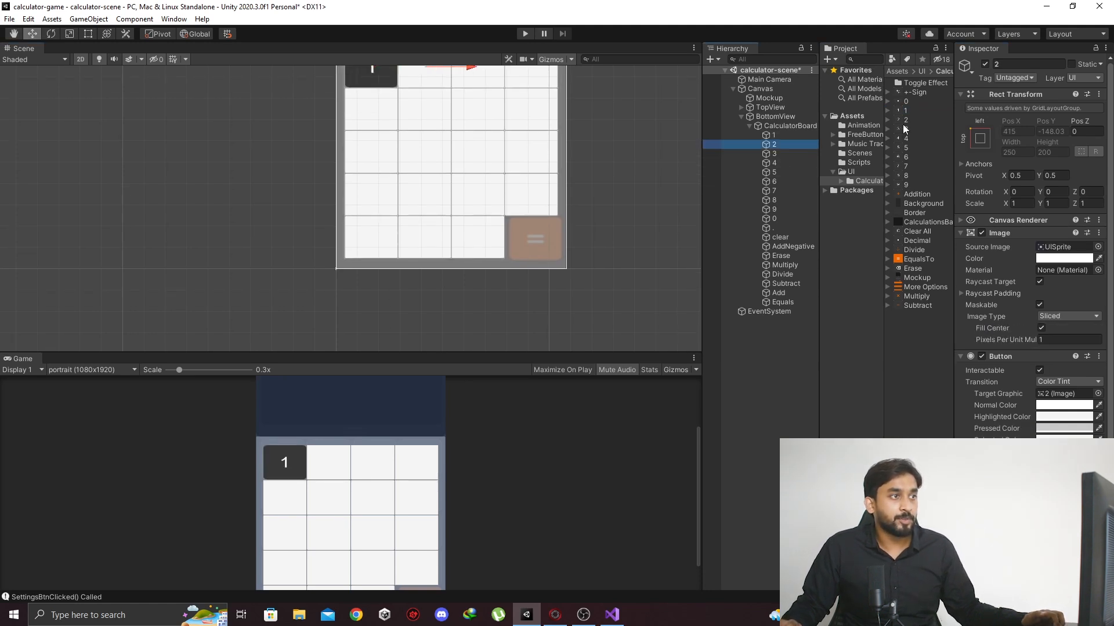
drag(905, 119, 1057, 250)
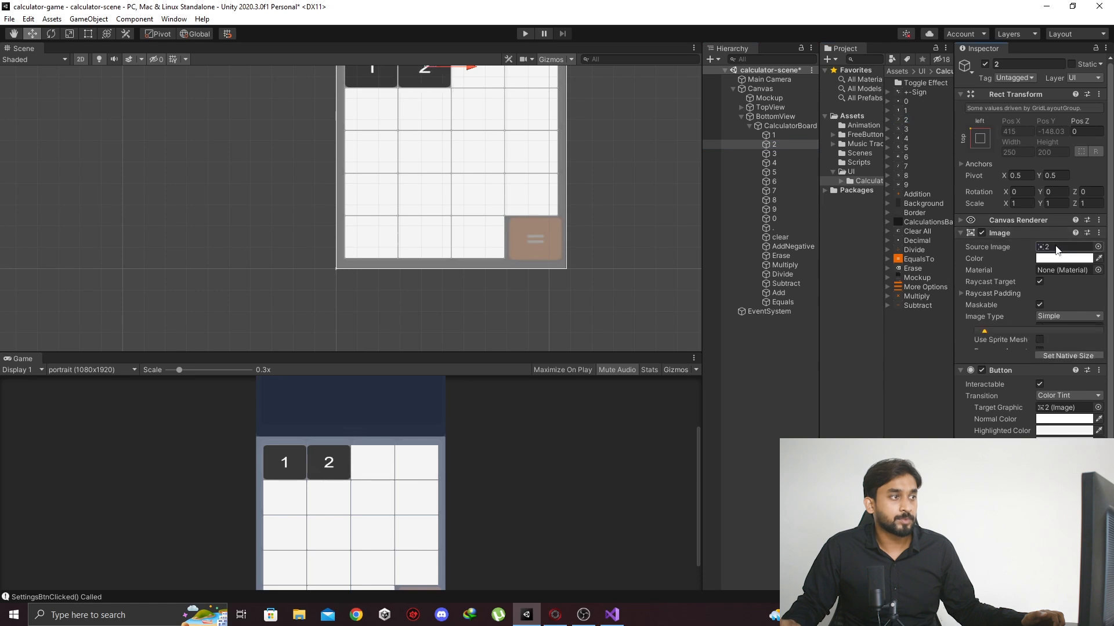
click(774, 153)
drag(907, 131, 1057, 248)
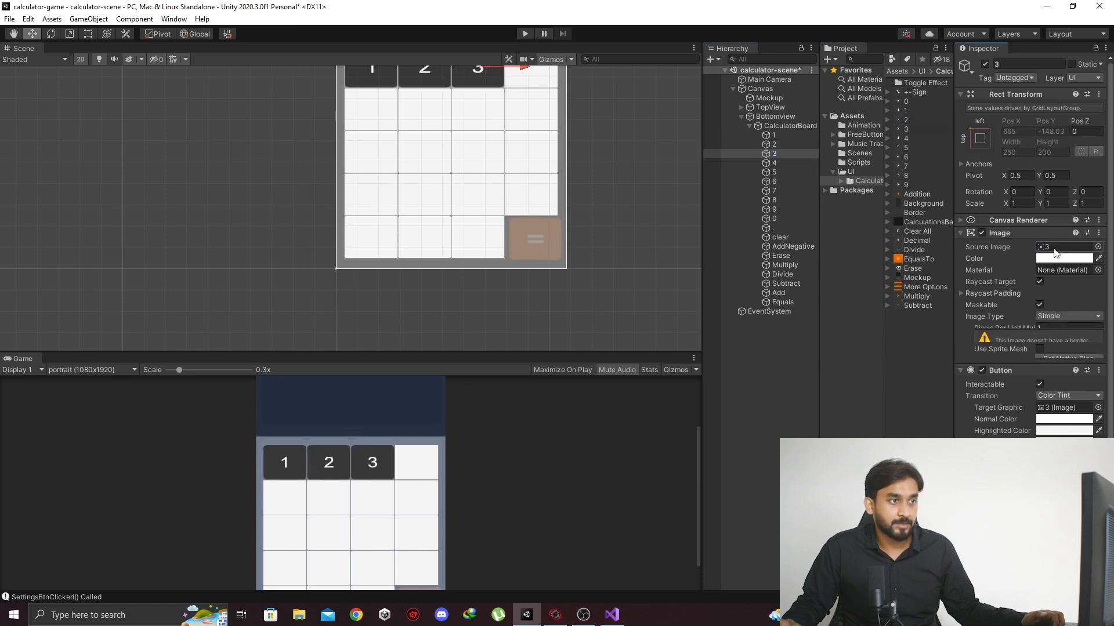
Step: Set the source images of buttons 4 and 5 to the matching 4 and 5 sprites
click(797, 164)
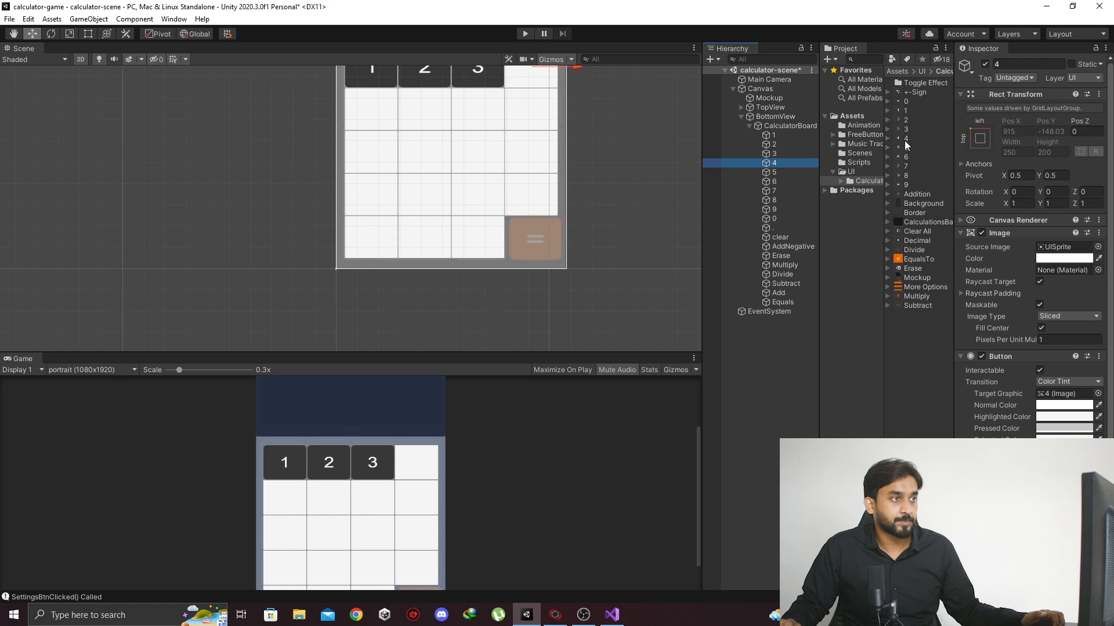
drag(906, 142, 1060, 251)
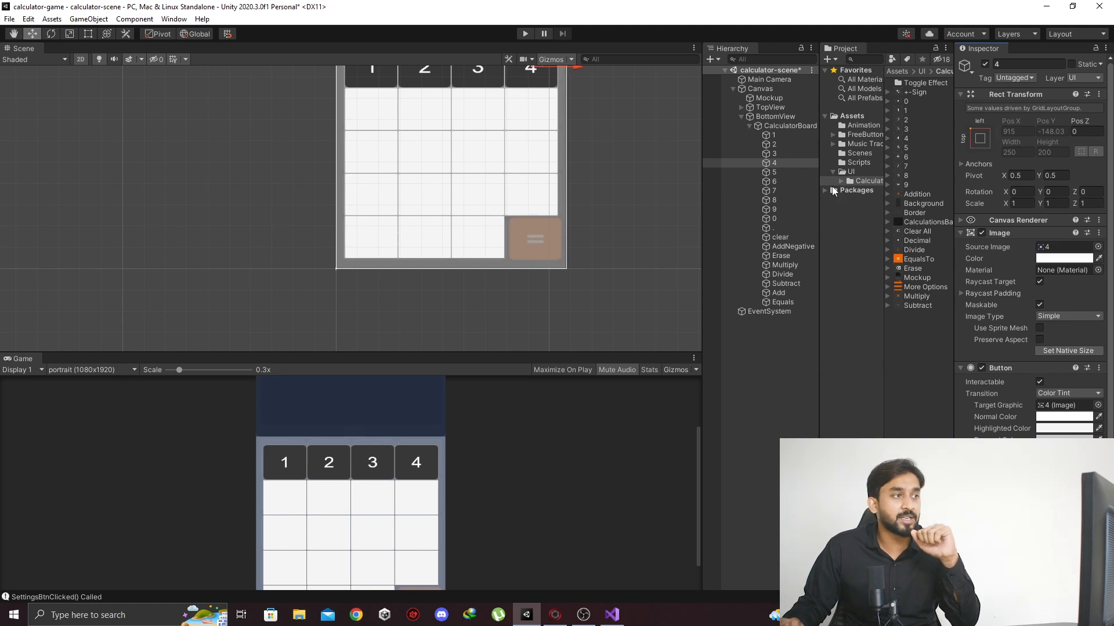
click(788, 173)
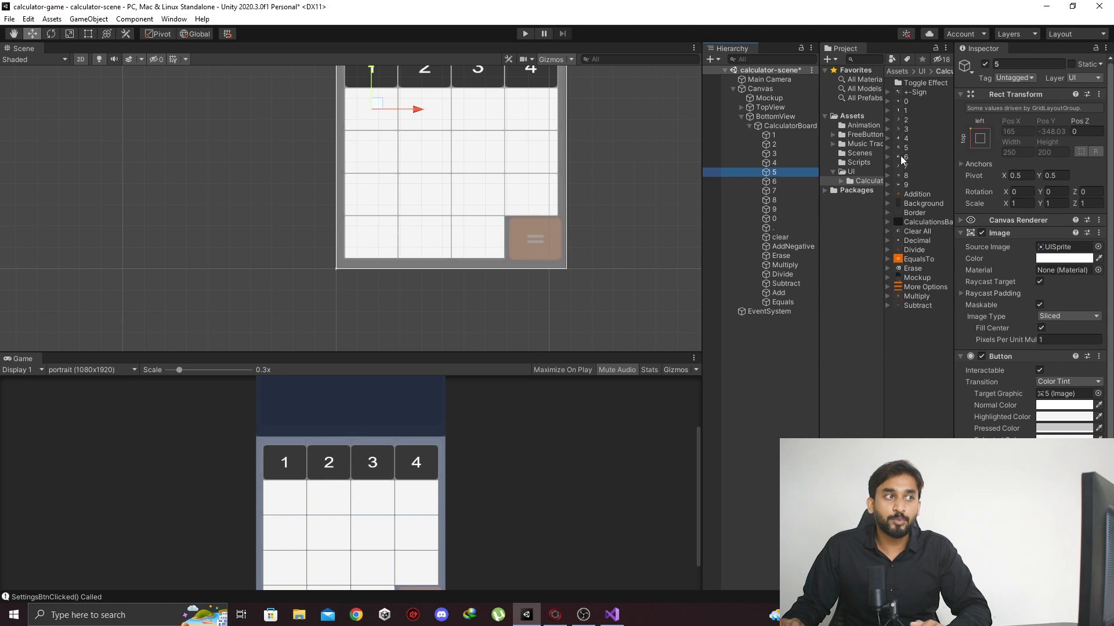
drag(905, 139, 1053, 247)
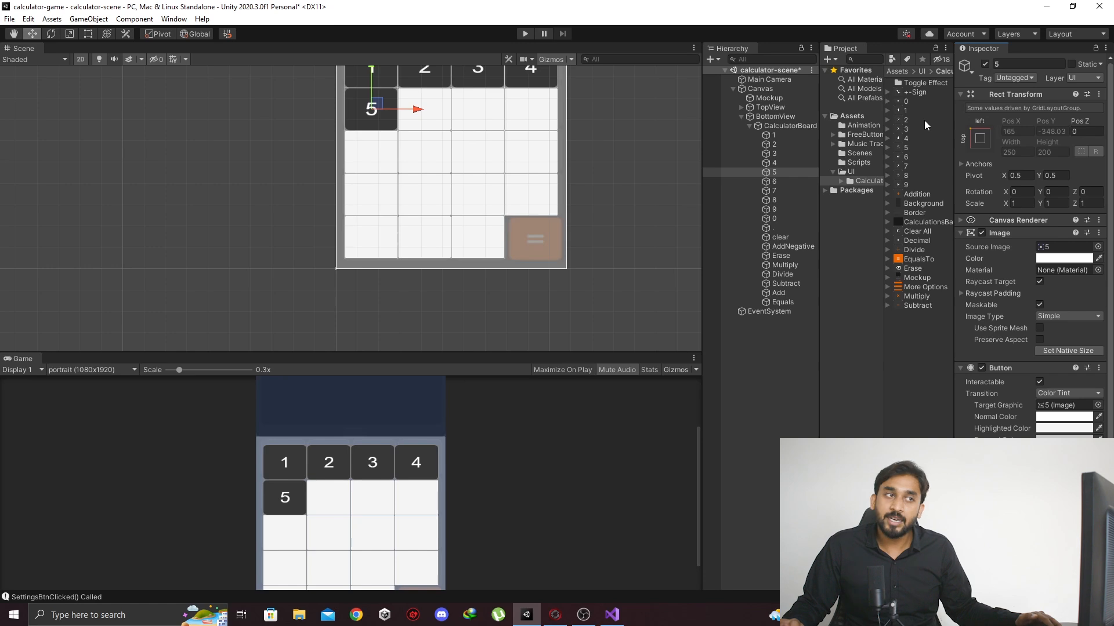
Step: Check the Texture Type options in the import settings of the 0 texture
click(912, 102)
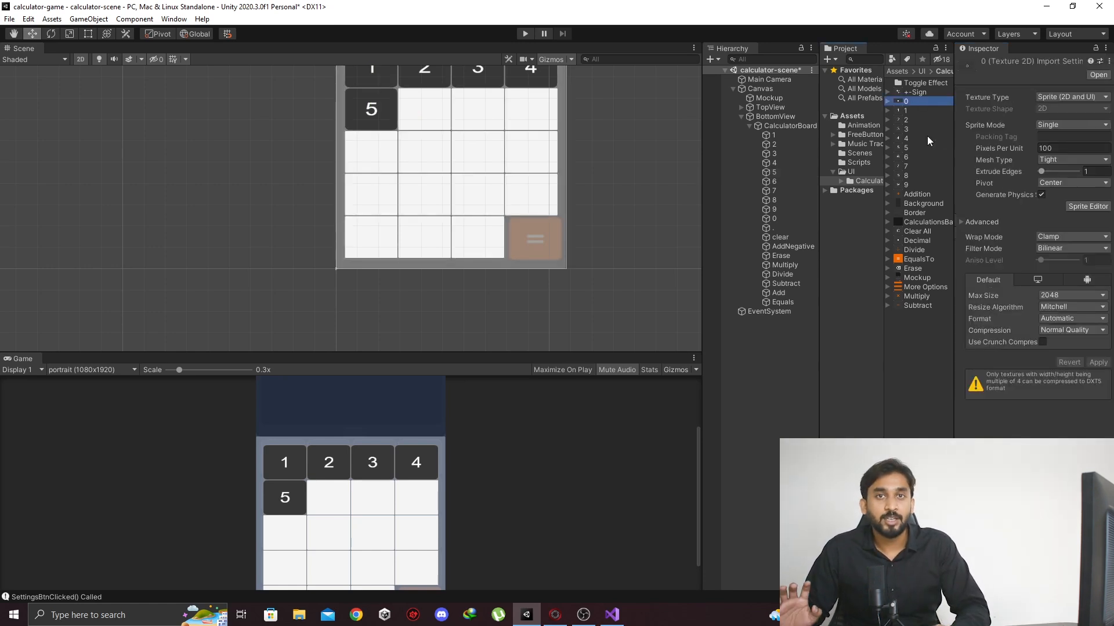
click(1079, 97)
click(1024, 78)
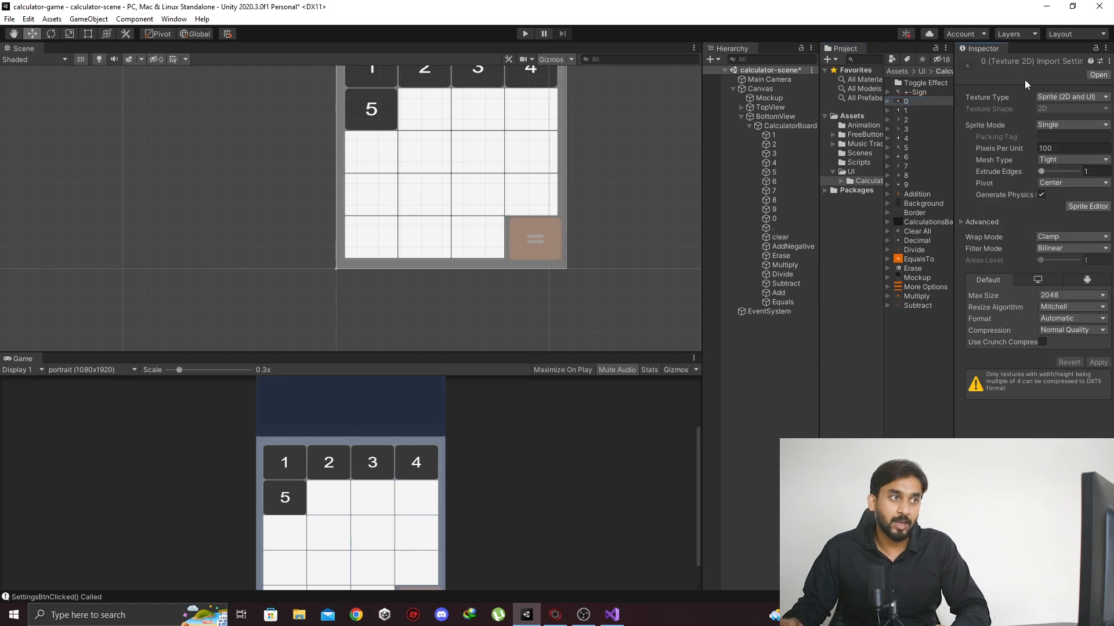
click(1050, 94)
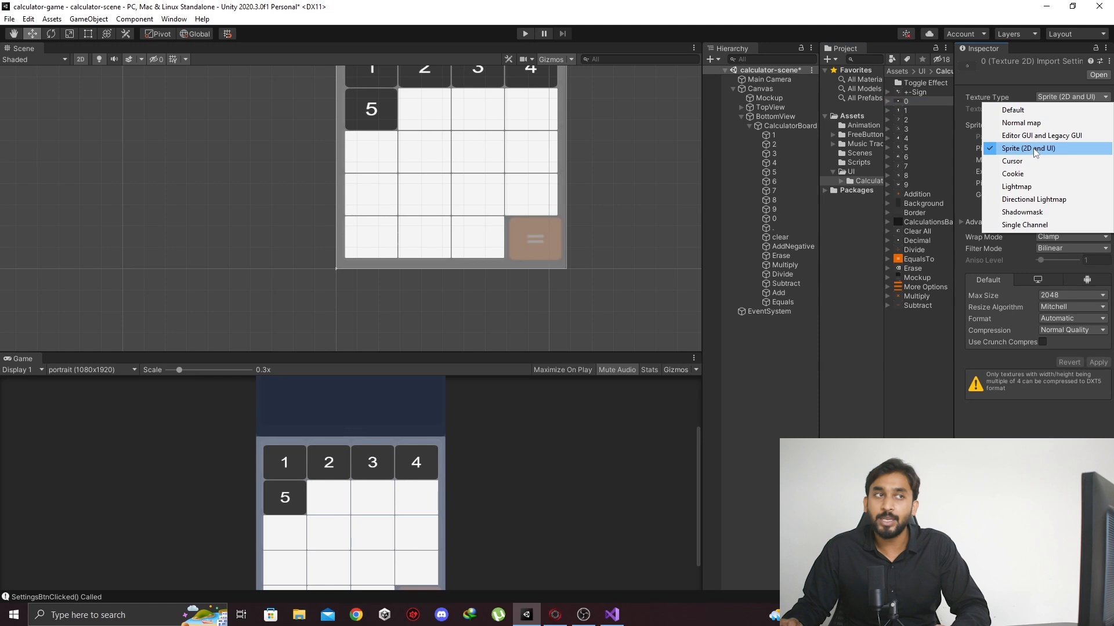
click(1018, 86)
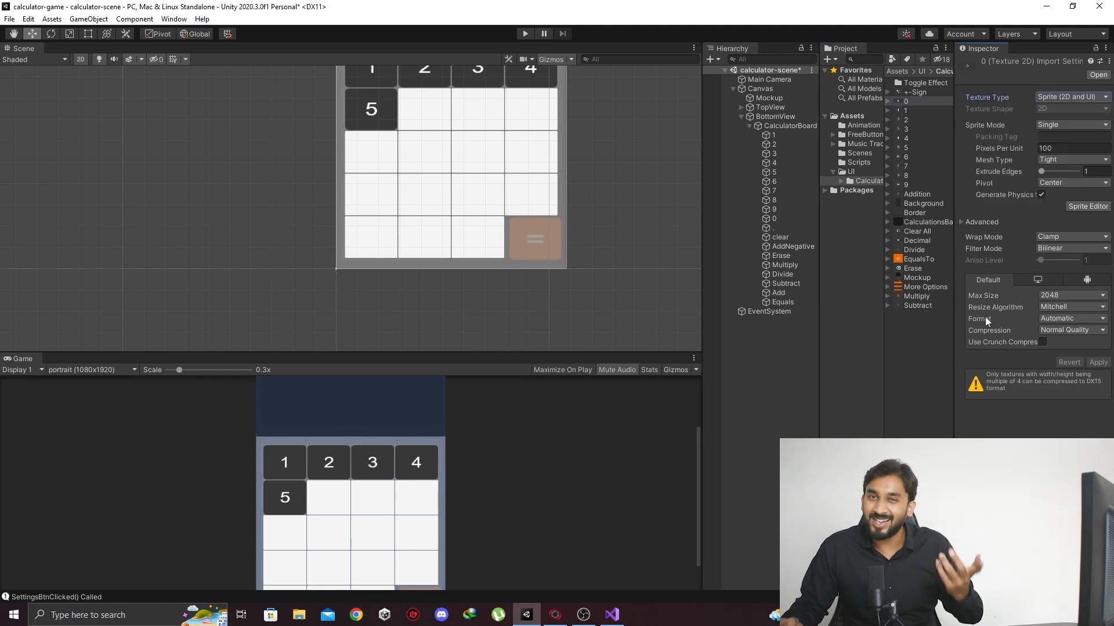
Step: Set the source images of buttons 6 and 7 to the matching 6 and 7 sprites
double_click(791, 183)
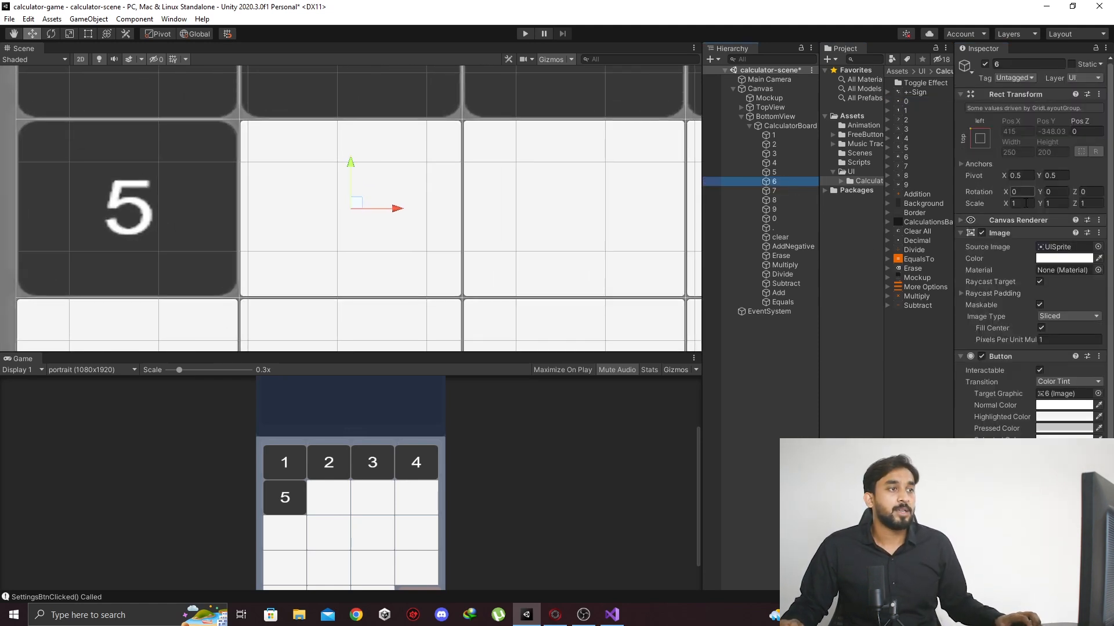
scroll(1038, 232, down, 5)
drag(903, 157, 1064, 187)
click(785, 187)
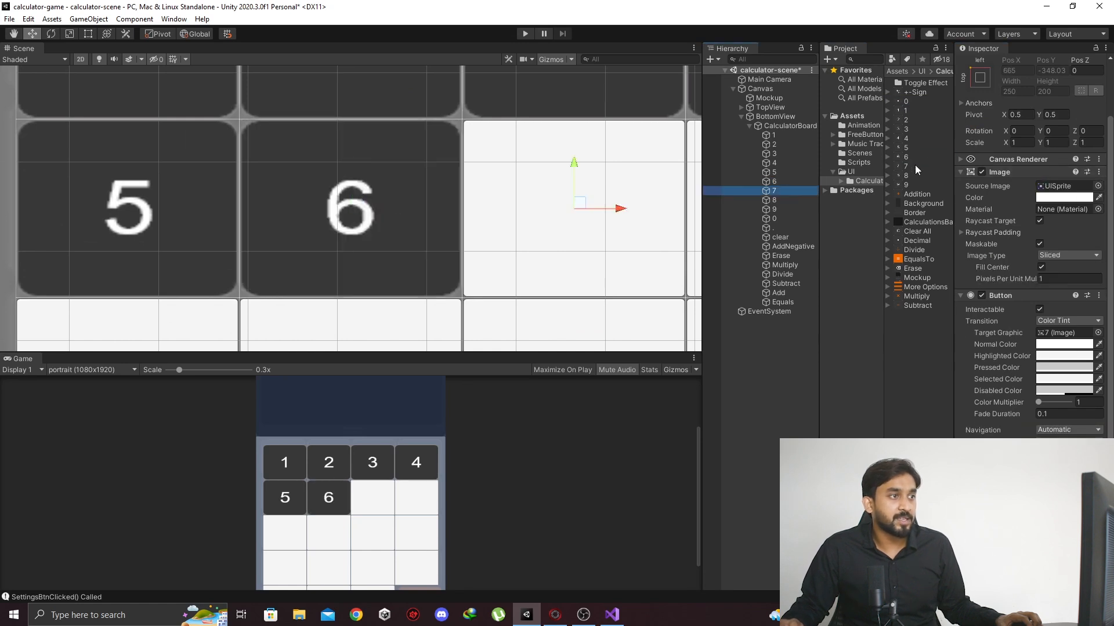
drag(914, 165, 1053, 187)
Step: Assign the 8, 9, 0 and Decimal sprites as source images of buttons 8, 9, 0 and ".", and save the scene
click(786, 200)
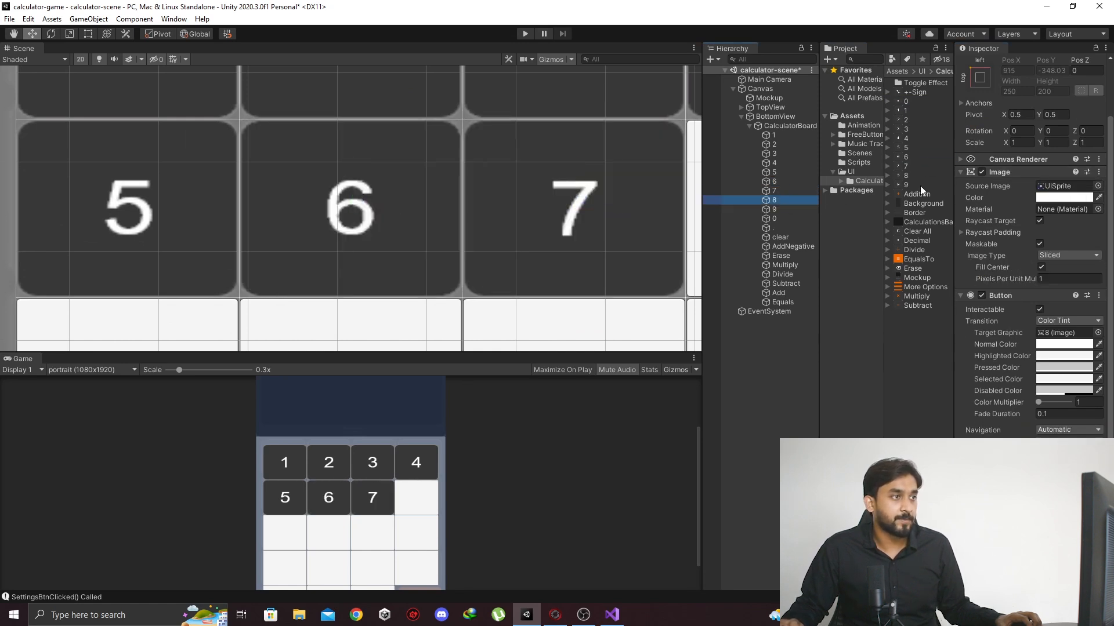
drag(912, 176, 998, 188)
drag(997, 188, 1062, 187)
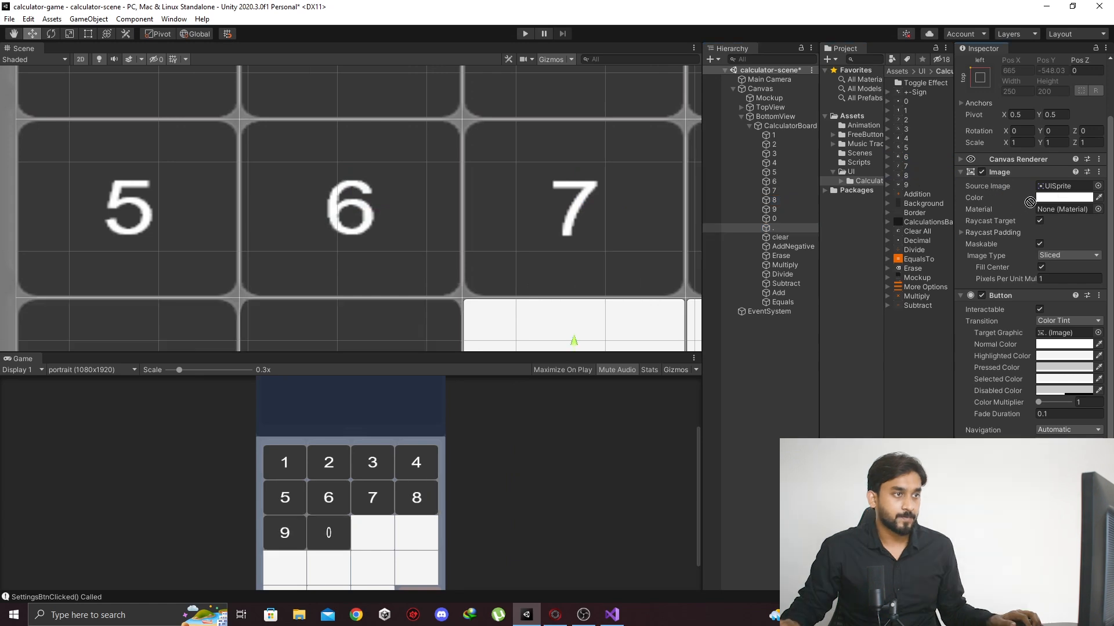
scroll(500, 264, down, 2)
scroll(499, 264, down, 2)
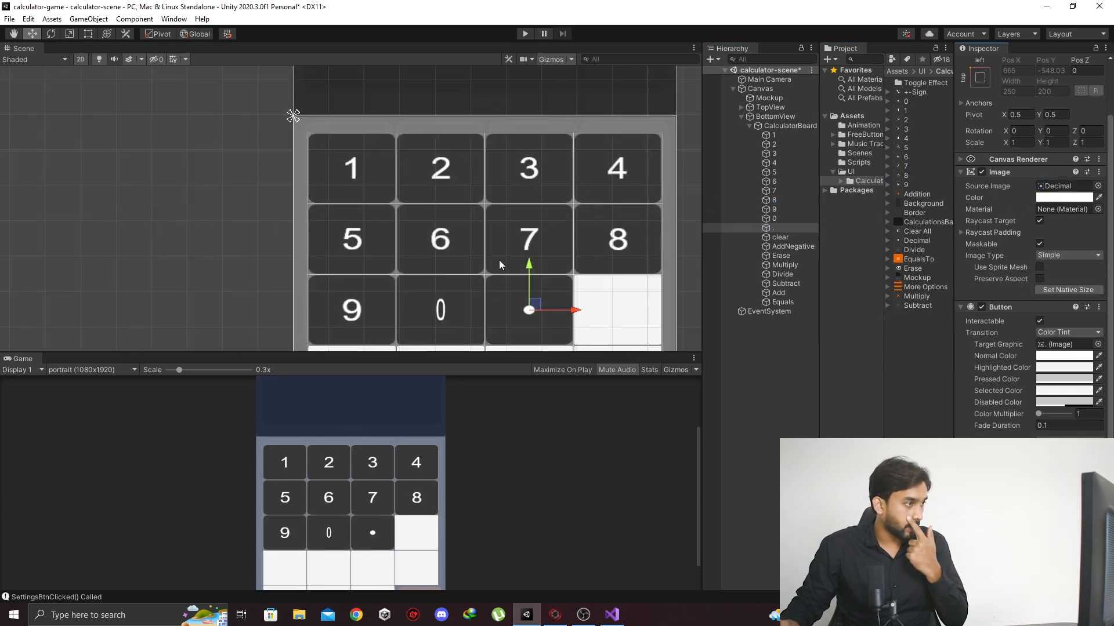
scroll(499, 264, down, 1)
key(ctrl+s)
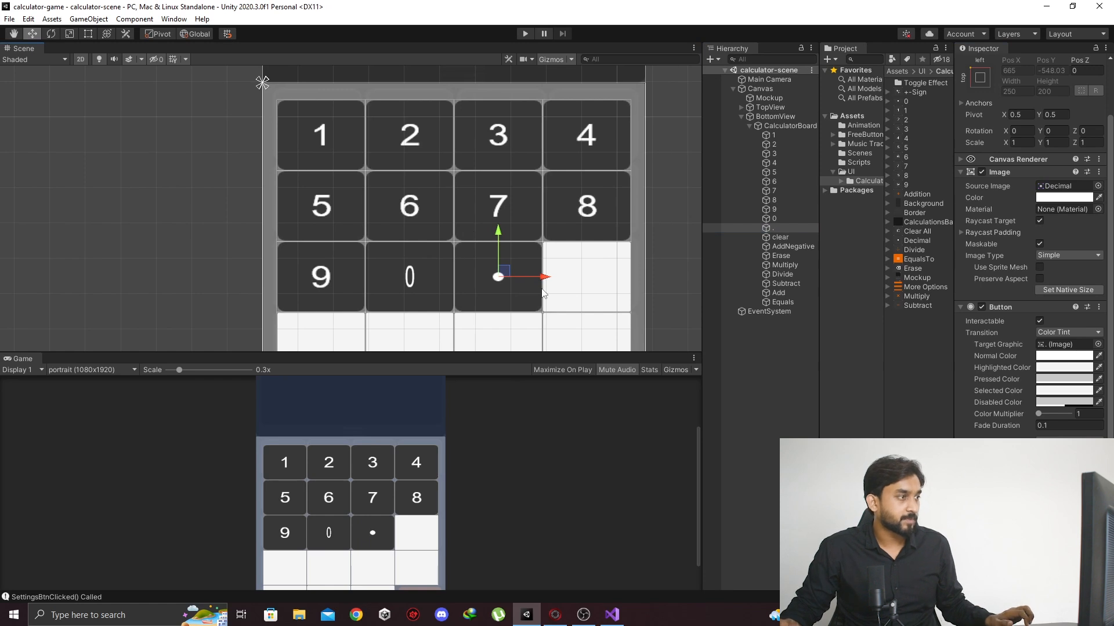
Step: Assign the Clear All, +-Sign and Erase sprites as source images of the clear, AddNegative and Erase buttons
click(787, 238)
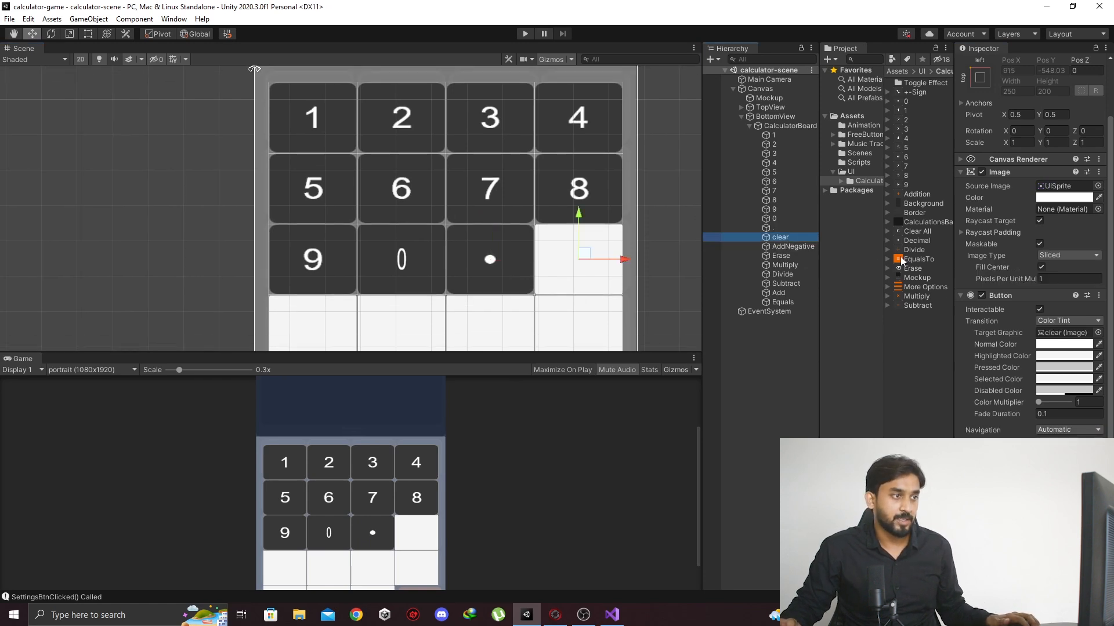
drag(925, 231, 1085, 186)
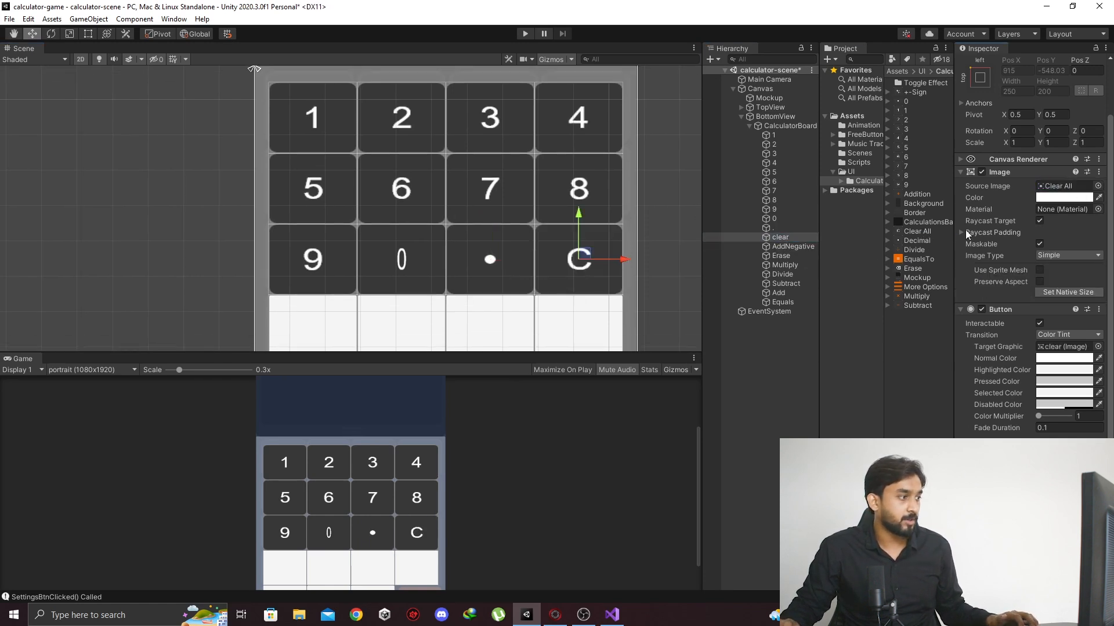
click(785, 248)
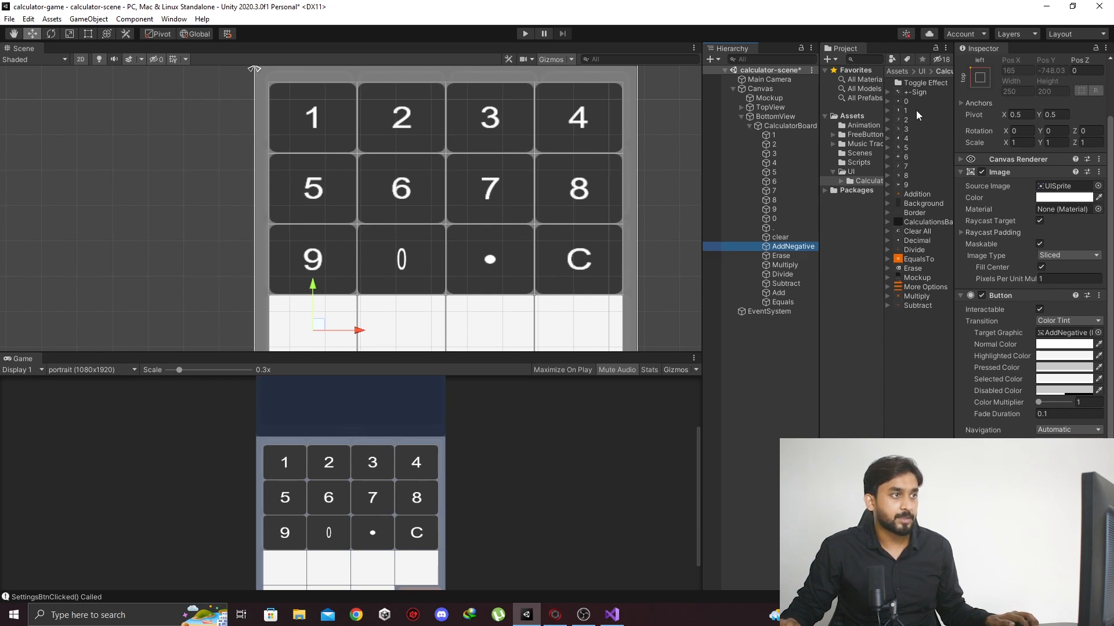
drag(915, 95, 1067, 186)
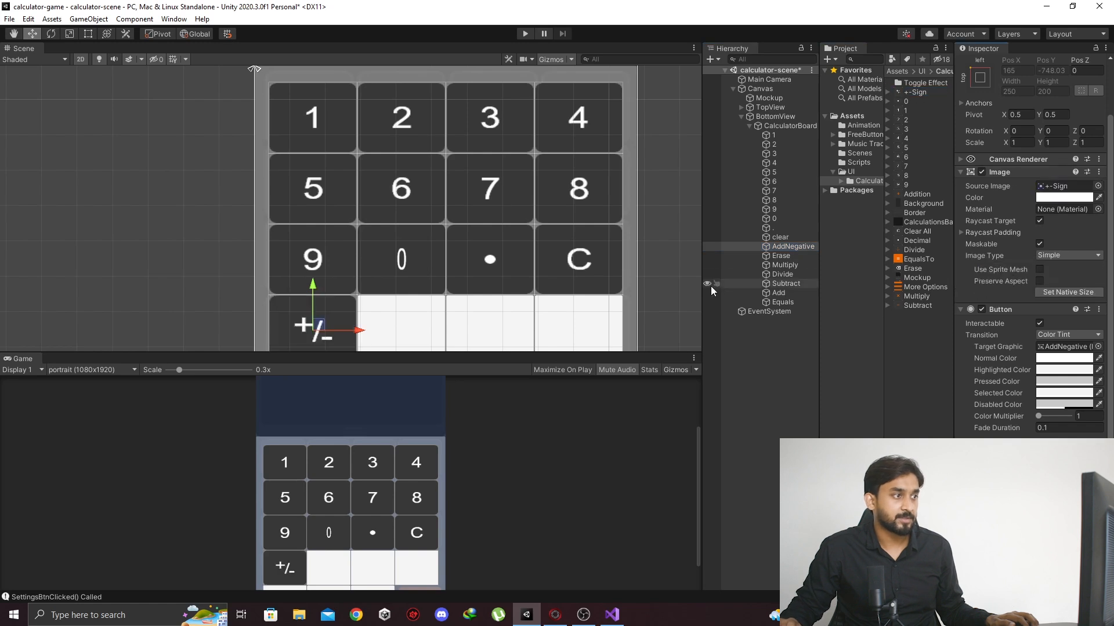
click(799, 256)
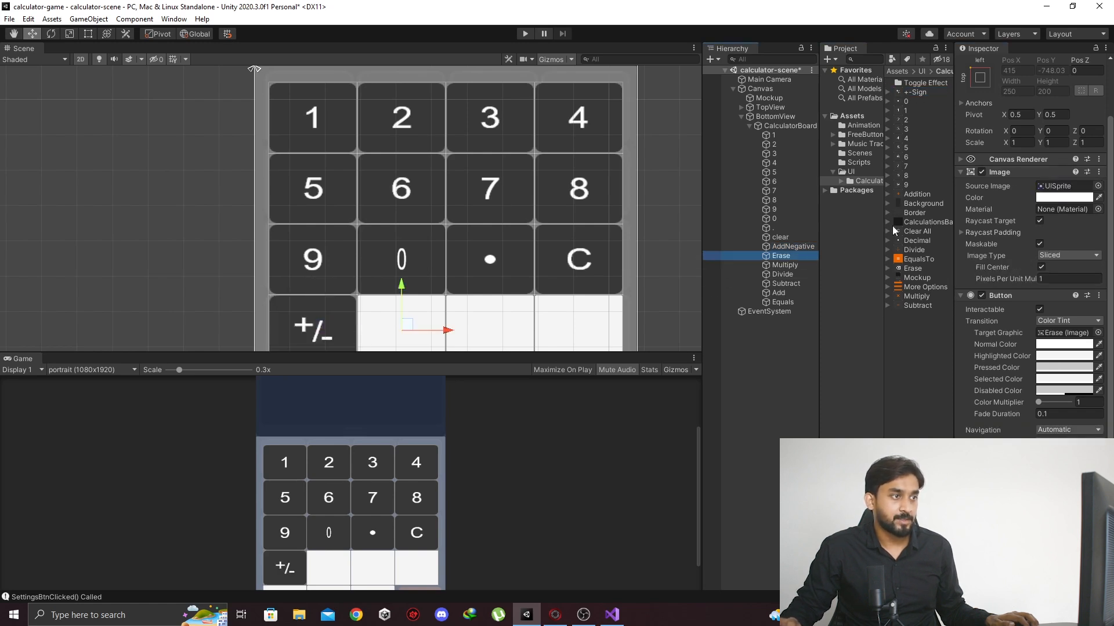
drag(922, 268, 1057, 191)
Step: Set the source images of the Multiply and Divide buttons to the Multiply and Divide sprites
scroll(527, 242, down, 2)
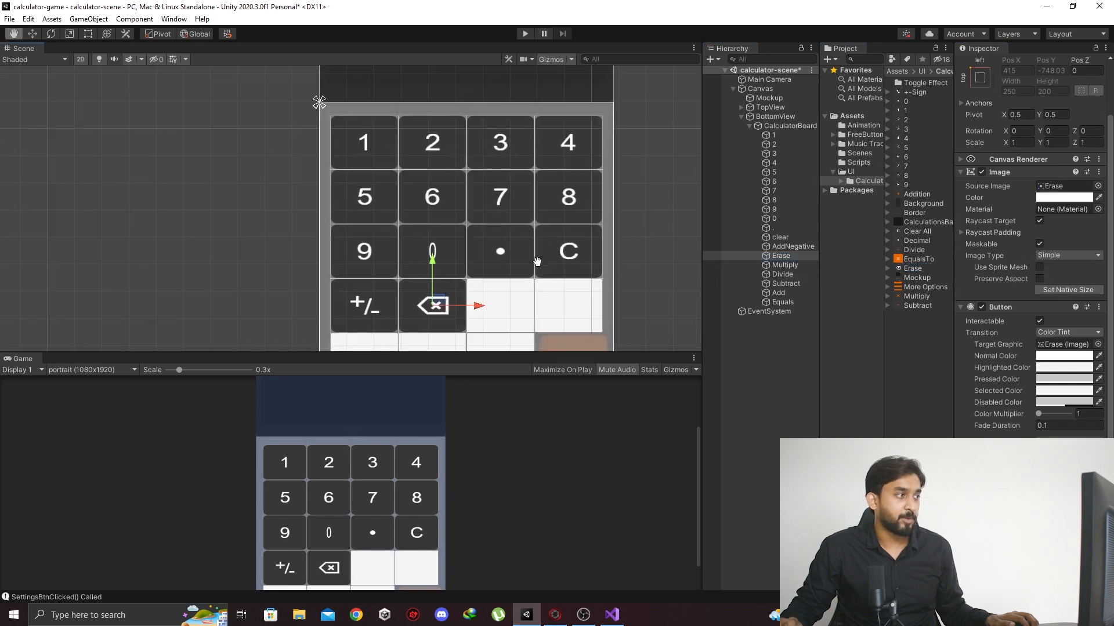
middle_drag(527, 242, 537, 172)
scroll(537, 174, down, 2)
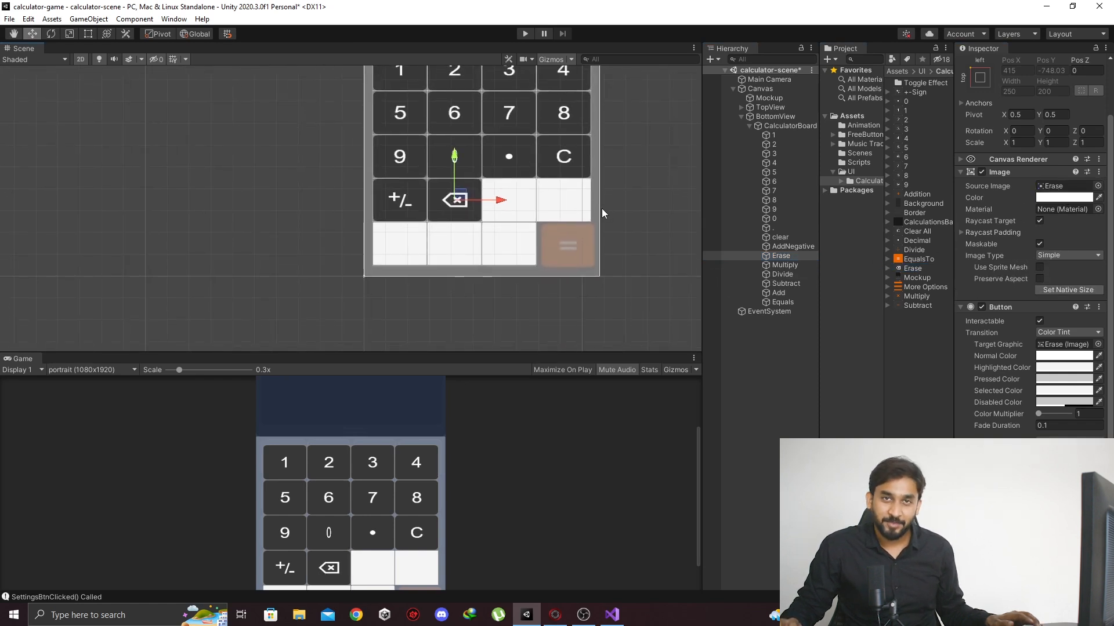
click(798, 266)
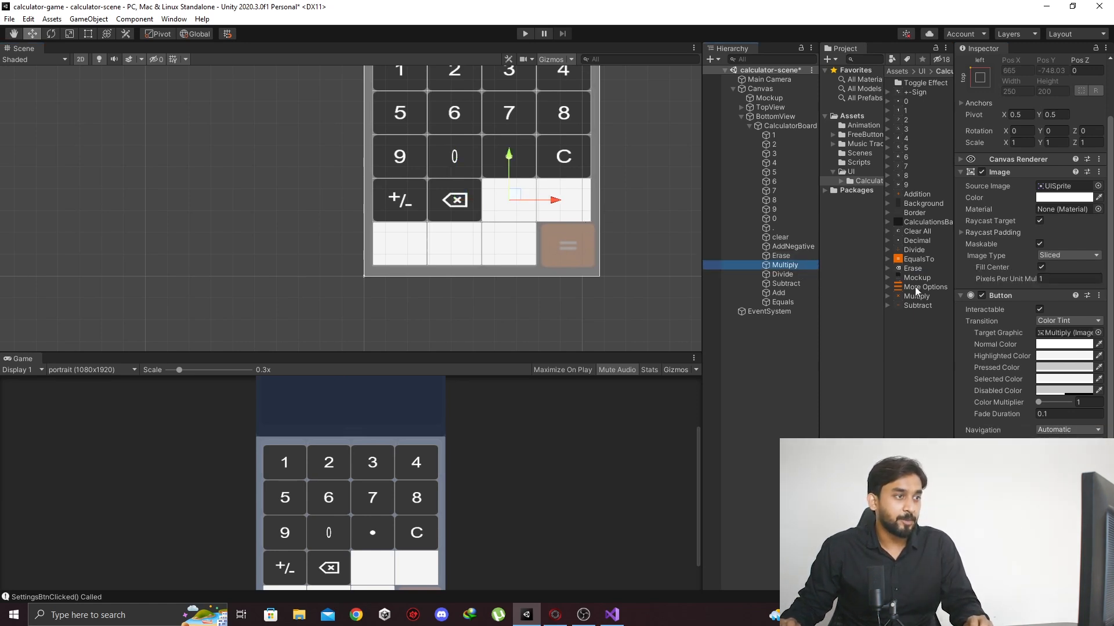
drag(910, 297, 1065, 186)
click(771, 275)
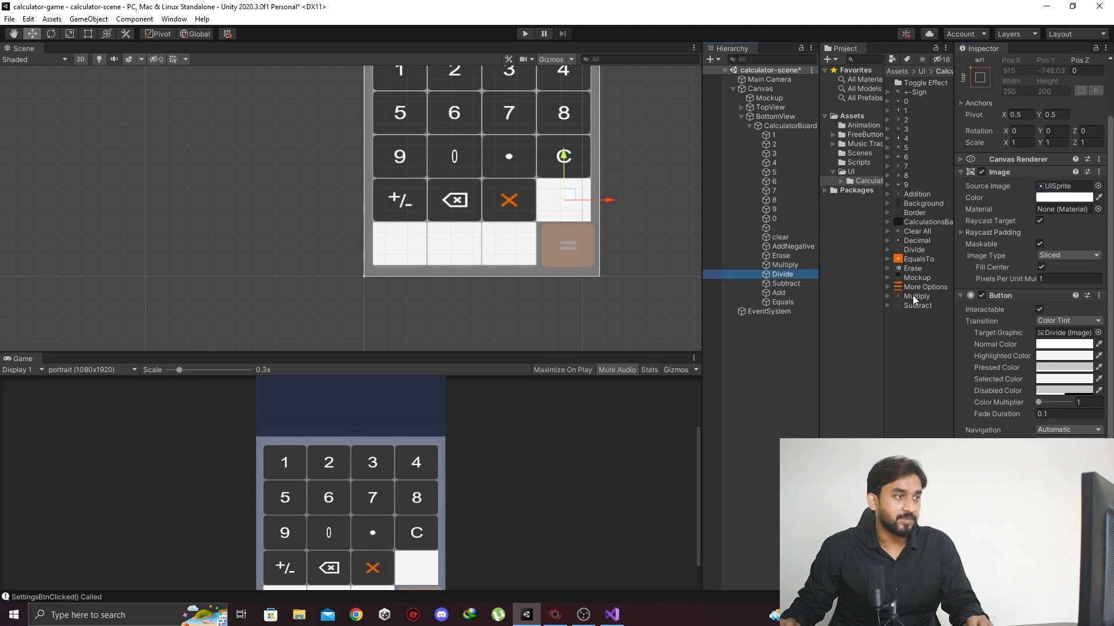
drag(916, 251, 1064, 186)
Step: Assign the Subtract, Addition and EqualsTo sprites to the Subtract, Add and Equals buttons, and save the scene
click(812, 284)
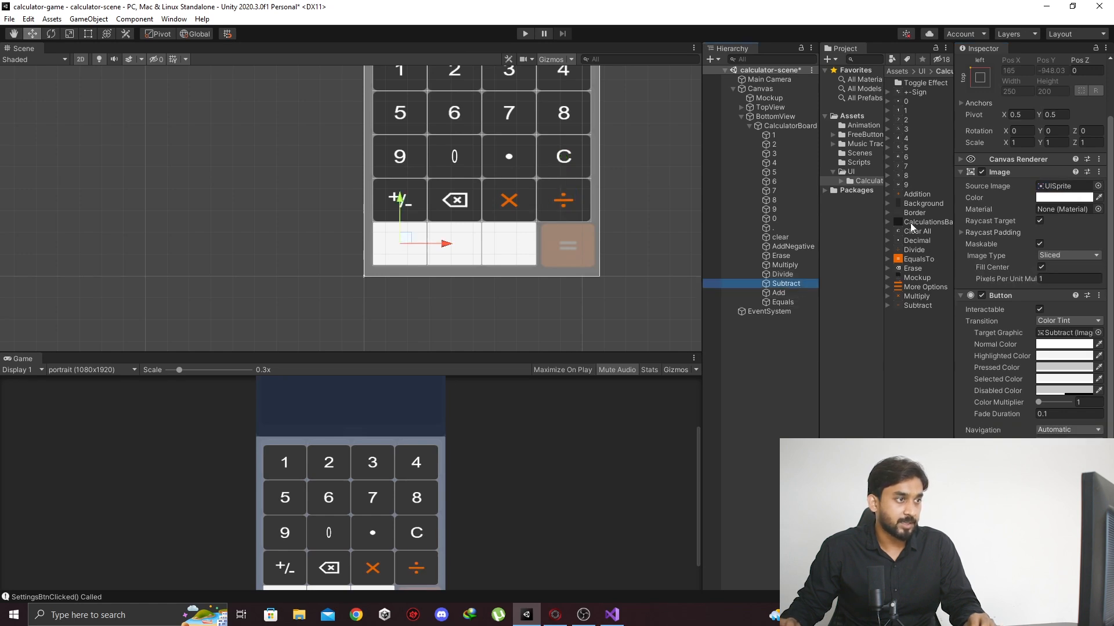
drag(922, 305, 1073, 192)
key(Down)
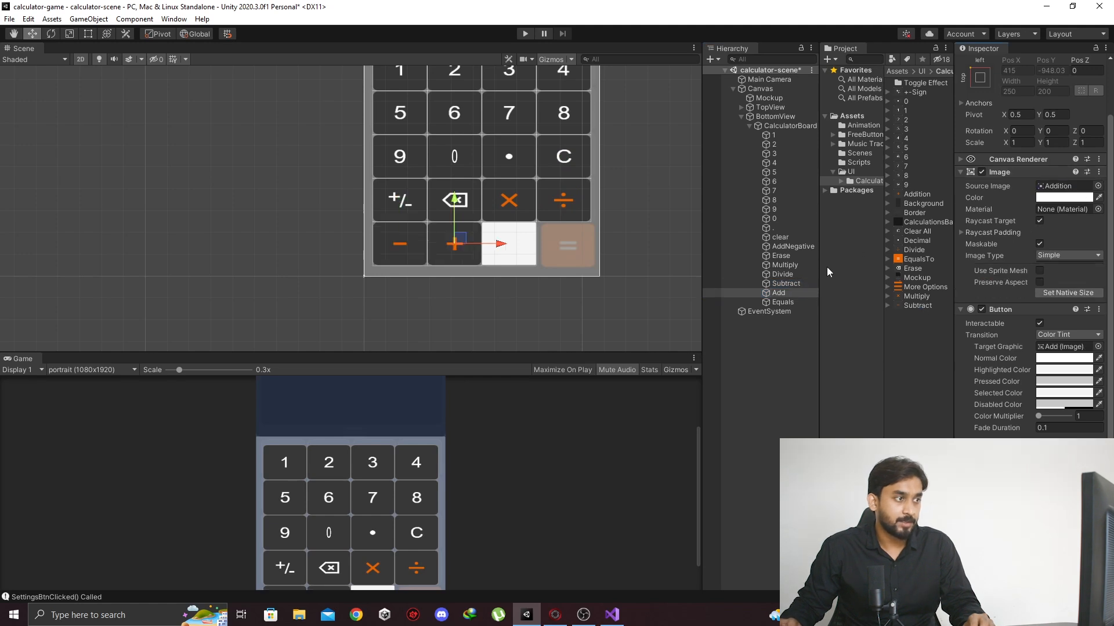
click(782, 302)
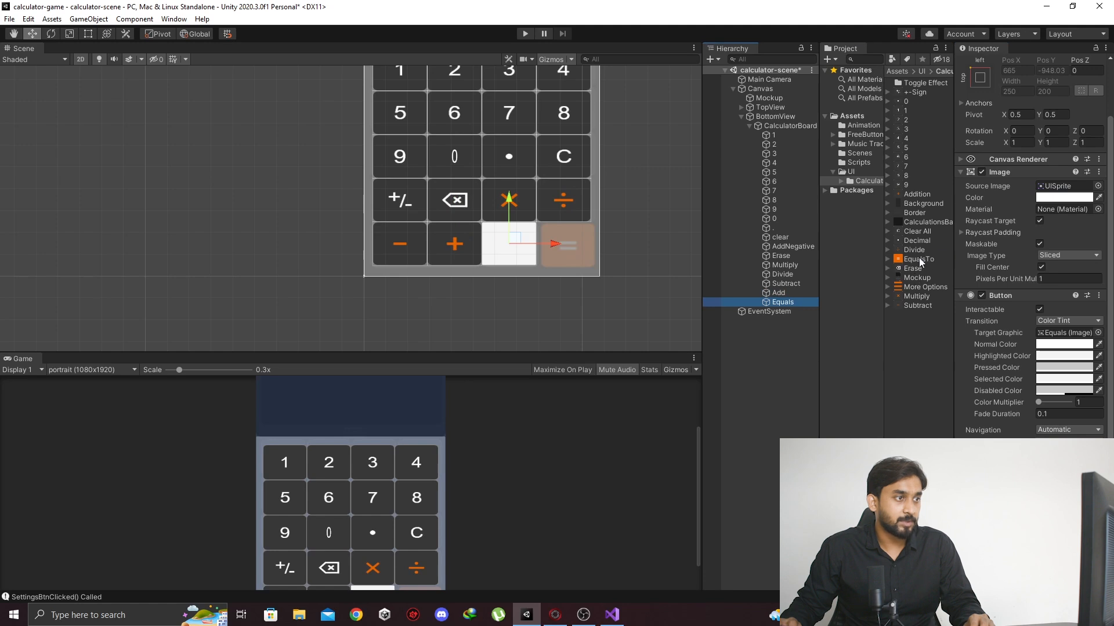
drag(919, 257, 1066, 187)
scroll(618, 220, down, 4)
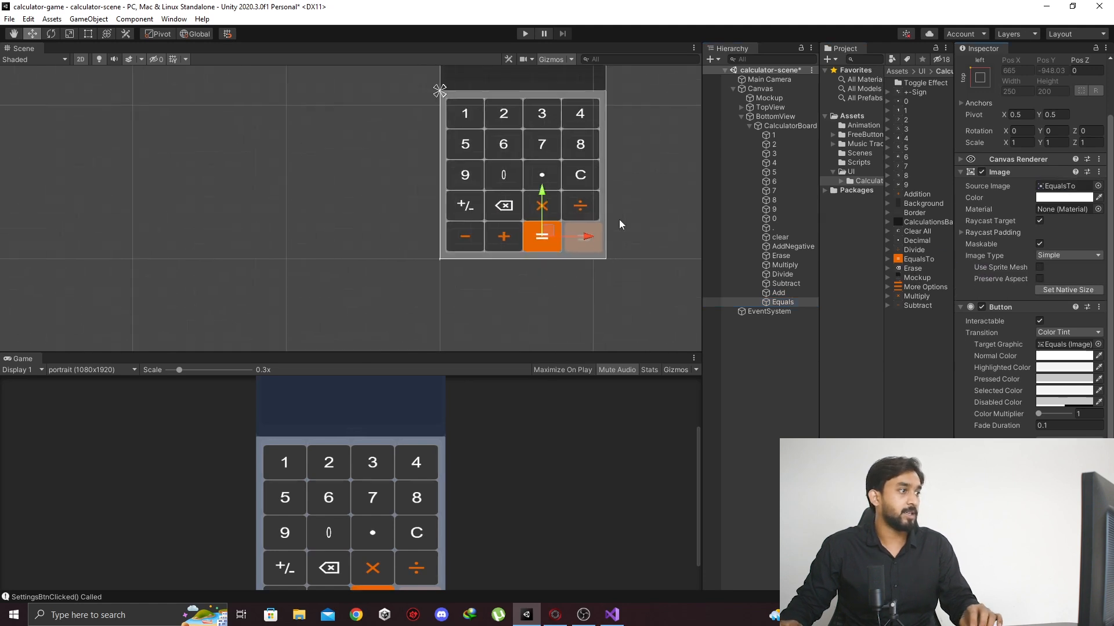
key(ctrl+s)
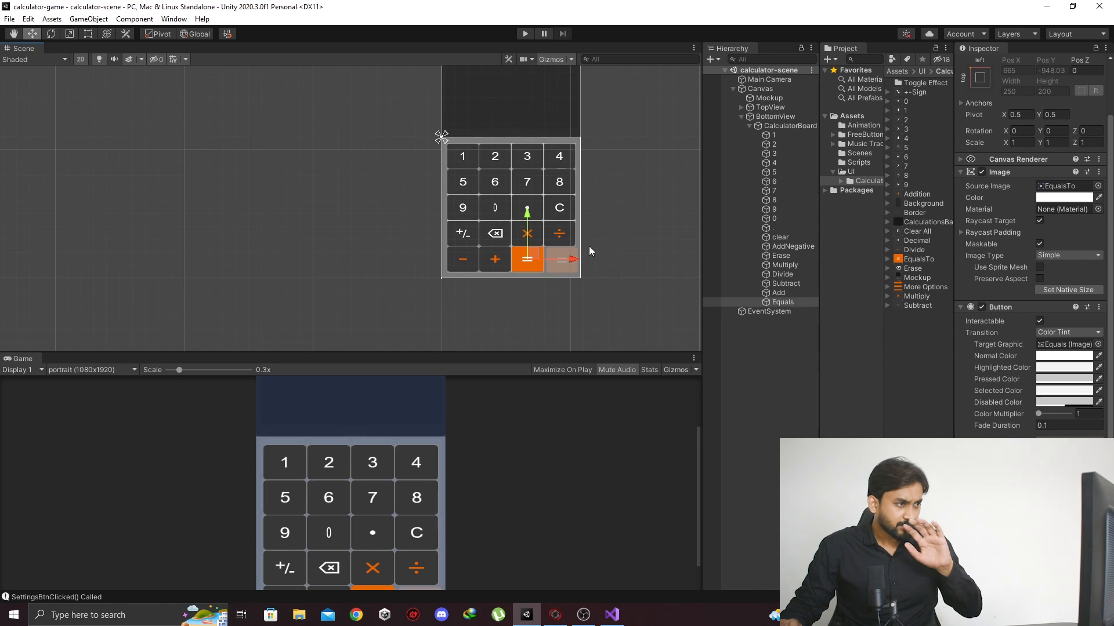
key(q)
drag(549, 211, 557, 231)
key(w)
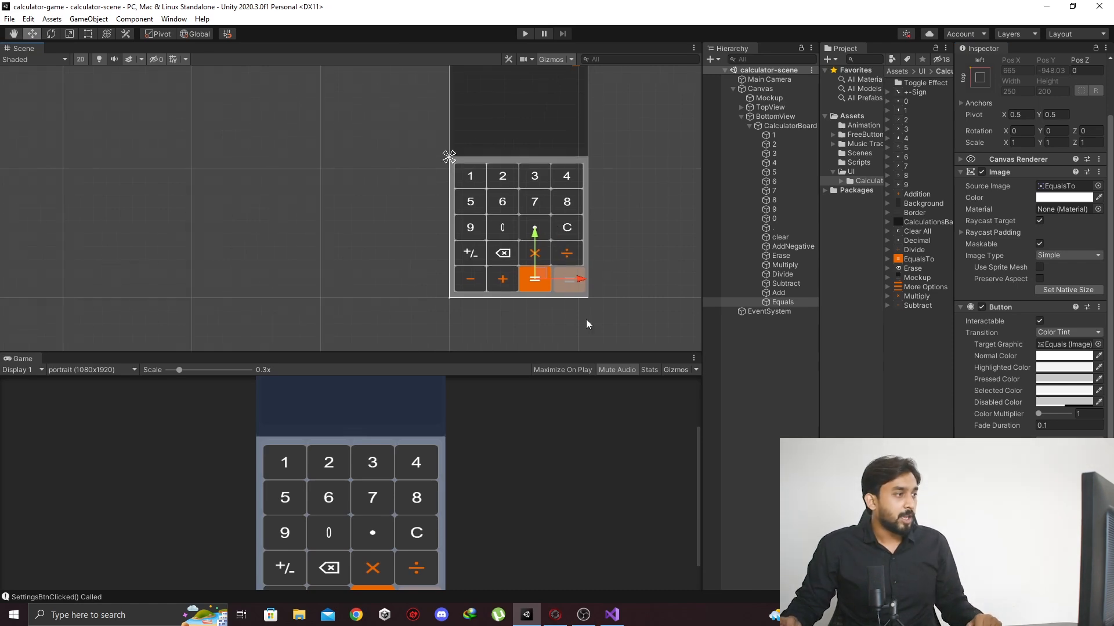
scroll(589, 320, down, 5)
middle_drag(588, 318, 579, 273)
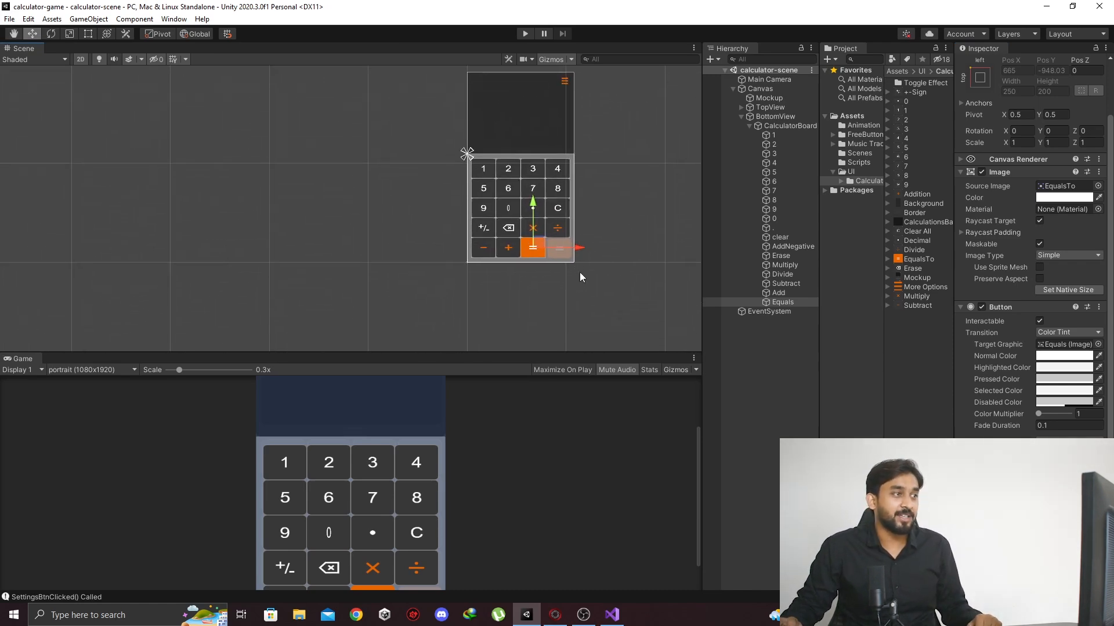
scroll(583, 273, down, 4)
Step: Collapse CalculatorBoard and BottomView, reorder Mockup below BottomView under Canvas so it overlays the buttons, and save the scene
click(744, 126)
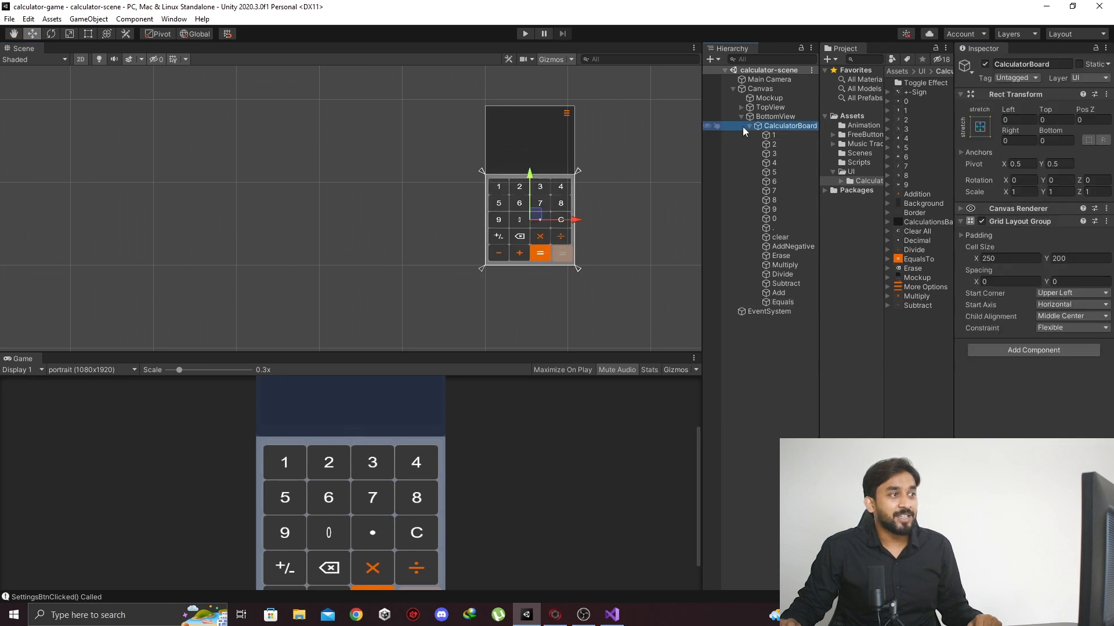
click(748, 126)
click(741, 117)
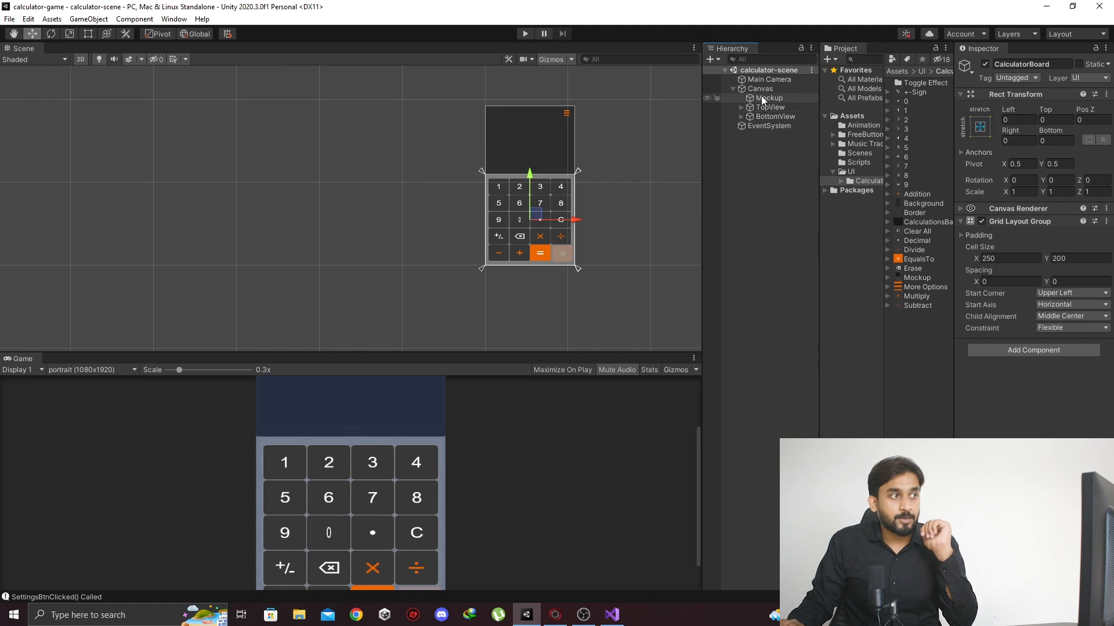
click(761, 97)
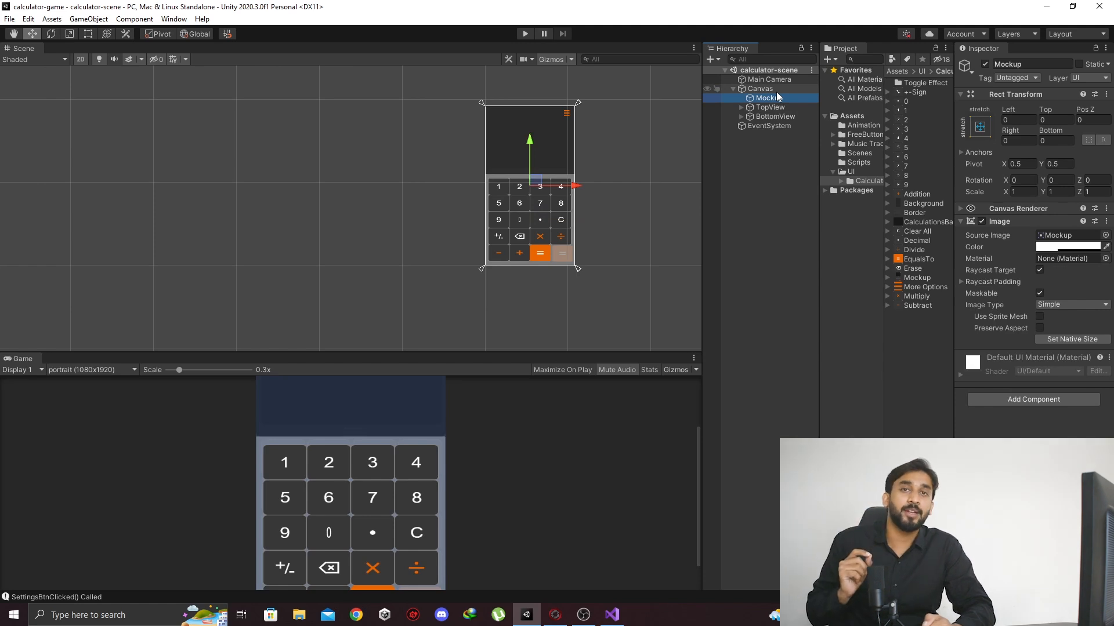
drag(776, 93, 761, 121)
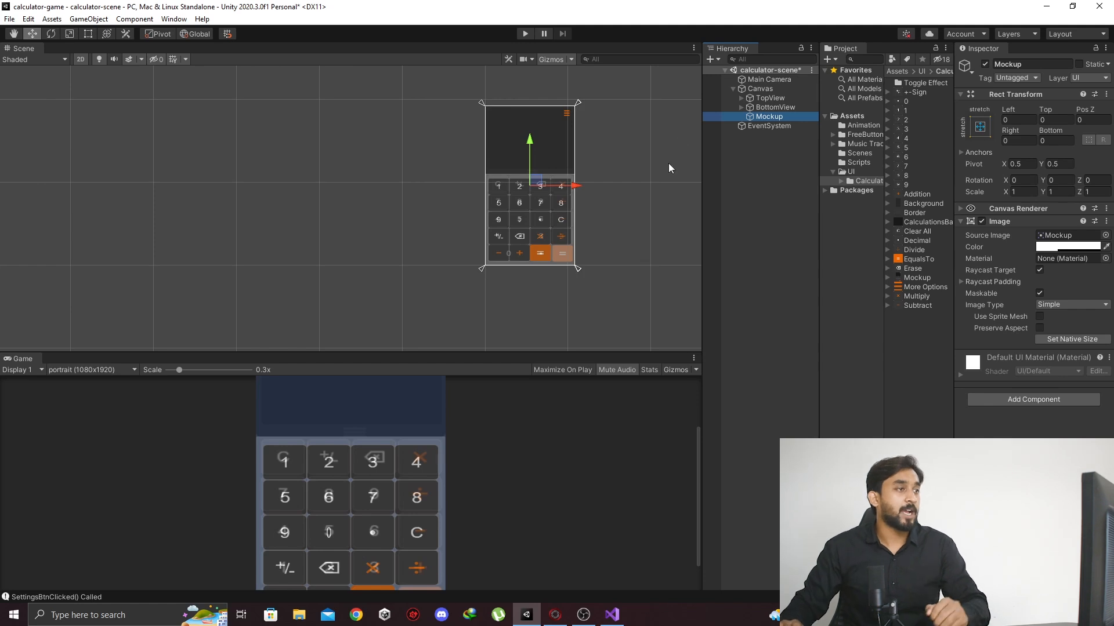
key(ctrl+s)
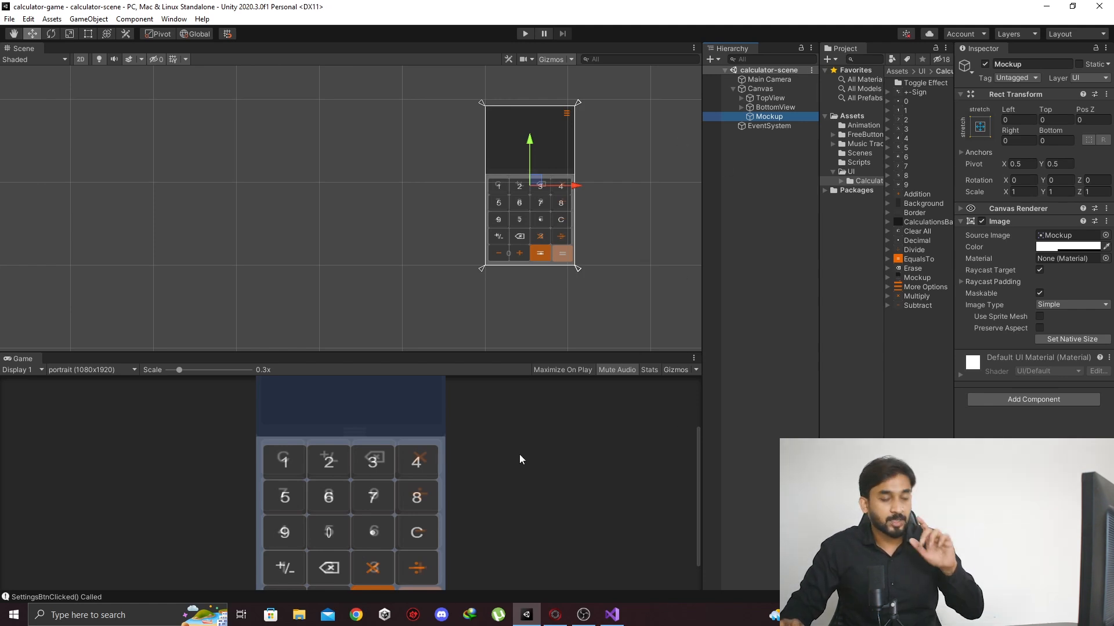
Step: Move Mockup above TopView and back below BottomView to compare the board with and without the overlay, and save the scene
scroll(522, 450, down, 4)
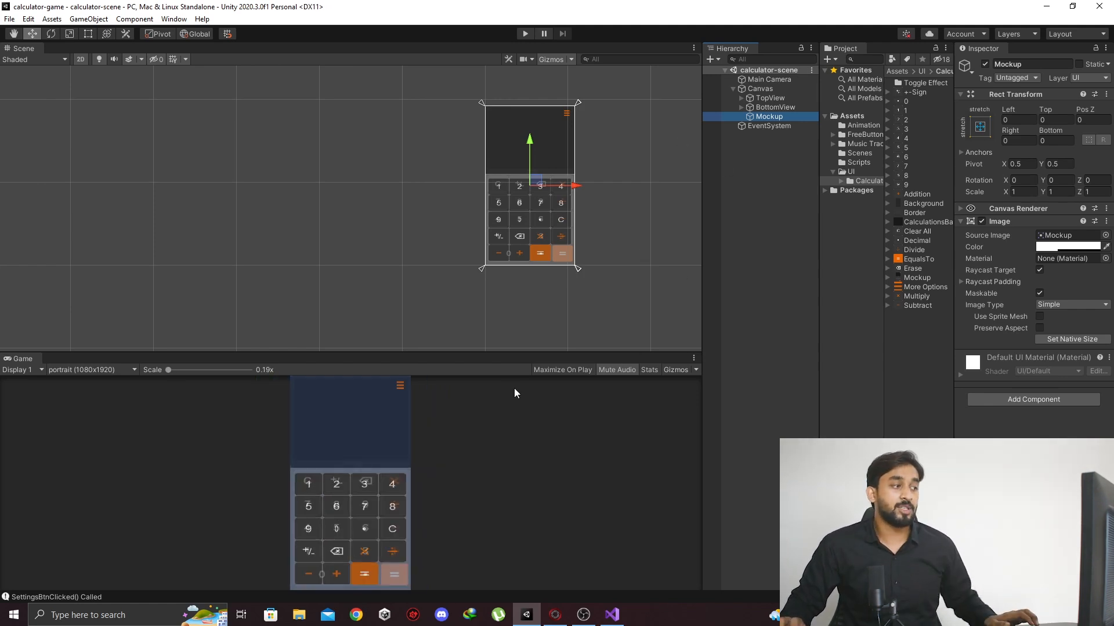
scroll(543, 264, up, 2)
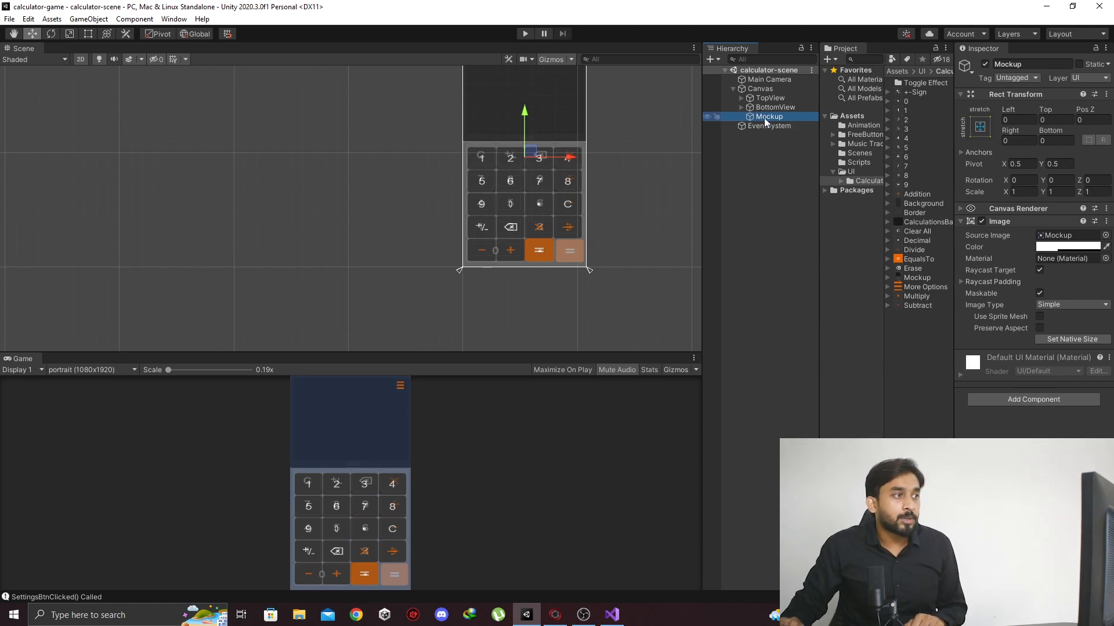
drag(764, 117, 775, 98)
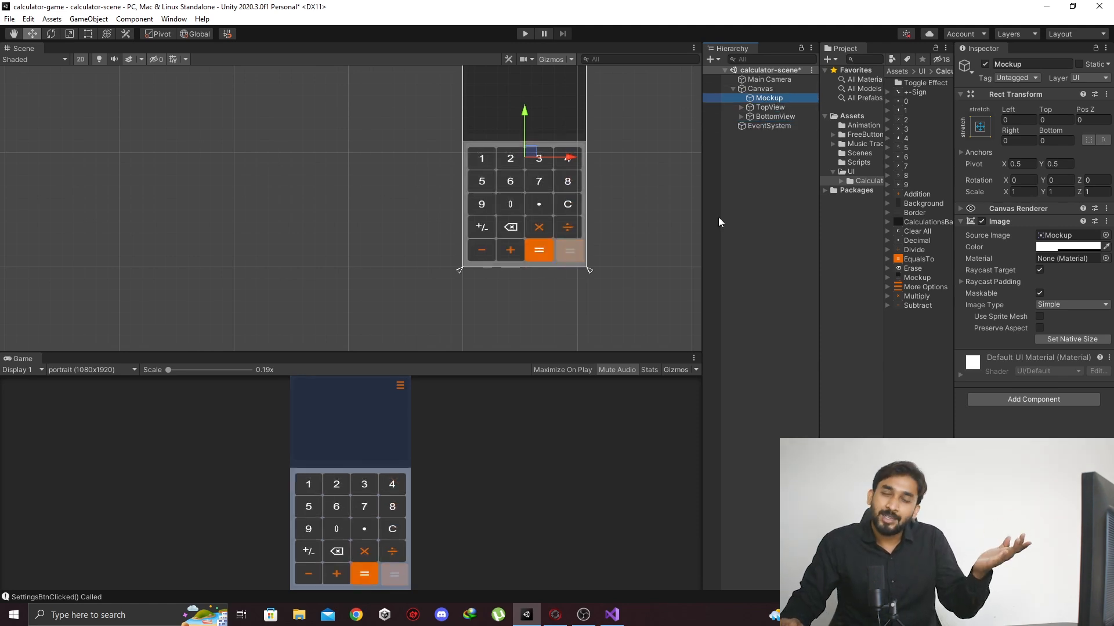
drag(766, 98, 770, 119)
scroll(485, 238, up, 3)
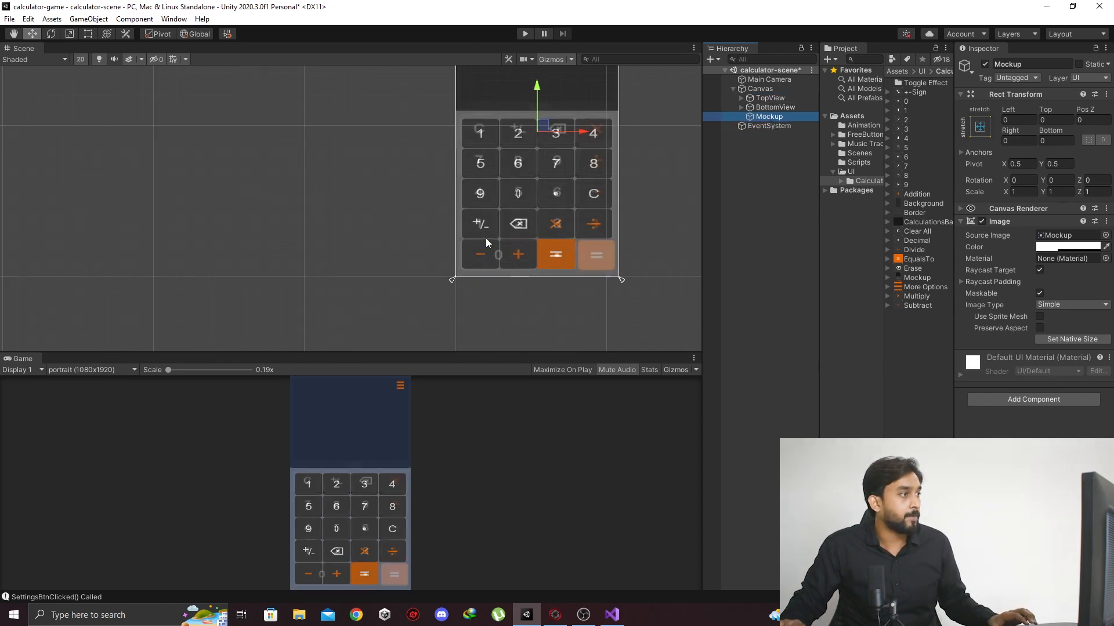
key(ctrl+s)
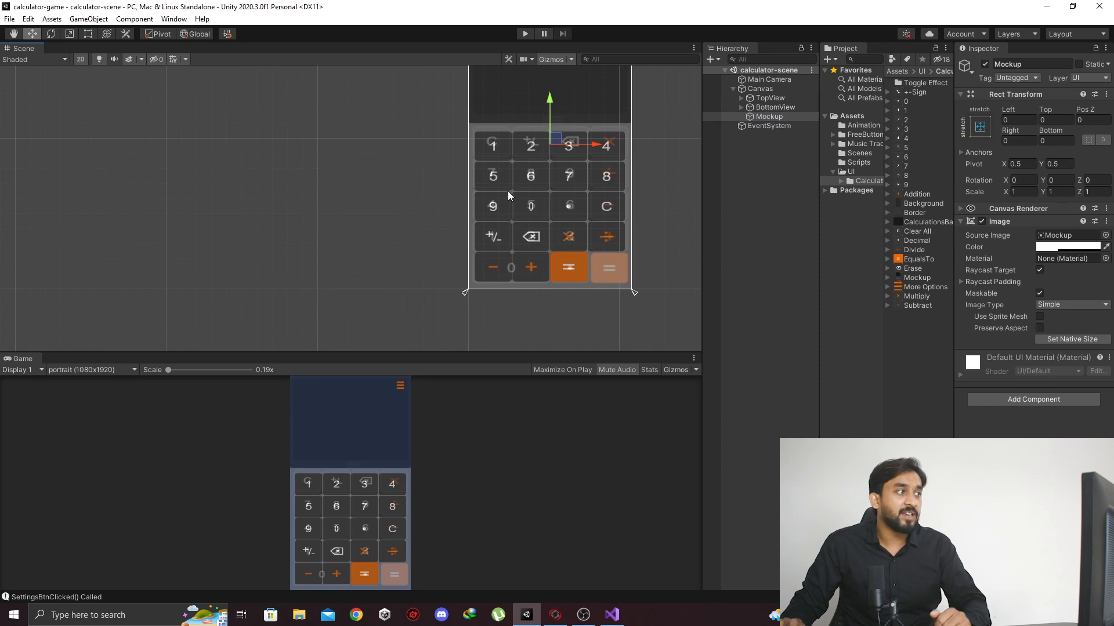
Step: Expand BottomView and CalculatorBoard to list the buttons, and enlarge the Game view for comparing them with the mockup
middle_drag(510, 190, 520, 197)
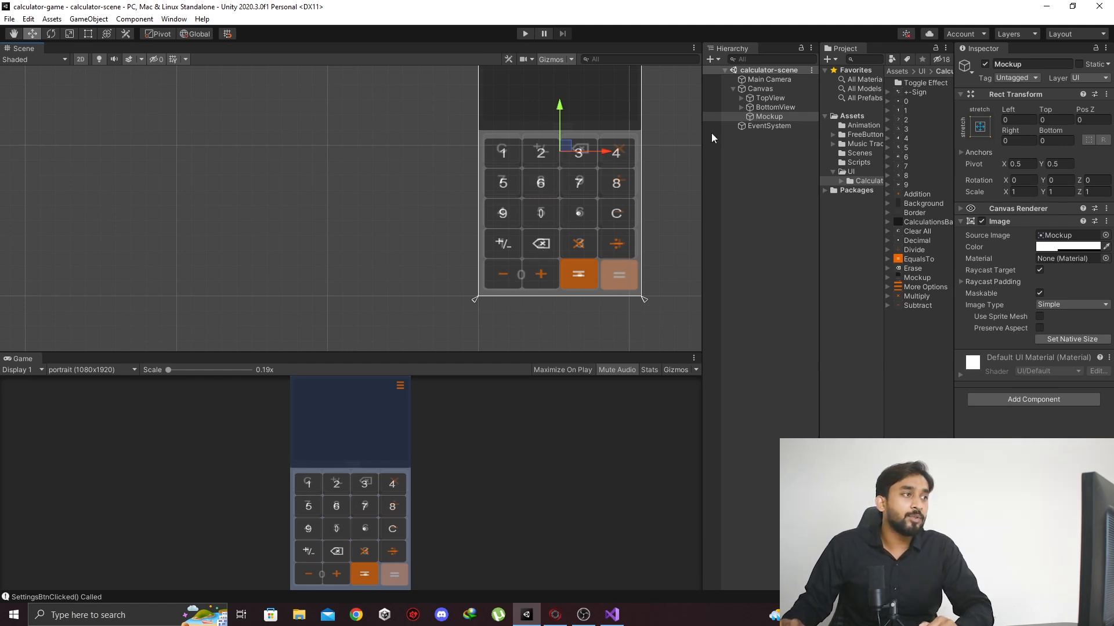
click(741, 107)
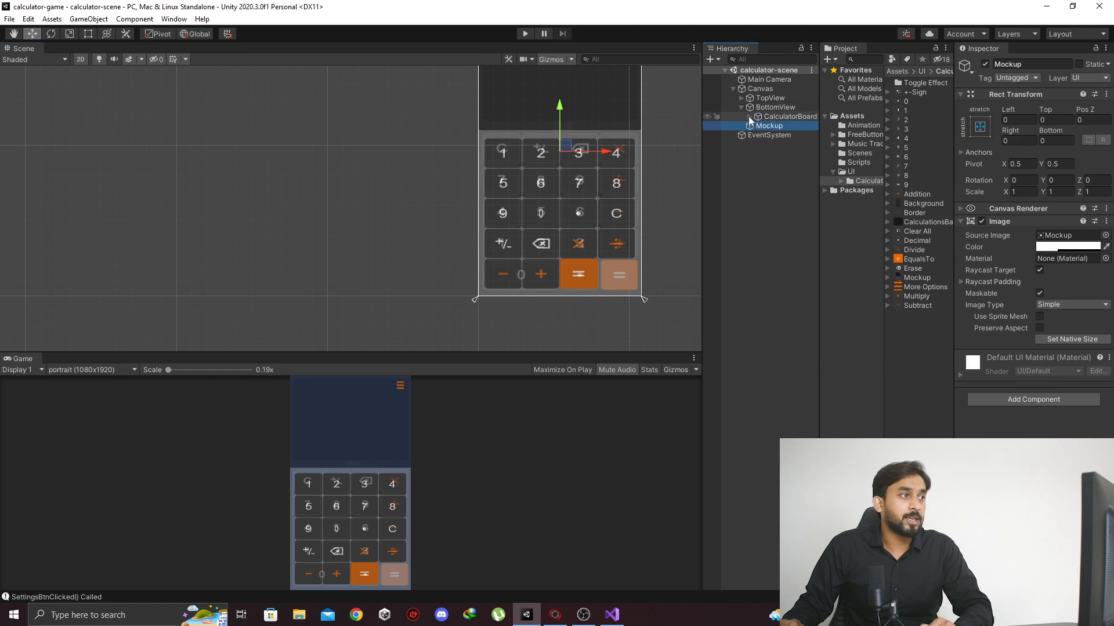
click(750, 116)
click(778, 180)
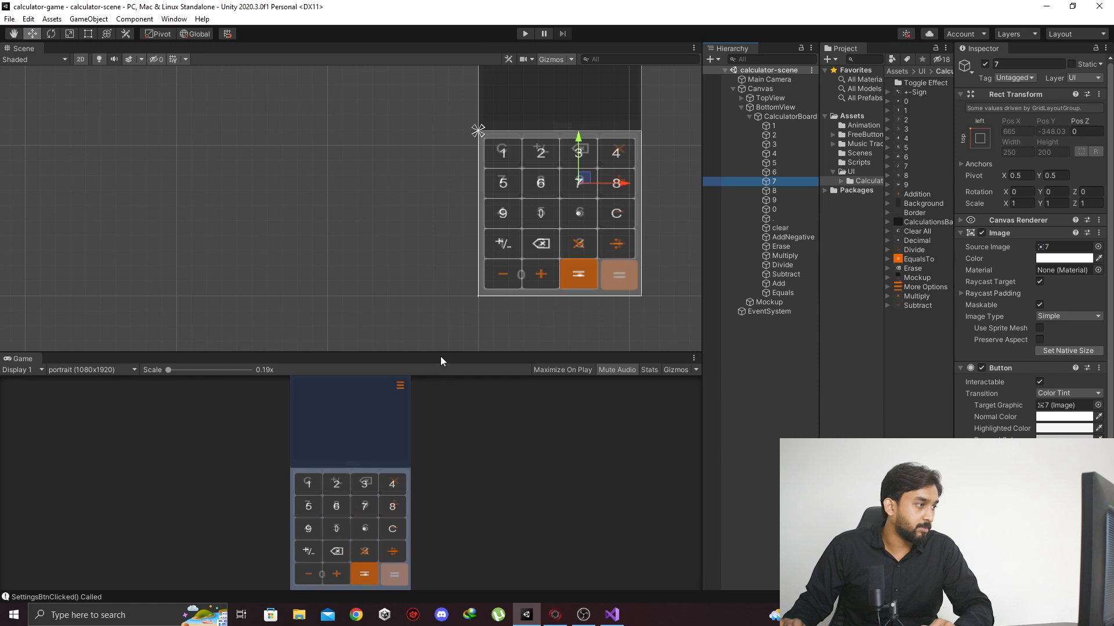
drag(440, 355, 441, 173)
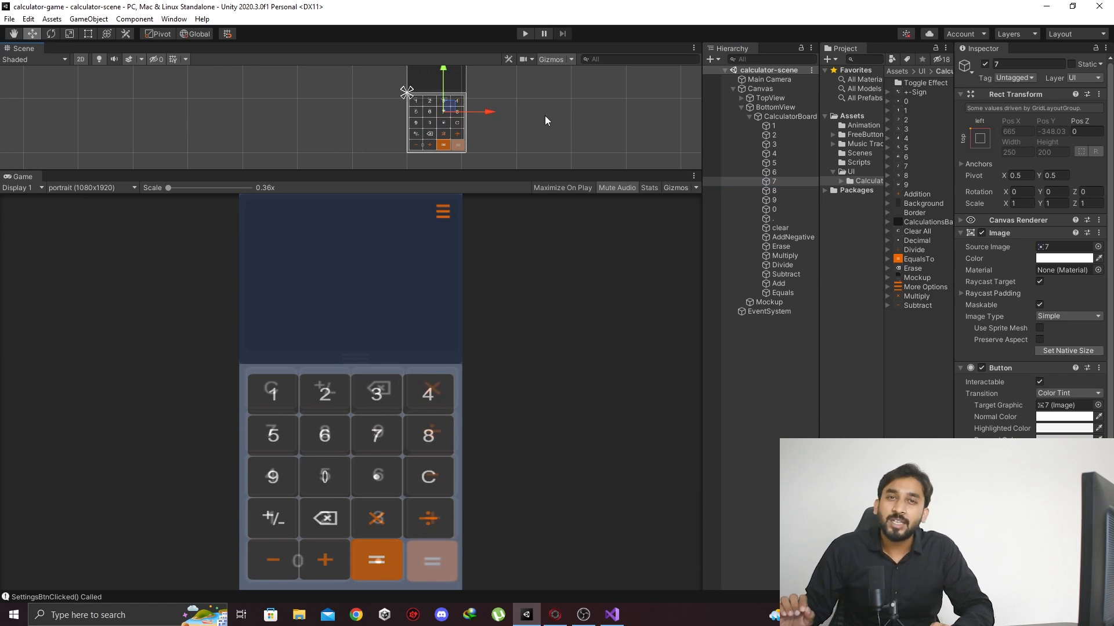
Step: Check the Child Alignment options of CalculatorBoard's Grid Layout Group
click(800, 117)
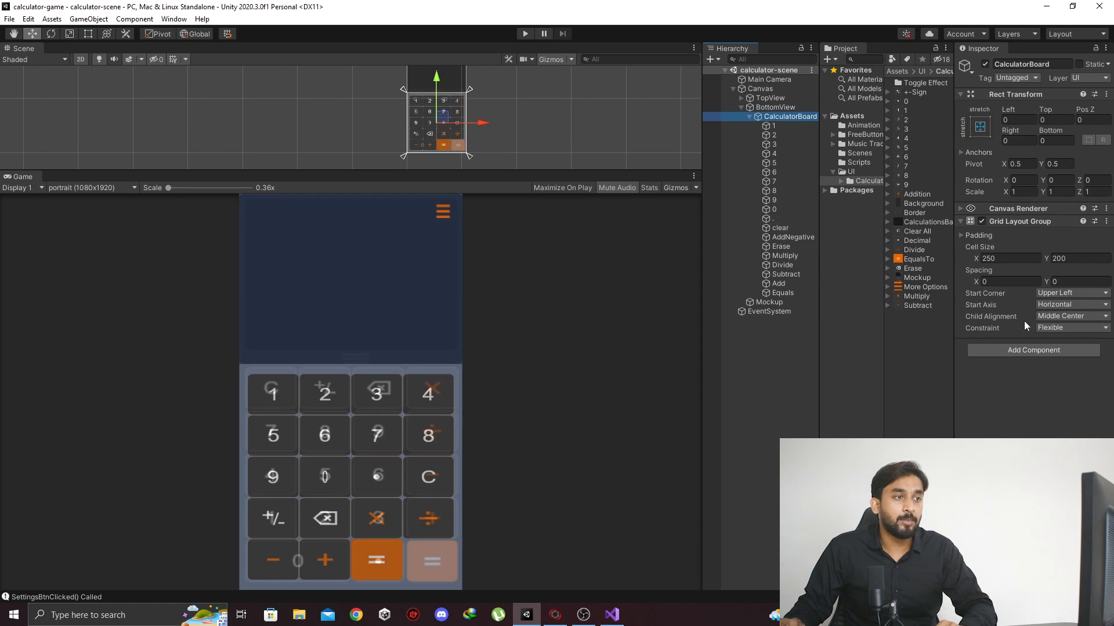
click(1071, 317)
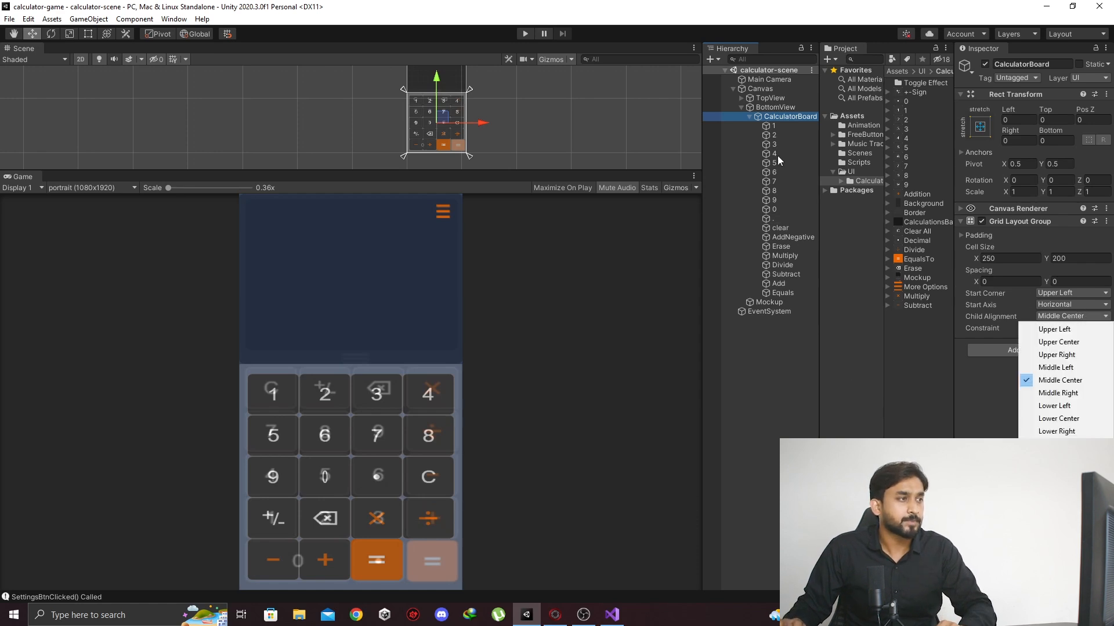
click(780, 125)
Step: Move the clear button to the first place in CalculatorBoard, ahead of button 1
click(783, 116)
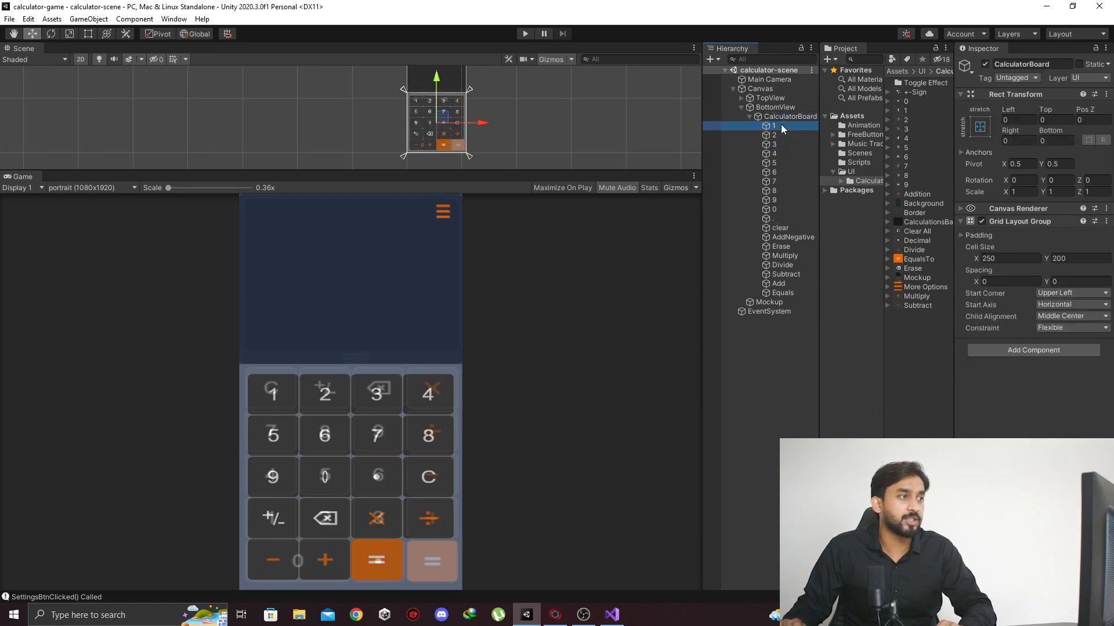
click(781, 124)
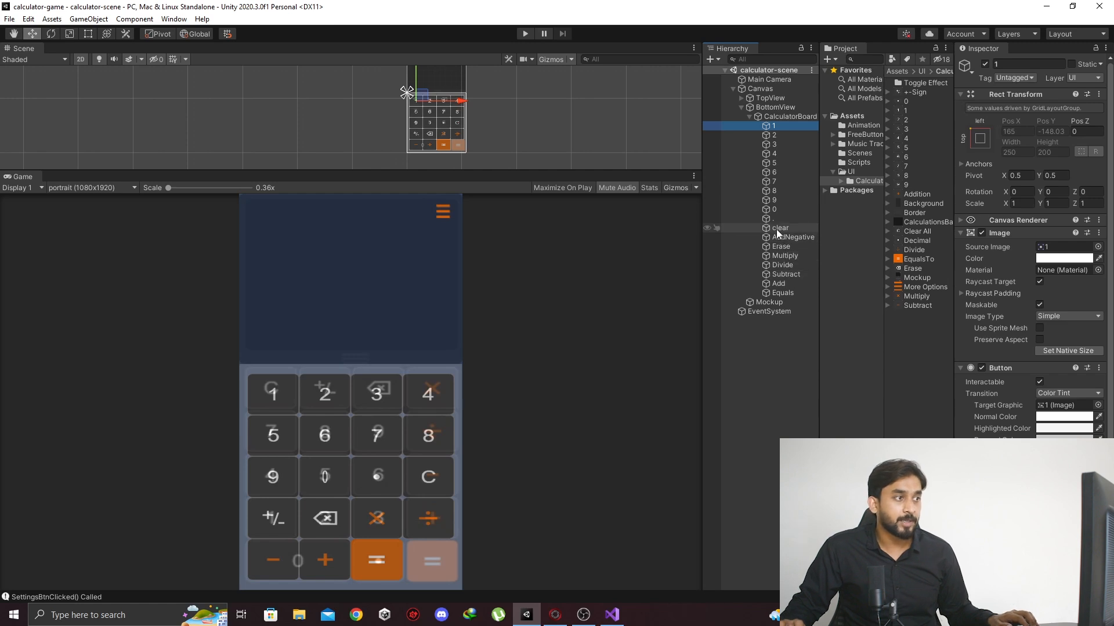
drag(776, 228, 774, 122)
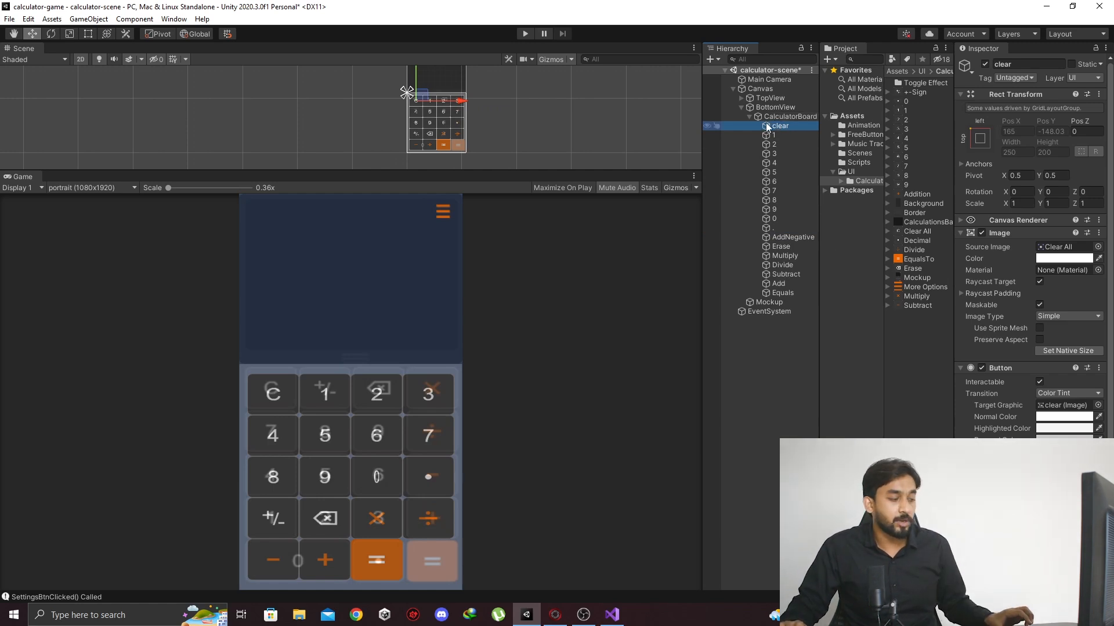
Step: Save the scene and move AddNegative, Erase and Multiply directly after clear in CalculatorBoard, in that order
key(ctrl+s)
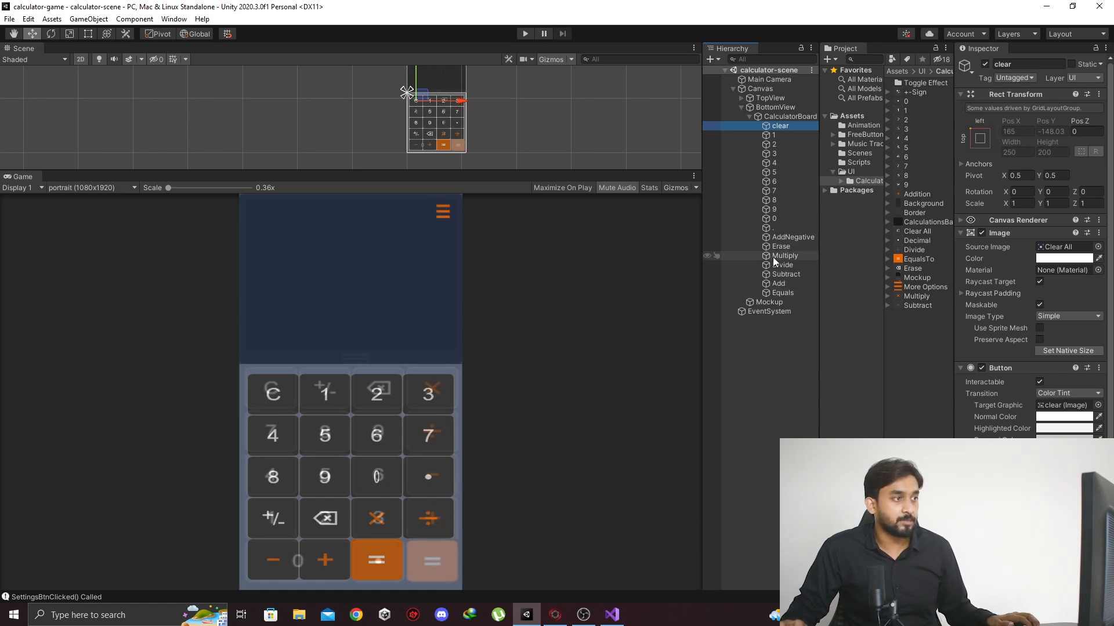
drag(788, 237, 782, 210)
drag(791, 131, 792, 131)
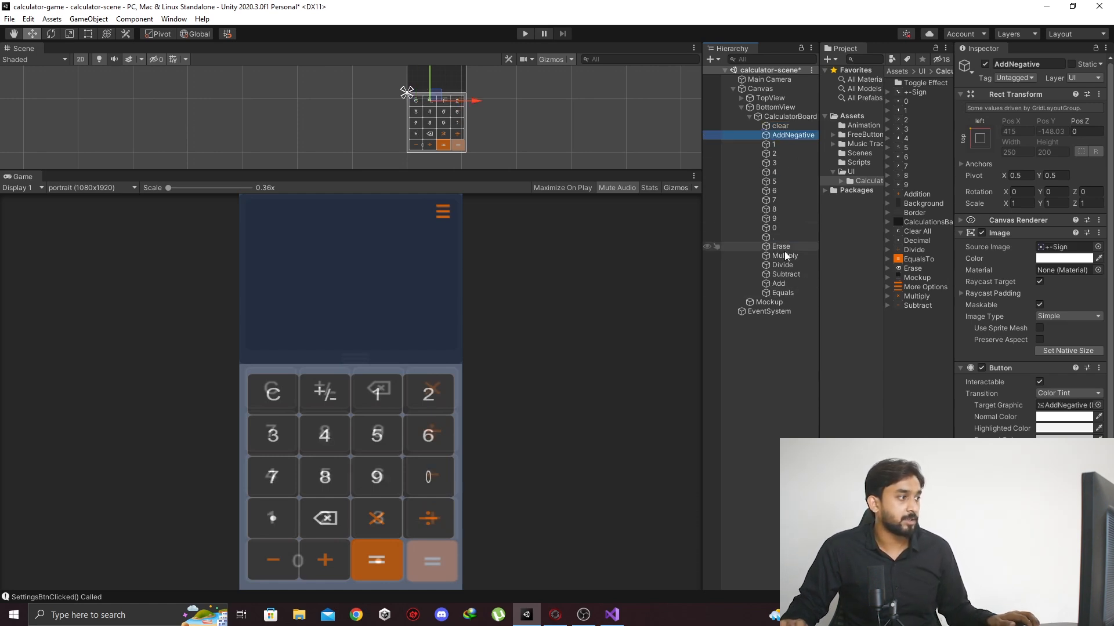
drag(784, 245, 789, 138)
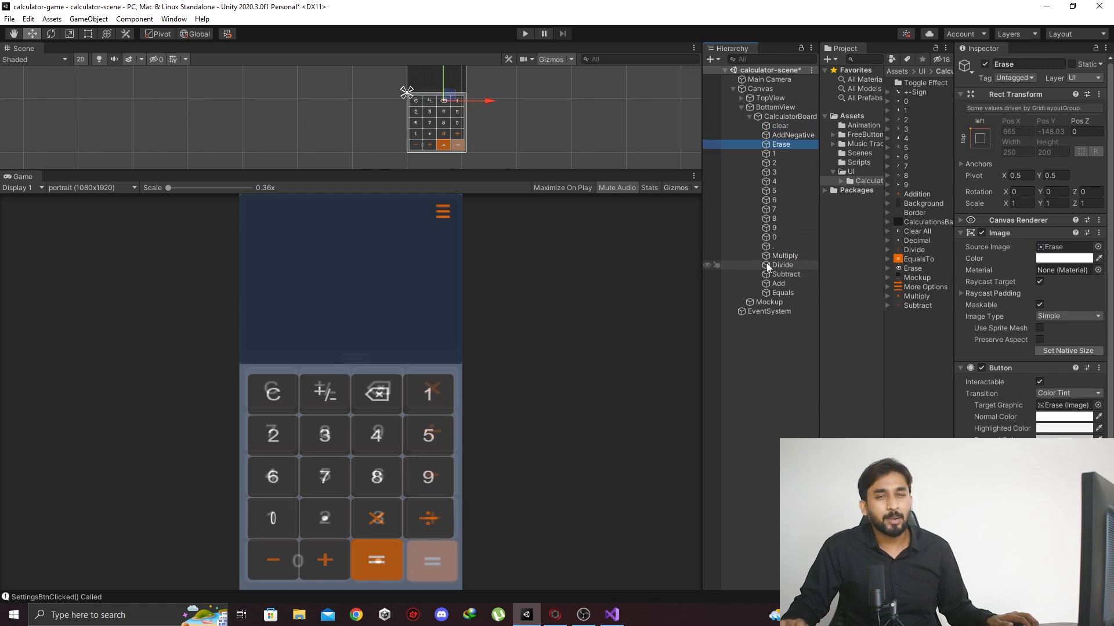
click(772, 152)
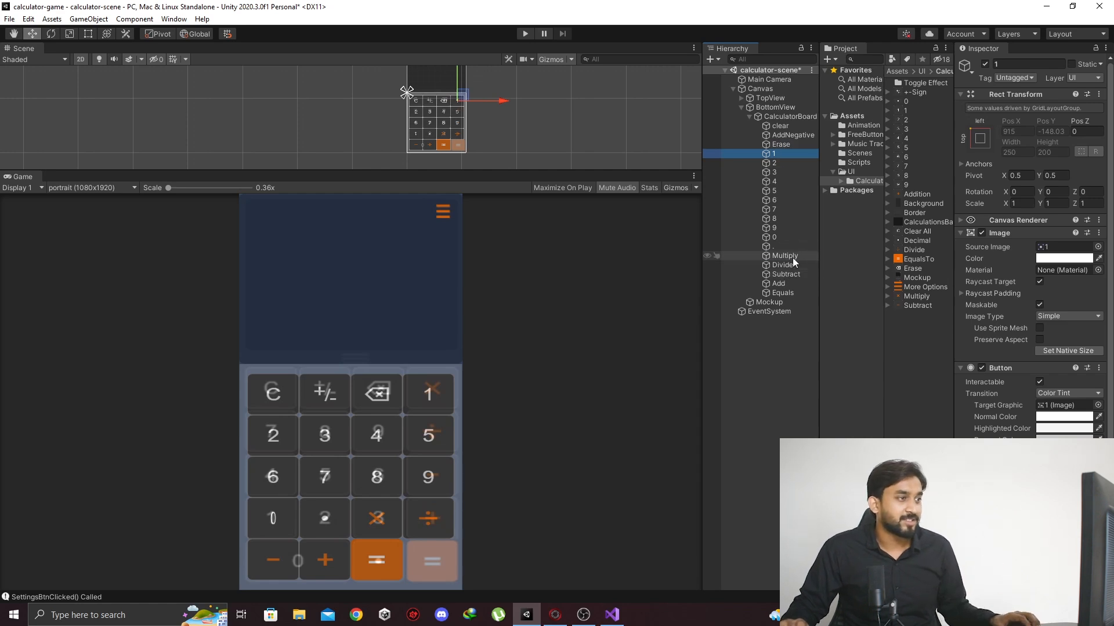
drag(792, 257, 787, 151)
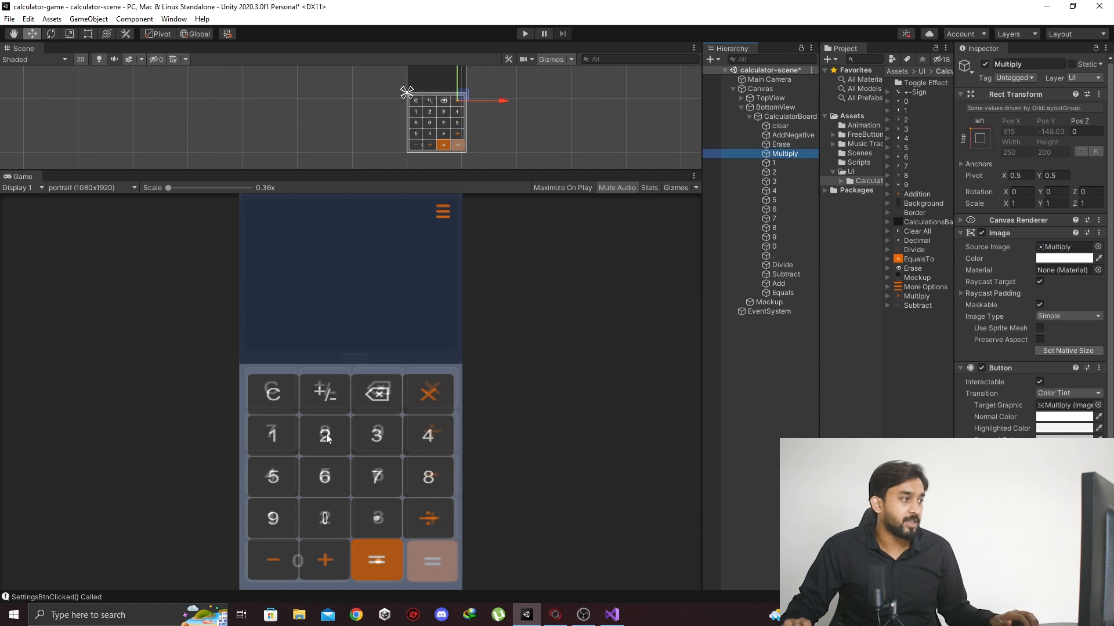
Step: Place buttons 7, 8, 9 and Divide directly after Multiply in CalculatorBoard as the second row
click(782, 222)
shift+click(782, 235)
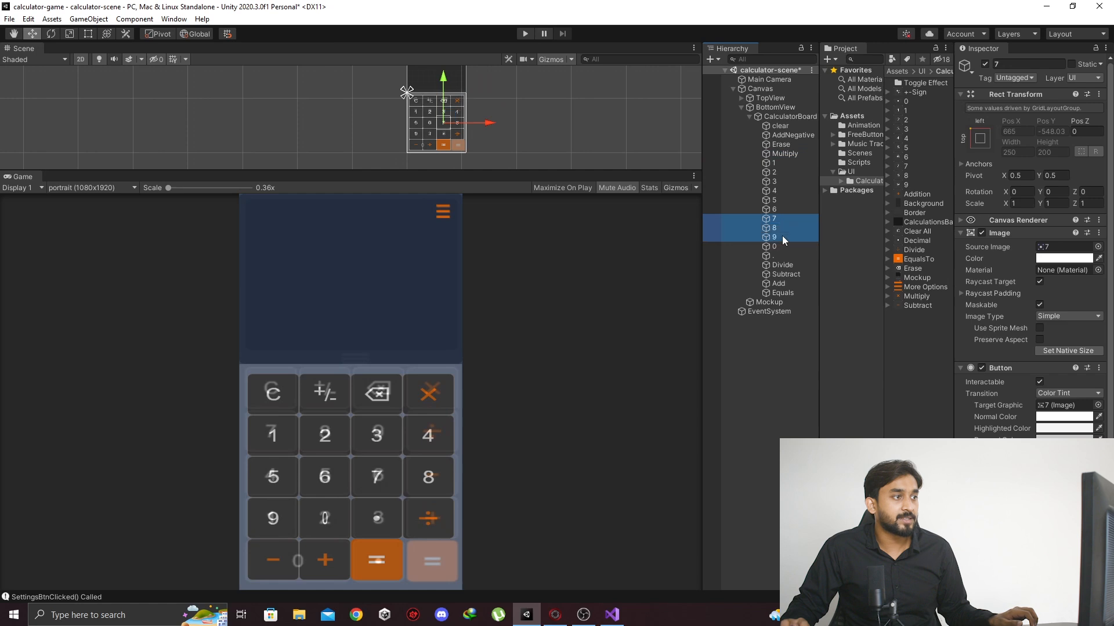
drag(777, 215, 779, 162)
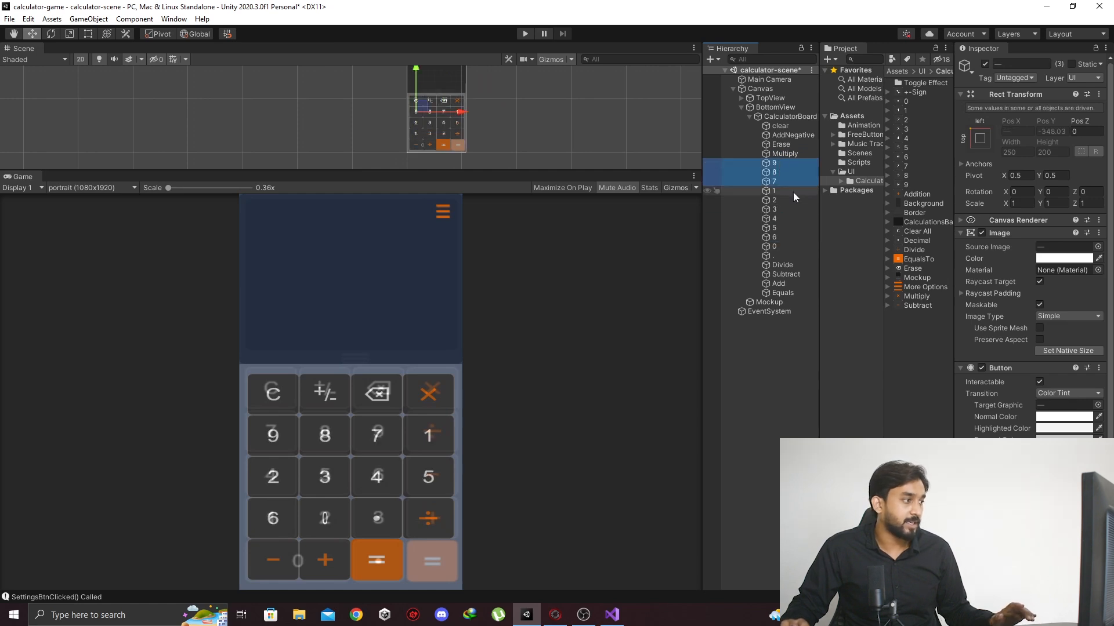
click(778, 182)
drag(777, 182, 777, 168)
click(775, 180)
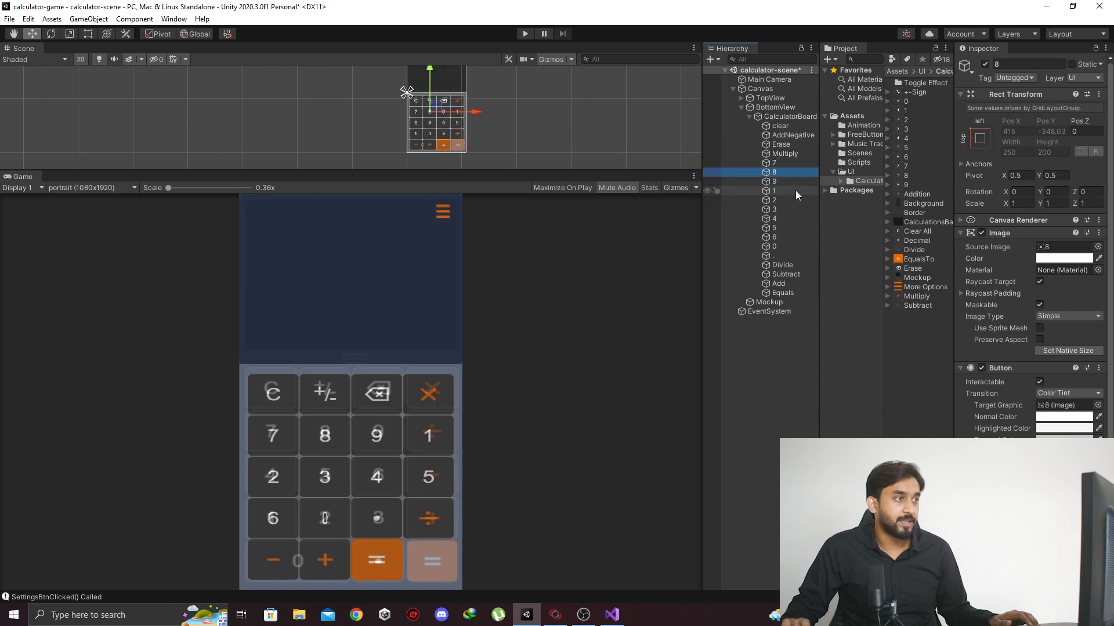
double_click(778, 182)
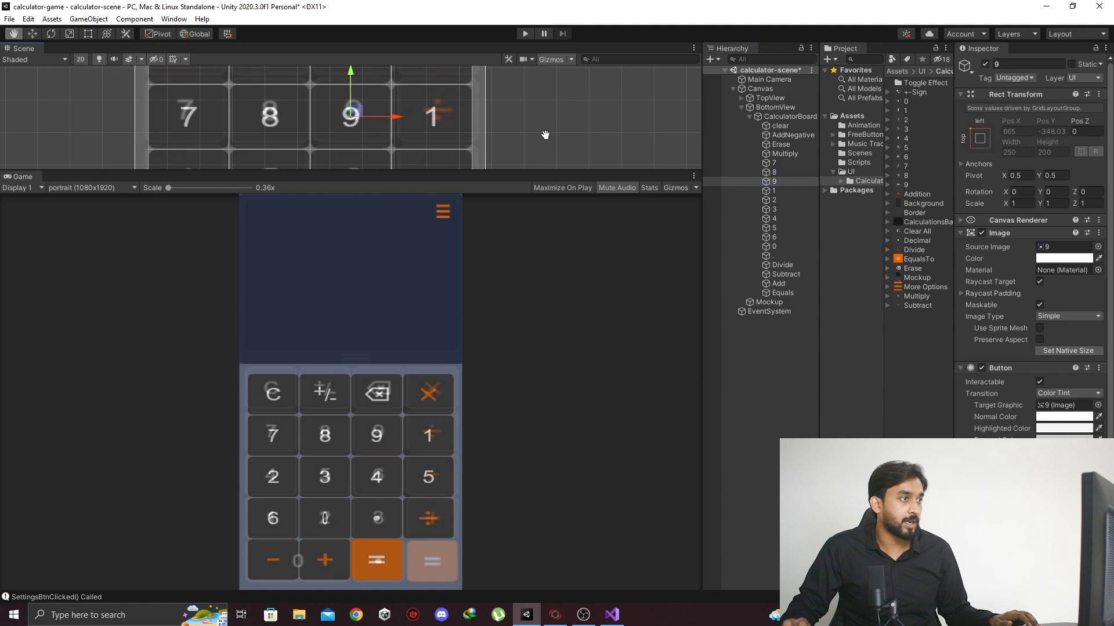
drag(777, 266, 778, 188)
key(f)
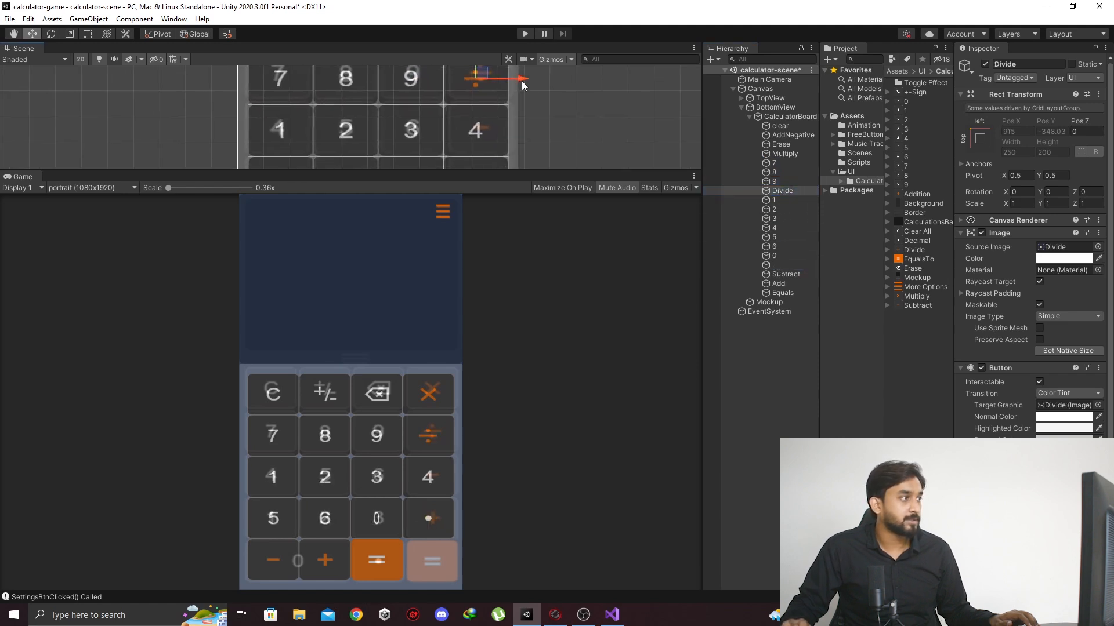
Step: Place buttons 4, 5, 6 and Subtract directly after Divide in CalculatorBoard as the third row
drag(774, 227, 774, 197)
middle_drag(501, 120, 520, 107)
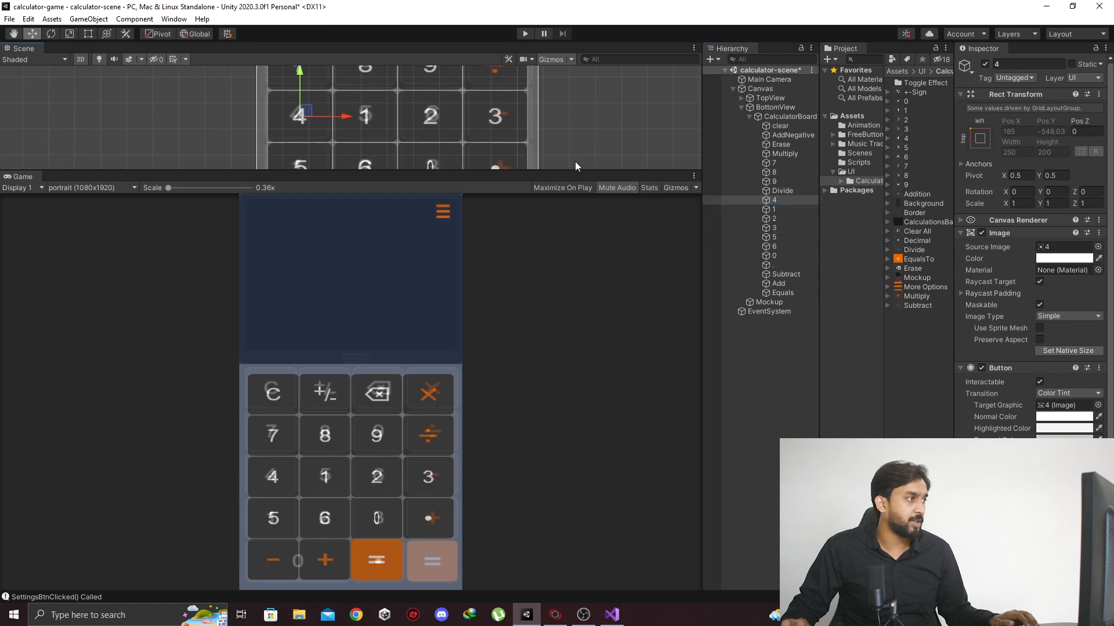
mouse_move(779, 220)
mouse_down()
mouse_move(778, 204)
mouse_move(792, 215)
mouse_up()
click(781, 246)
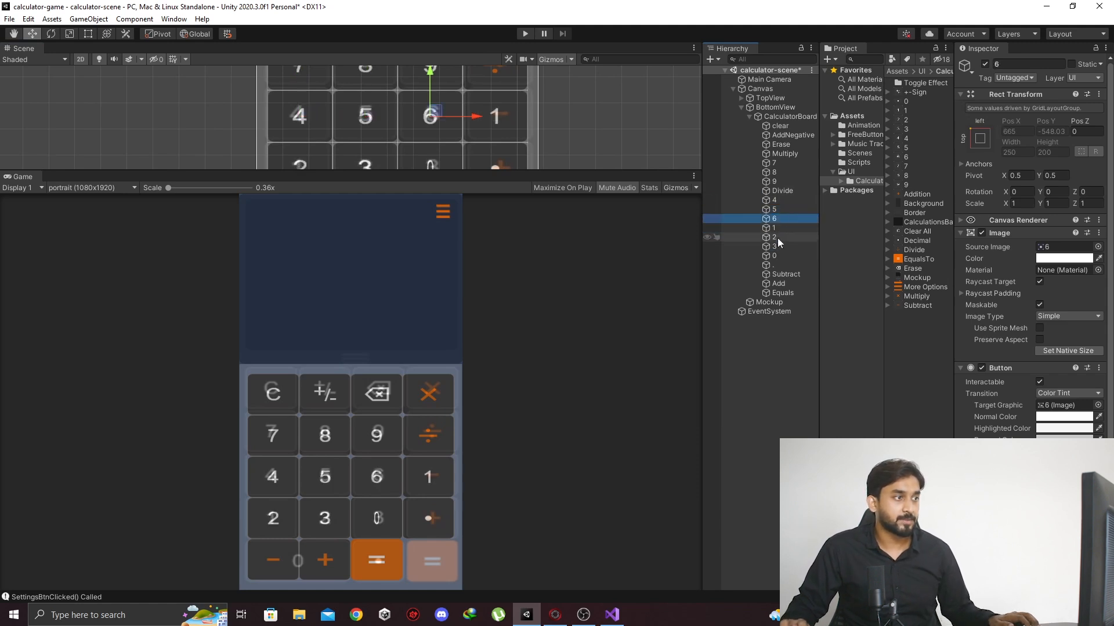
scroll(562, 146, down, 2)
middle_drag(562, 146, 541, 133)
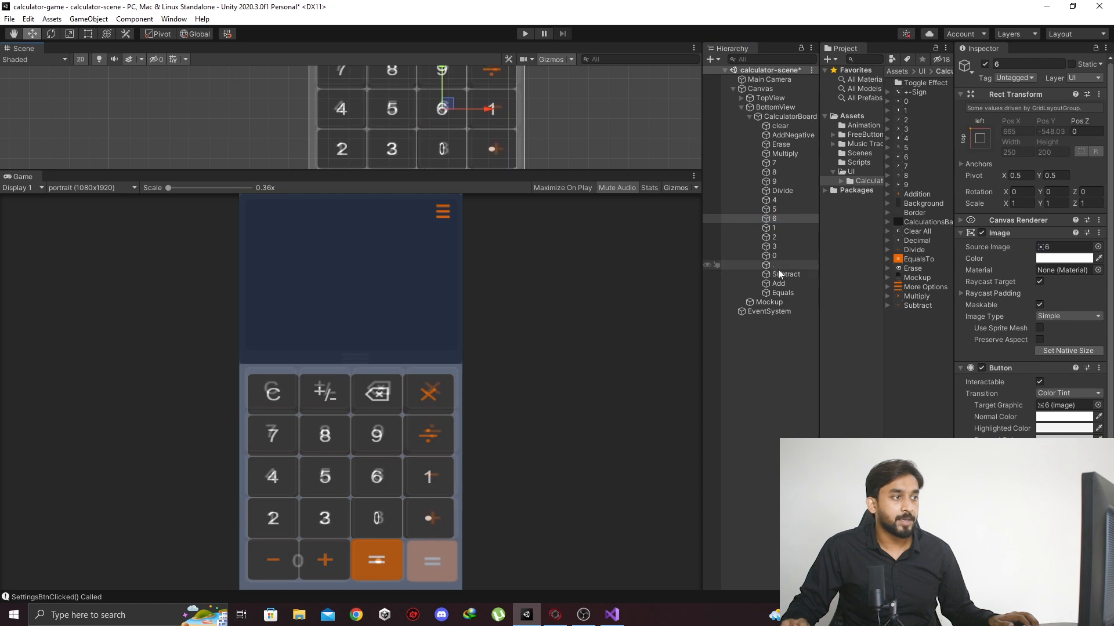
drag(780, 273, 786, 225)
scroll(559, 137, down, 1)
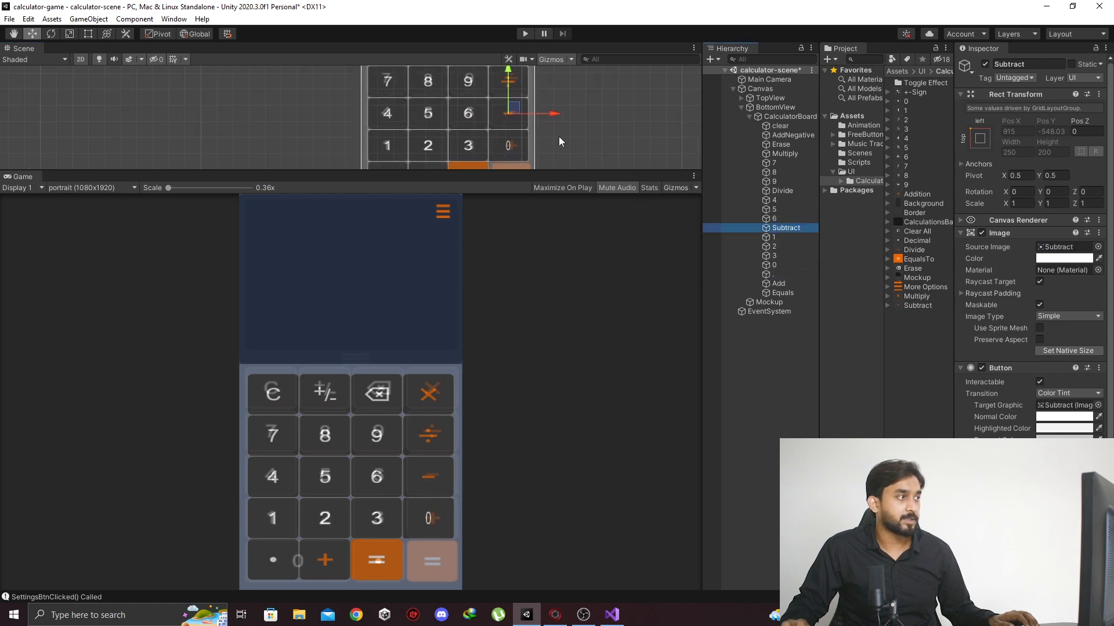
Step: Move Add between buttons 3 and 0 in CalculatorBoard to complete the fourth row
middle_drag(558, 137, 570, 112)
middle_drag(493, 137, 498, 139)
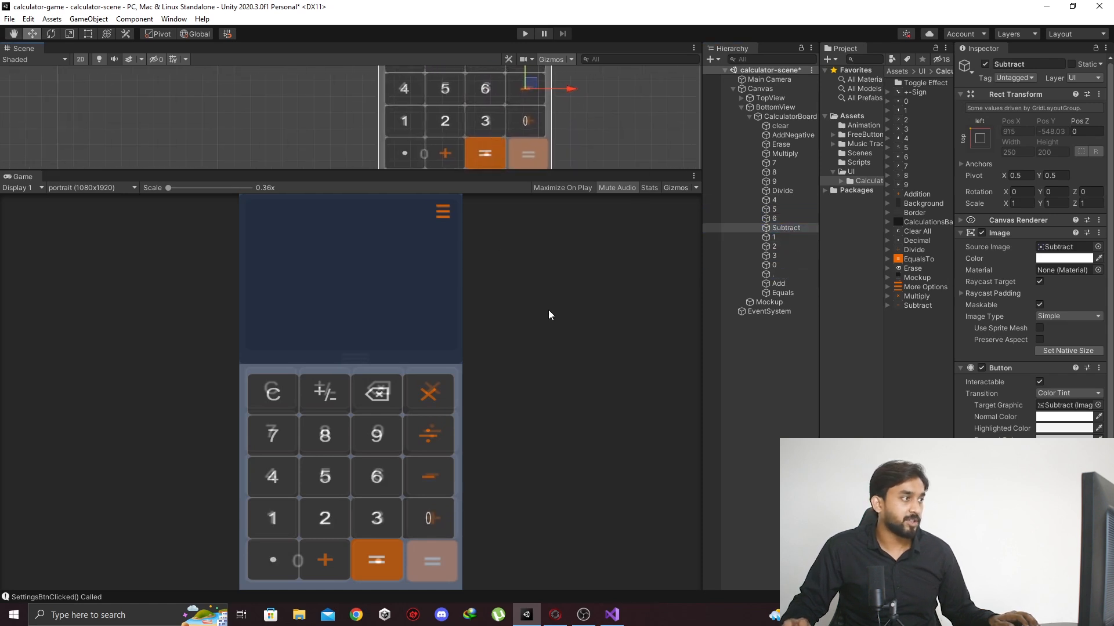
middle_drag(568, 94, 581, 102)
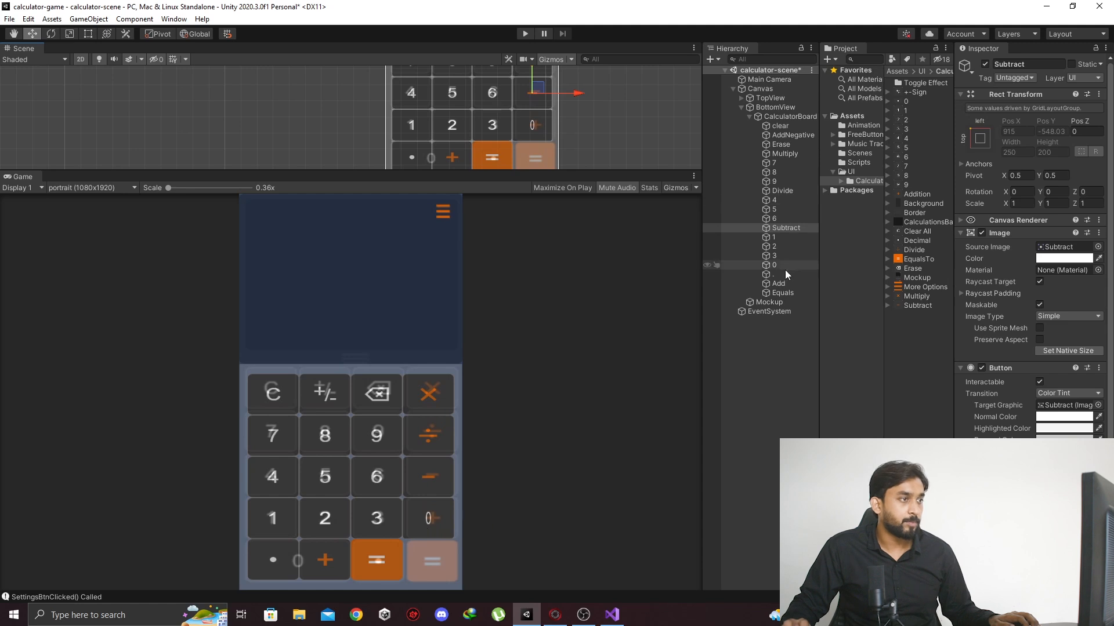
drag(779, 283, 789, 234)
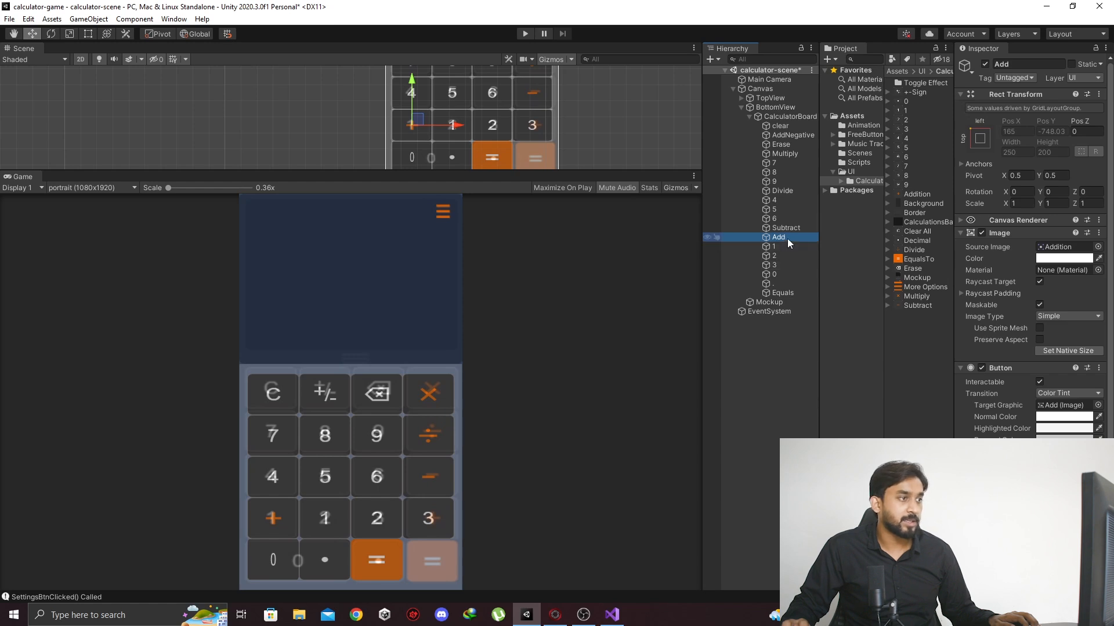
drag(788, 238, 791, 268)
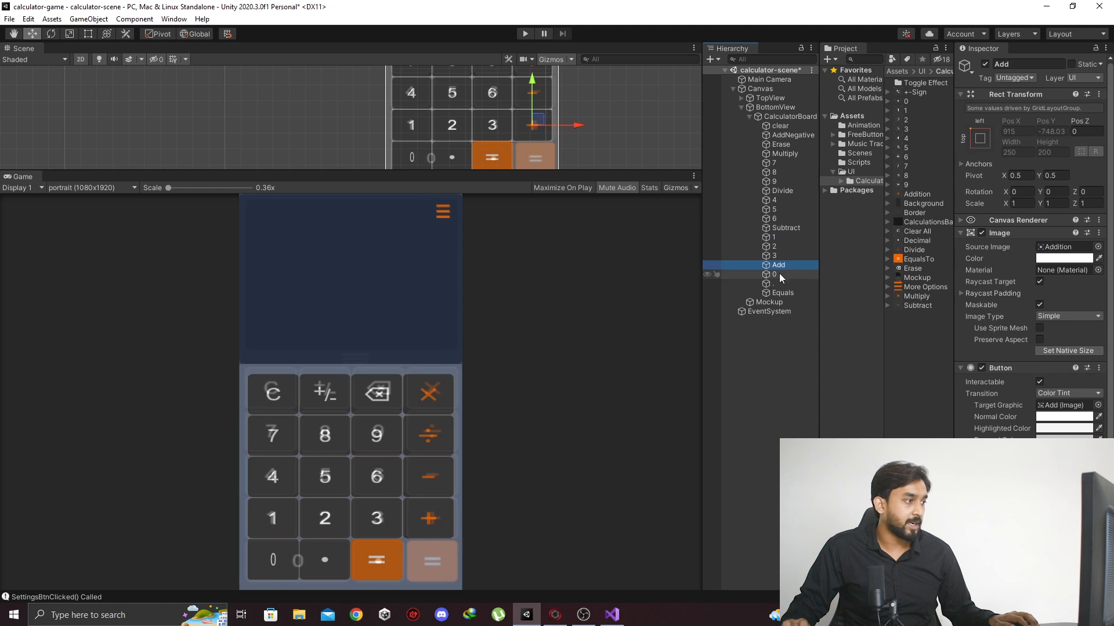
click(779, 274)
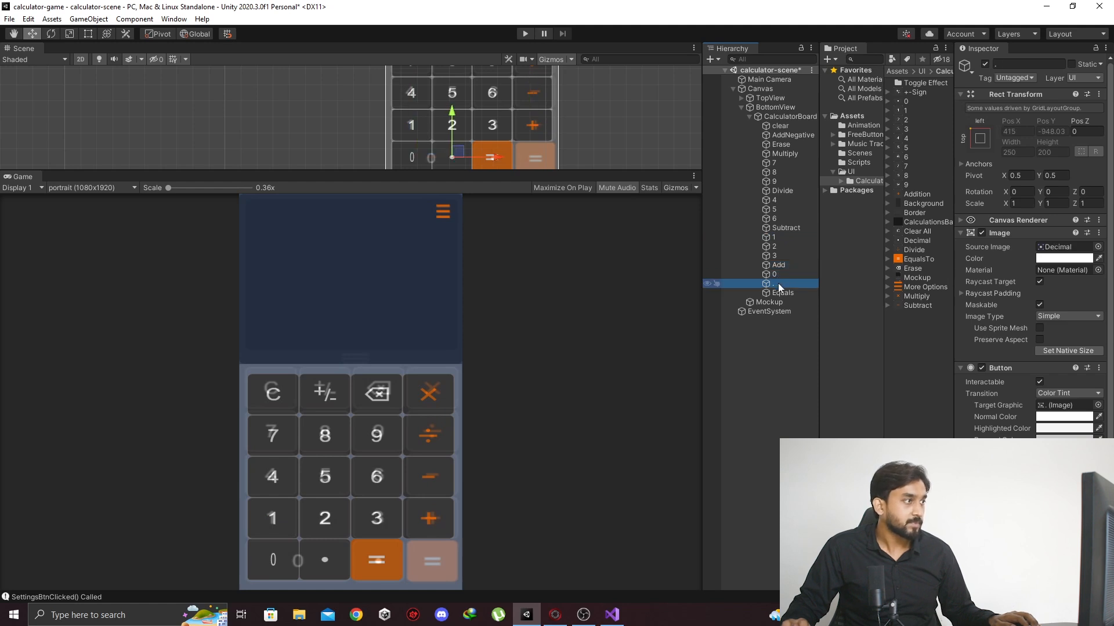
click(600, 131)
middle_drag(600, 132, 590, 99)
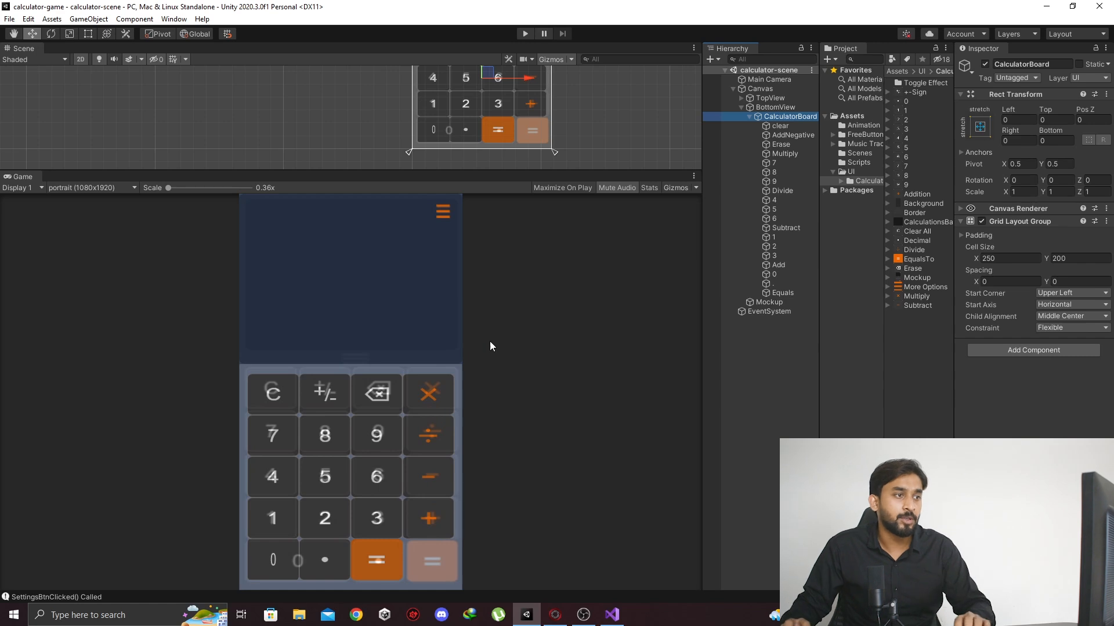
Step: Set the Spacing of CalculatorBoard's Grid Layout Group to X 10 and Y 10
click(1009, 281)
text(10)
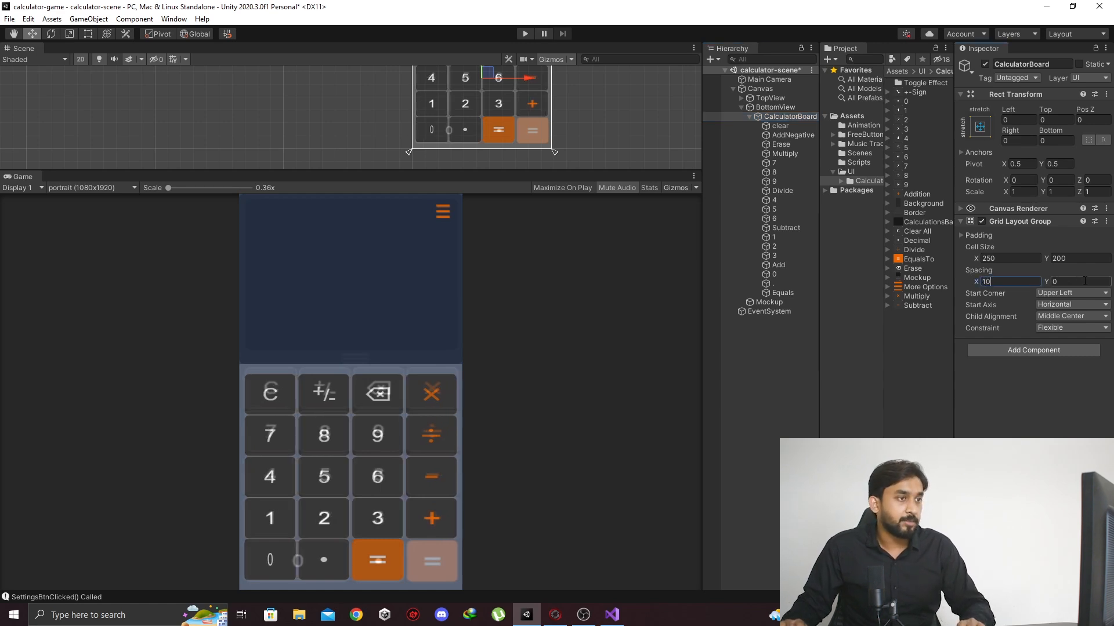
click(1073, 281)
text(10)
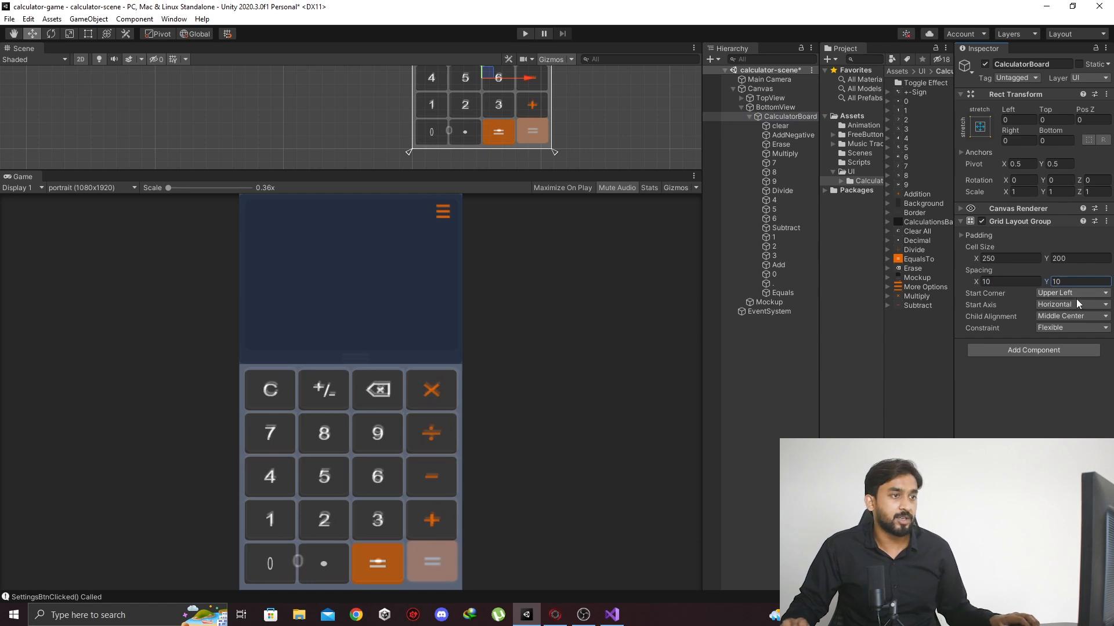
Step: Try Vertical as the Start Axis of CalculatorBoard's Grid Layout Group, return it to Horizontal and save the scene
click(1055, 304)
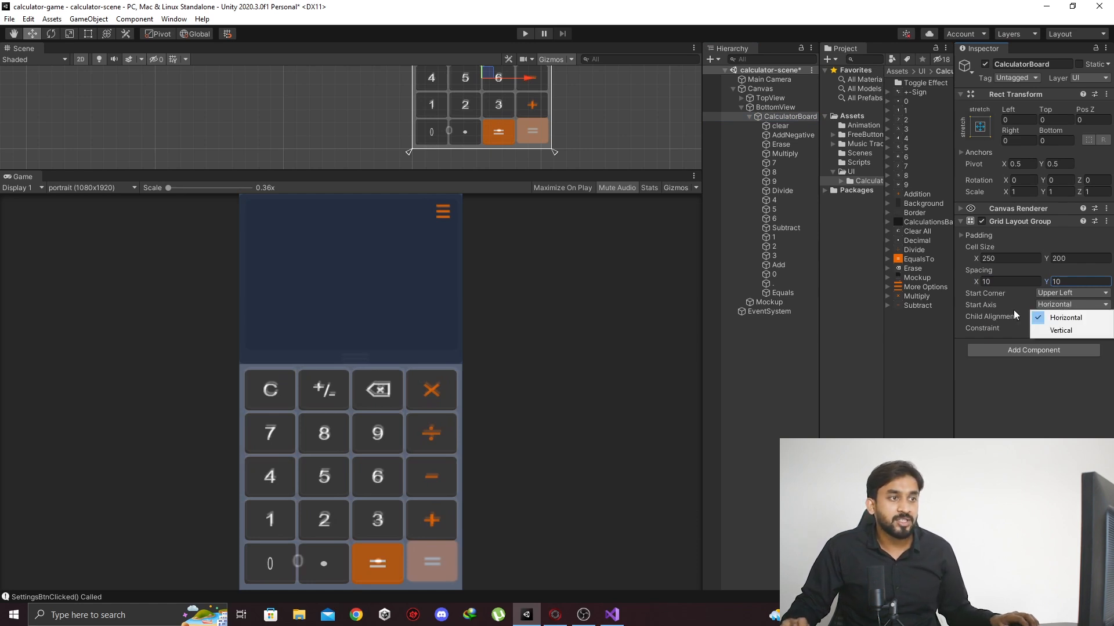
click(1012, 312)
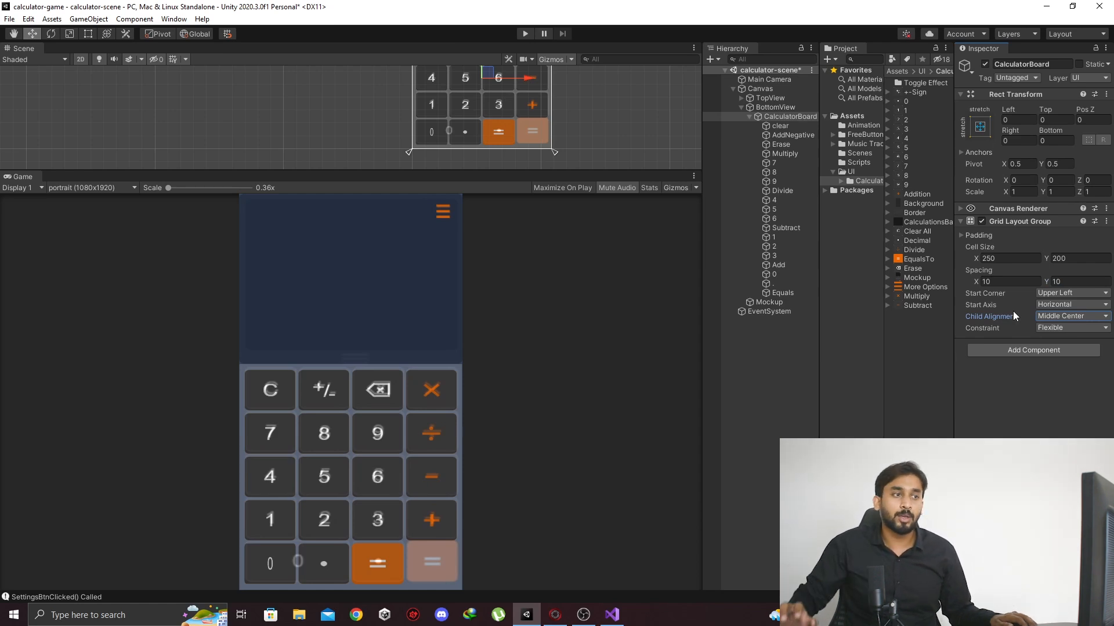
click(1061, 301)
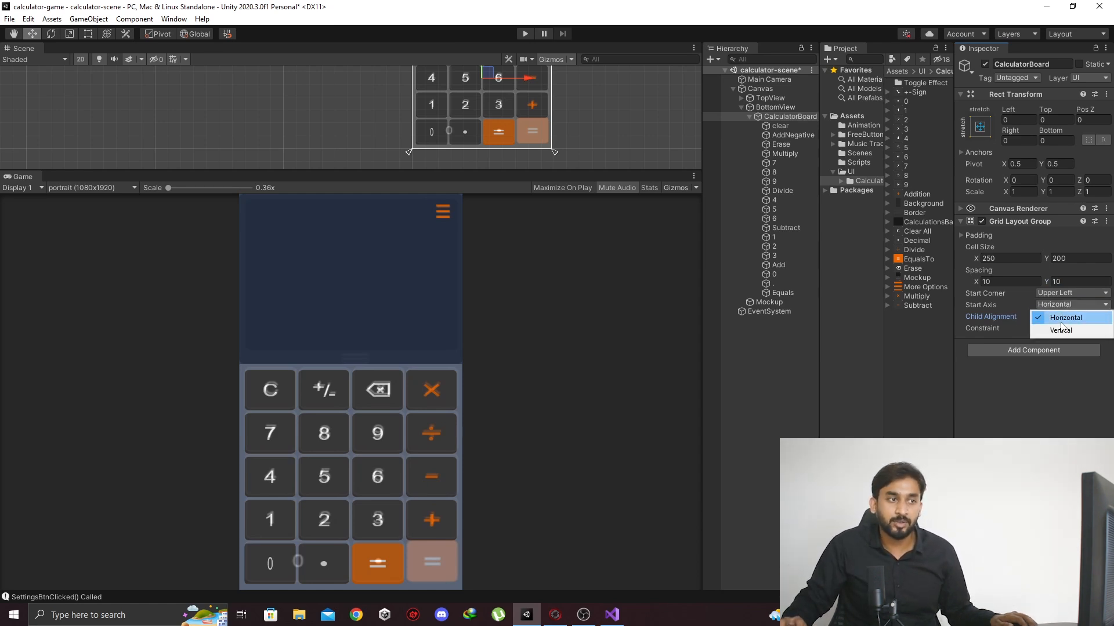
click(1066, 329)
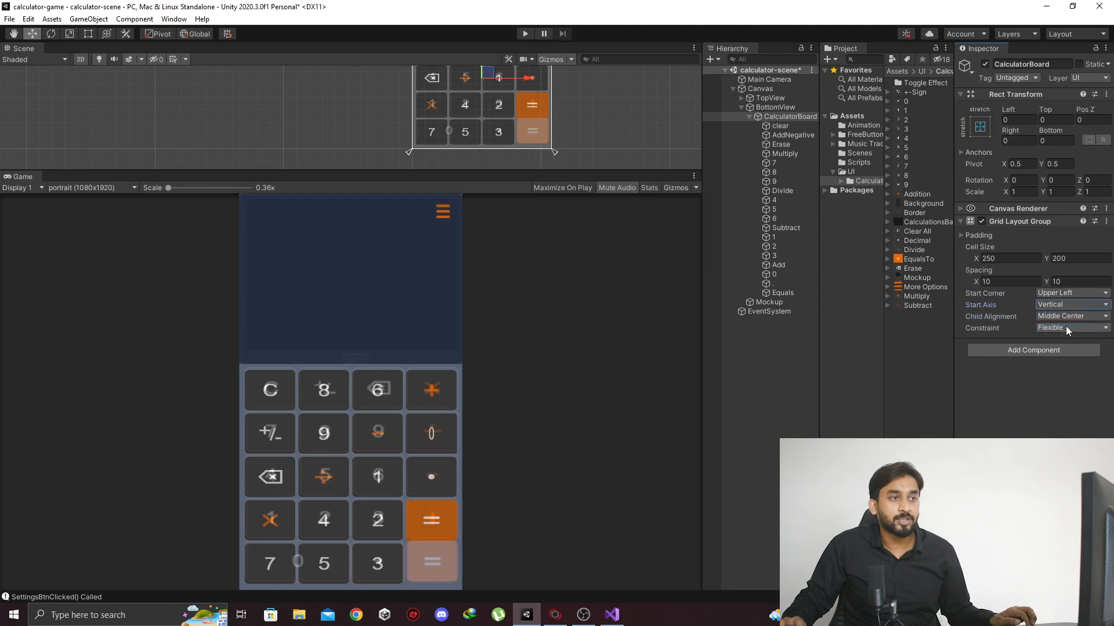
click(1059, 305)
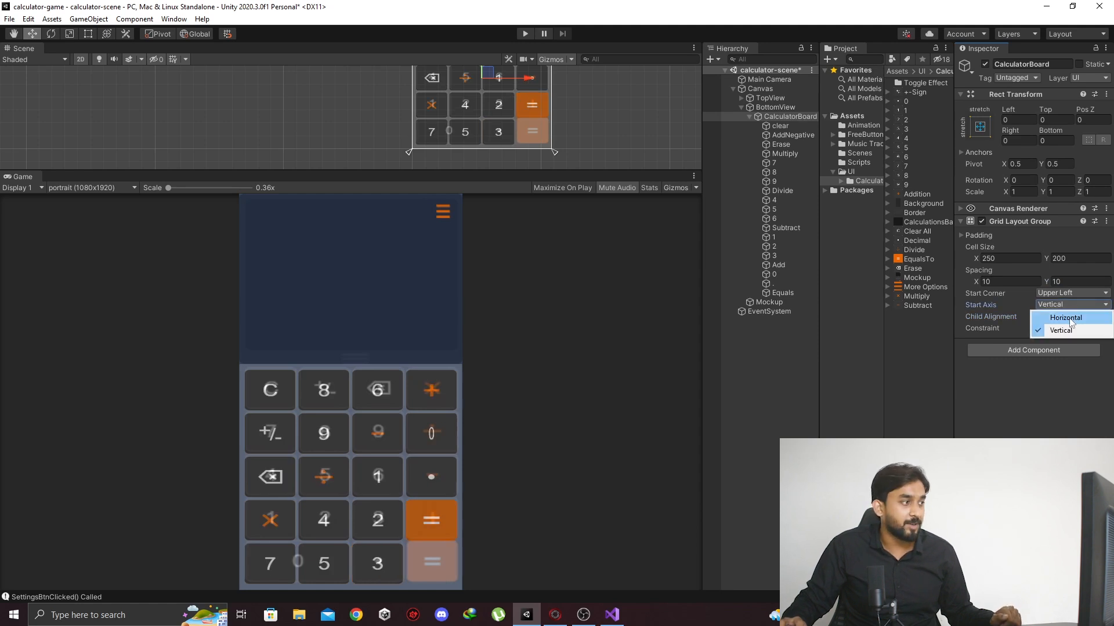
click(1067, 319)
key(ctrl+s)
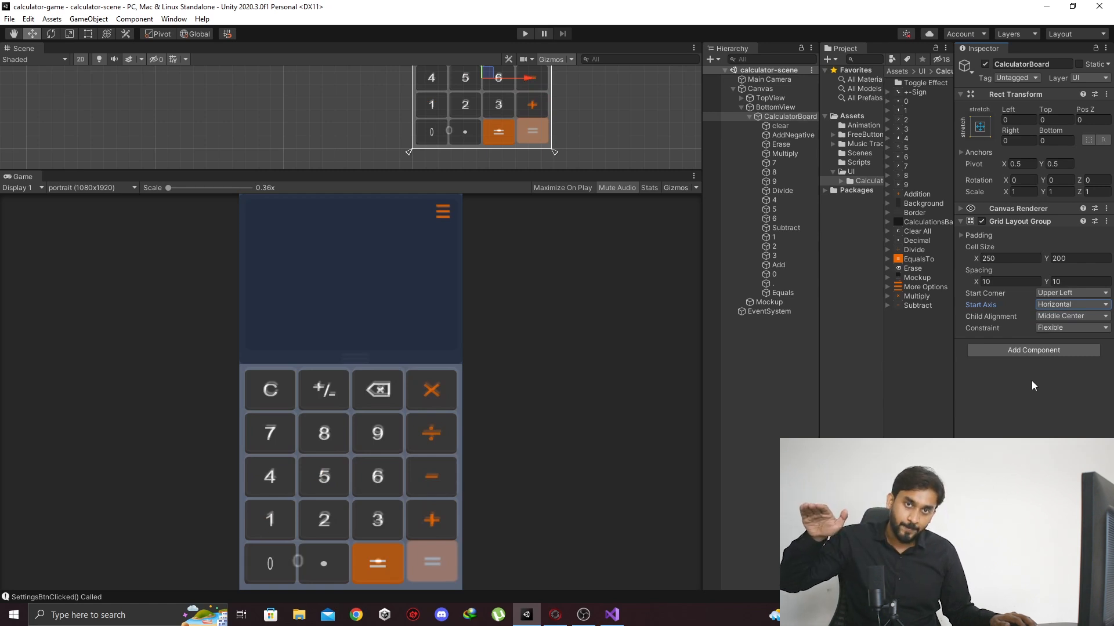
Step: Try filling the last grid cell with a duplicate of the Equals button, and delete the duplicate
click(782, 292)
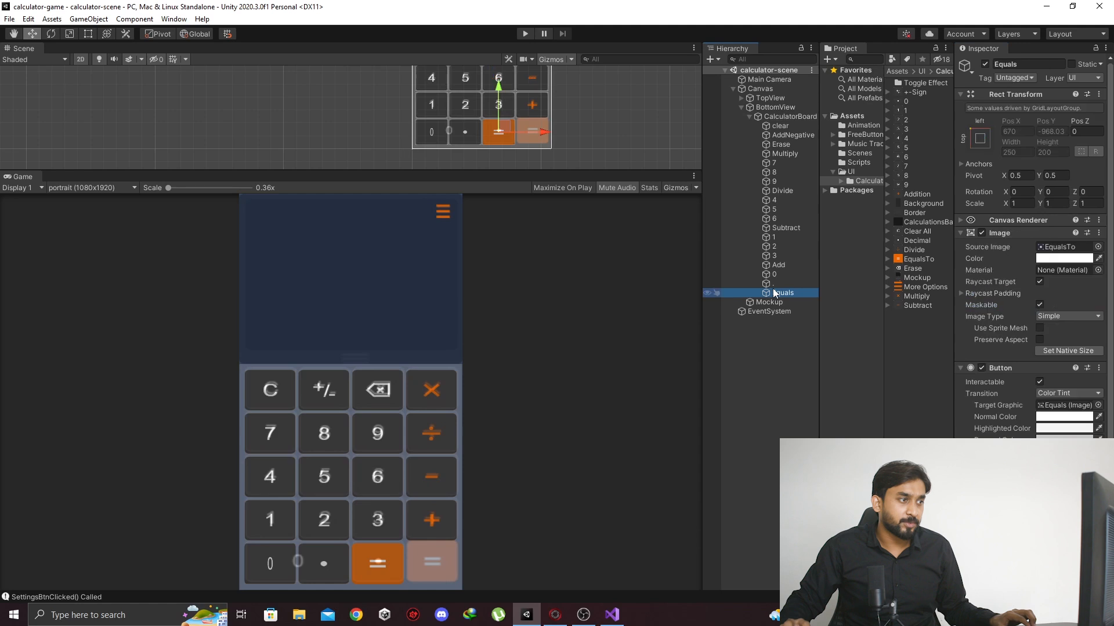
scroll(599, 152, down, 2)
middle_drag(599, 148, 598, 192)
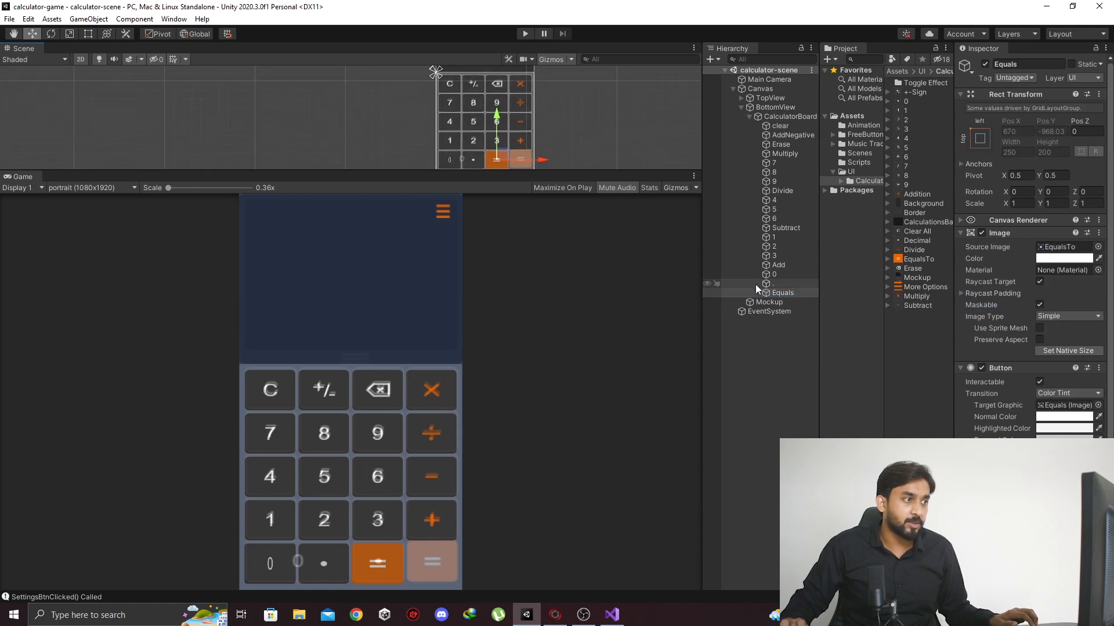
key(ctrl+d)
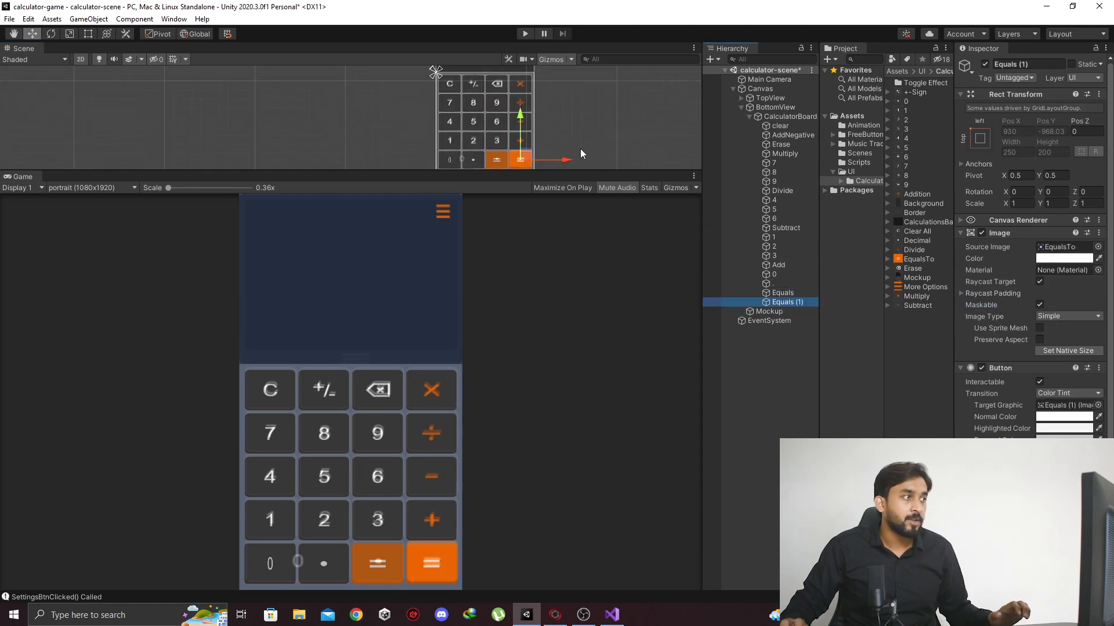
click(799, 309)
click(800, 304)
key(Delete)
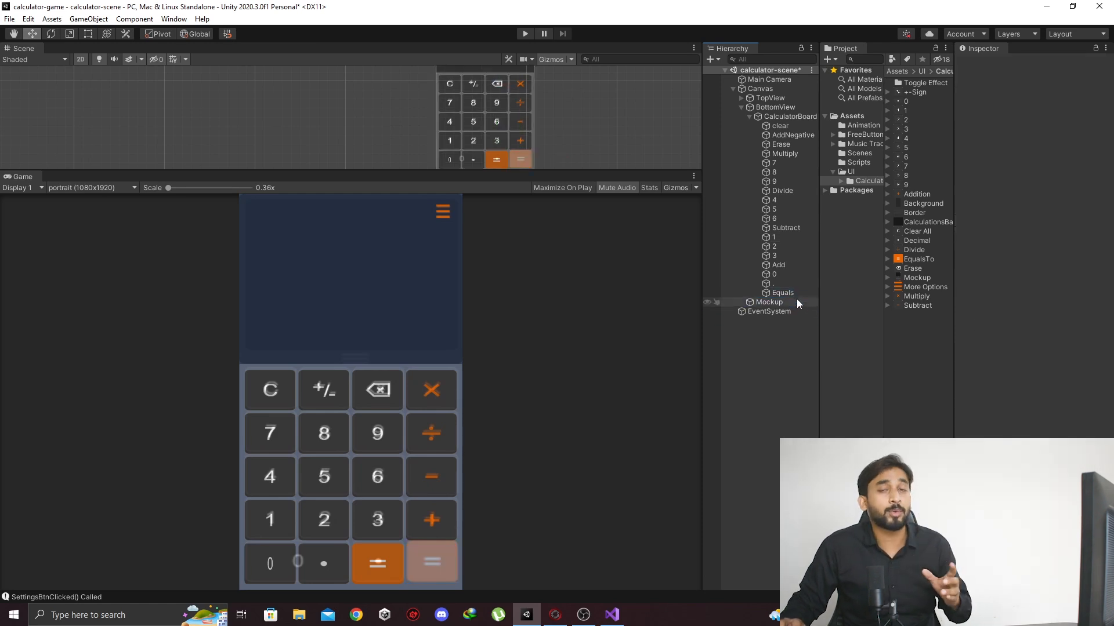
Step: Try Fixed Column Count with counts of 3 and 4 as the Constraint of CalculatorBoard's Grid Layout Group, return it to Flexible and save the scene
click(792, 124)
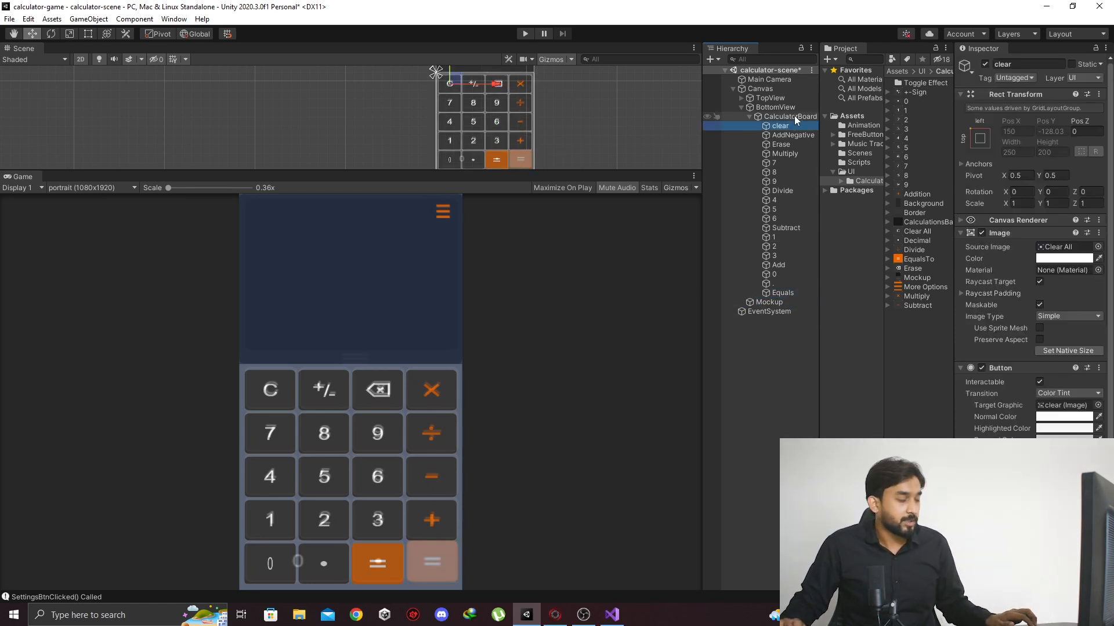
click(794, 117)
key(ctrl+s)
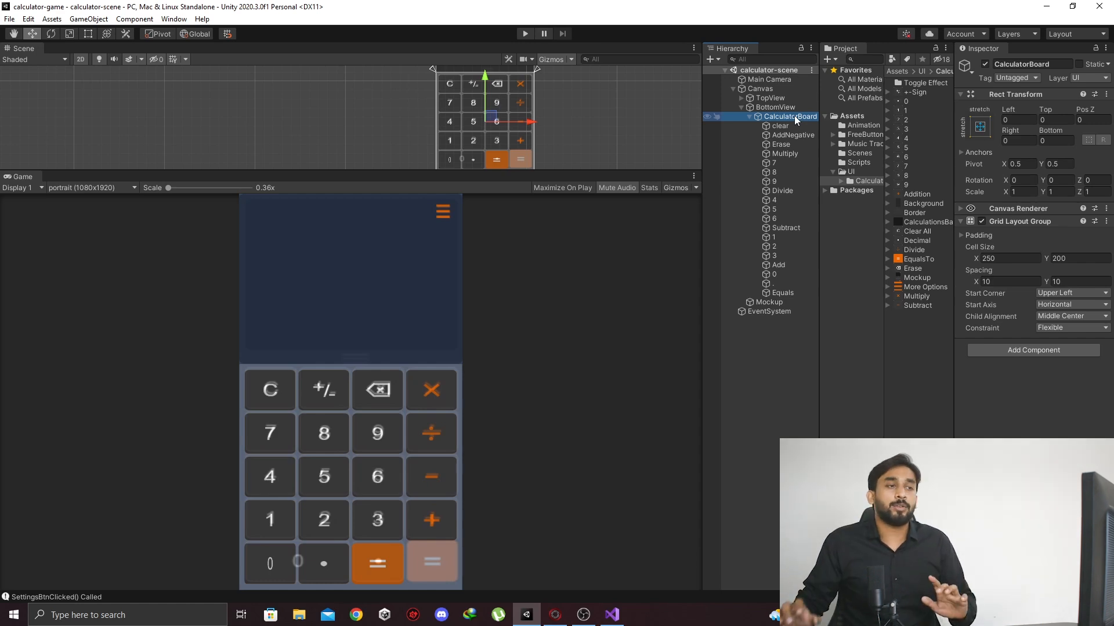
click(1084, 329)
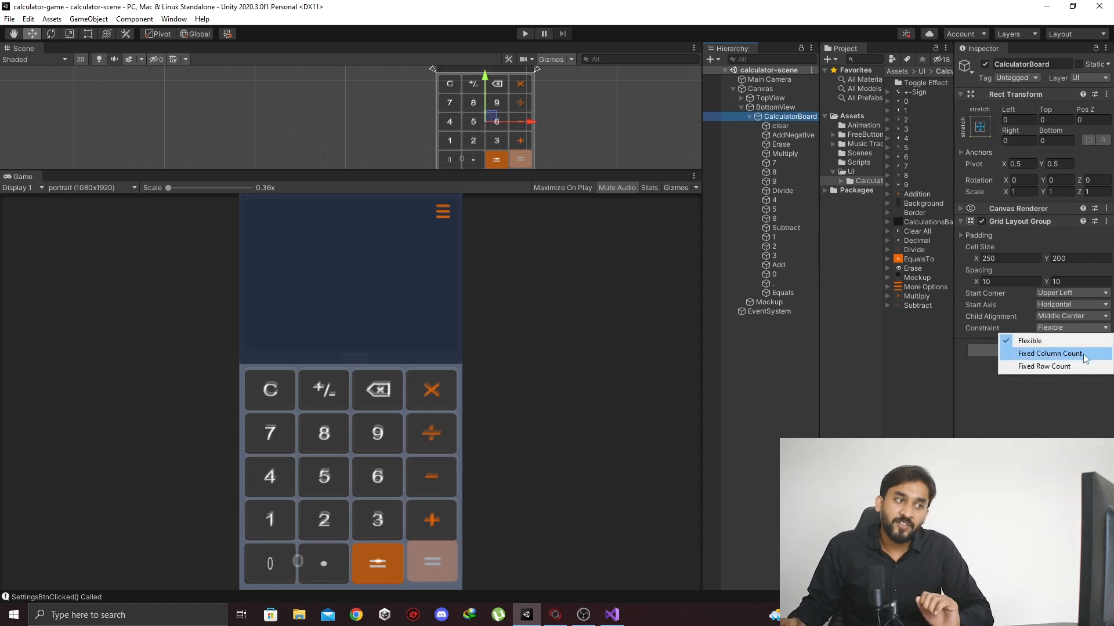
click(994, 325)
click(1076, 327)
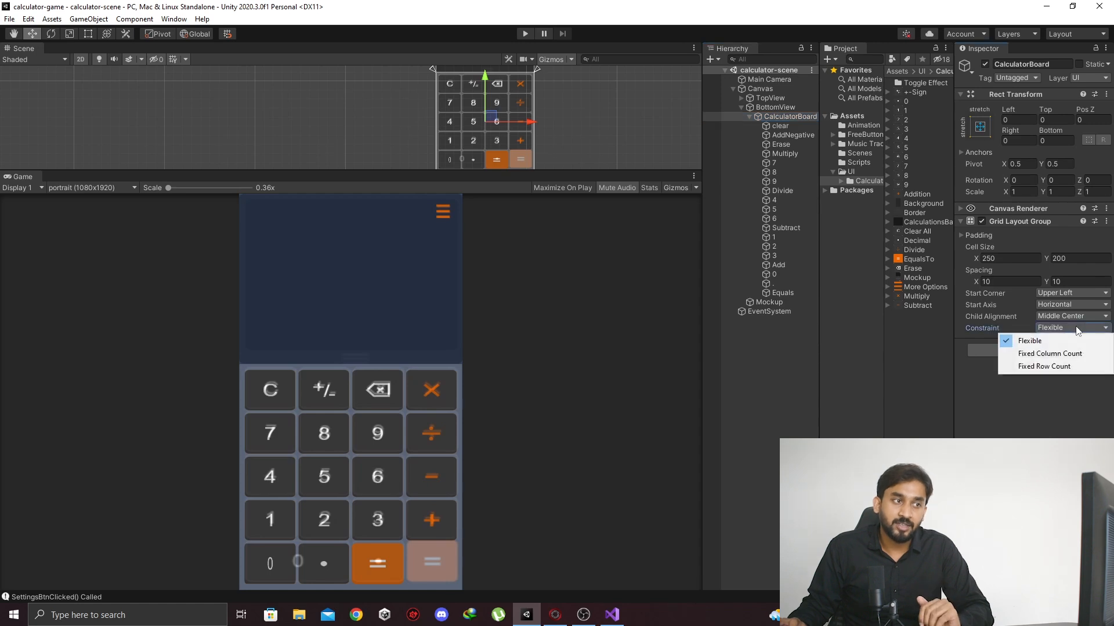
click(1062, 353)
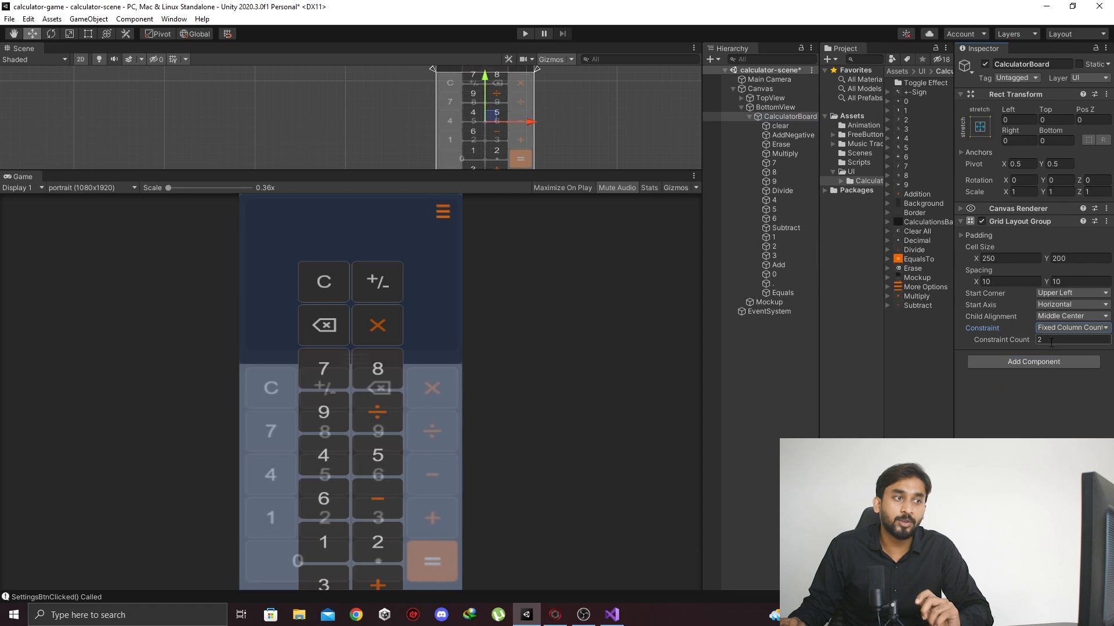
click(1050, 341)
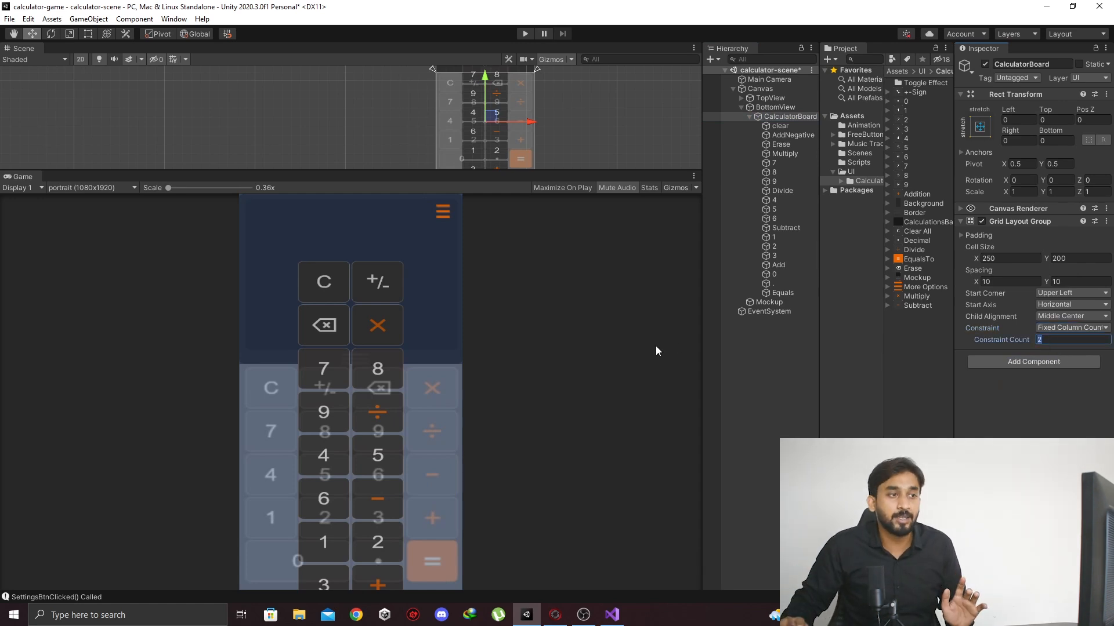
text(3)
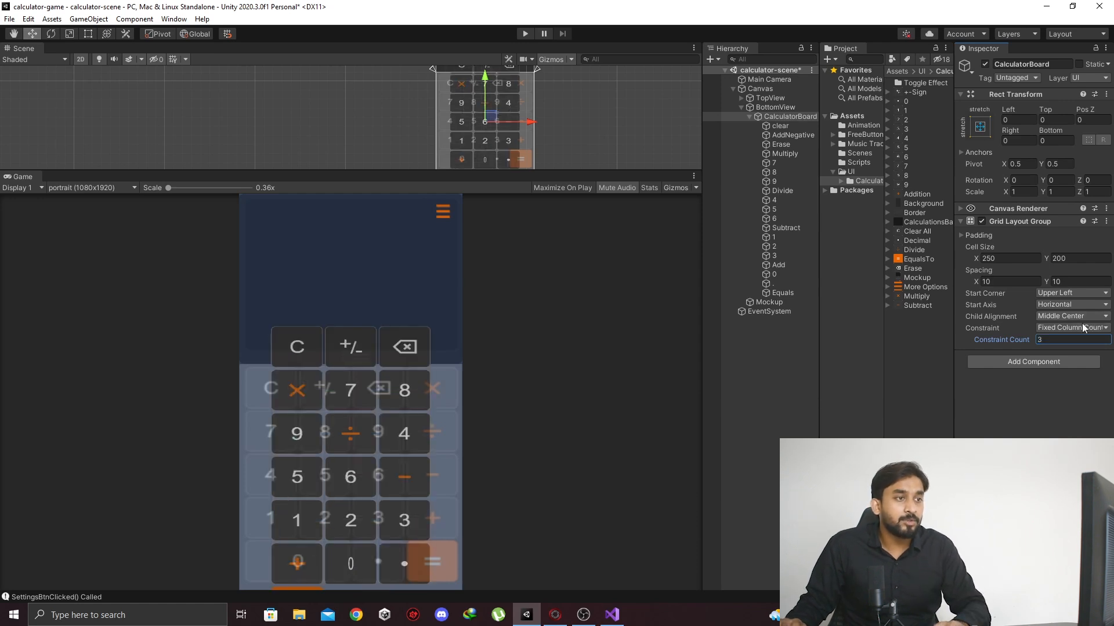
text(4)
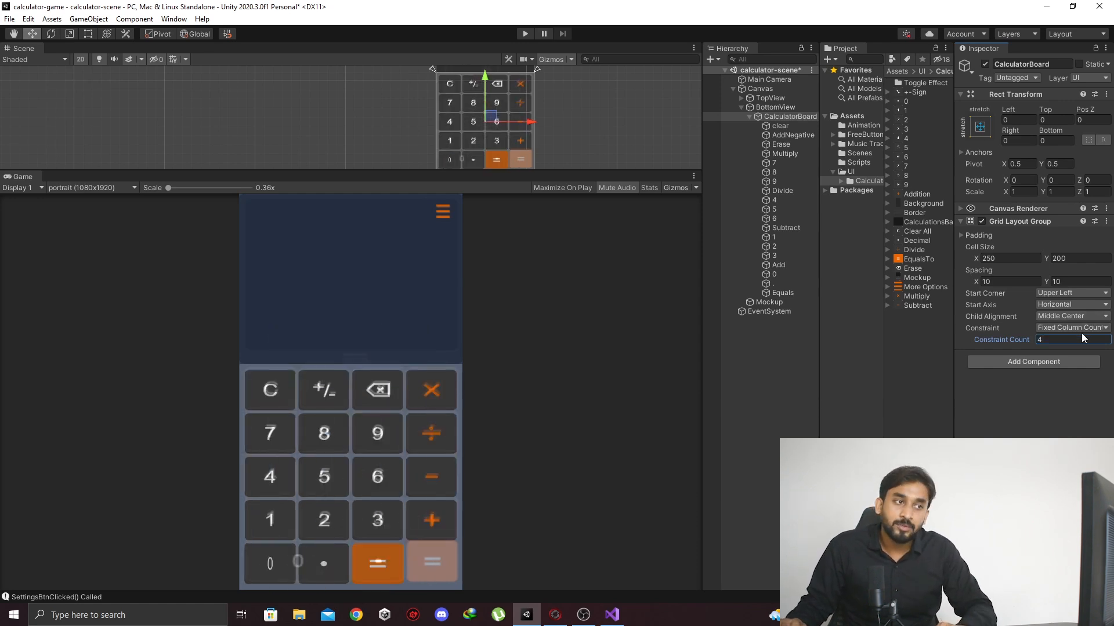
click(1081, 328)
click(1066, 341)
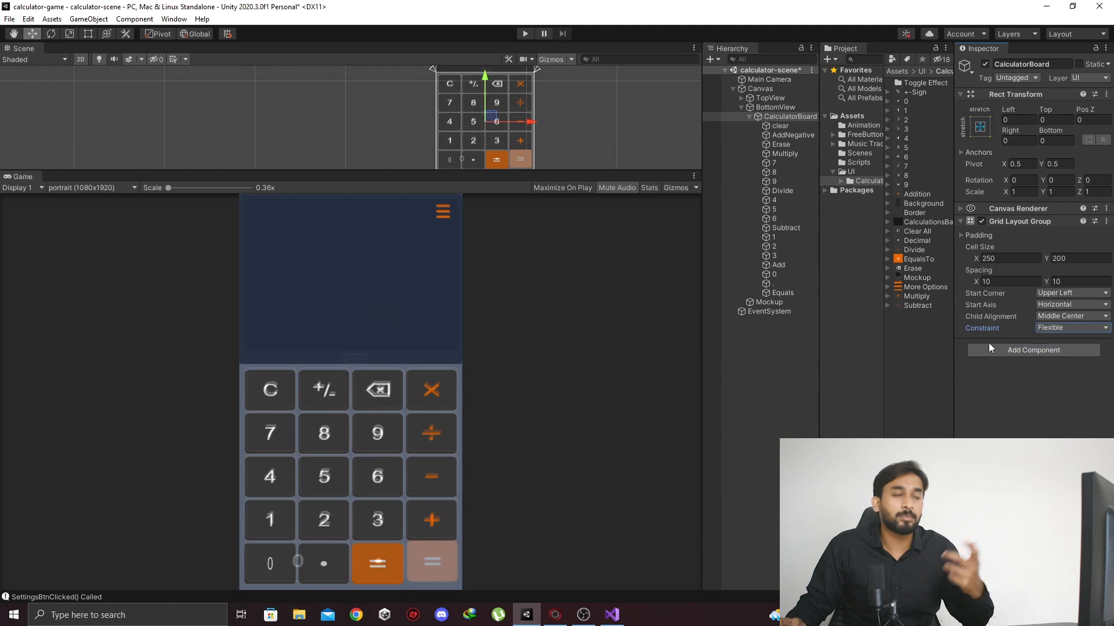
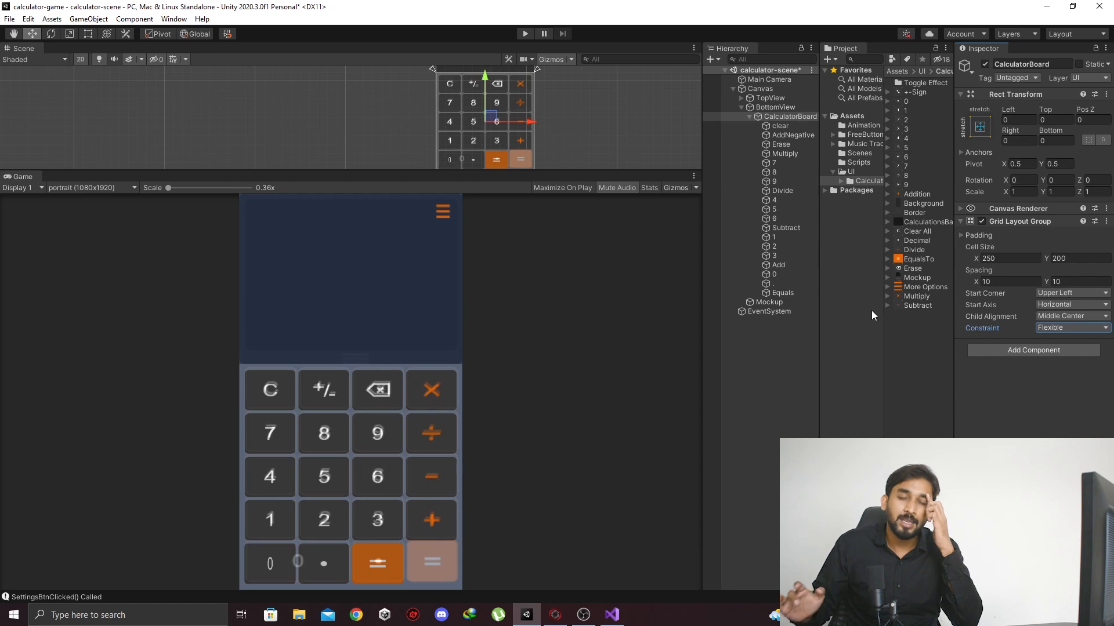
key(ctrl+s)
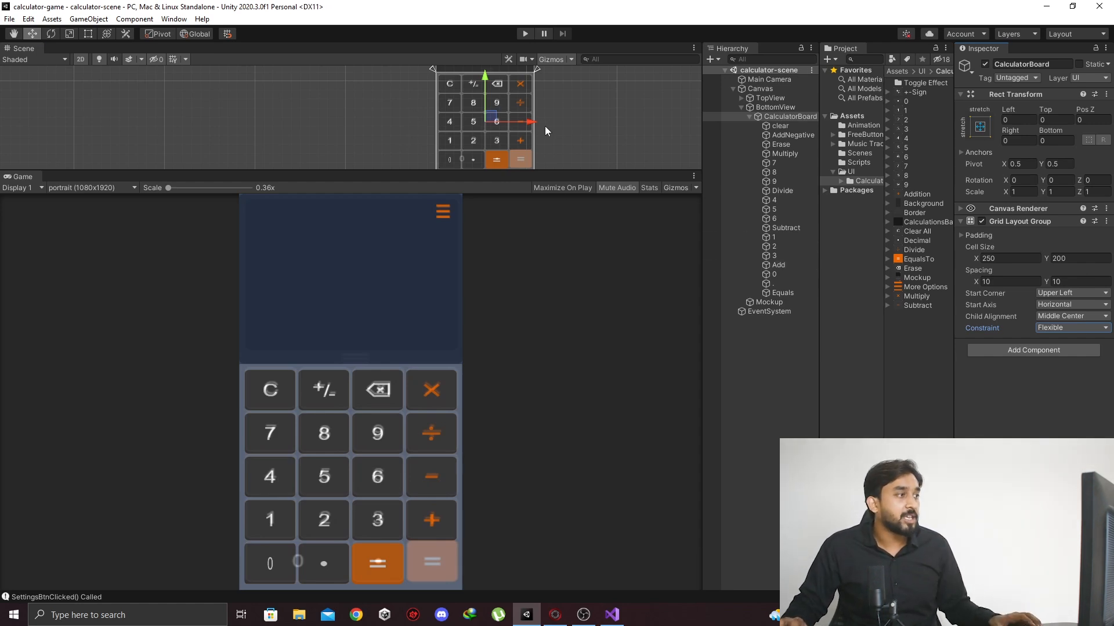
Step: Try to widen button 0 across the decimal button with the Rect tool while the Grid Layout Group is active
middle_drag(544, 129, 517, 120)
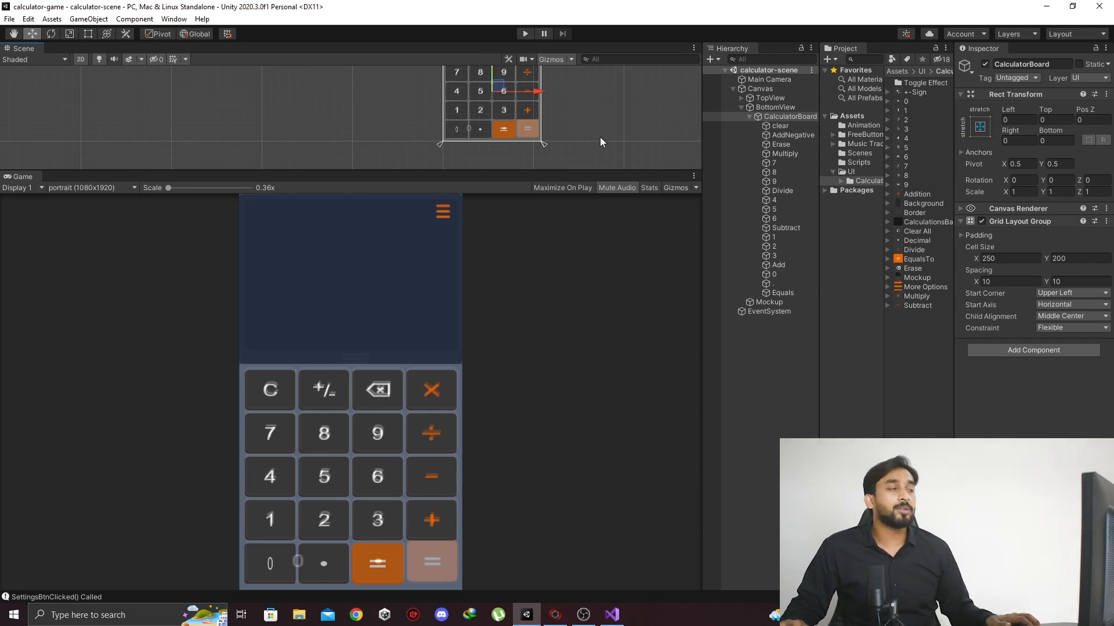
scroll(600, 136, down, 2)
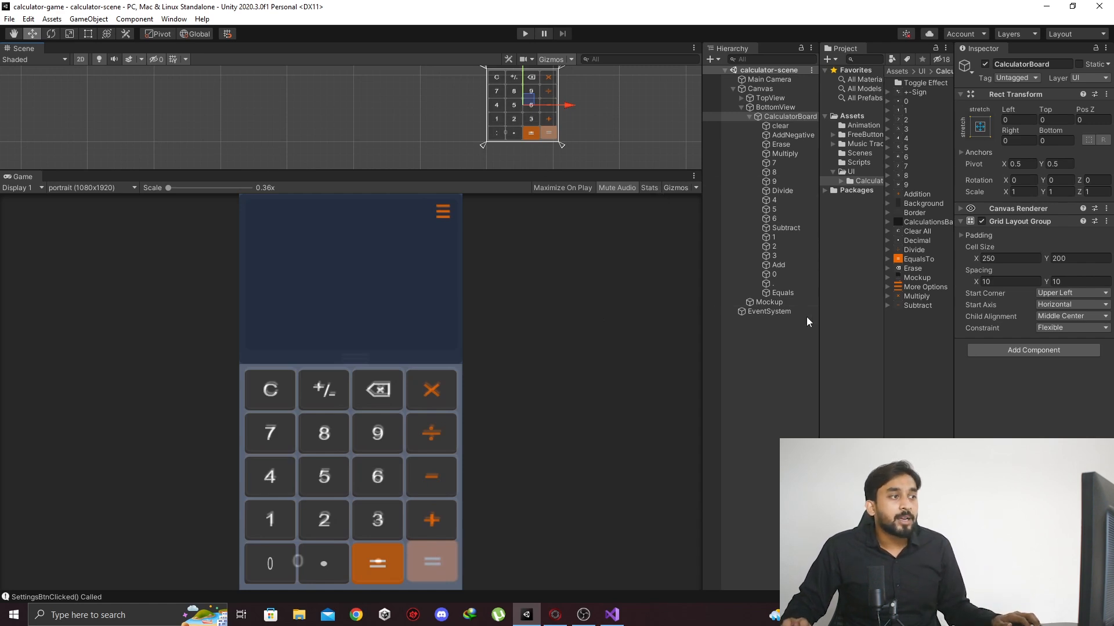
double_click(799, 274)
key(t)
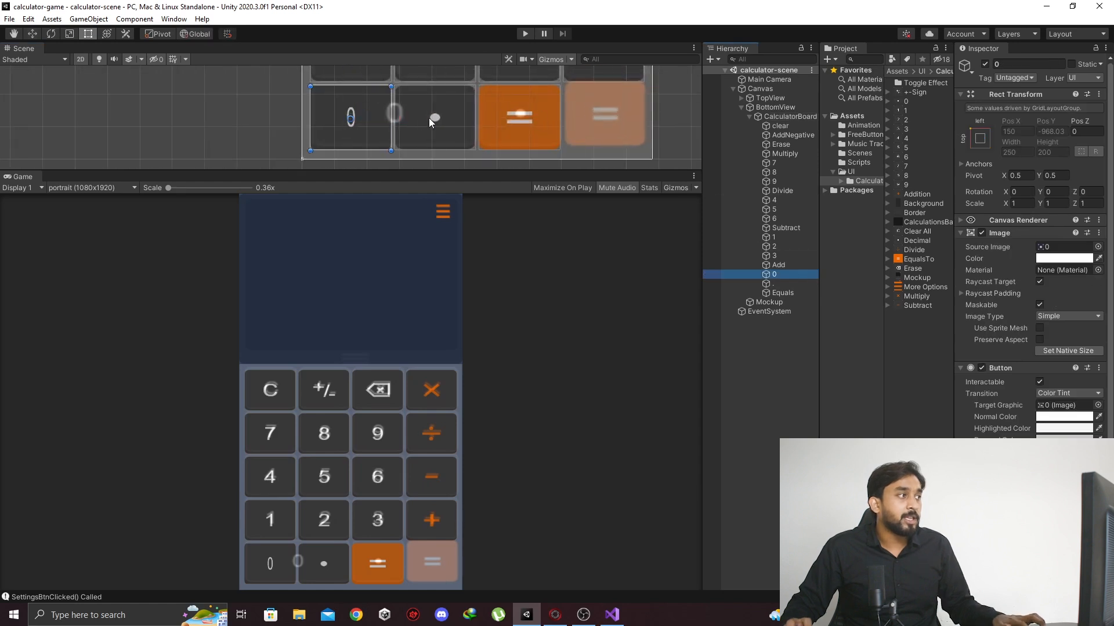
drag(393, 118, 473, 123)
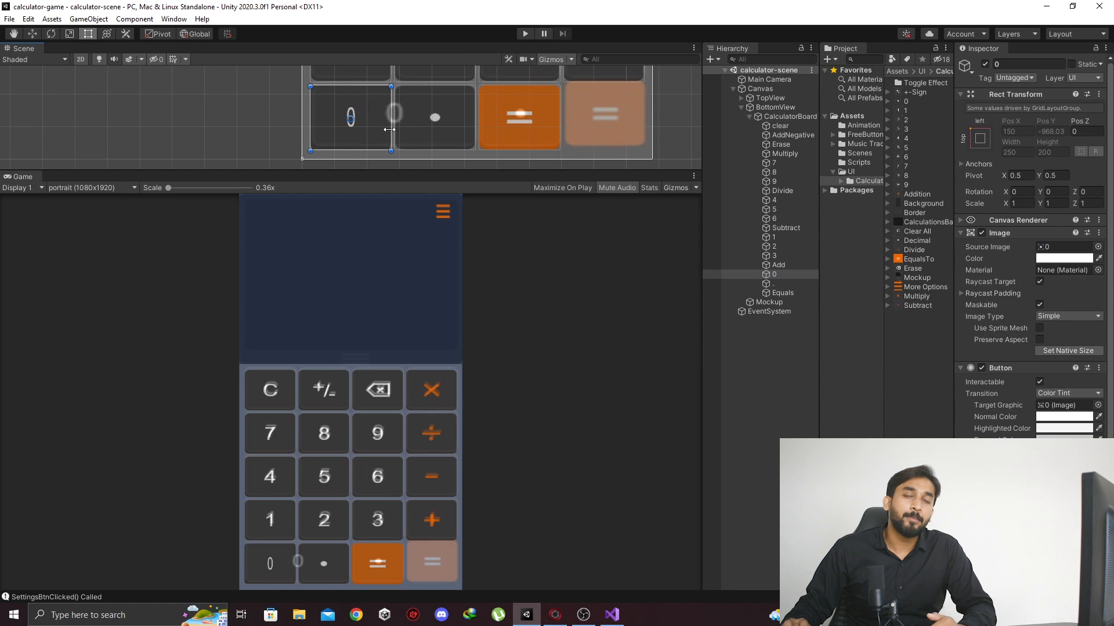
scroll(996, 353, down, 3)
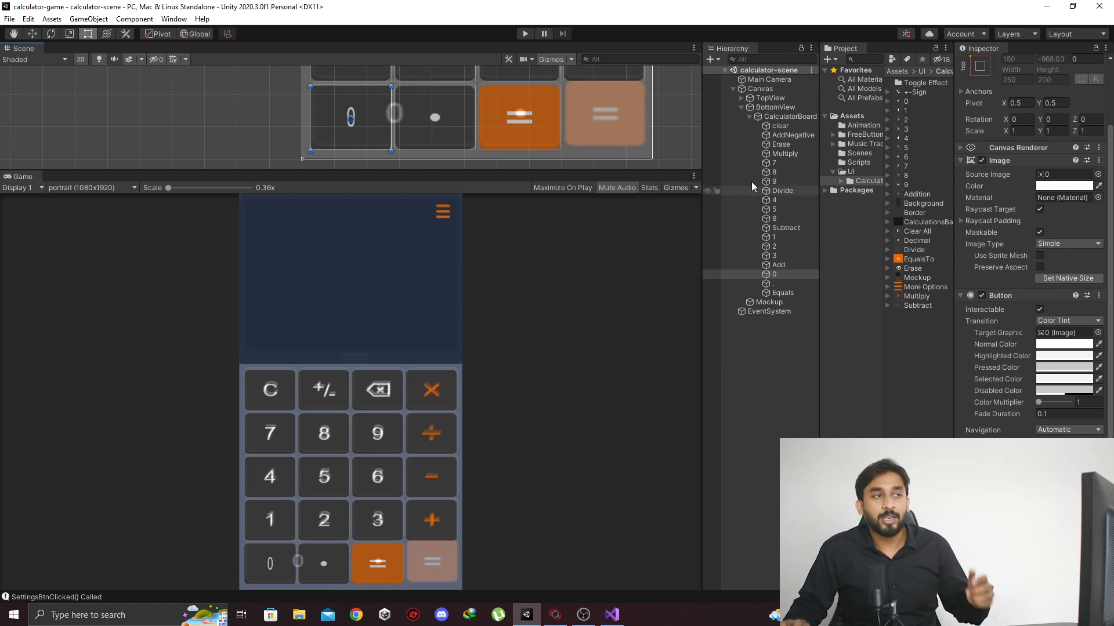
Step: Disable the Grid Layout Group component on CalculatorBoard, enlarge the Scene view and save the scene
click(804, 118)
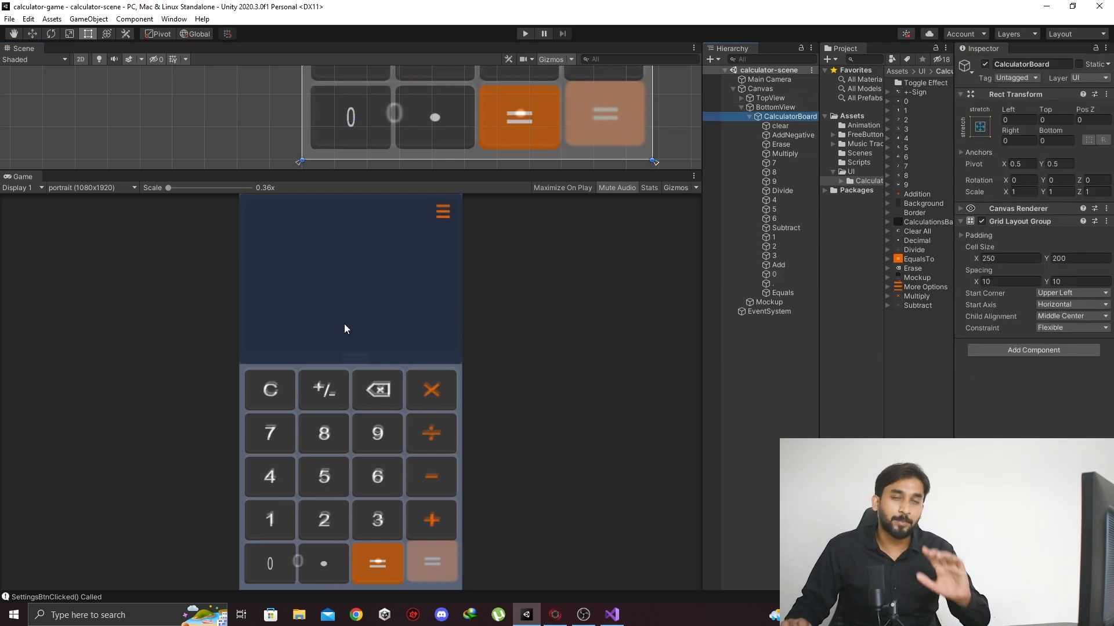
click(981, 222)
scroll(496, 98, down, 8)
middle_drag(497, 99, 493, 145)
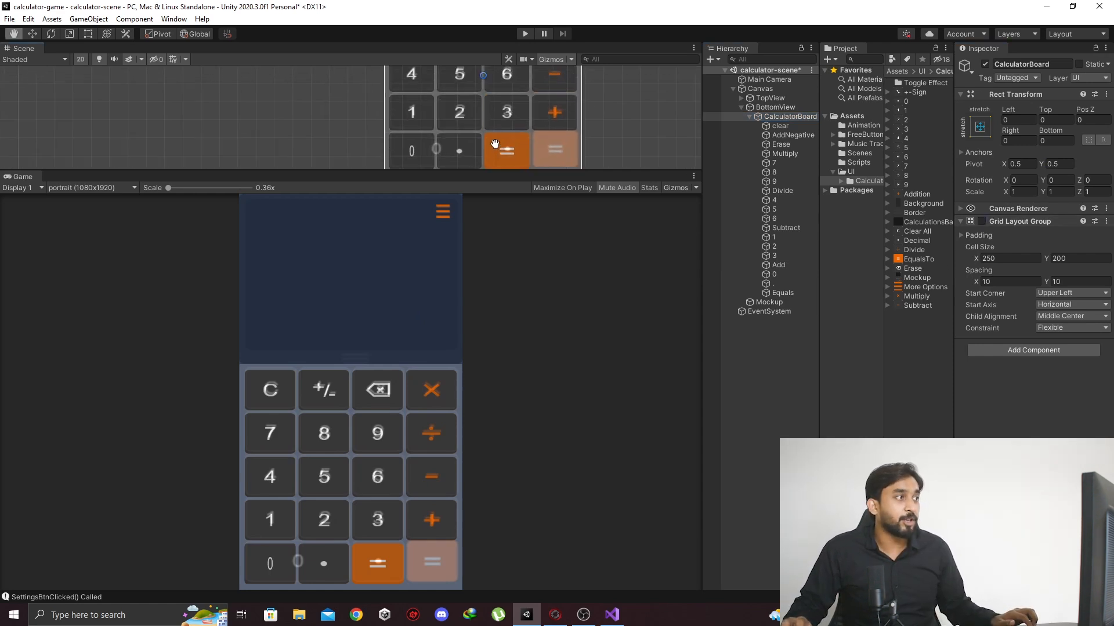
drag(511, 172, 517, 357)
scroll(575, 242, down, 7)
middle_drag(566, 234, 331, 167)
key(ctrl+s)
Step: Try stretching button 0 to a width of about 444 over the decimal button, and undo the resize
double_click(774, 274)
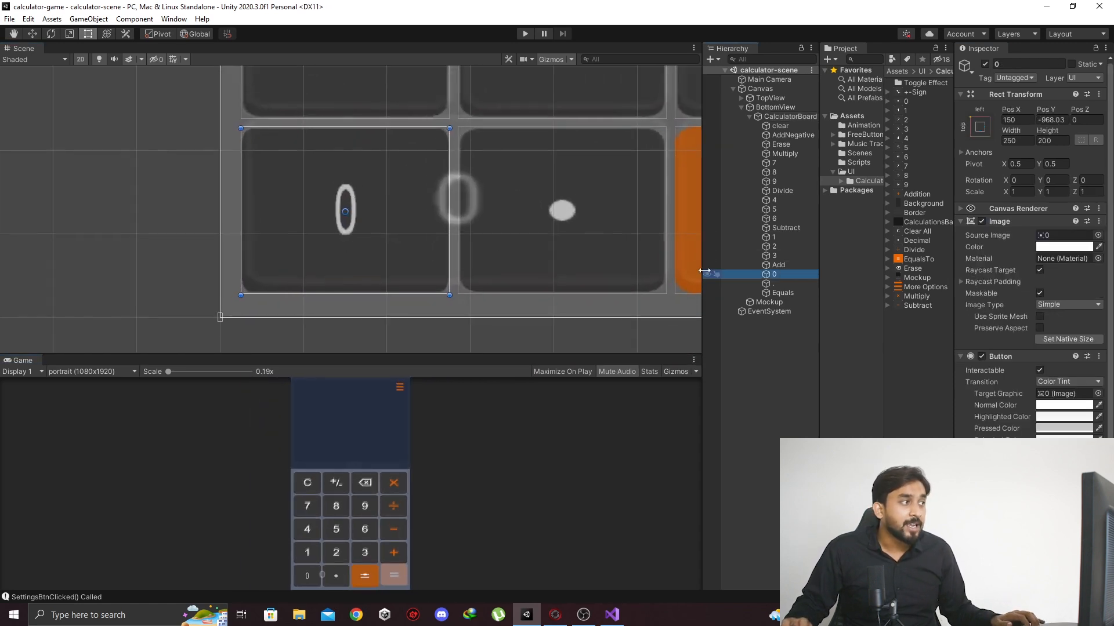
drag(463, 223, 634, 197)
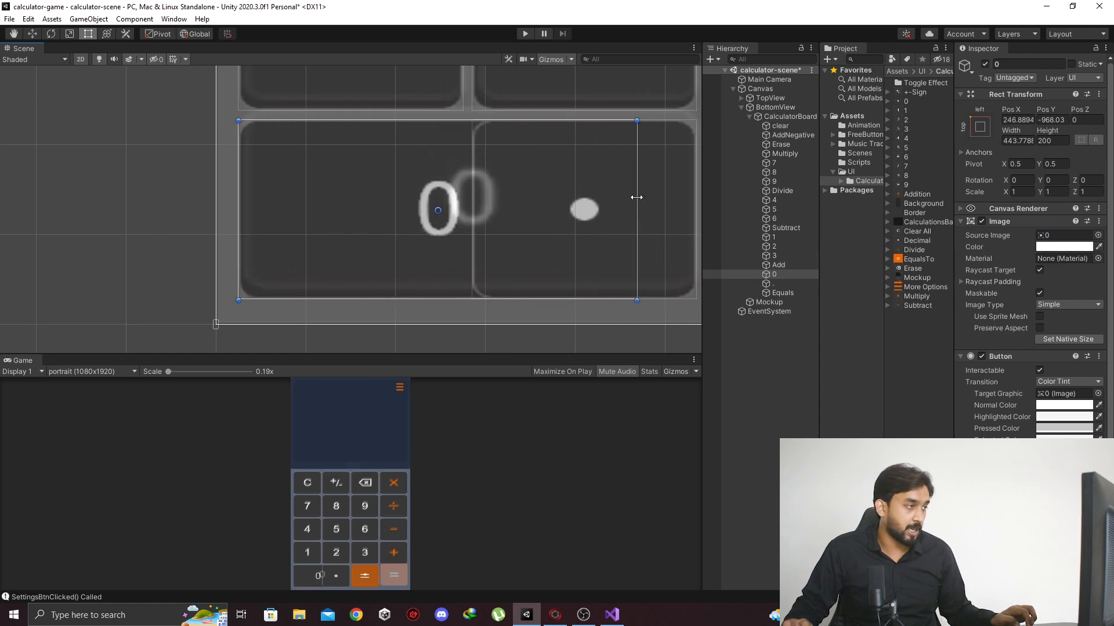
key(ctrl+z)
Step: Try moving the decimal and Equals buttons together one column to the right, and undo the change
middle_drag(647, 197, 476, 191)
scroll(649, 221, down, 13)
middle_drag(638, 221, 448, 221)
click(801, 283)
ctrl+click(798, 292)
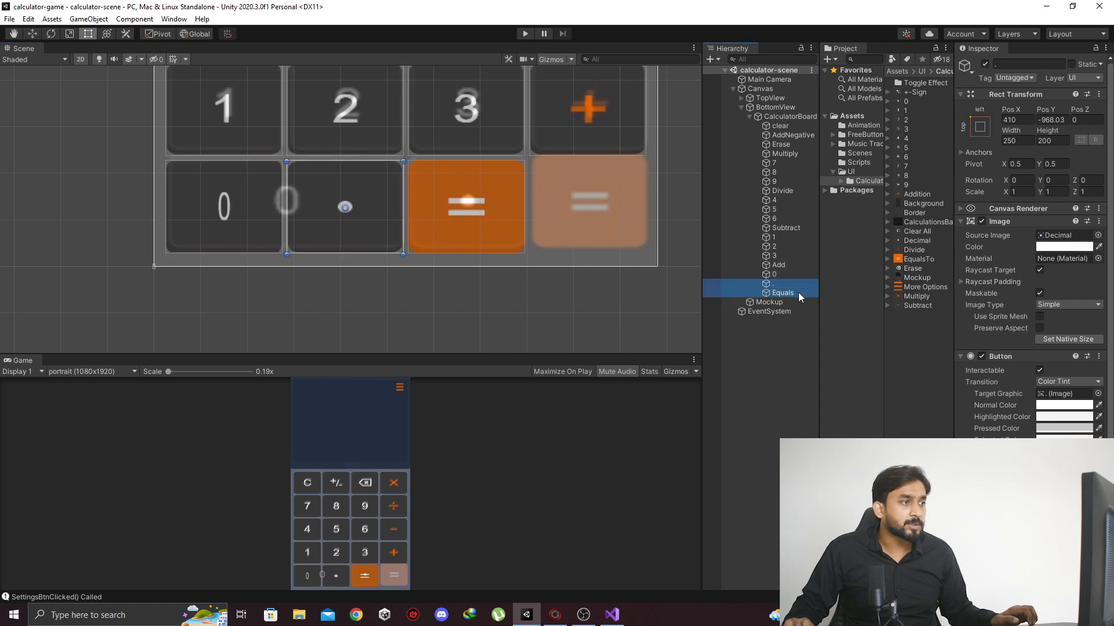
drag(475, 186, 594, 185)
key(ctrl+z)
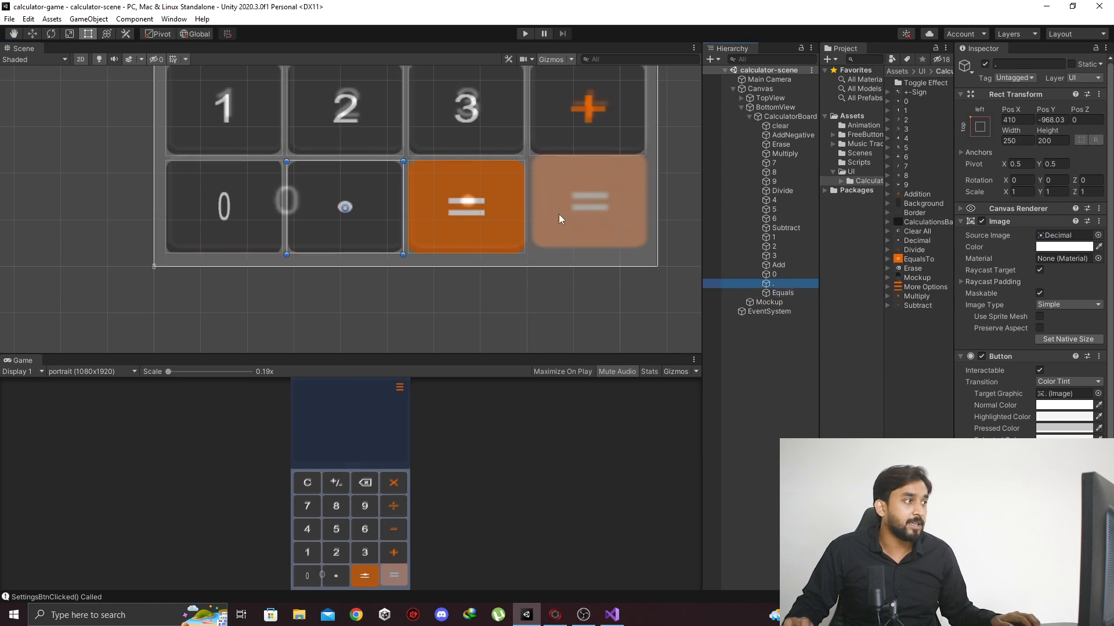
Step: Move Equals into the last cell of the bottom row at X 930, and the decimal button into the third cell
click(776, 293)
drag(488, 193, 611, 192)
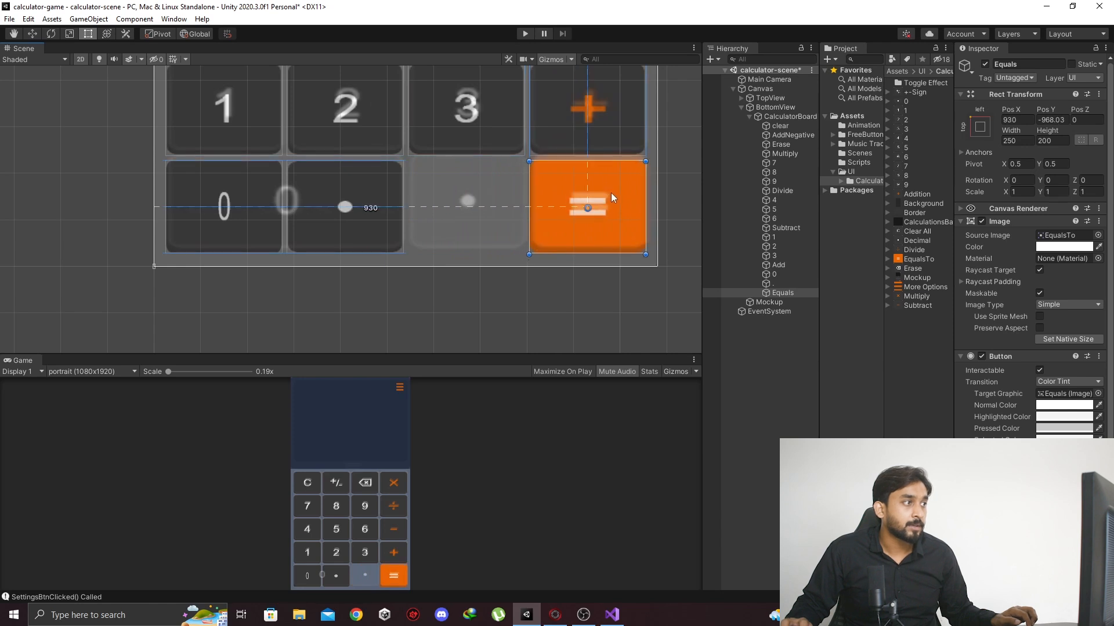
click(786, 284)
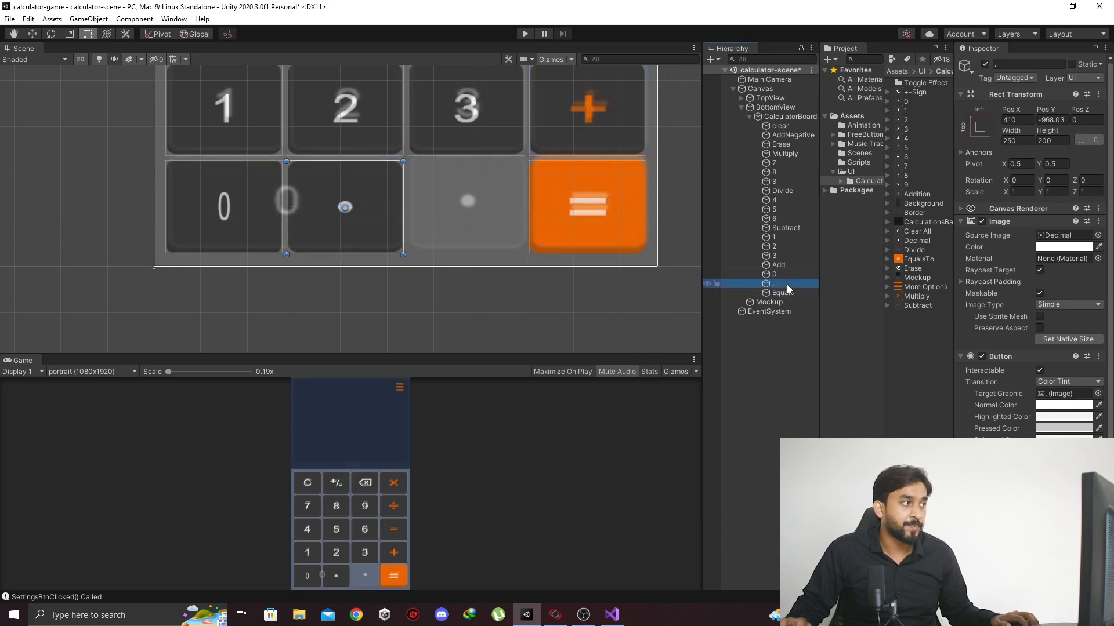
drag(375, 210, 500, 208)
Step: Stretch button 0 to a width of 510 so it spans the first two cells of the bottom row, and save the scene
click(773, 275)
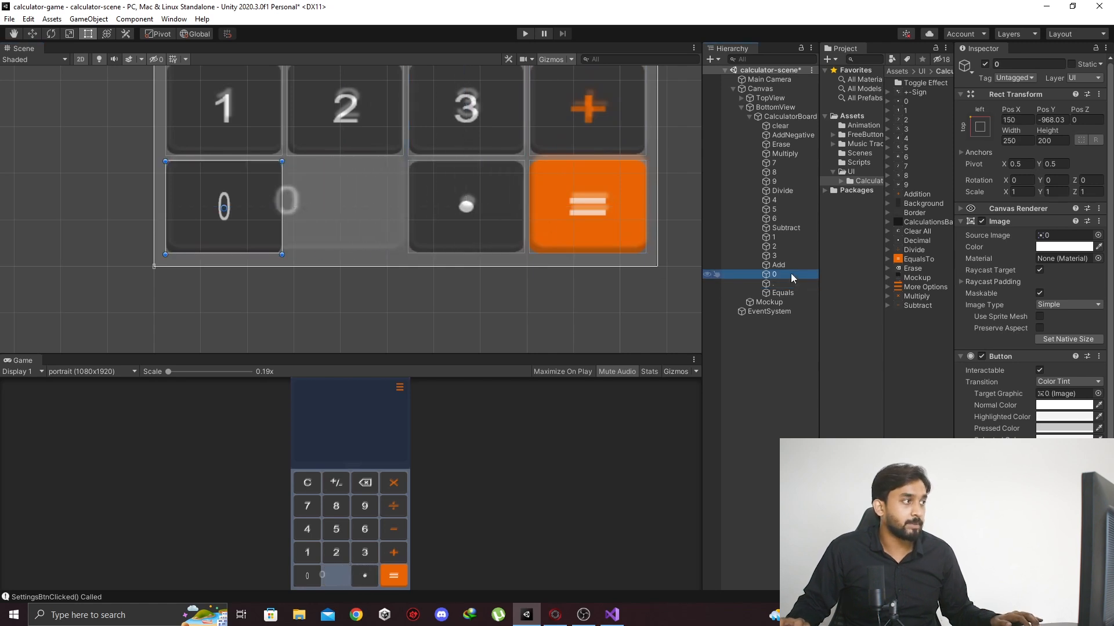
drag(282, 198, 407, 189)
click(474, 273)
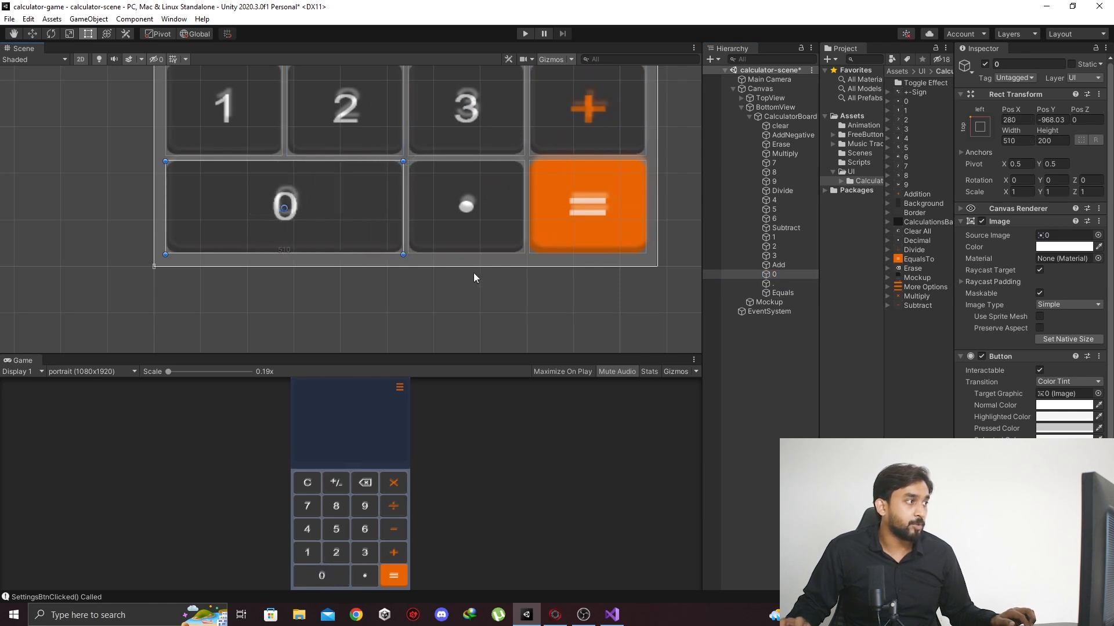
scroll(544, 329, up, 2)
key(ctrl+s)
scroll(558, 257, down, 5)
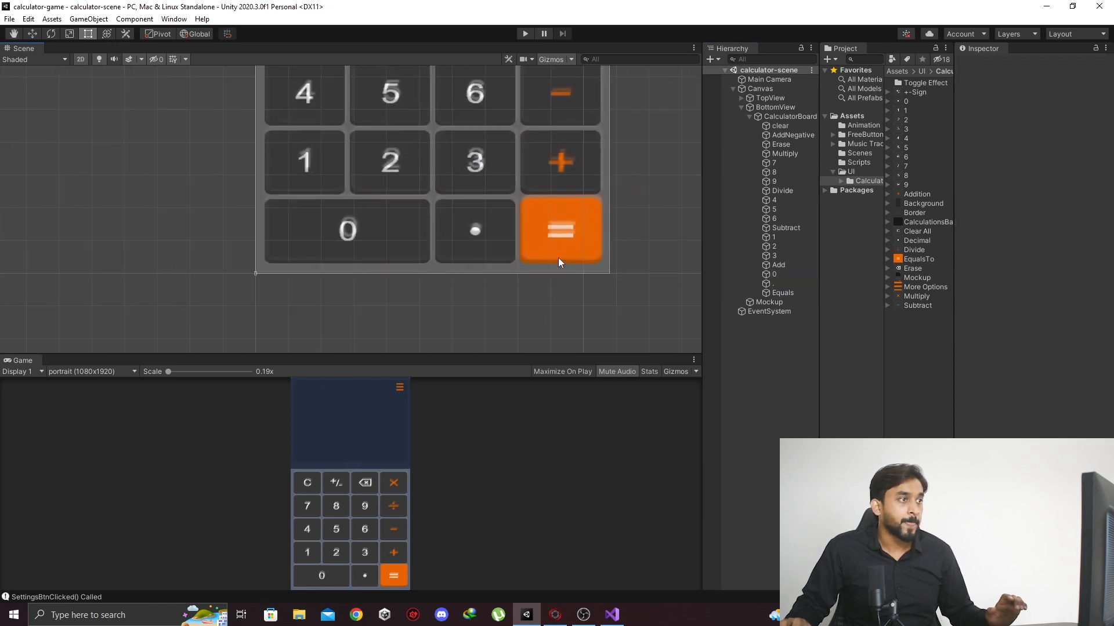
Step: Remove the Image component from BottomView and save the scene
click(796, 107)
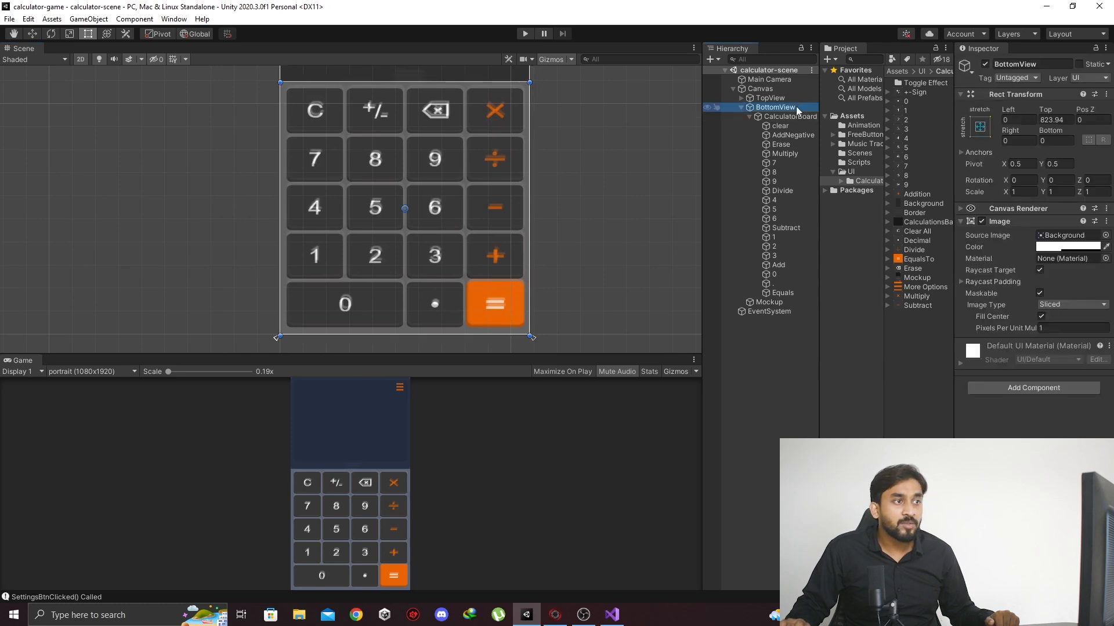
right_click(1024, 221)
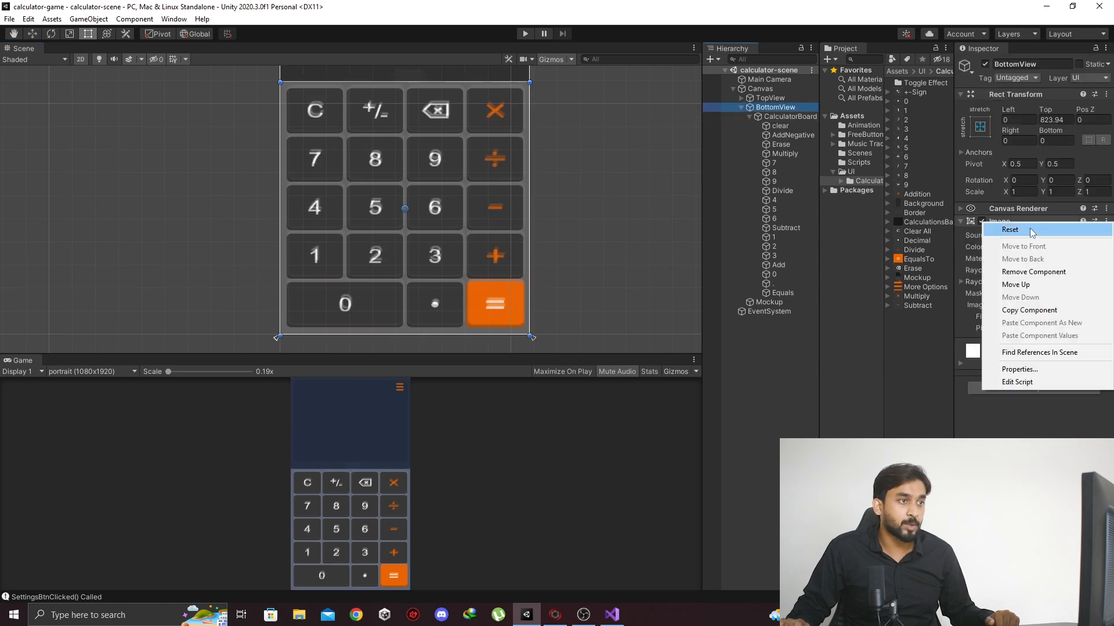
click(1033, 271)
scroll(541, 303, down, 2)
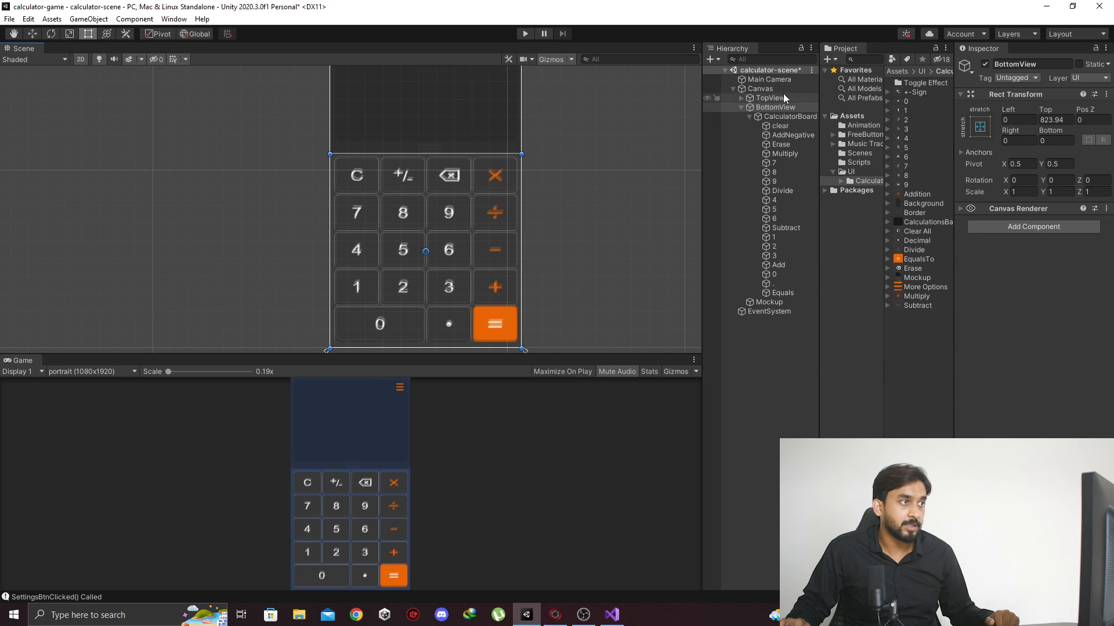
click(794, 117)
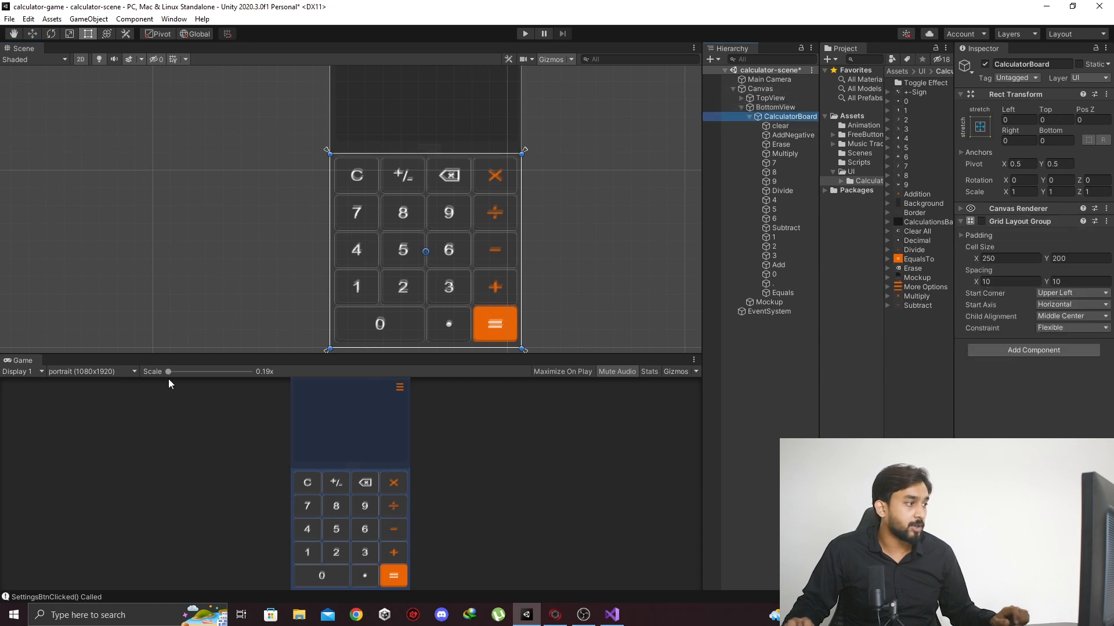
scroll(461, 301, down, 3)
key(ctrl+s)
middle_drag(507, 216, 532, 245)
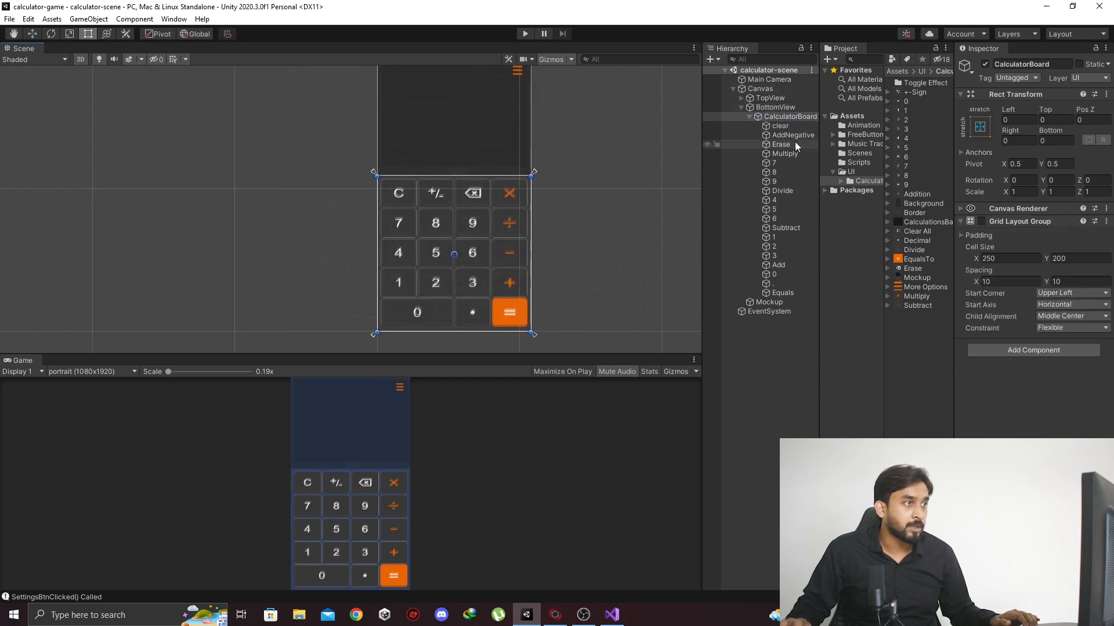
Step: Deactivate the Mockup object so that only the real calculator UI is displayed
click(769, 303)
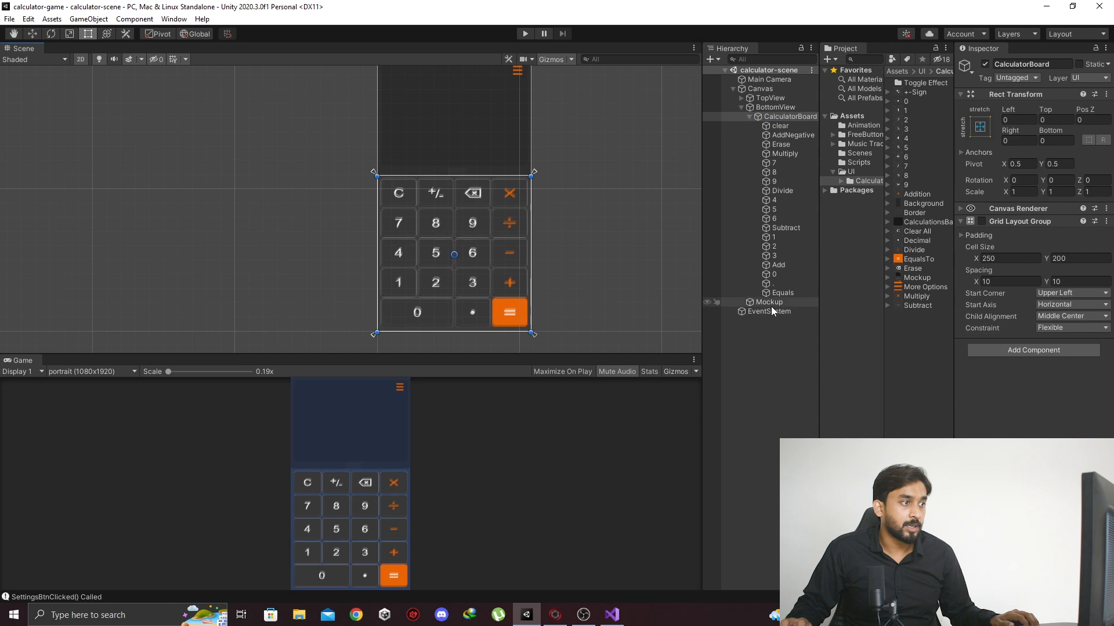
click(983, 64)
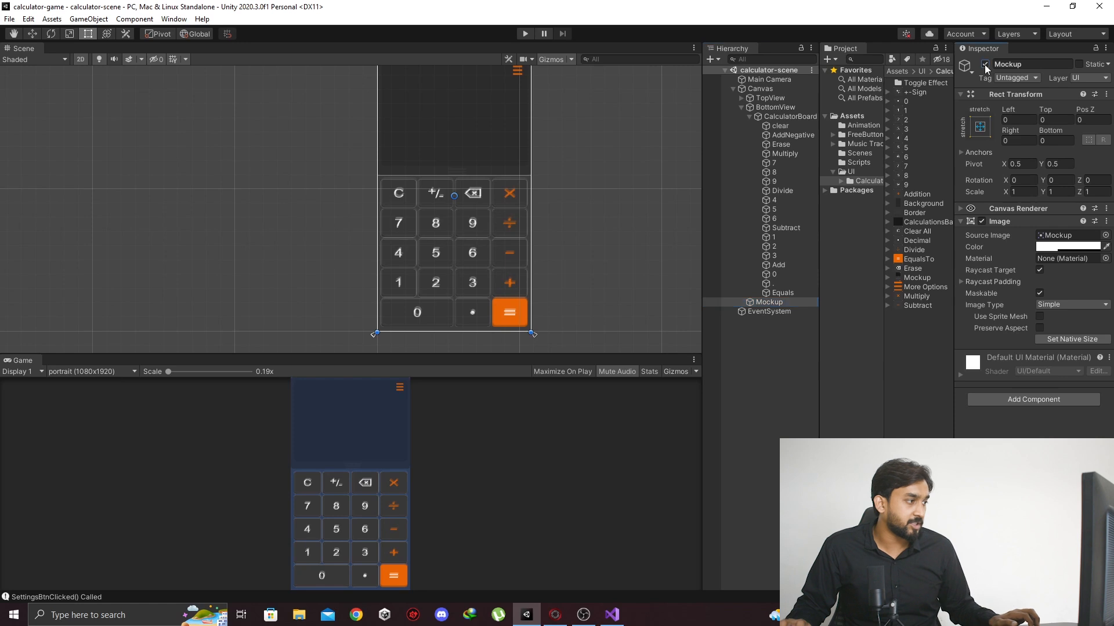
middle_drag(454, 237, 513, 190)
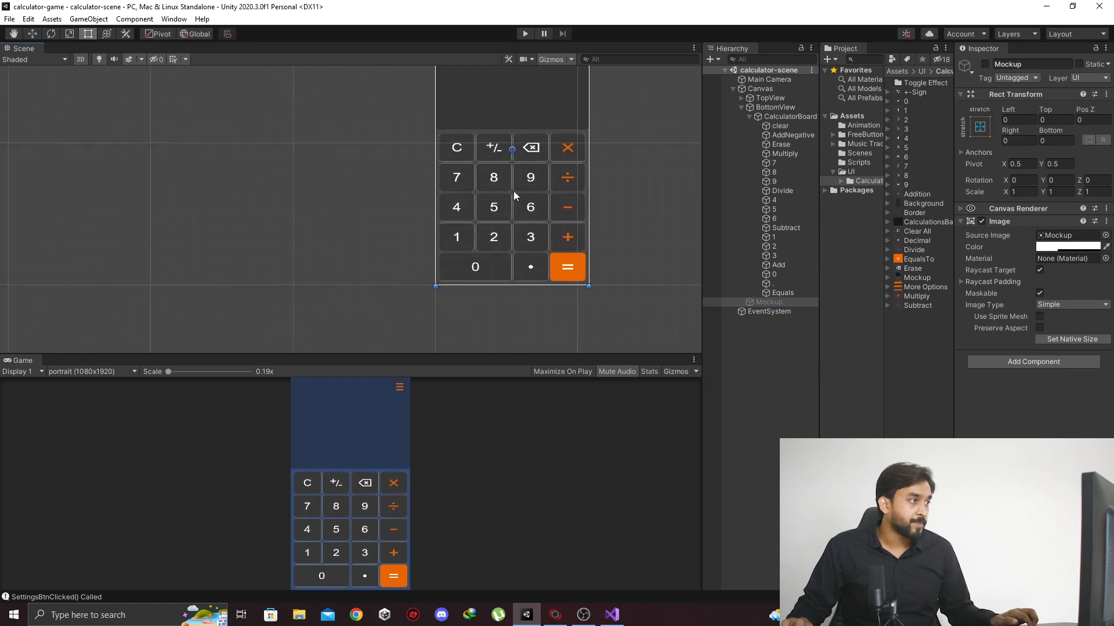
Step: Examine the calculator in the enlarged Game view, and the Main Camera's background settings
scroll(523, 208, down, 3)
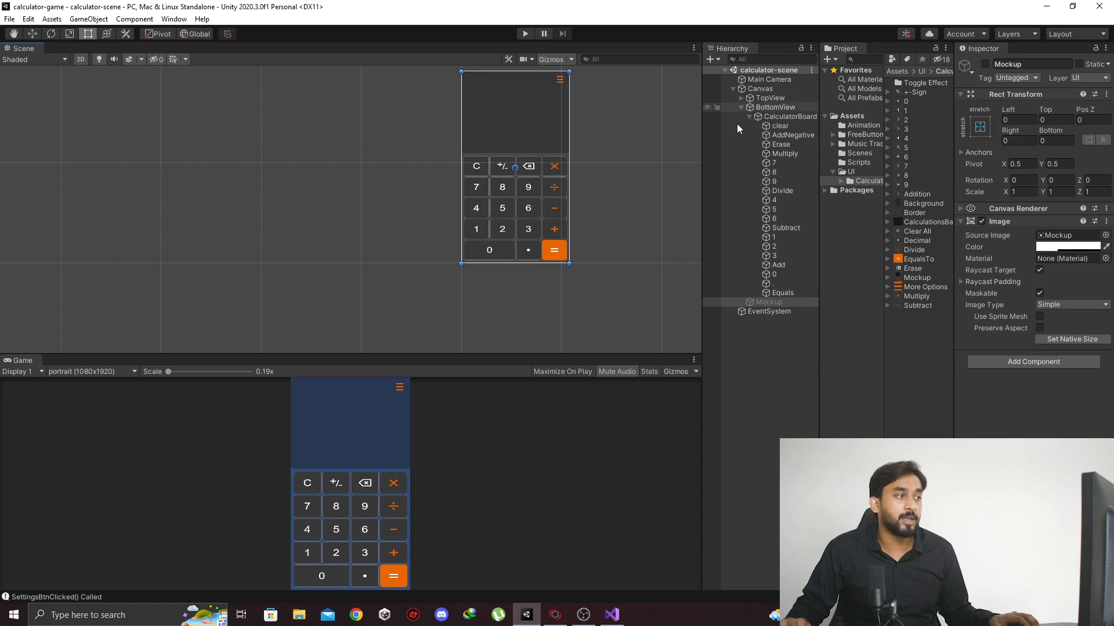
key(shift+space)
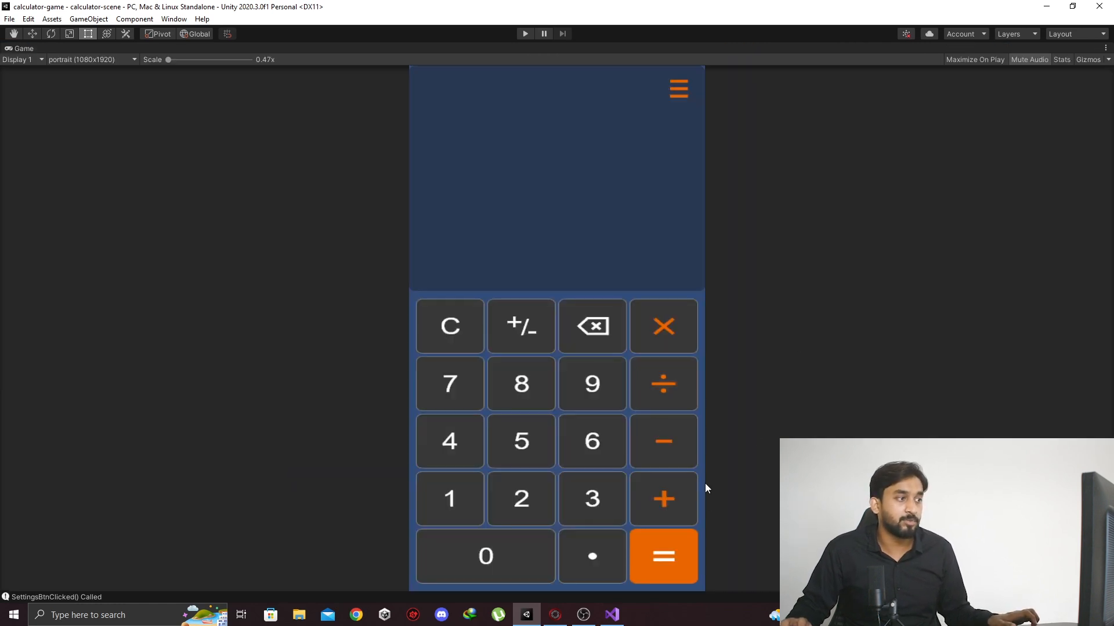
key(shift+space)
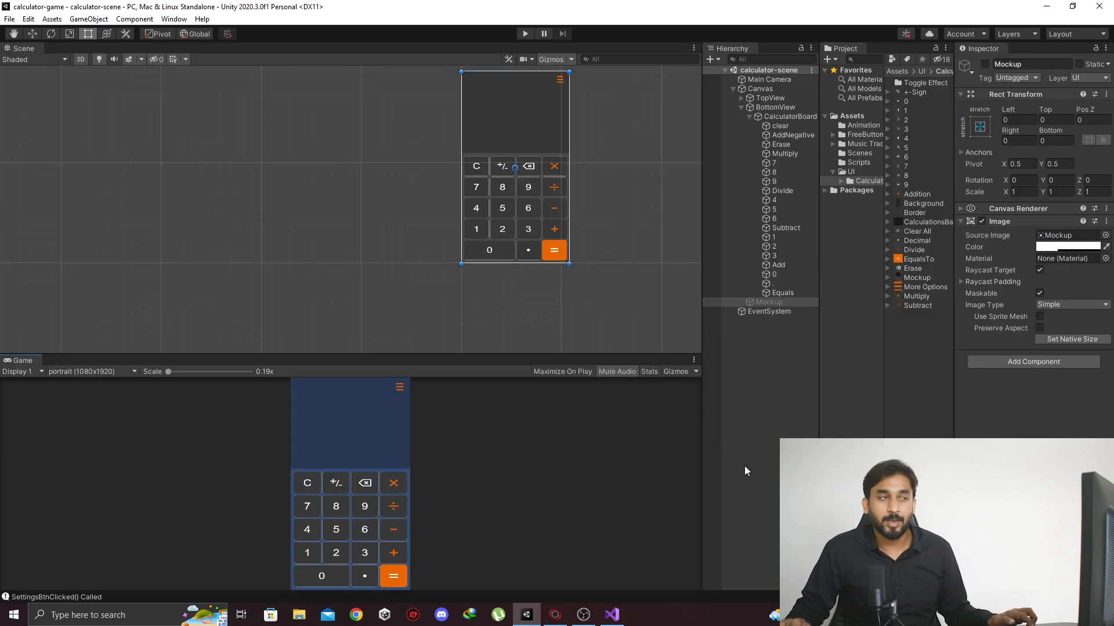
click(768, 79)
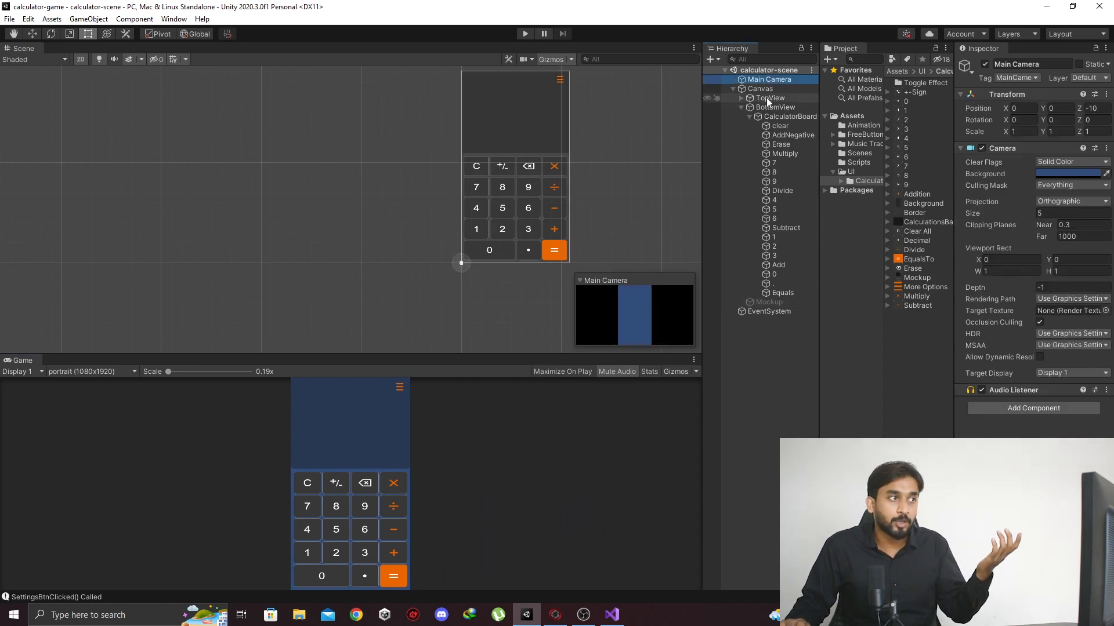
Step: Add a UI panel named Background as the first child of Canvas, behind TopView and BottomView, and save the scene
click(741, 108)
right_click(753, 90)
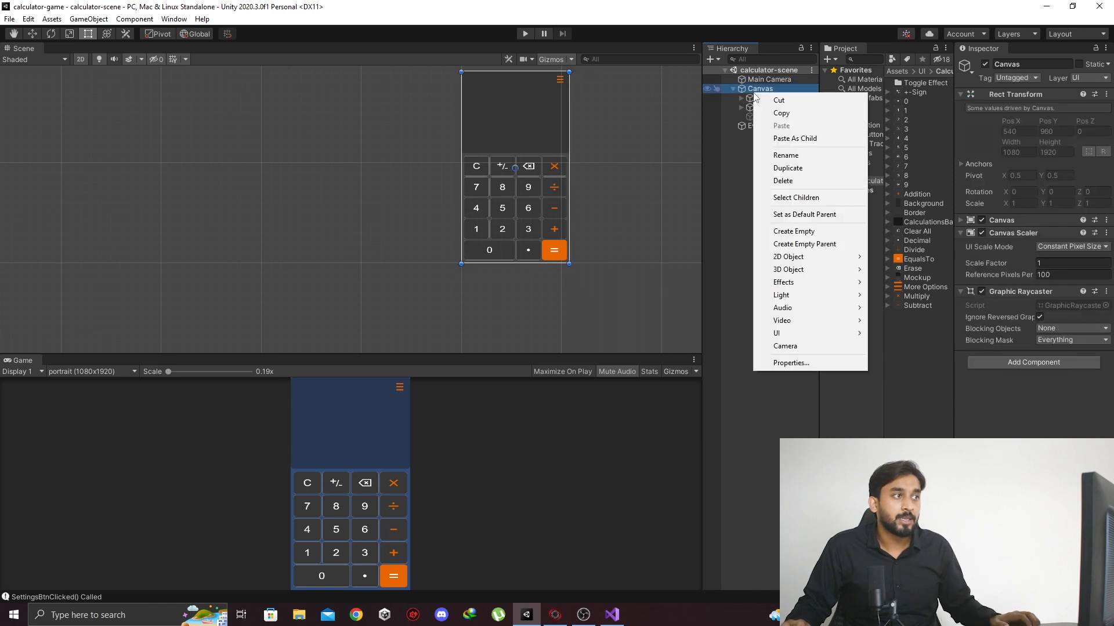
mouse_move(806, 333)
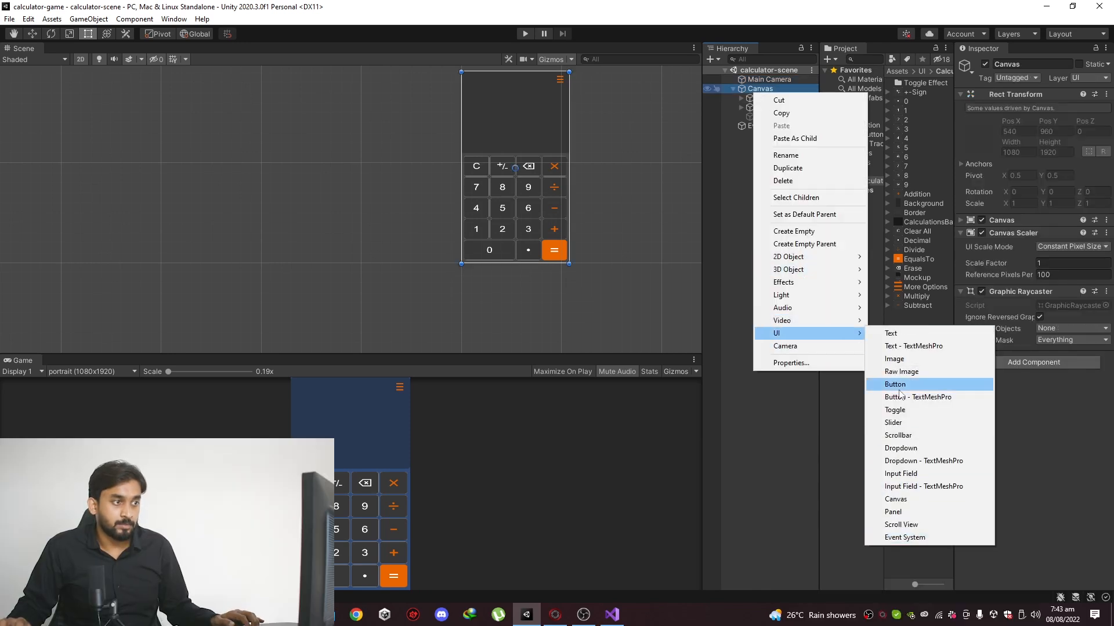
click(893, 512)
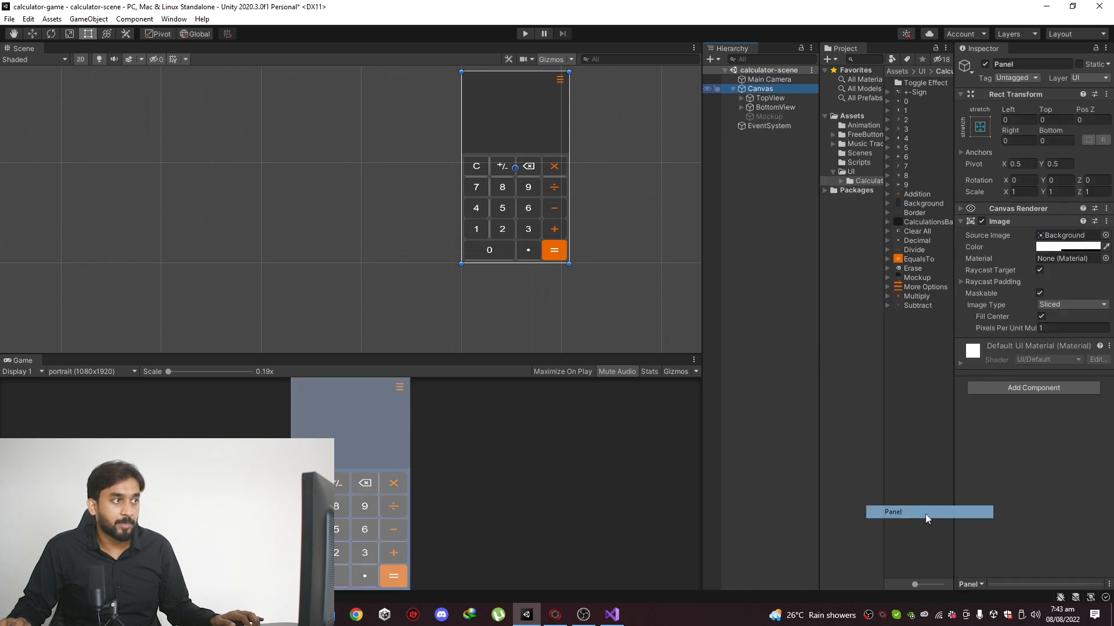
click(1028, 65)
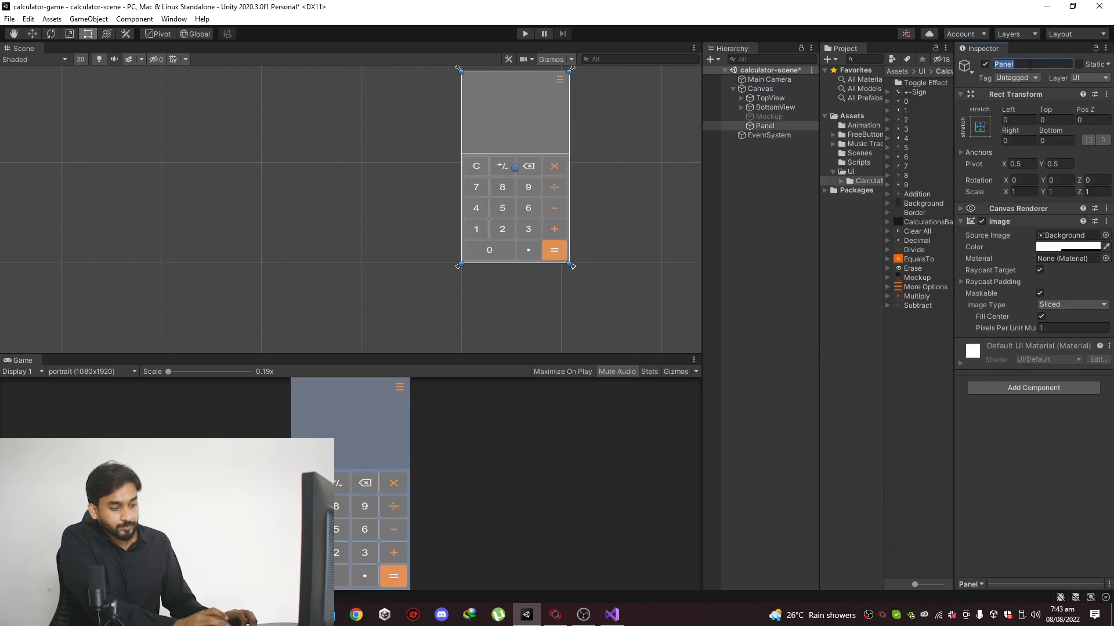
text(Background)
key(Return)
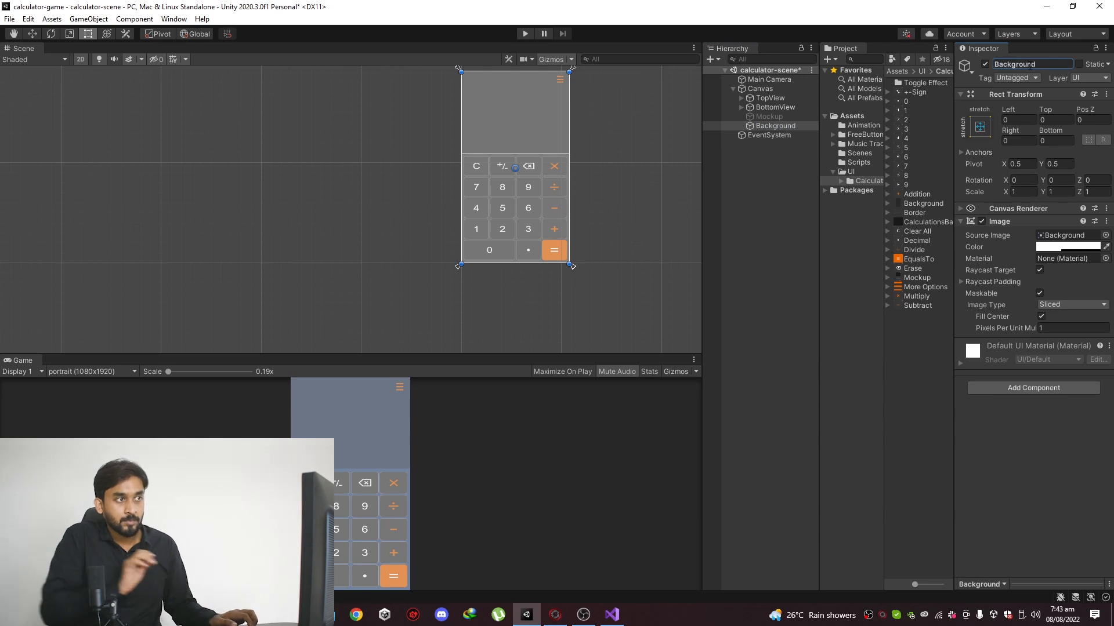
drag(798, 126, 801, 93)
key(ctrl+s)
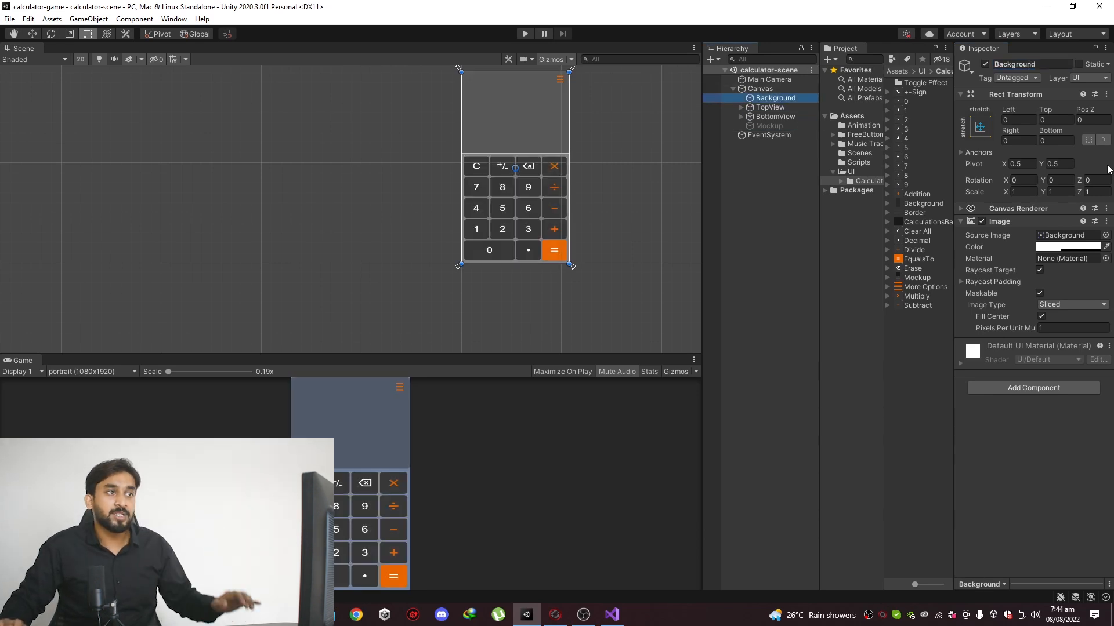
Step: Set the Background panel's image colour to black (000000) with an alpha of 255
click(1080, 247)
drag(1053, 347, 917, 473)
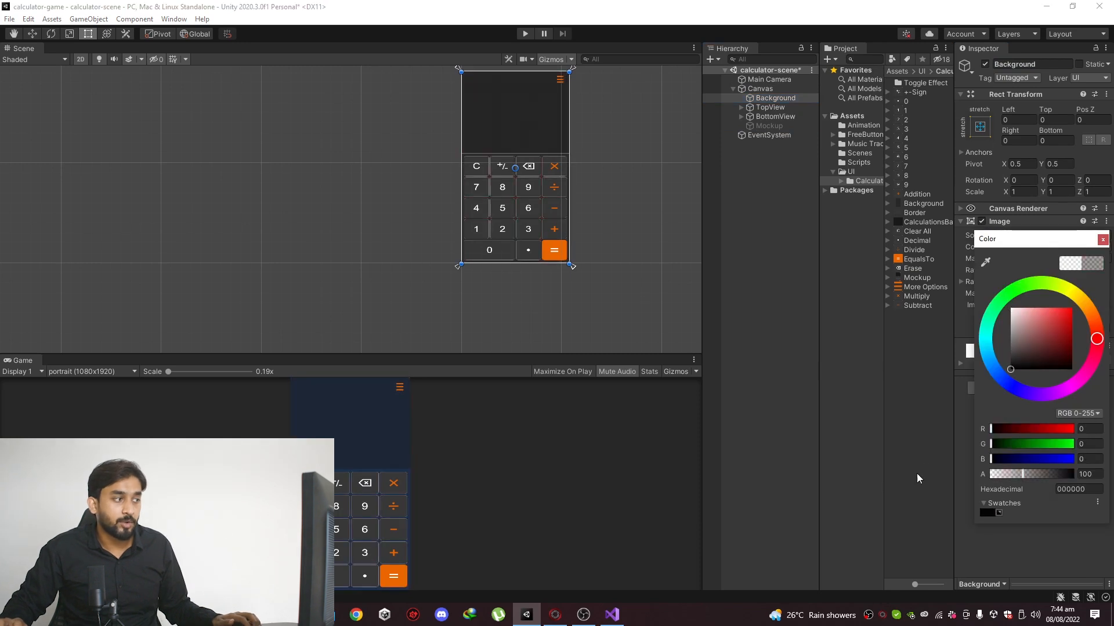
click(1103, 239)
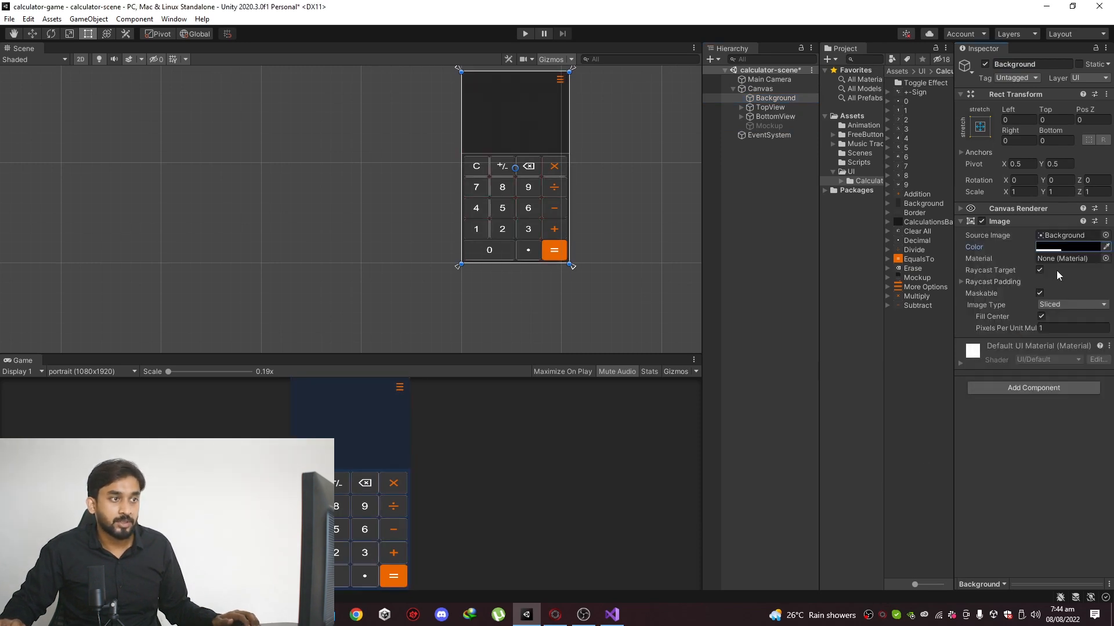
click(1070, 247)
drag(1029, 475, 1080, 474)
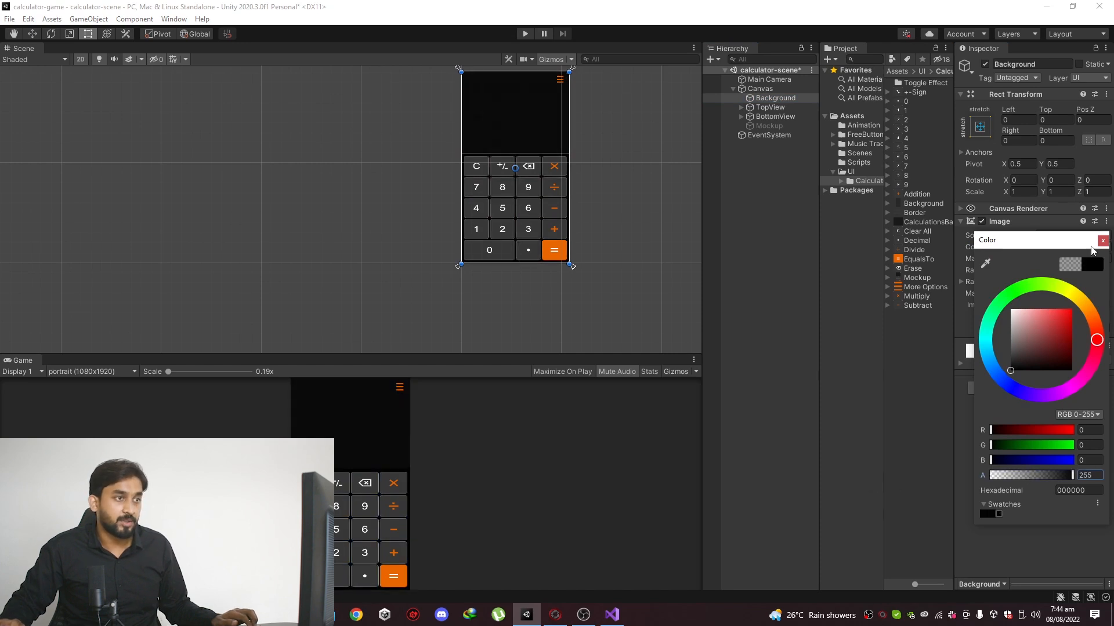
click(1103, 242)
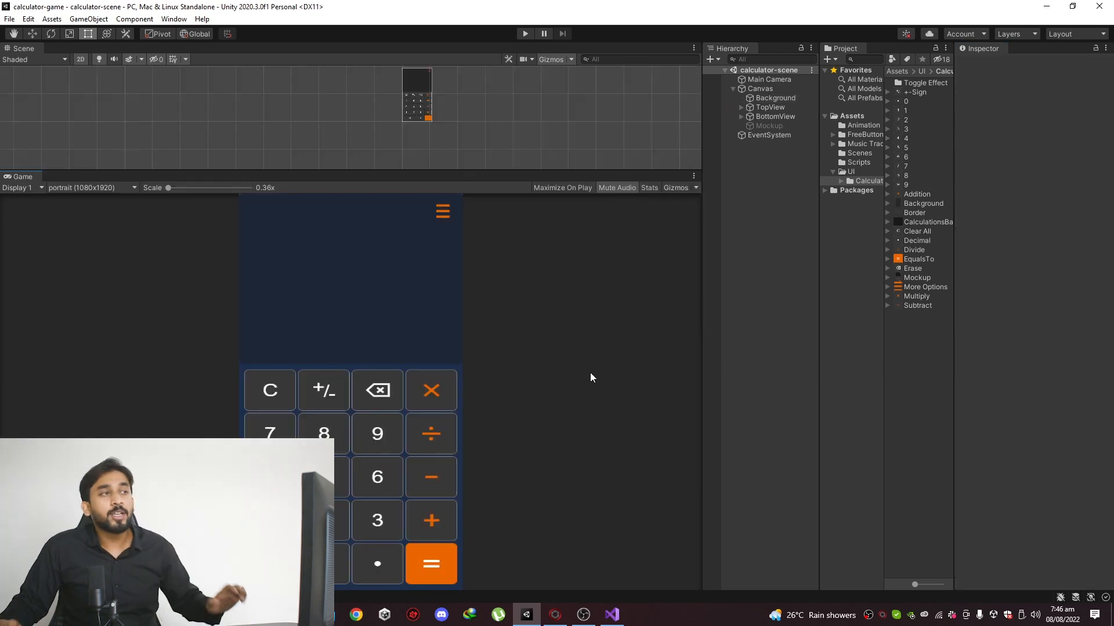
Step: Raise the Background image's alpha to 255 again so the panel is solid black
click(764, 97)
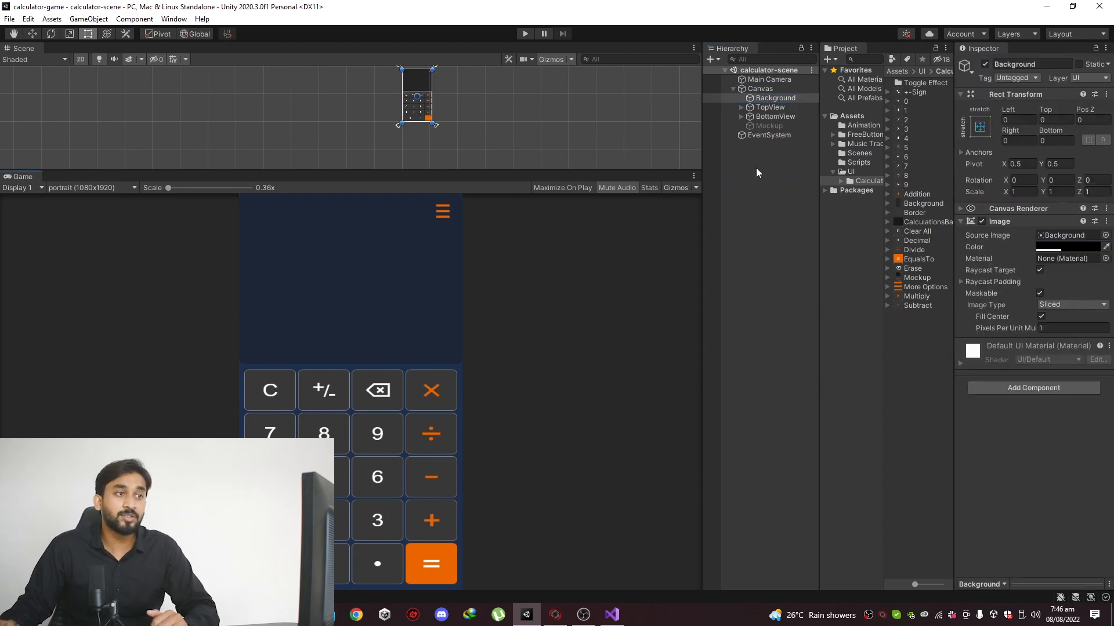
click(1076, 249)
drag(1043, 475, 1113, 471)
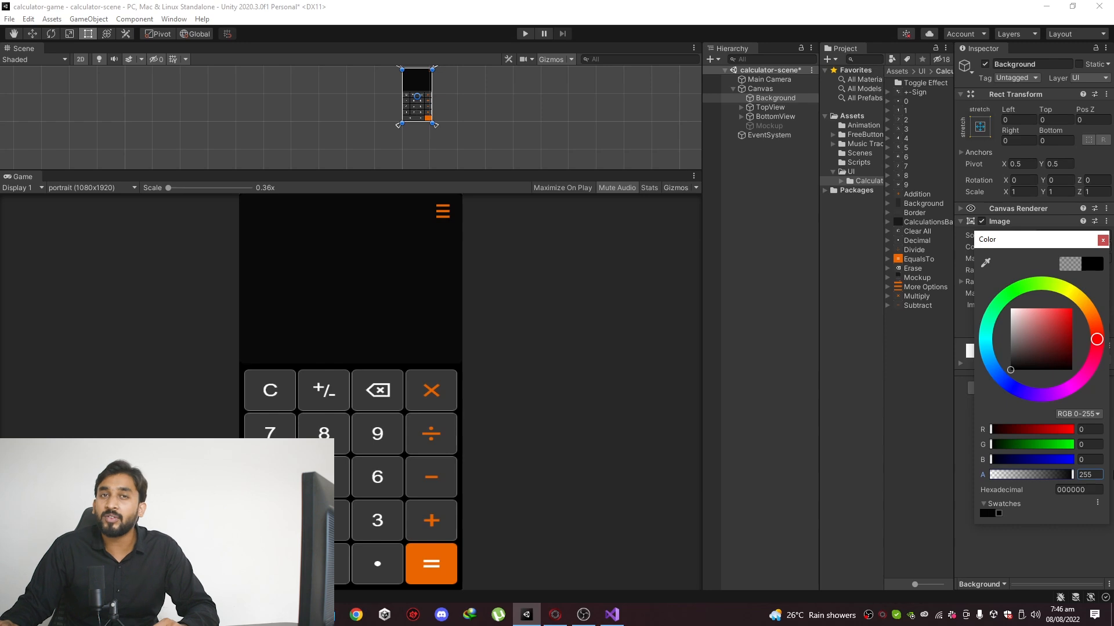
click(428, 335)
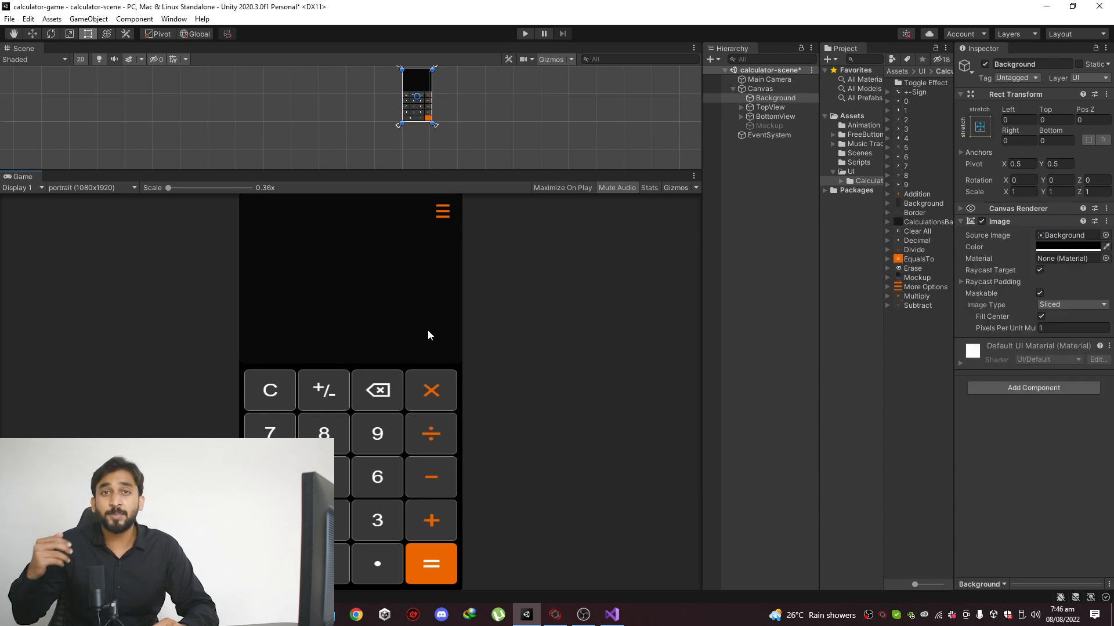
right_click(1006, 221)
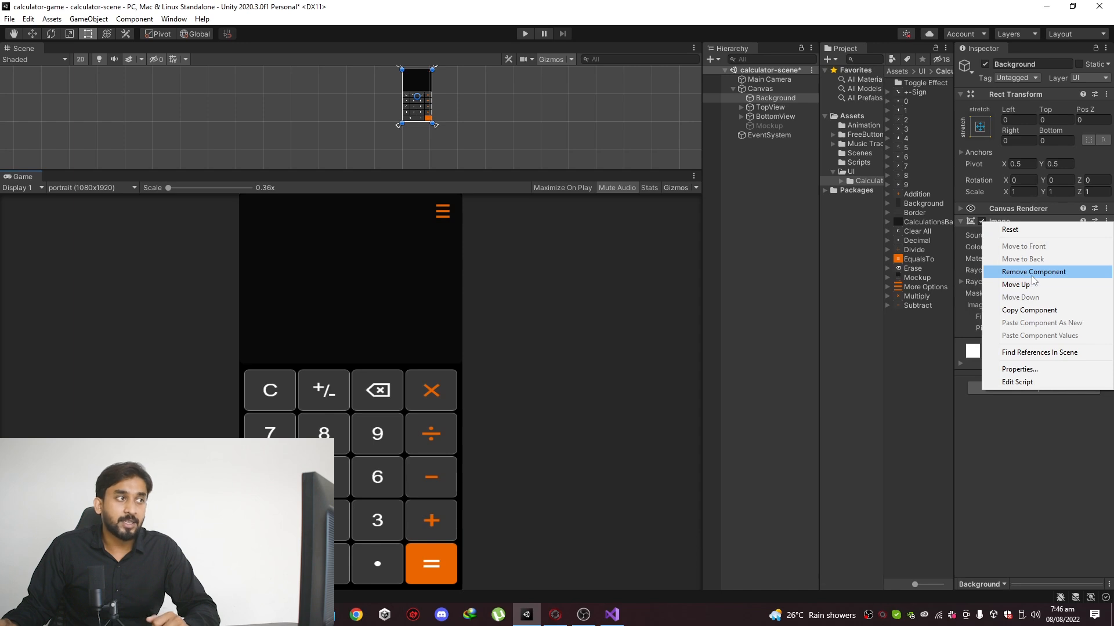
click(827, 325)
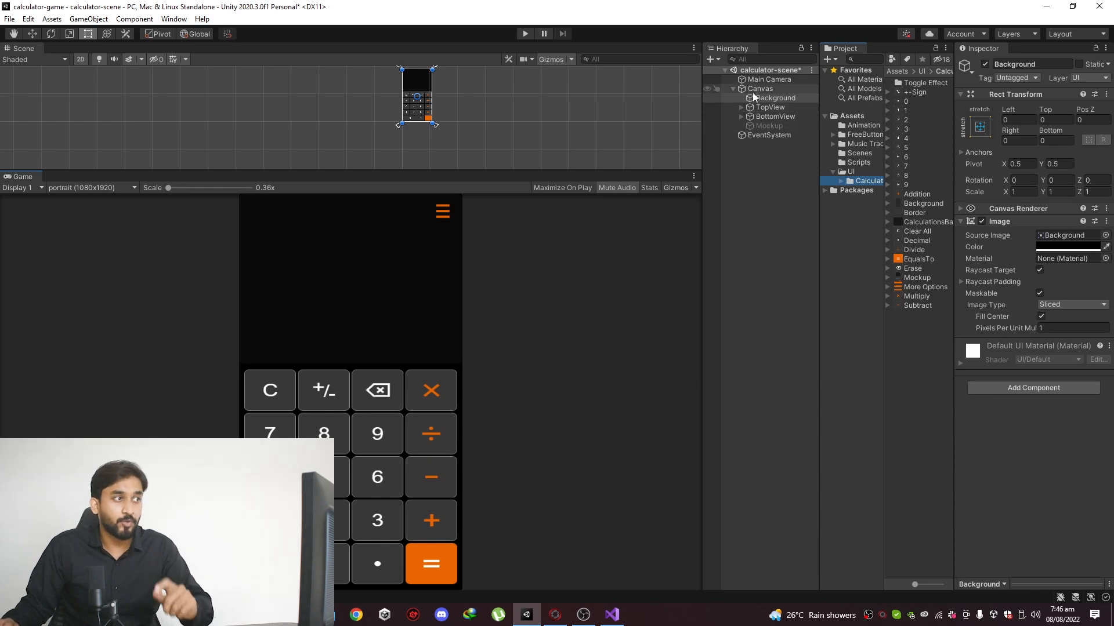
Step: Change the Main Camera's solid background colour to black
click(773, 78)
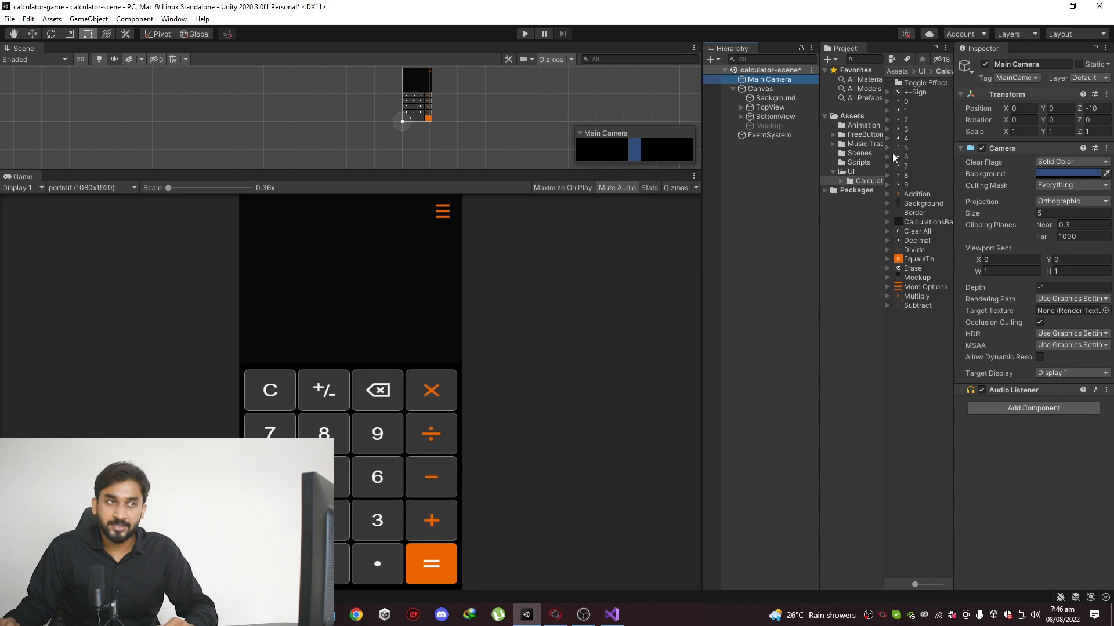
click(1077, 174)
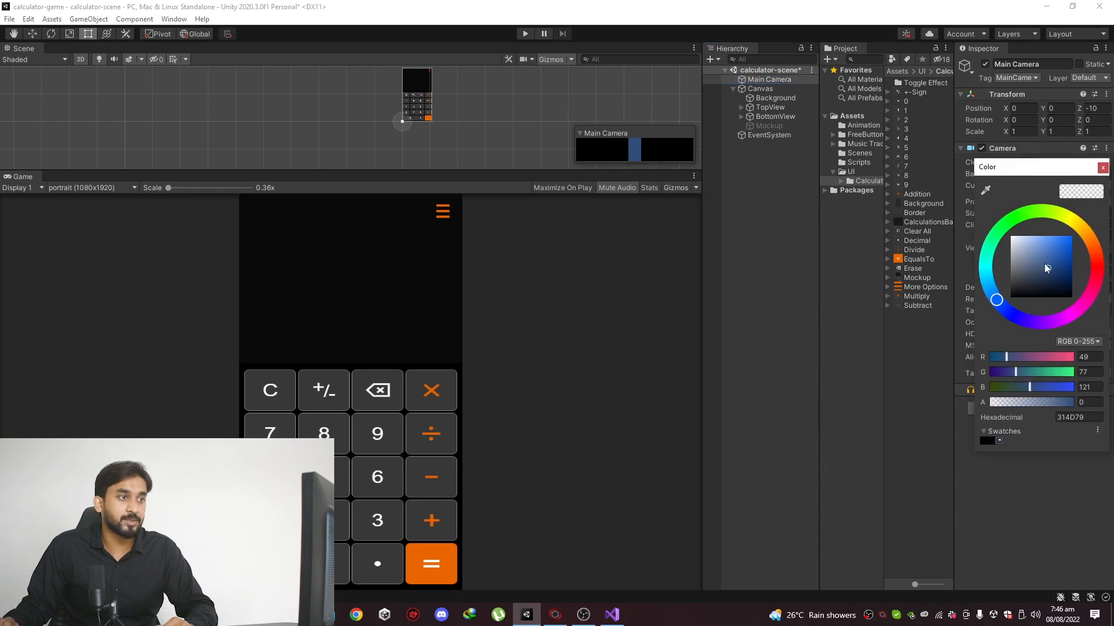
drag(1047, 273, 948, 358)
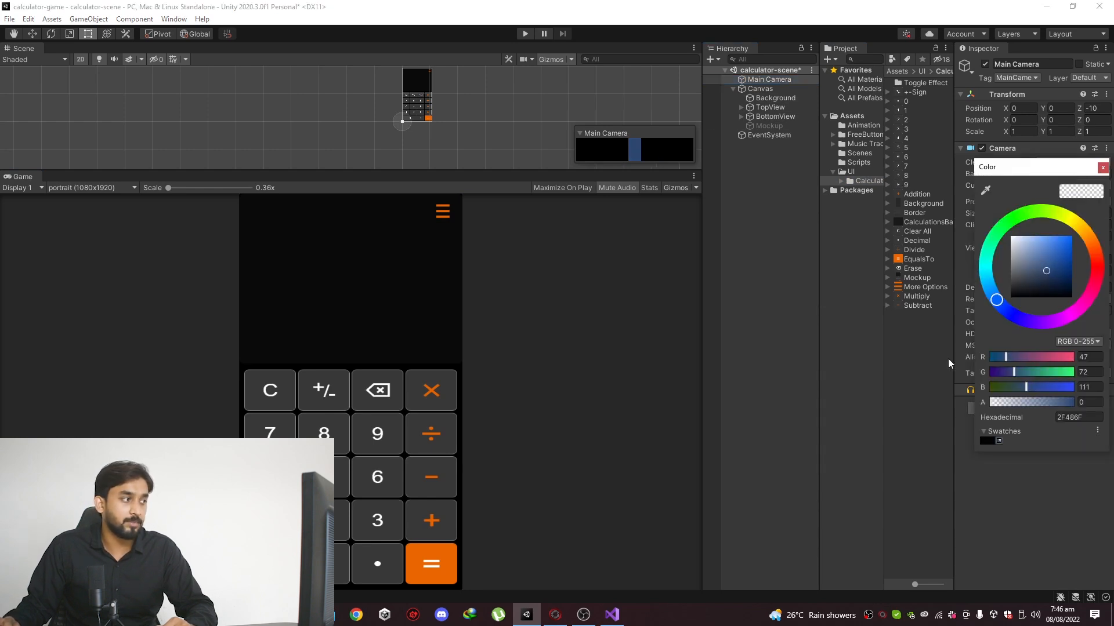
click(1102, 167)
Step: Delete the Background panel from Canvas and save the scene
click(786, 99)
key(Delete)
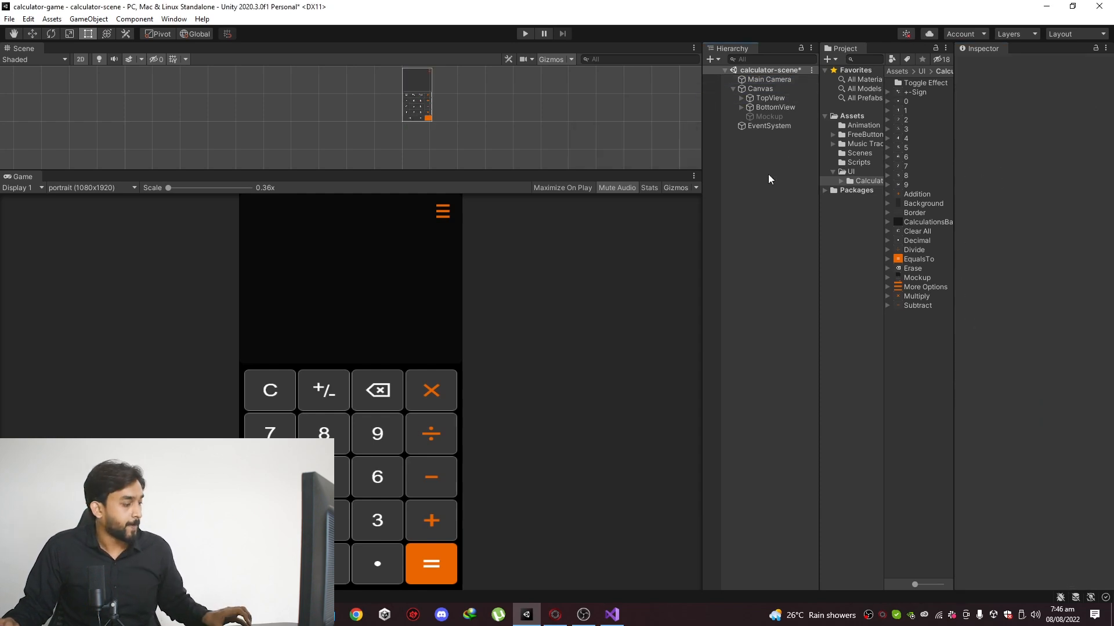
key(ctrl+s)
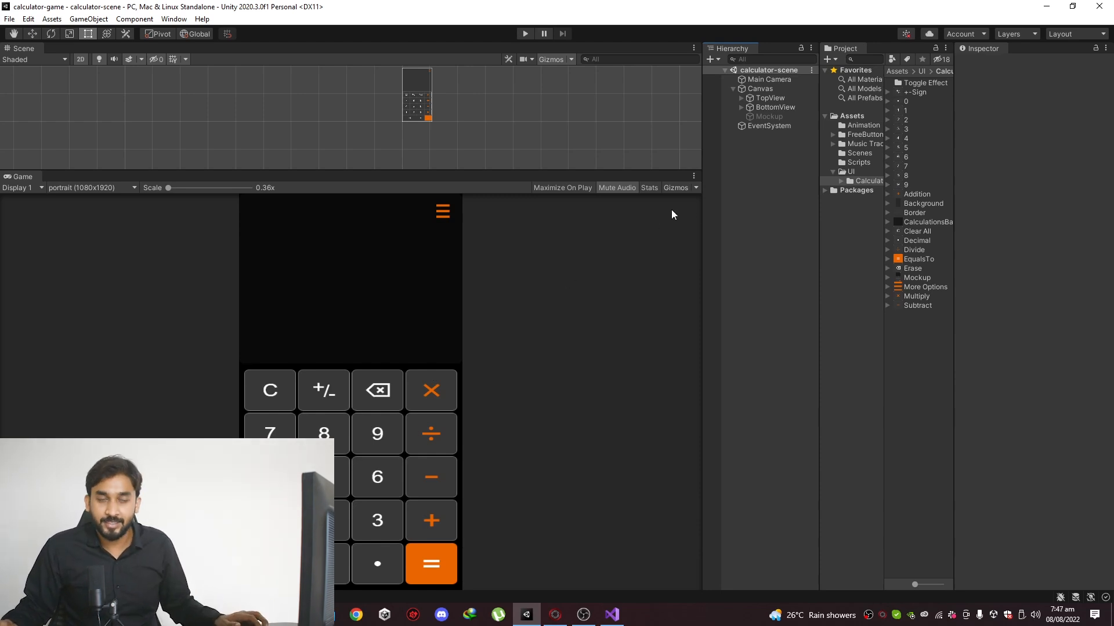
Step: Examine the button objects under CalculatorBoard from clear through 5, and the child objects of TopView
click(741, 107)
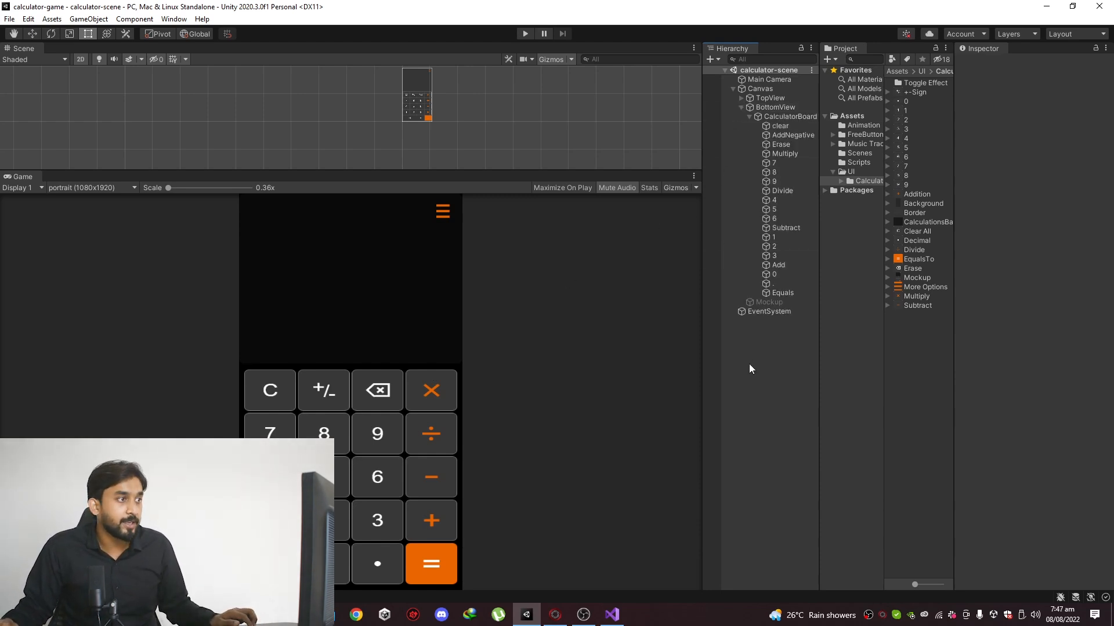
click(787, 126)
key(Down)
key(Down)
key(Down)
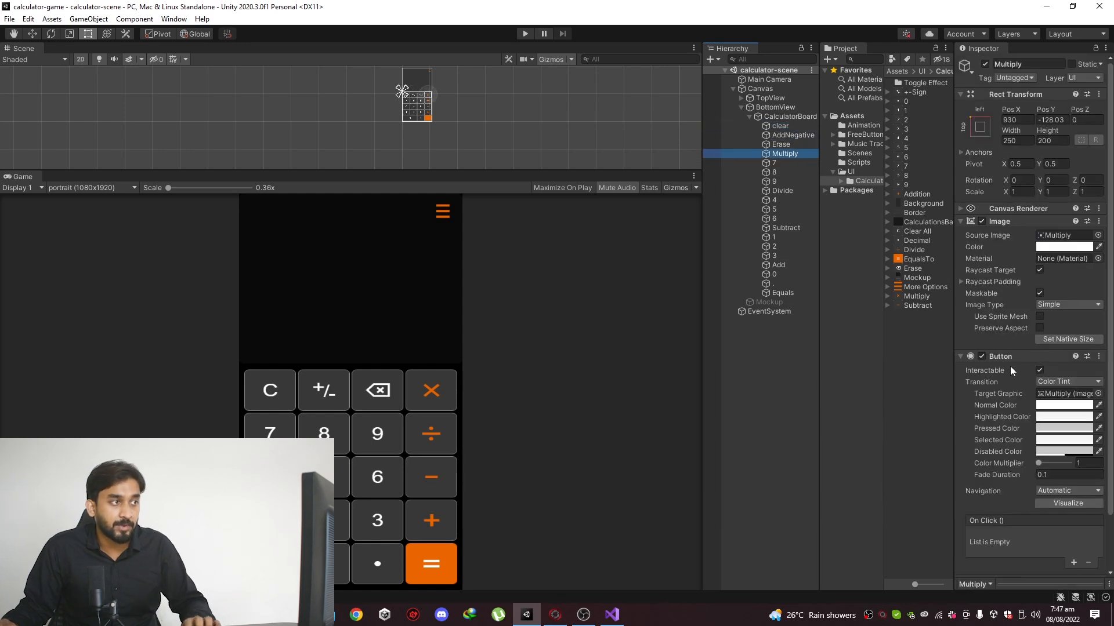
key(Down)
key(Down)
key(Down)
key(Down)
key(Down)
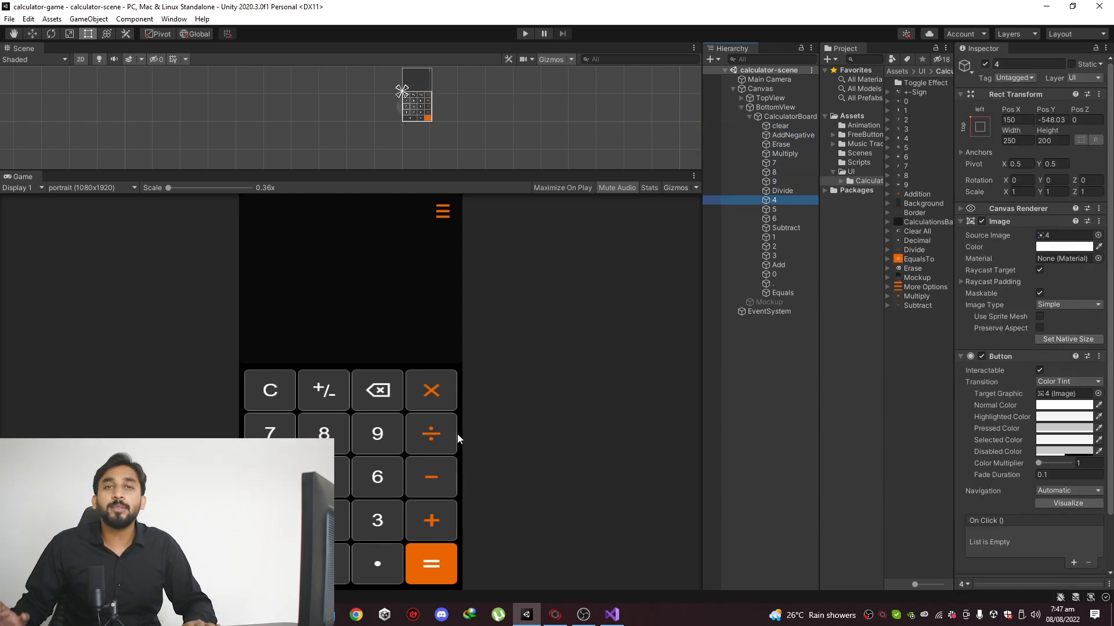
key(Down)
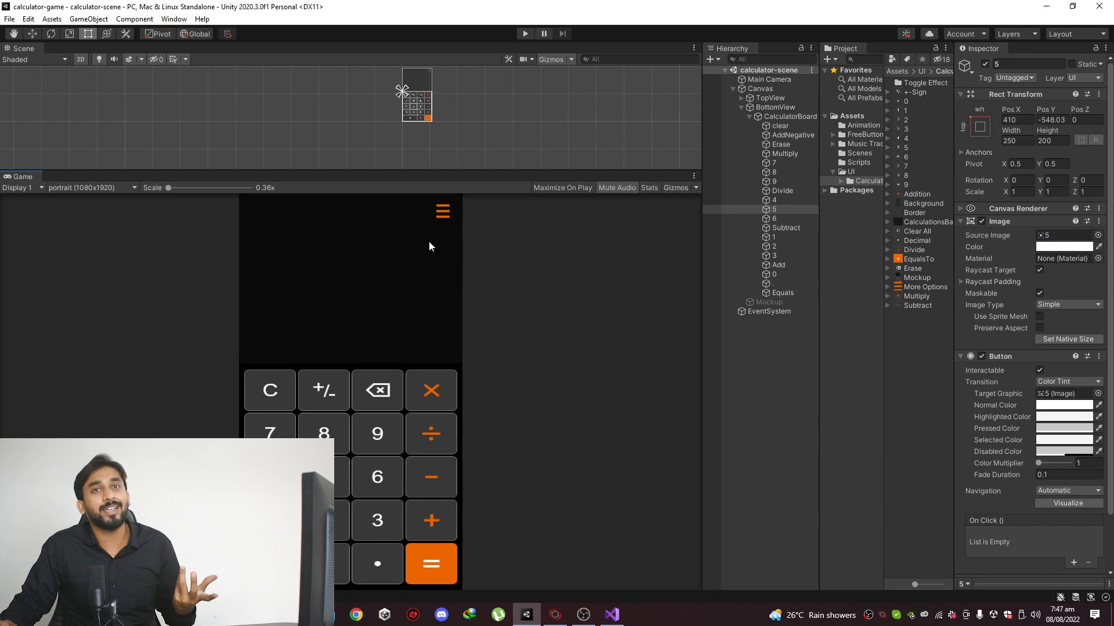
click(741, 97)
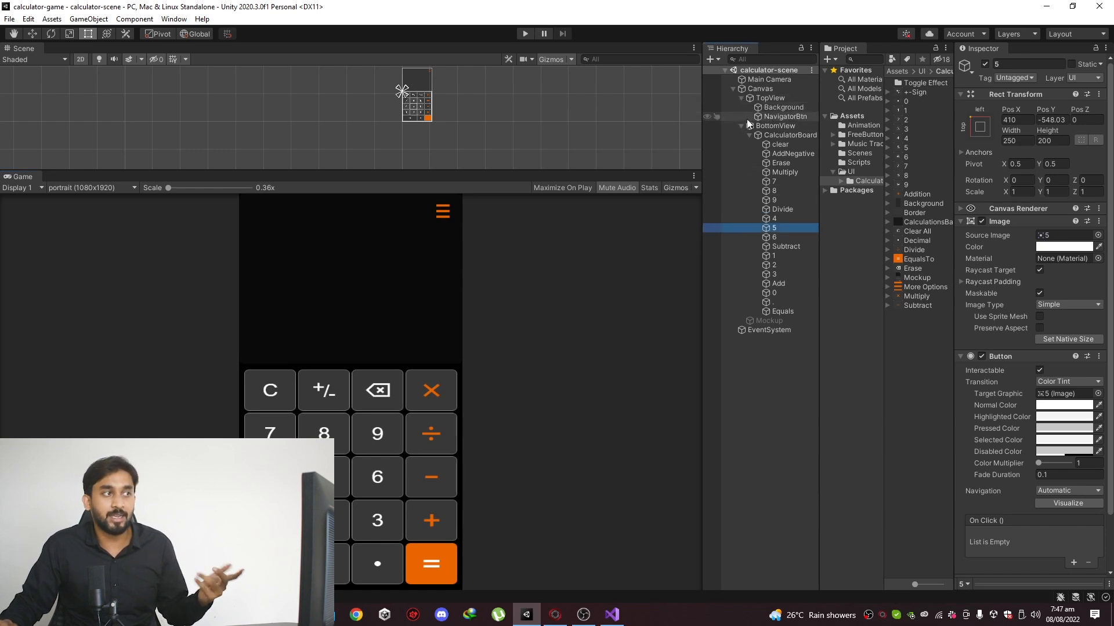
click(751, 98)
click(737, 98)
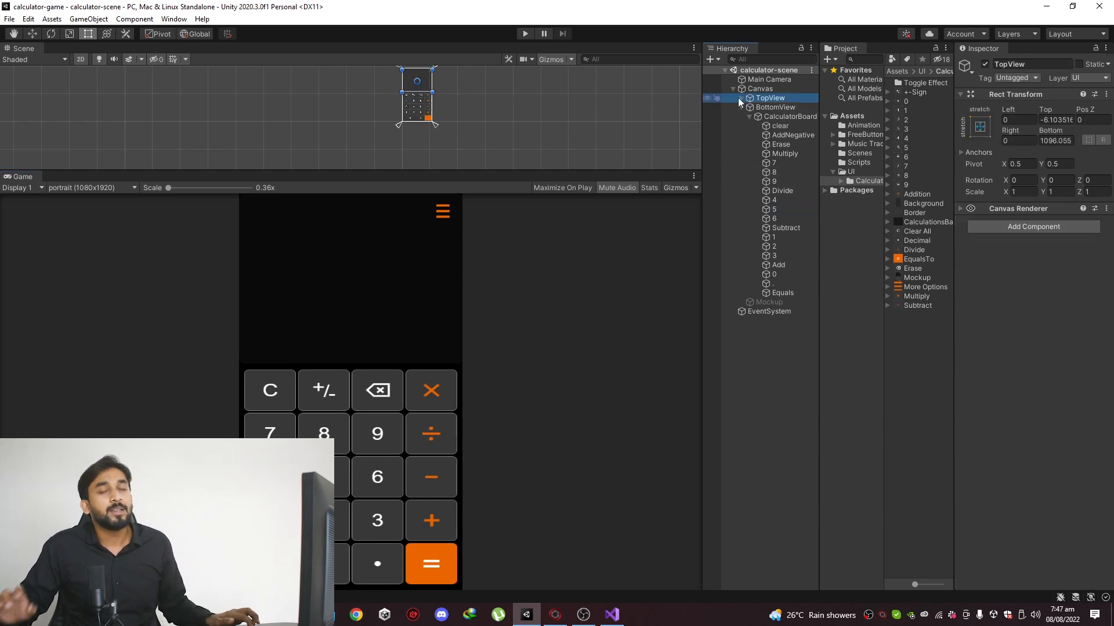